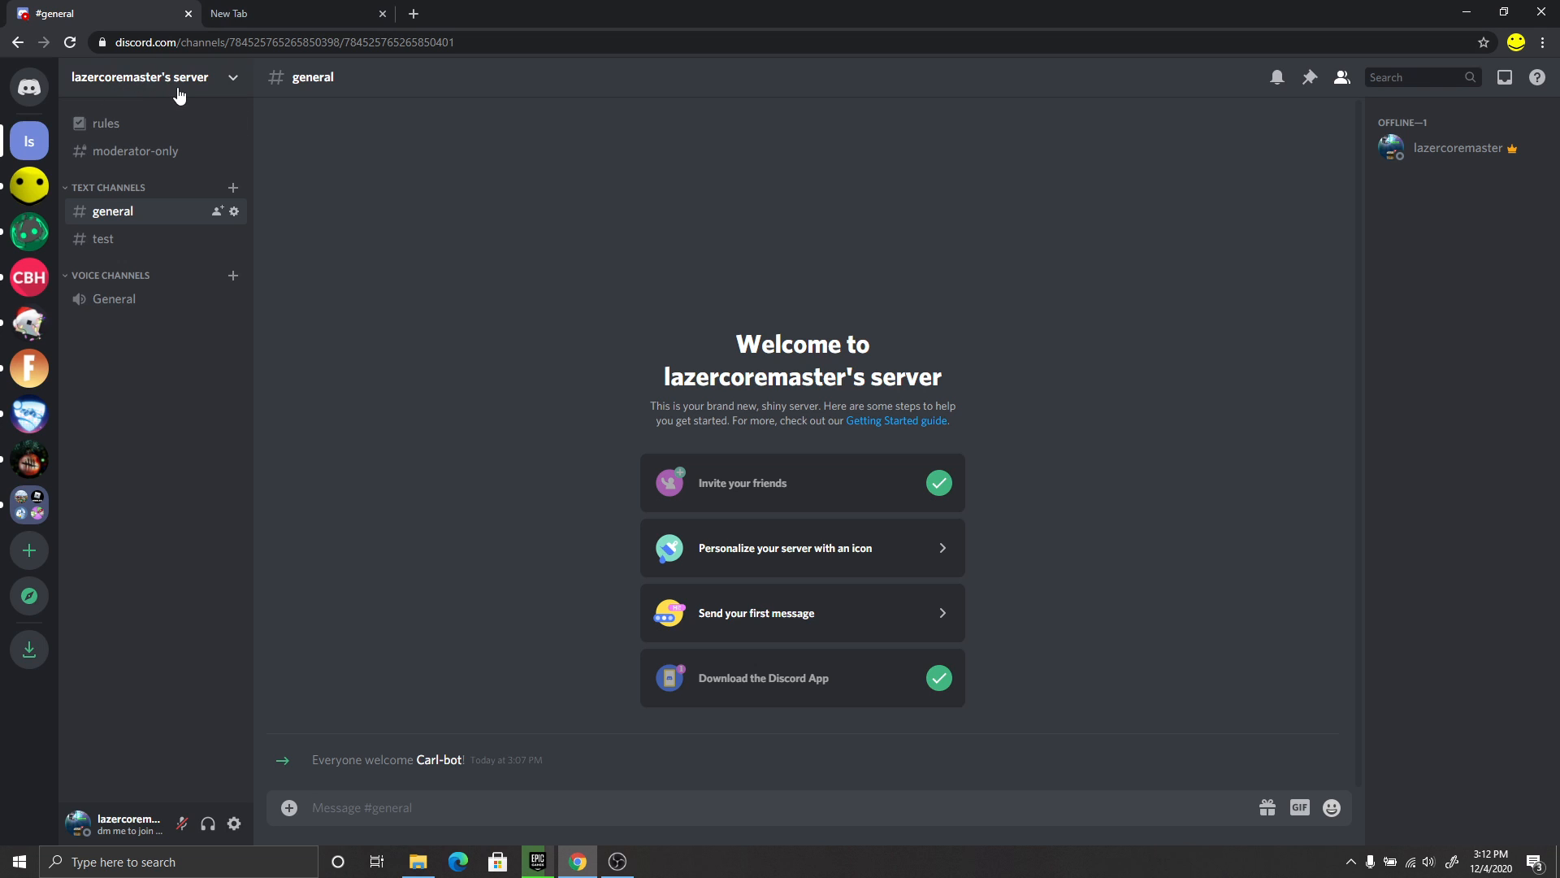
left_click(200, 91)
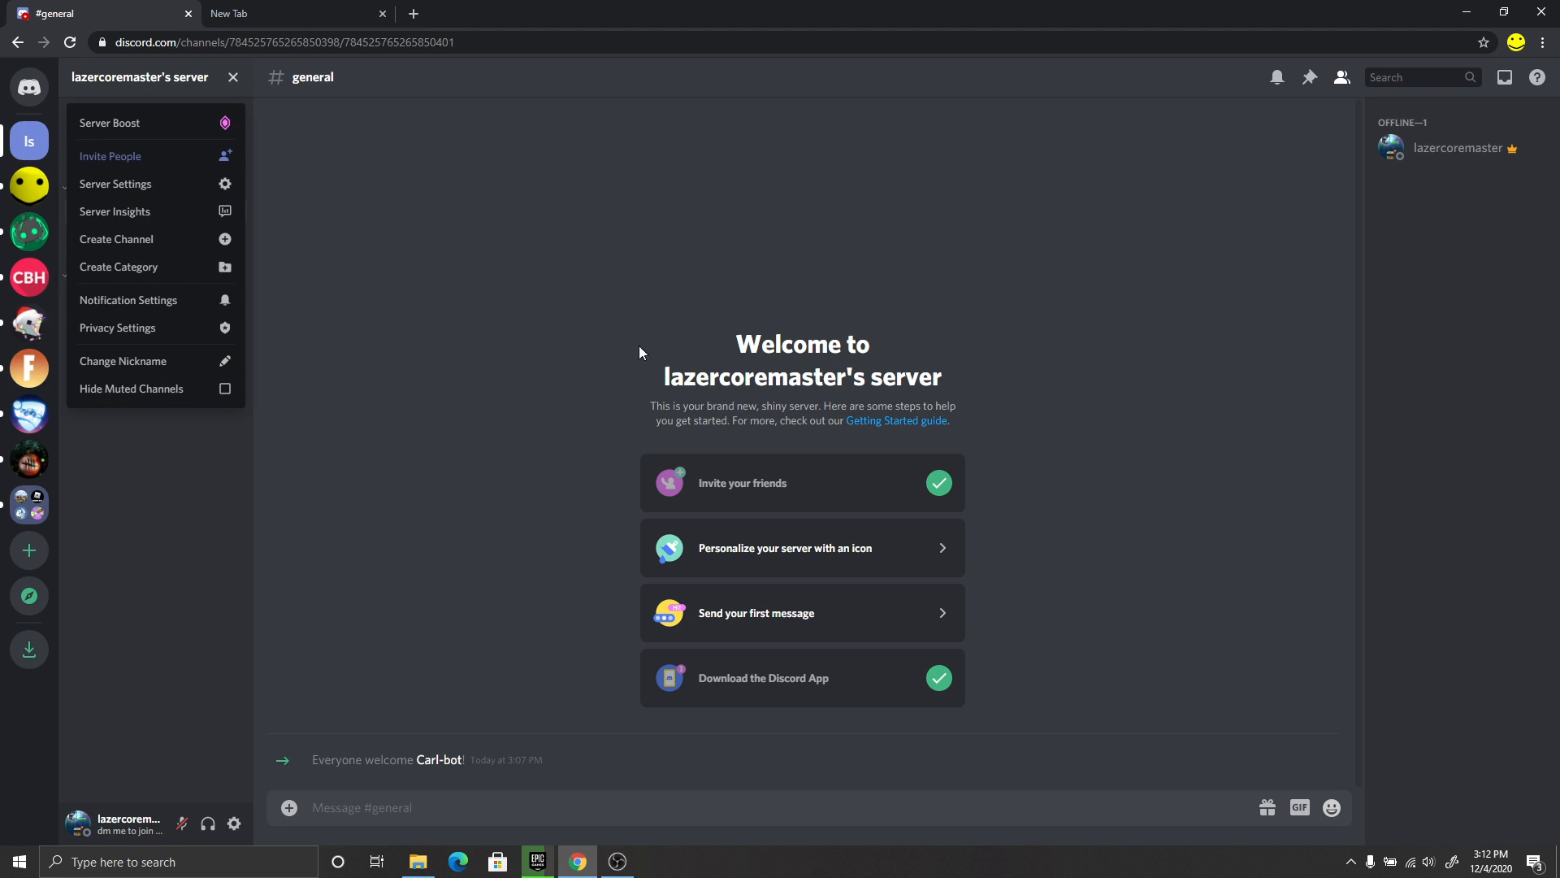
left_click(478, 329)
left_click(169, 77)
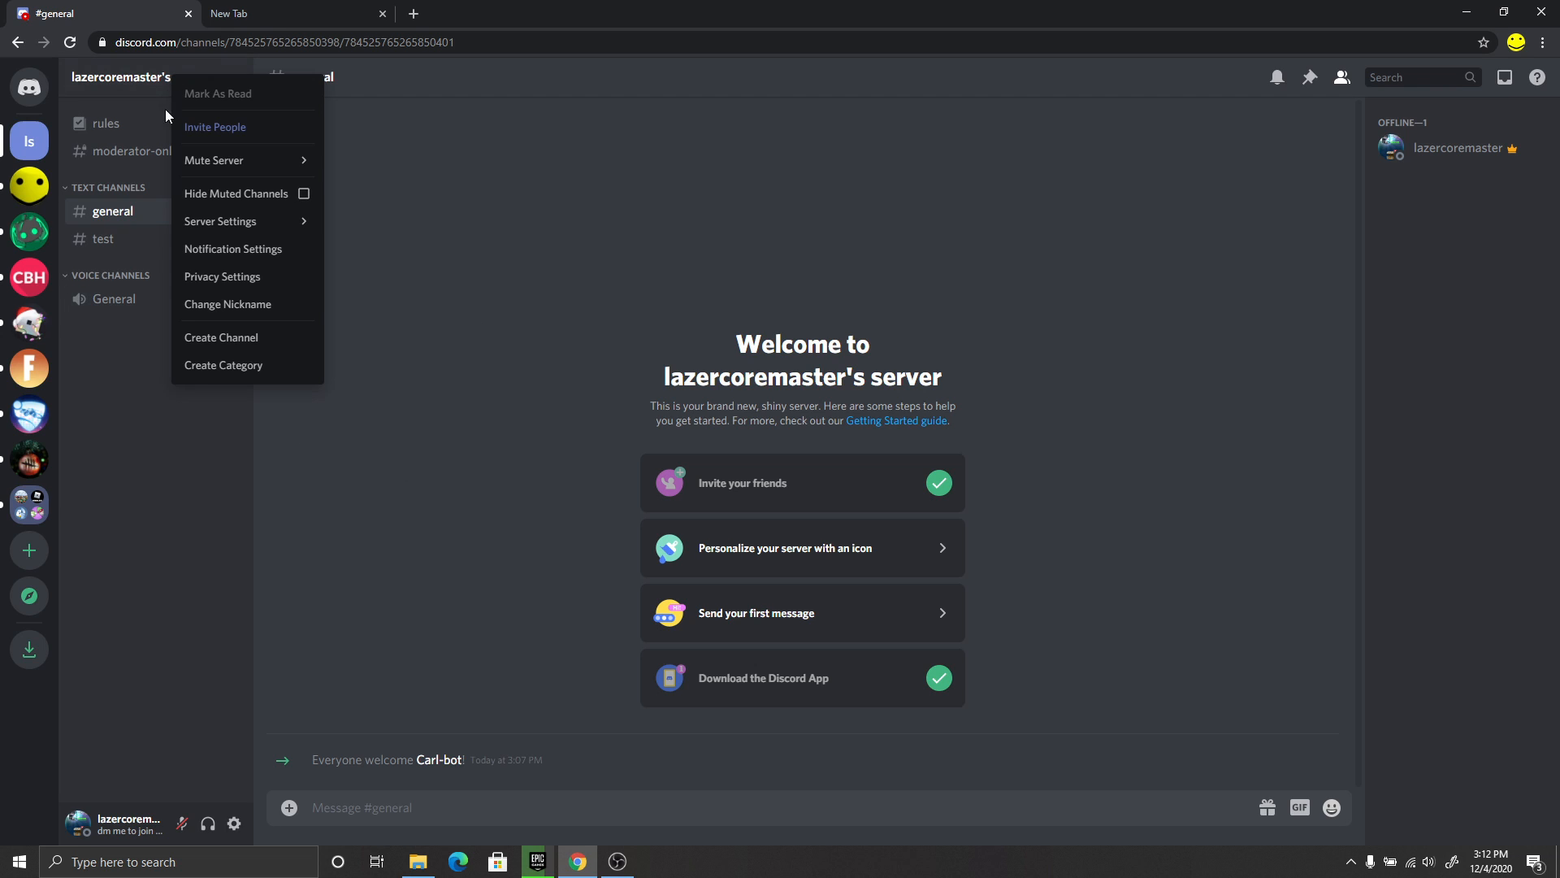
left_click(375, 347)
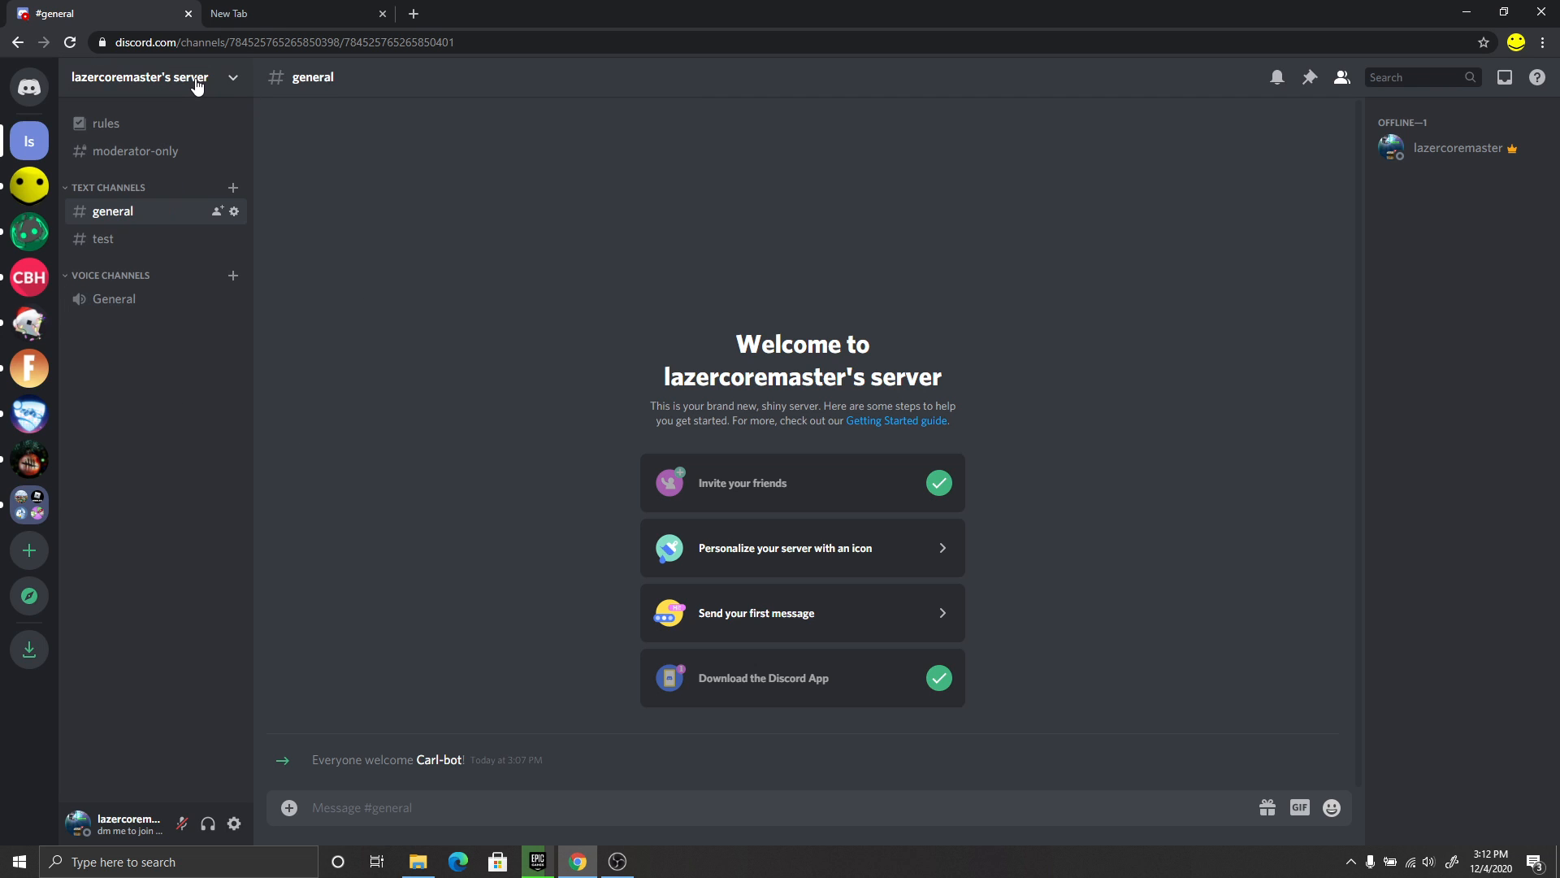
left_click(196, 84)
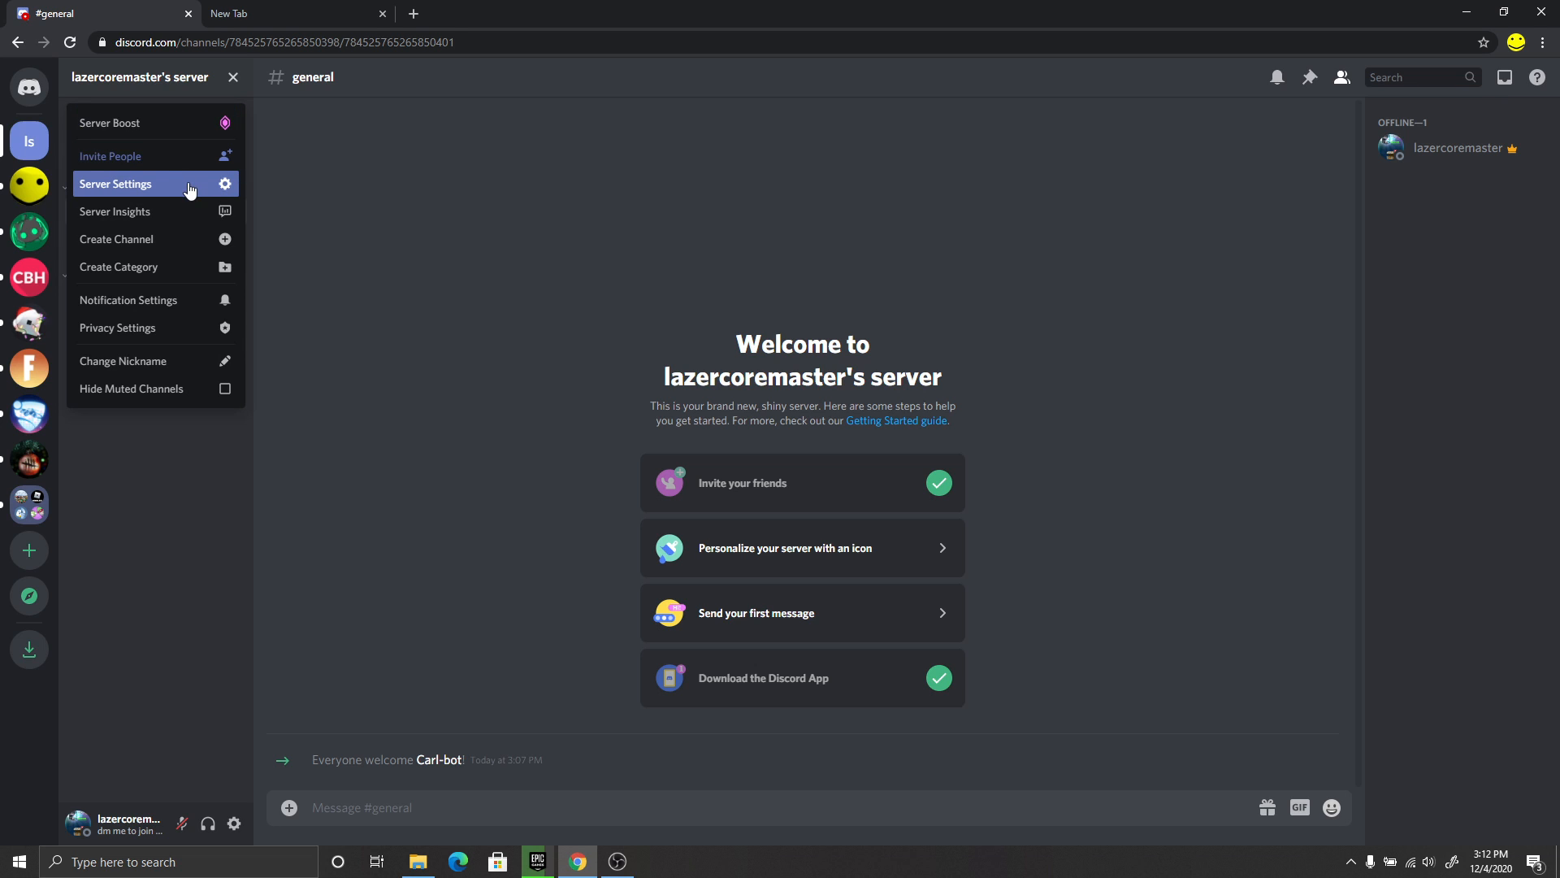
left_click(189, 189)
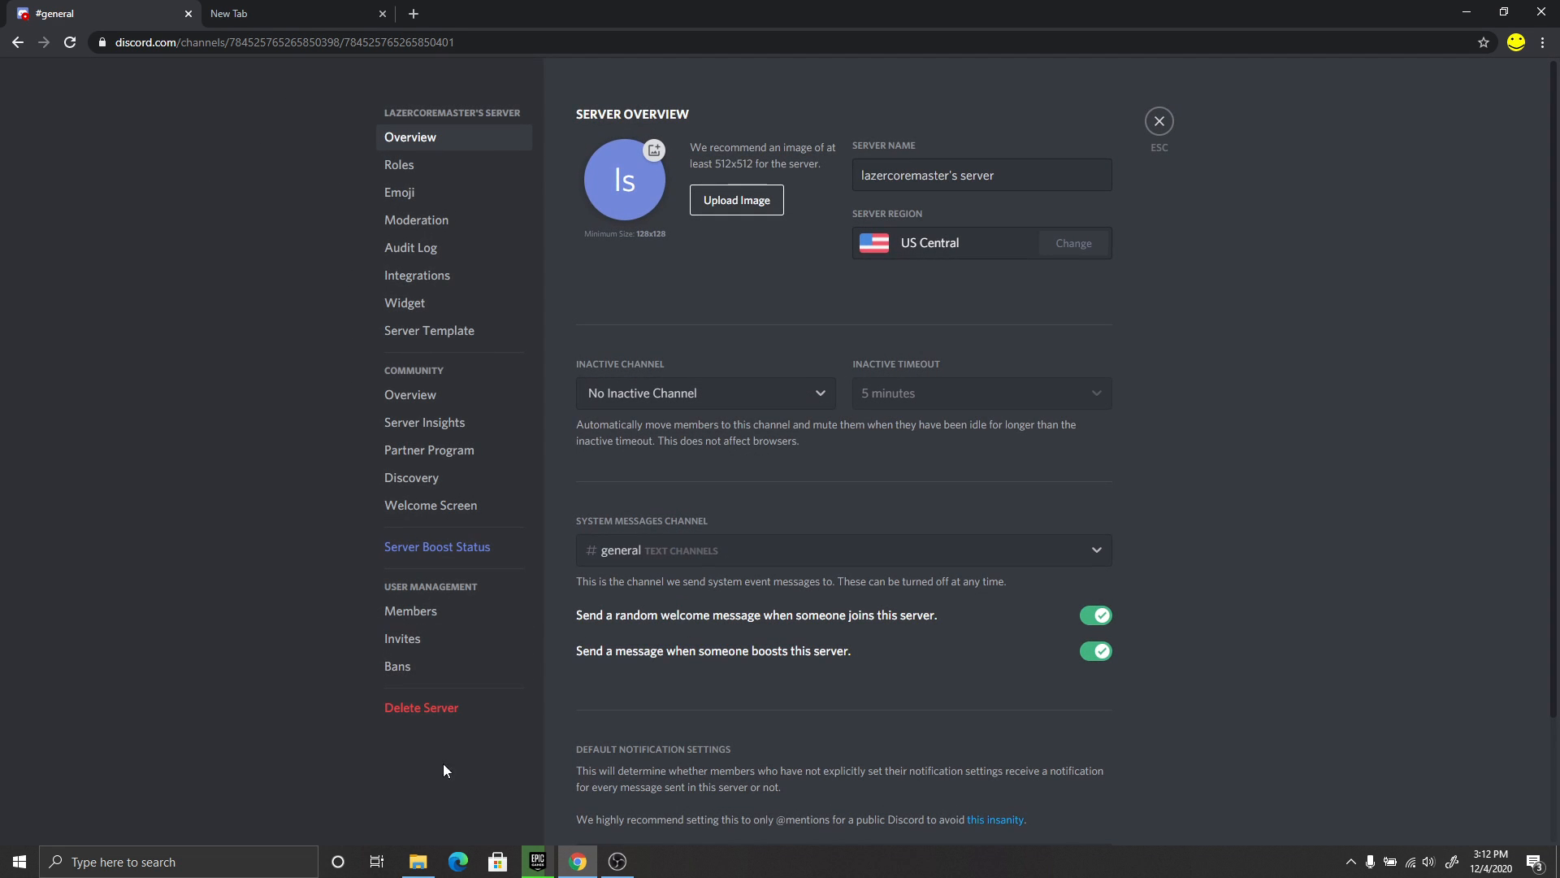
left_click(1160, 122)
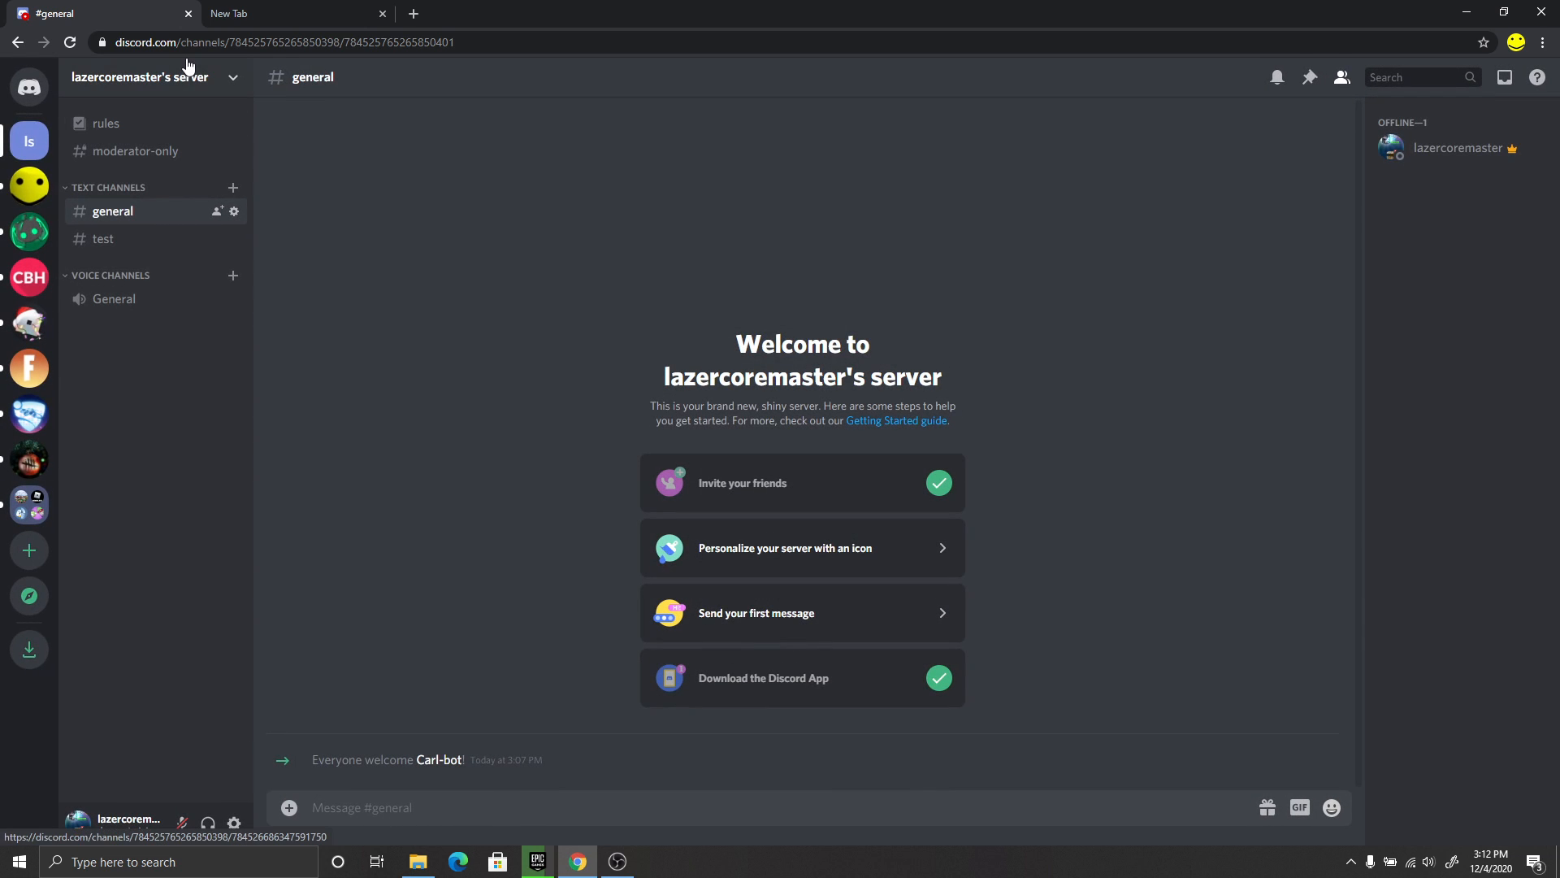
left_click(187, 77)
left_click(299, 149)
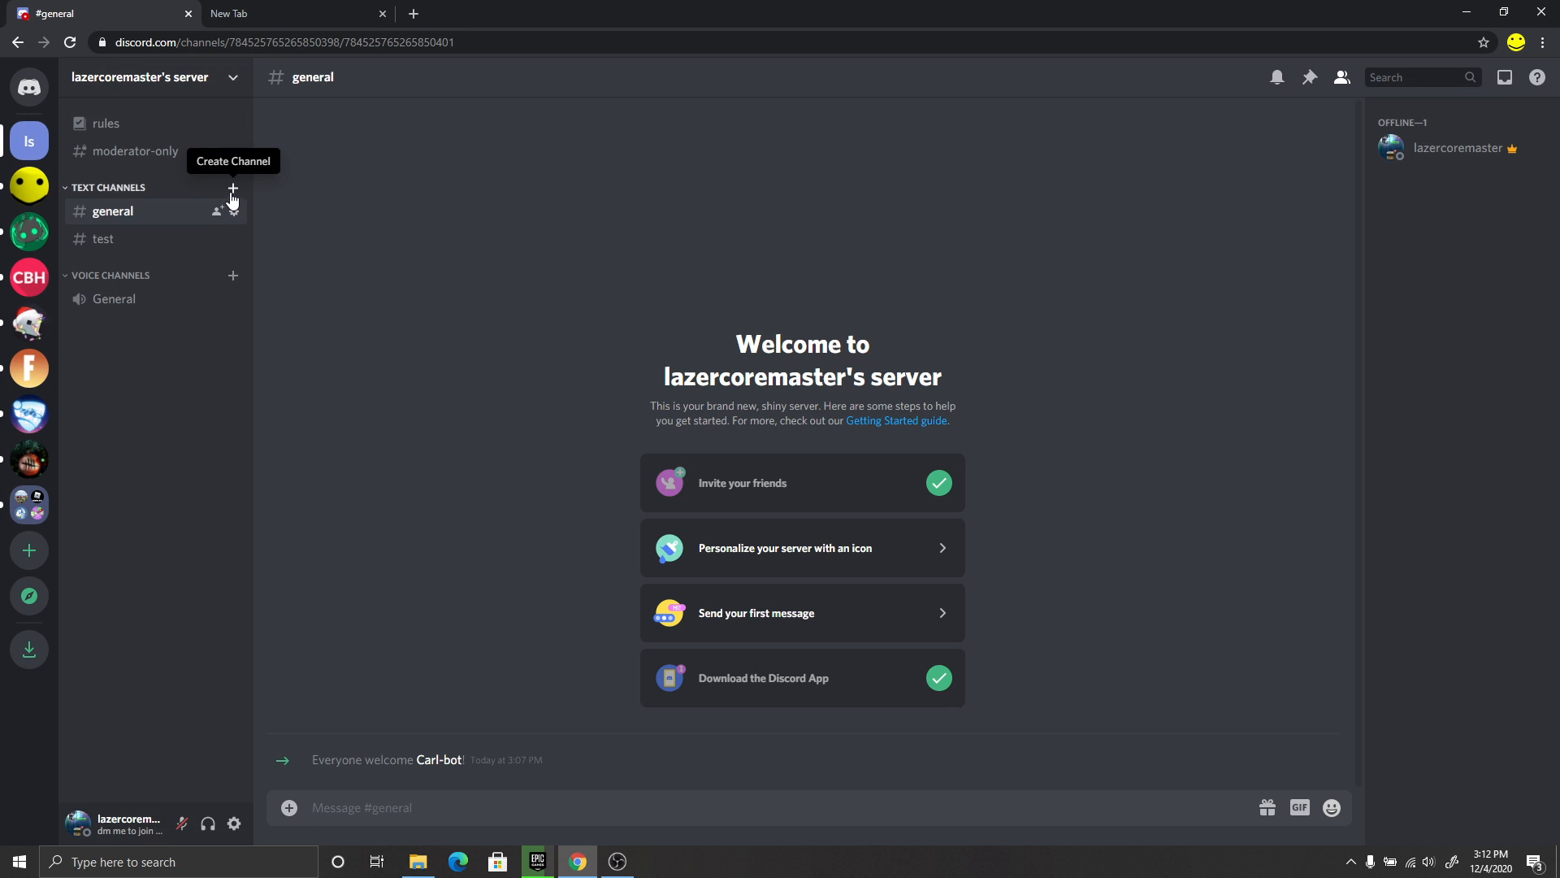
left_click(231, 193)
left_click(343, 256)
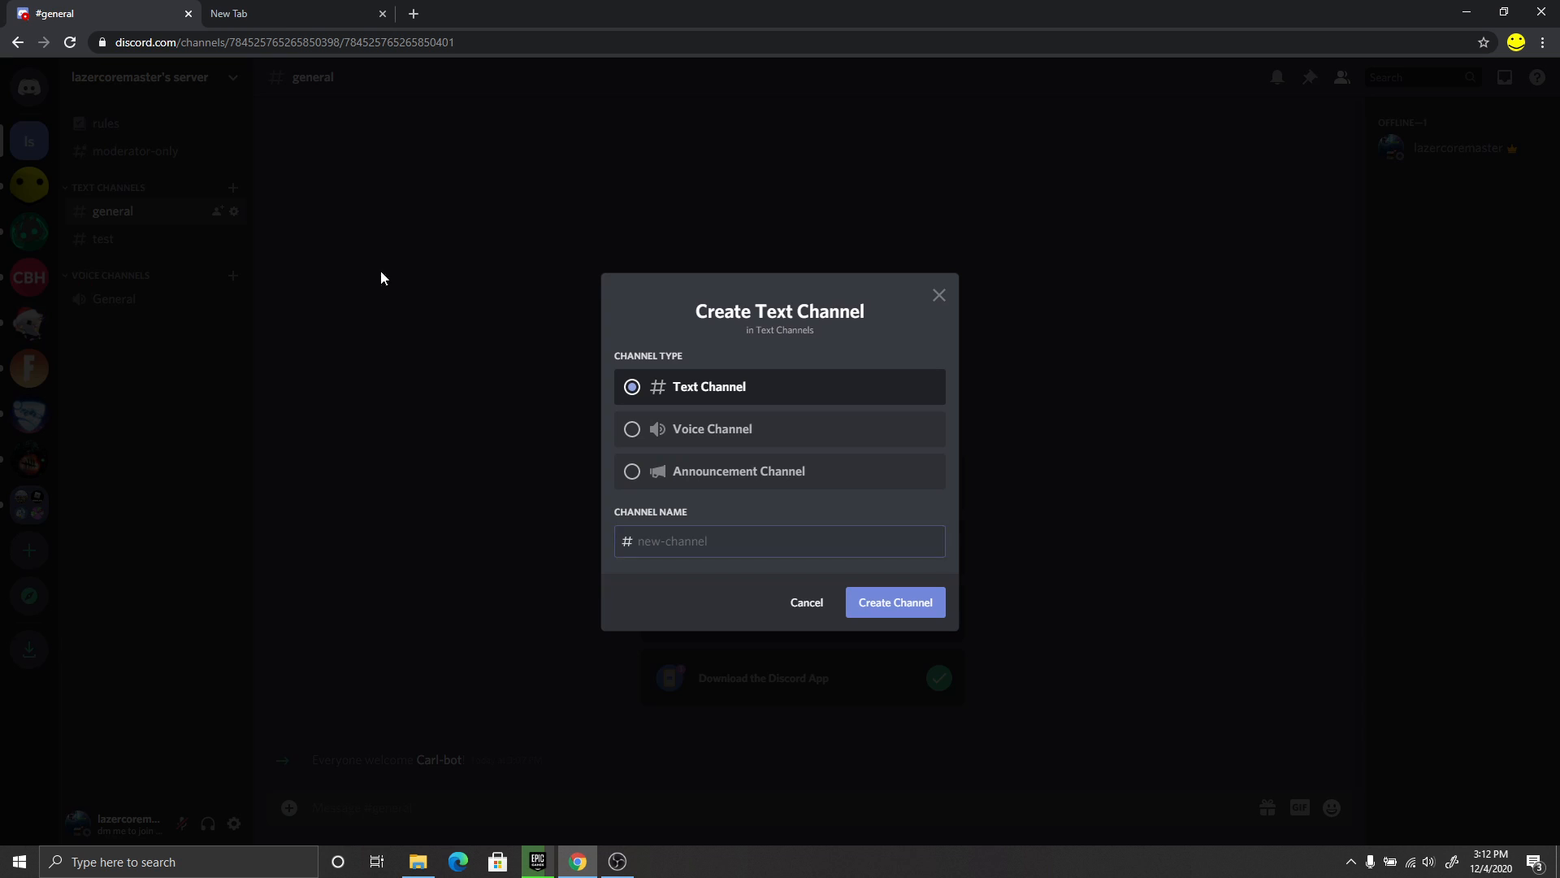
left_click(944, 297)
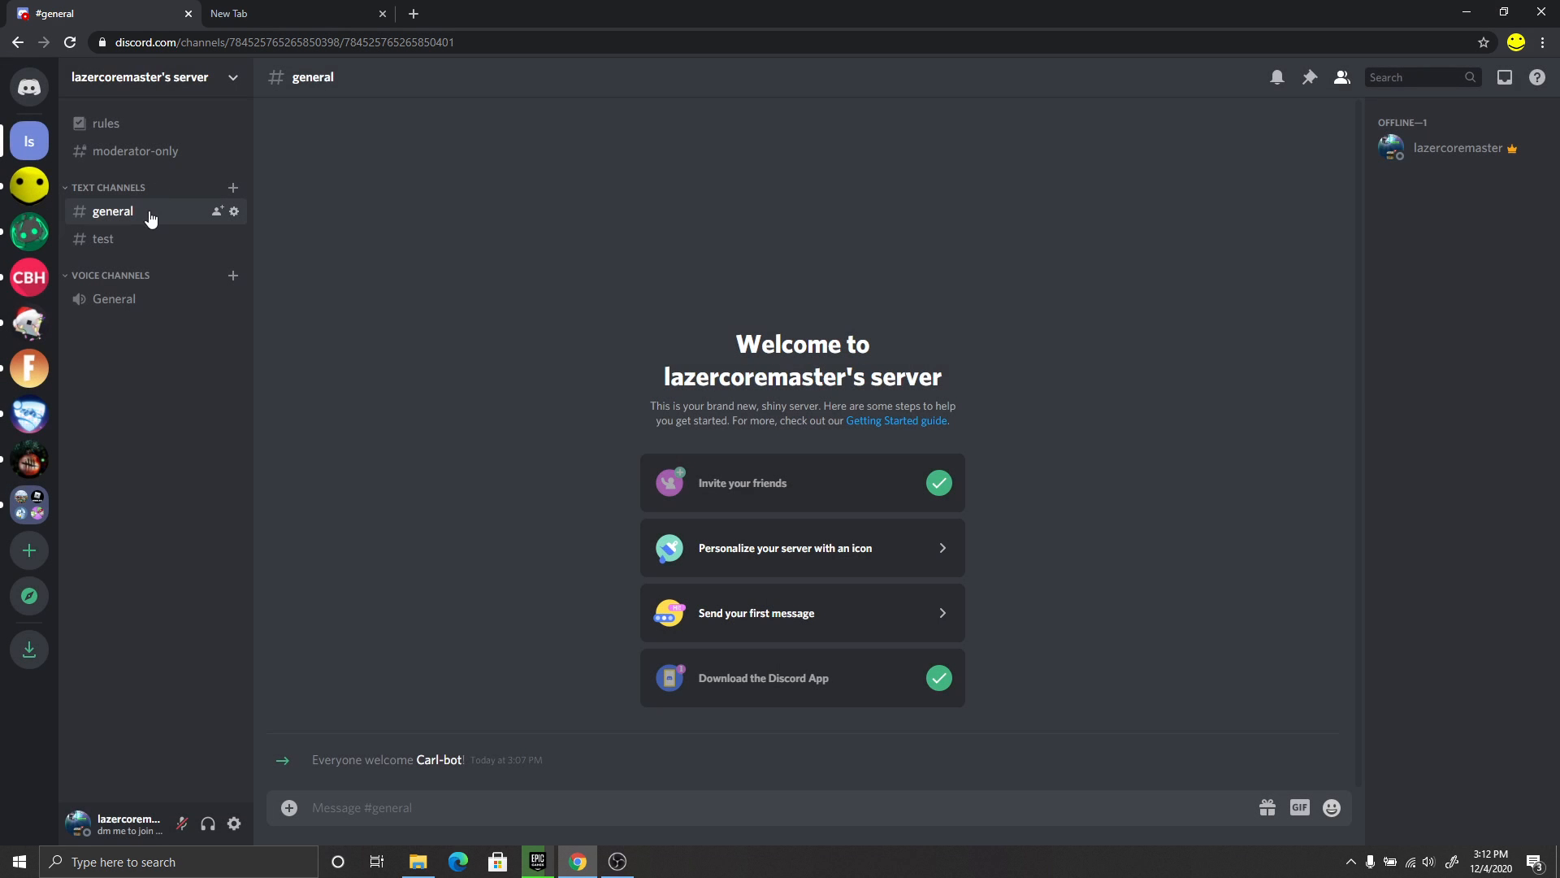
Step: Create a text channel named verify under Text Channels and move it above the rules channel
left_click(233, 187)
left_click(746, 431)
left_click(743, 402)
left_click(827, 546)
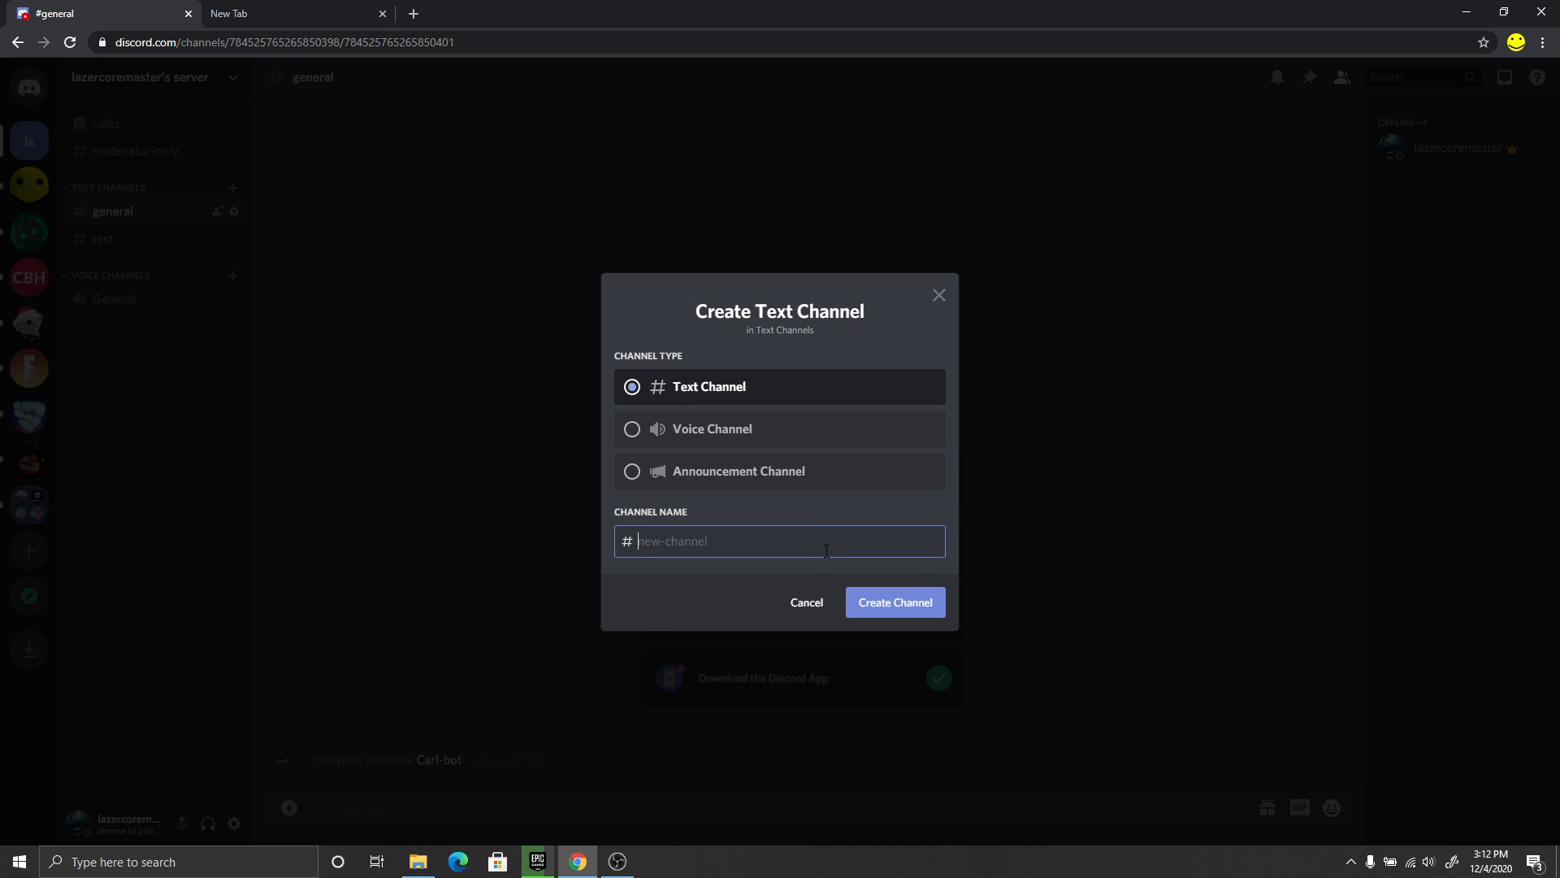
type("verify")
left_click(914, 602)
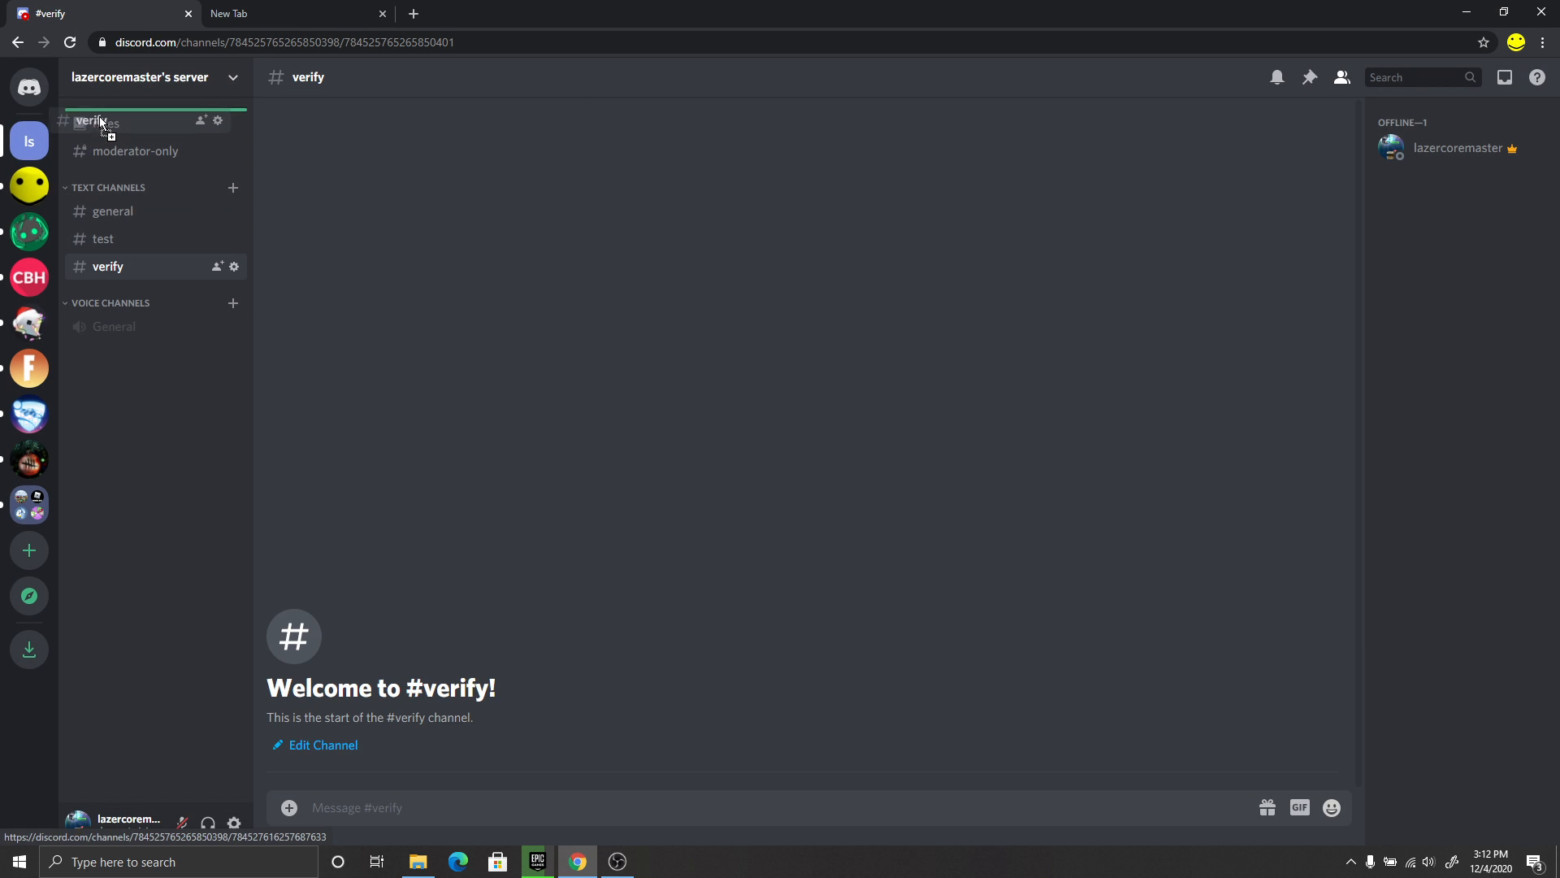
left_click_drag(114, 266, 127, 130)
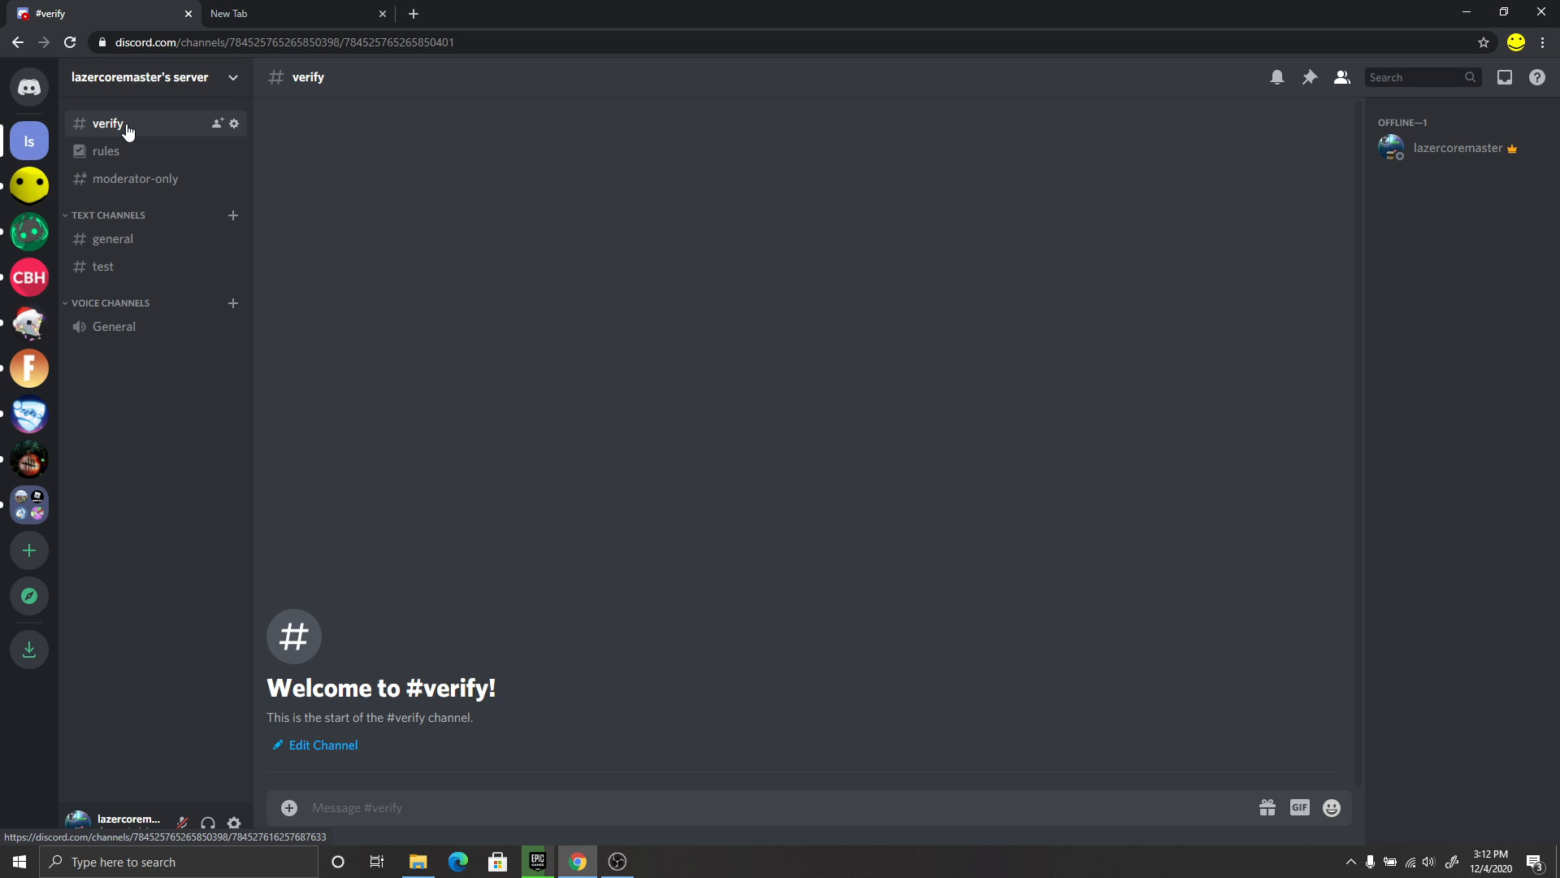
Step: Search the web for "carl bot reaction roles" and open the server picker on the Carl-bot website
left_click(317, 12)
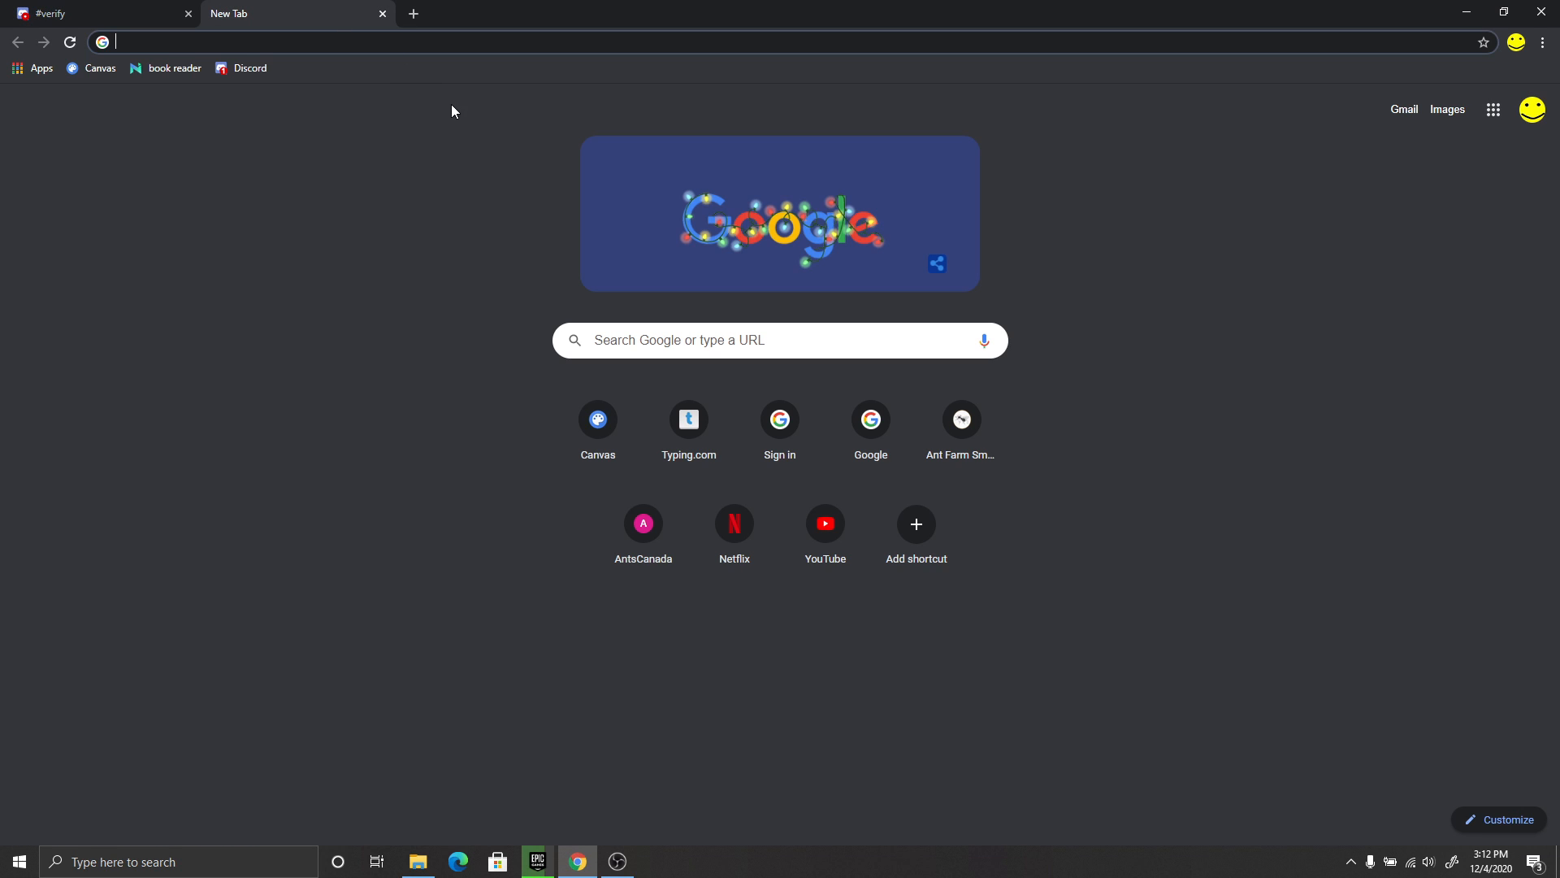
type("car;")
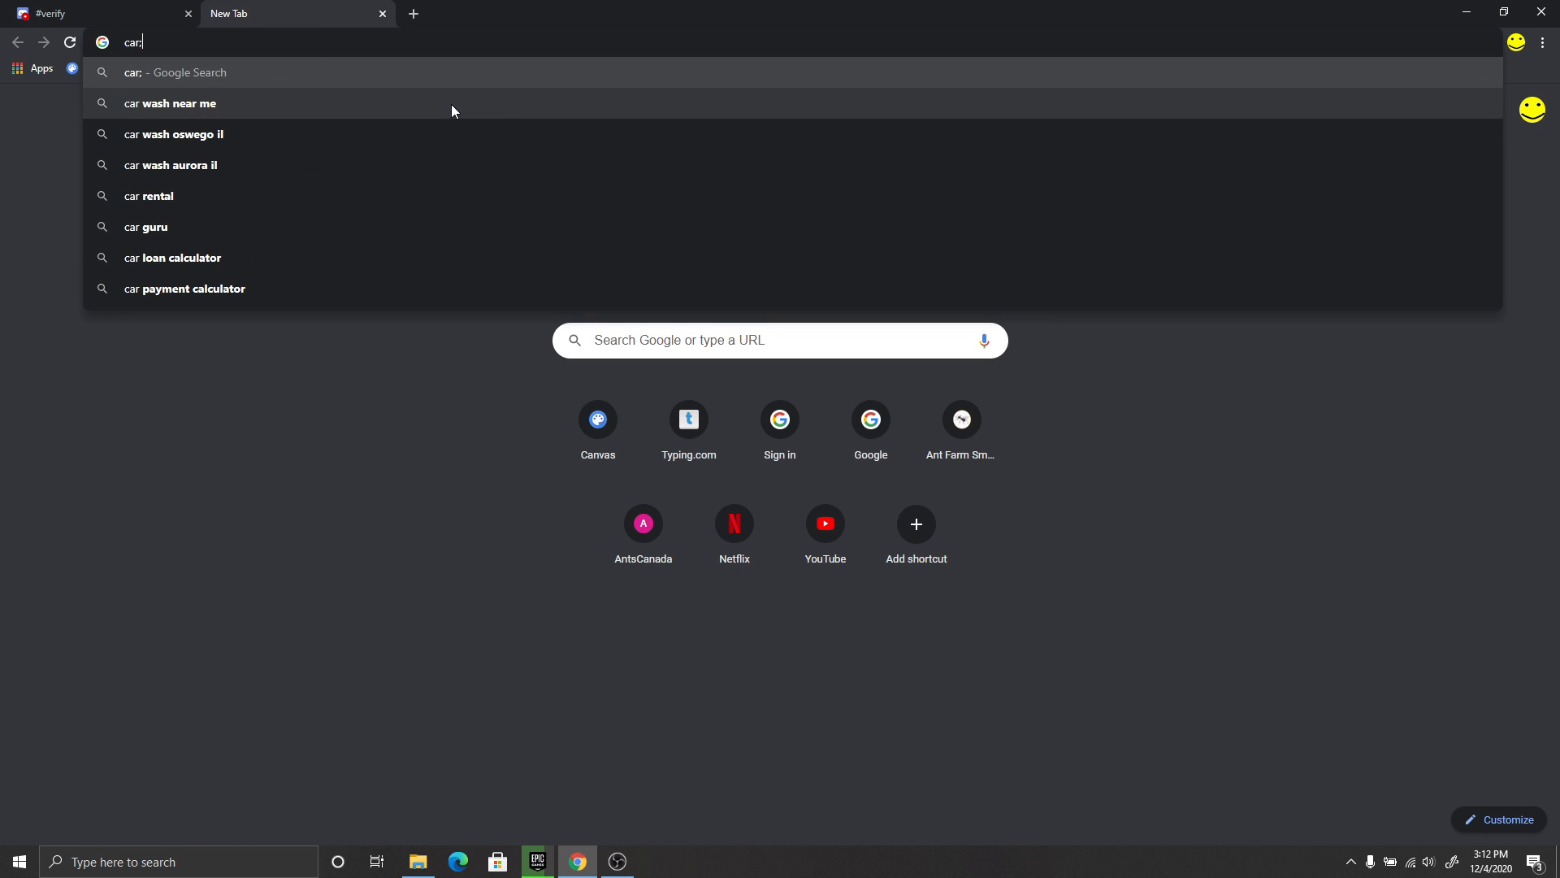
key("BackSpace")
type("l")
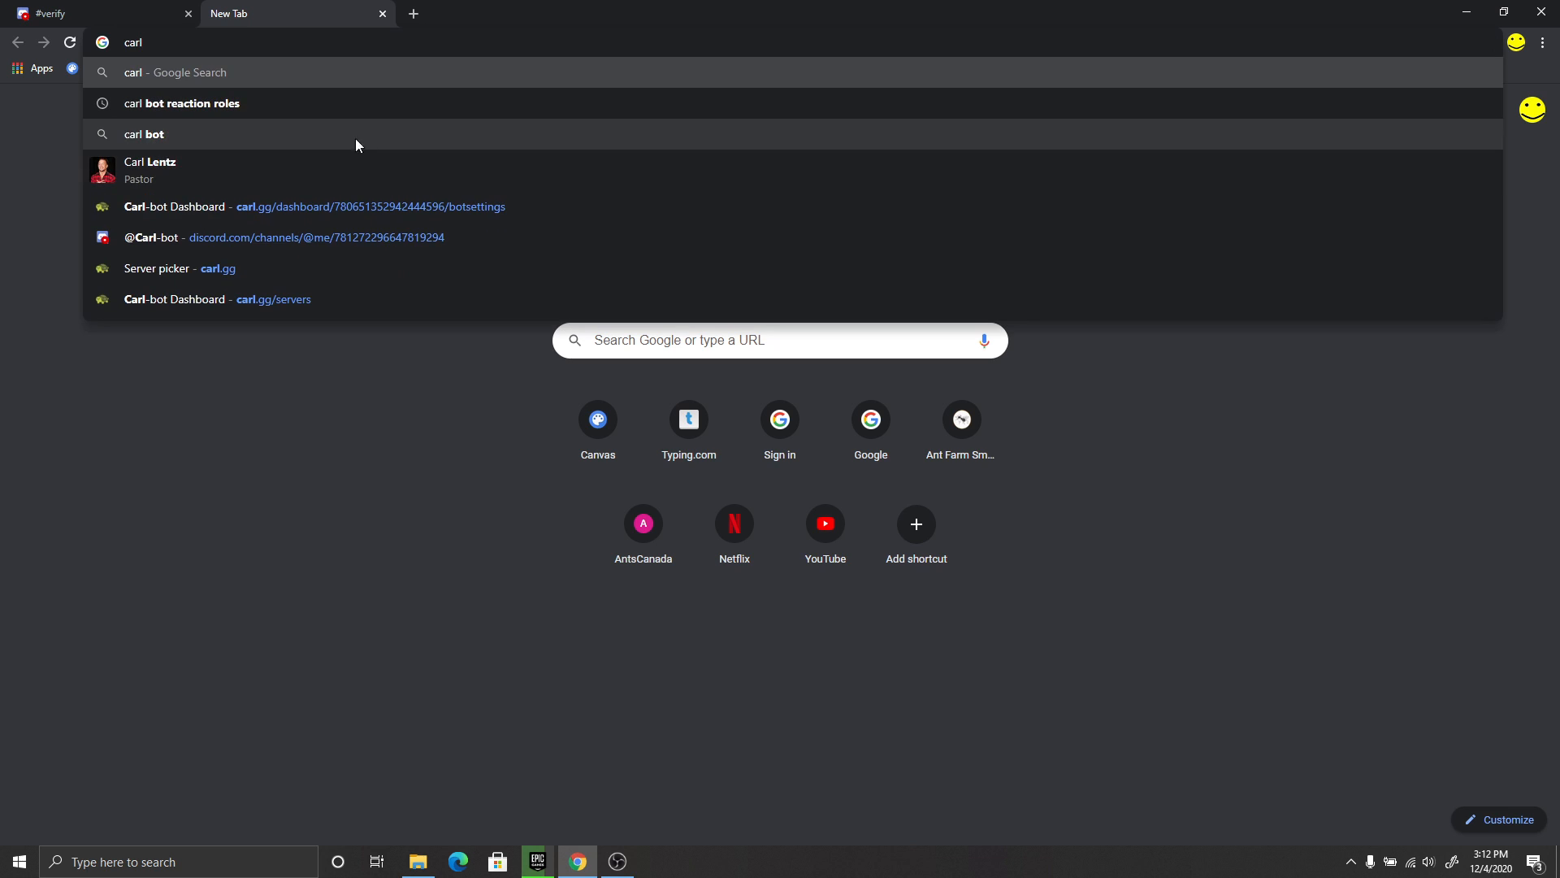
left_click(317, 102)
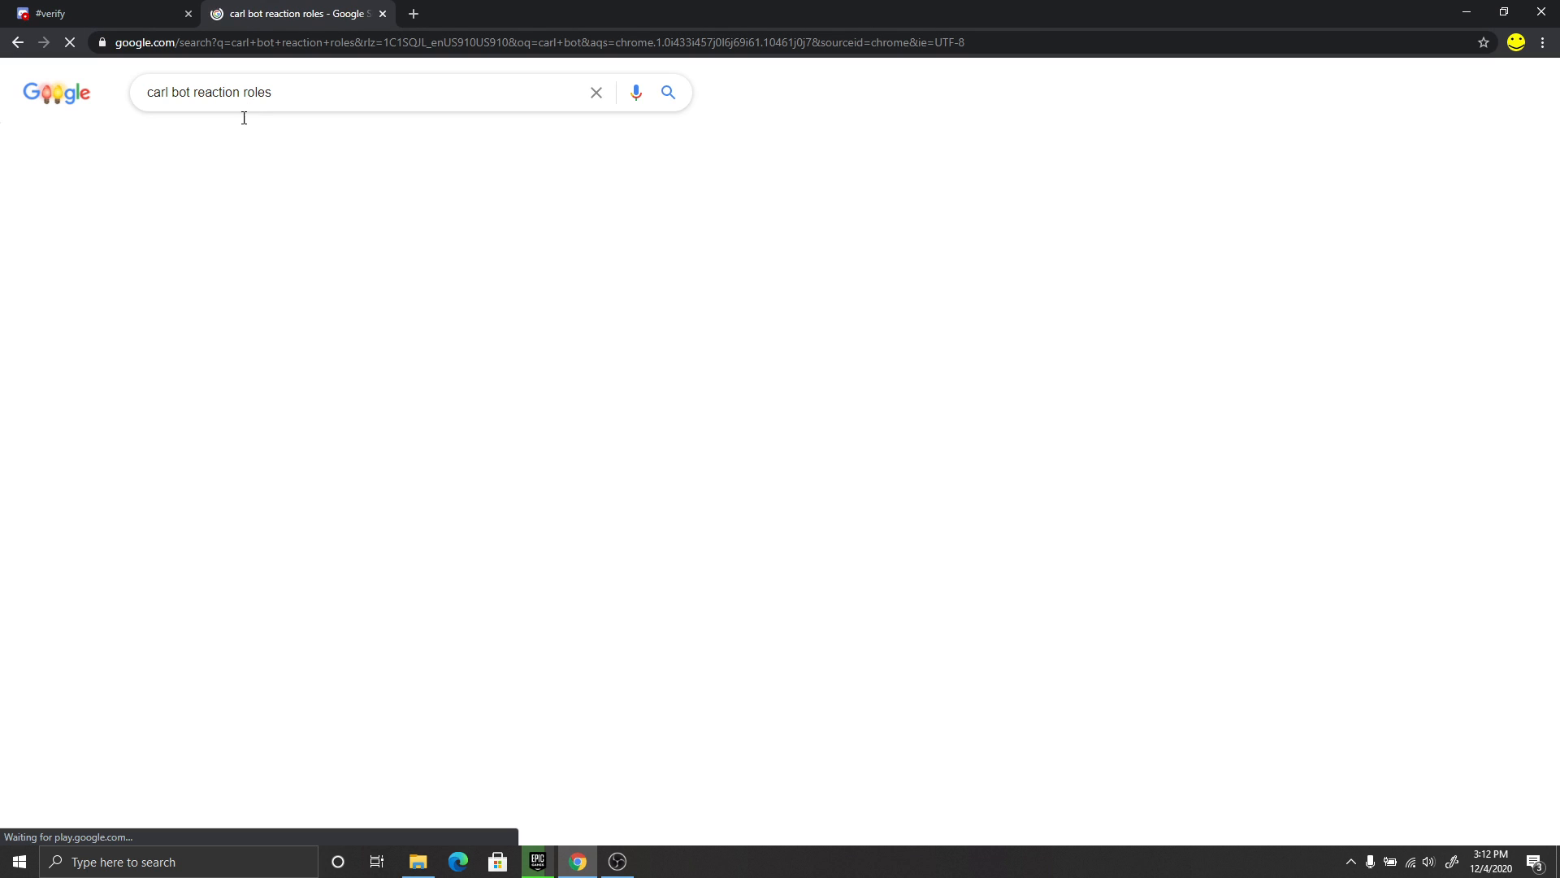
left_click(270, 231)
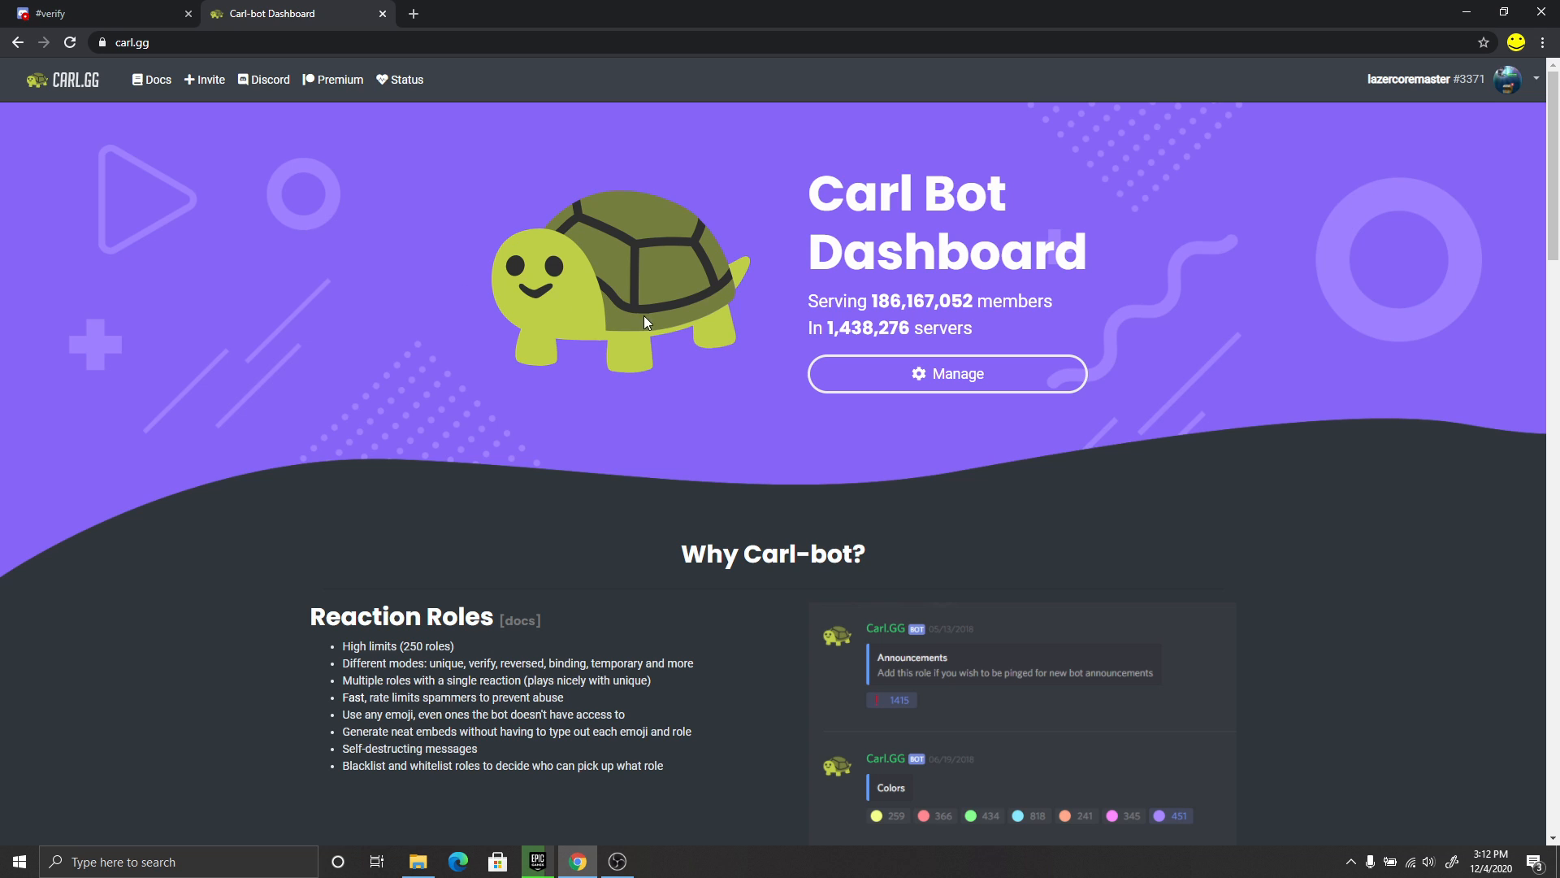
left_click(1045, 376)
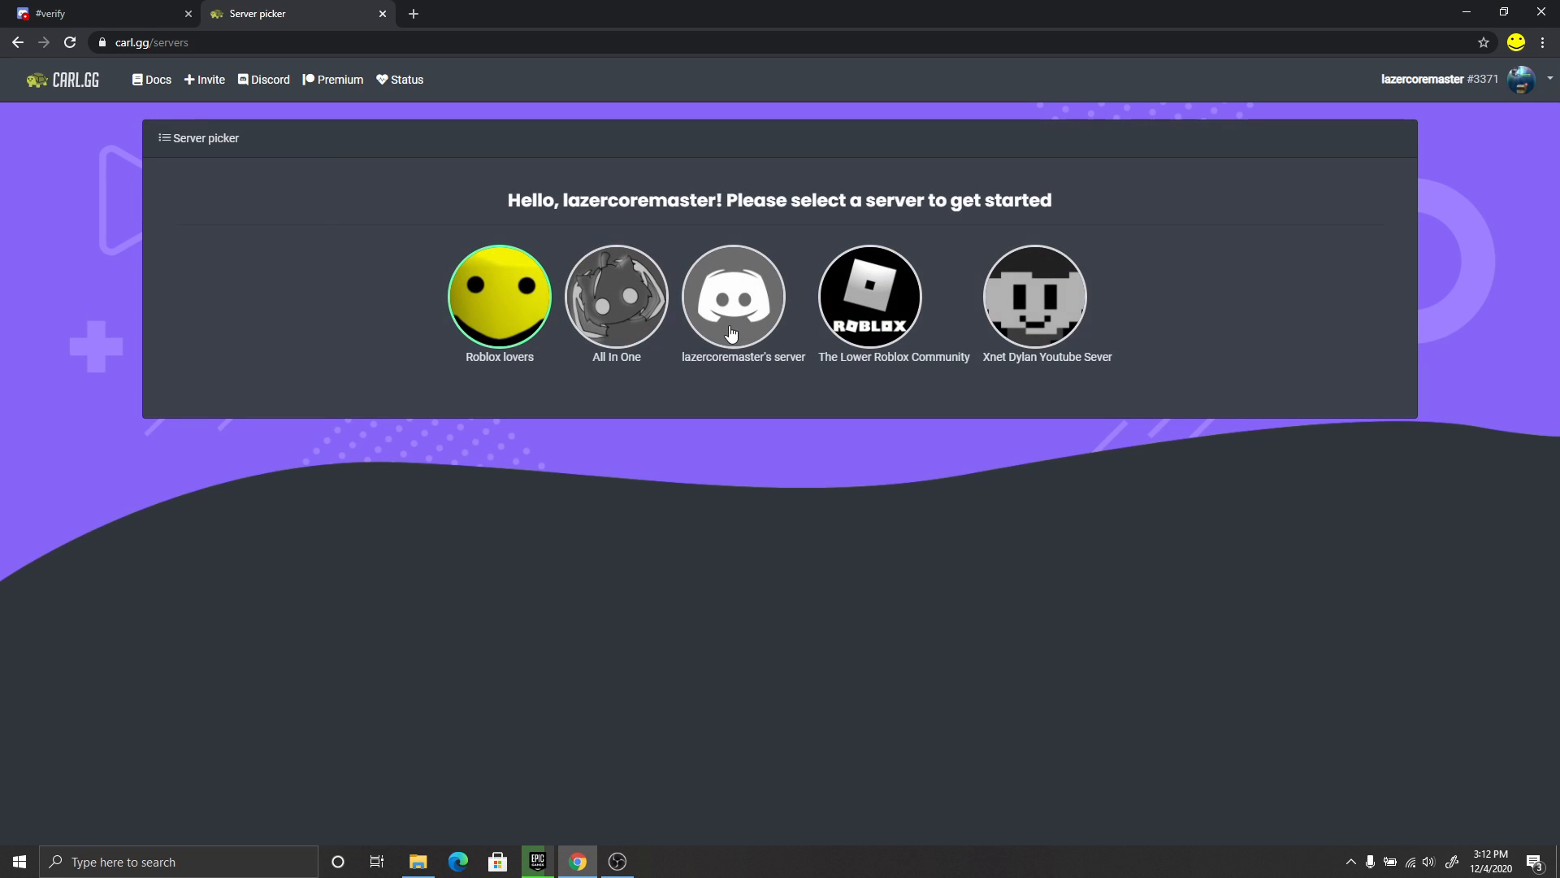
Step: Choose the server with the default Discord logo and authorize carl-bot on it with all requested permissions
left_click(724, 334)
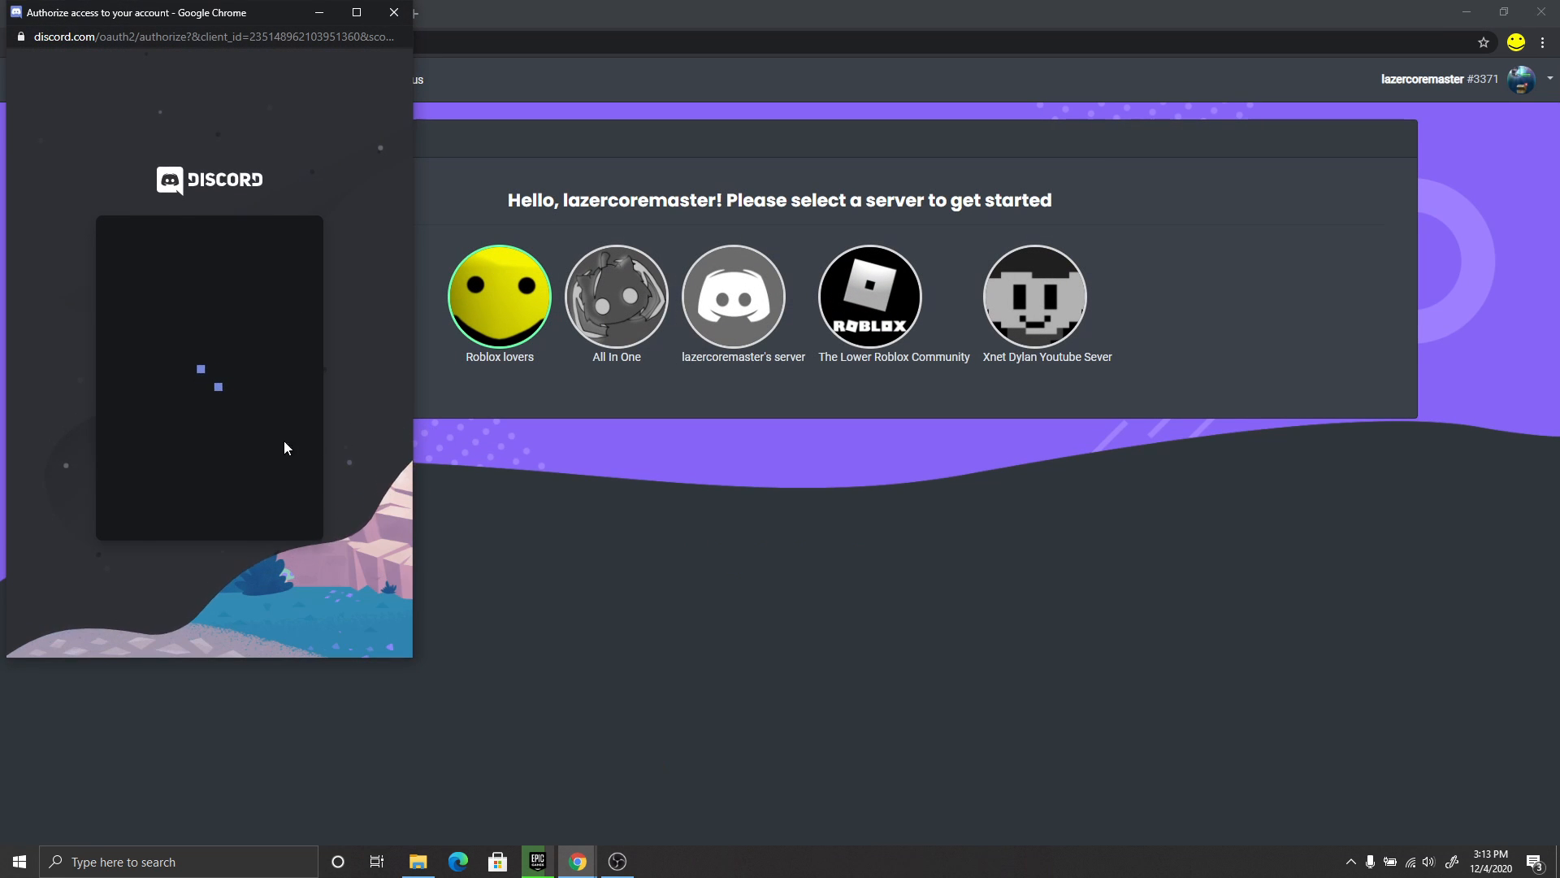
left_click(294, 524)
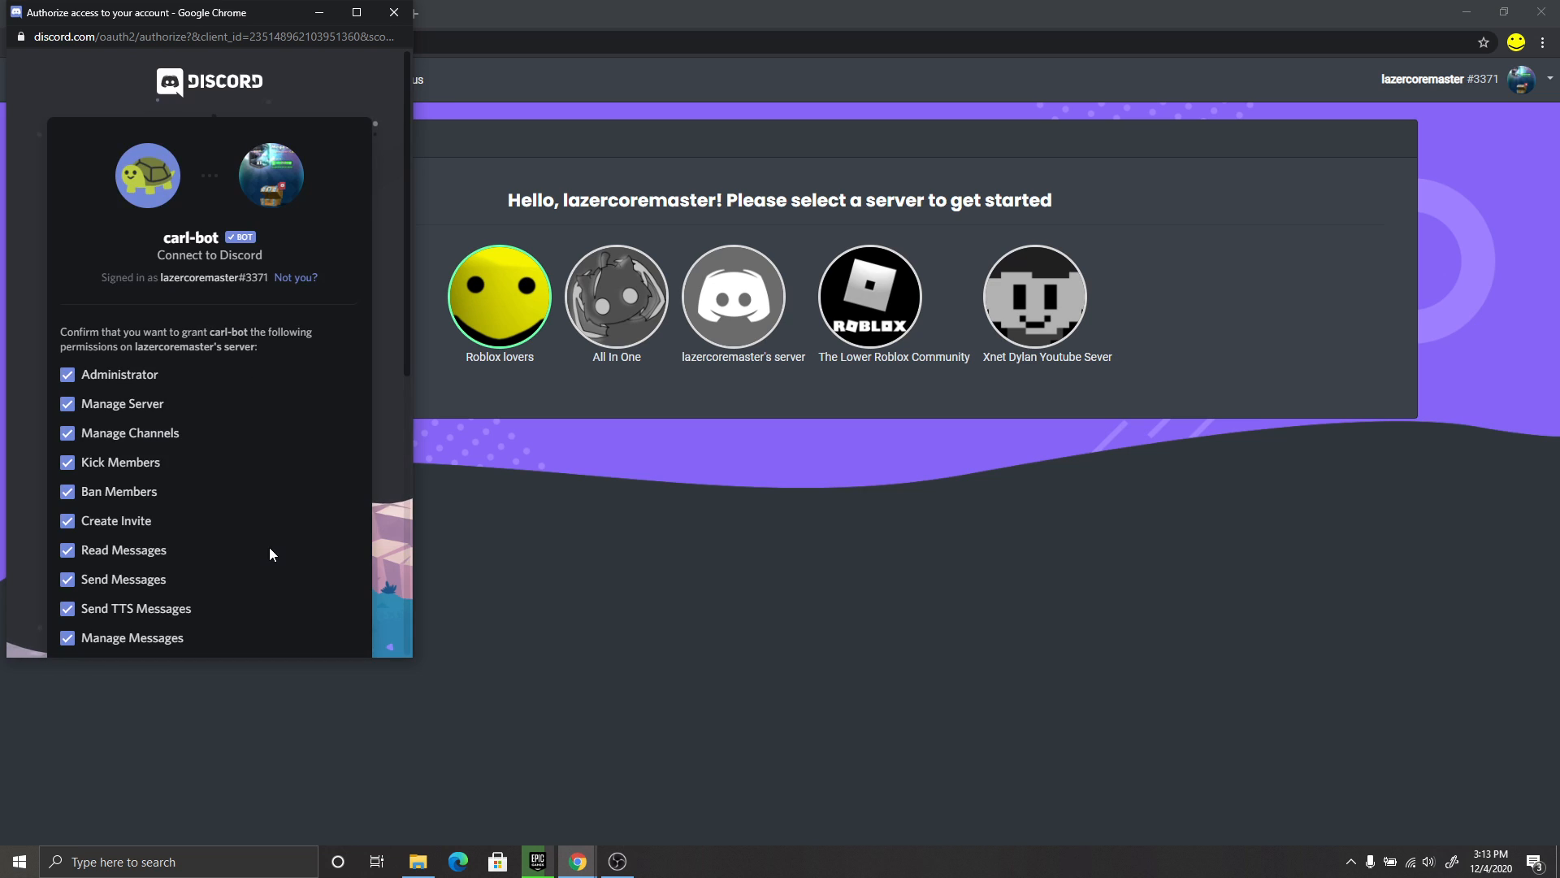
scroll(276, 537, "down", 5)
left_click(329, 643)
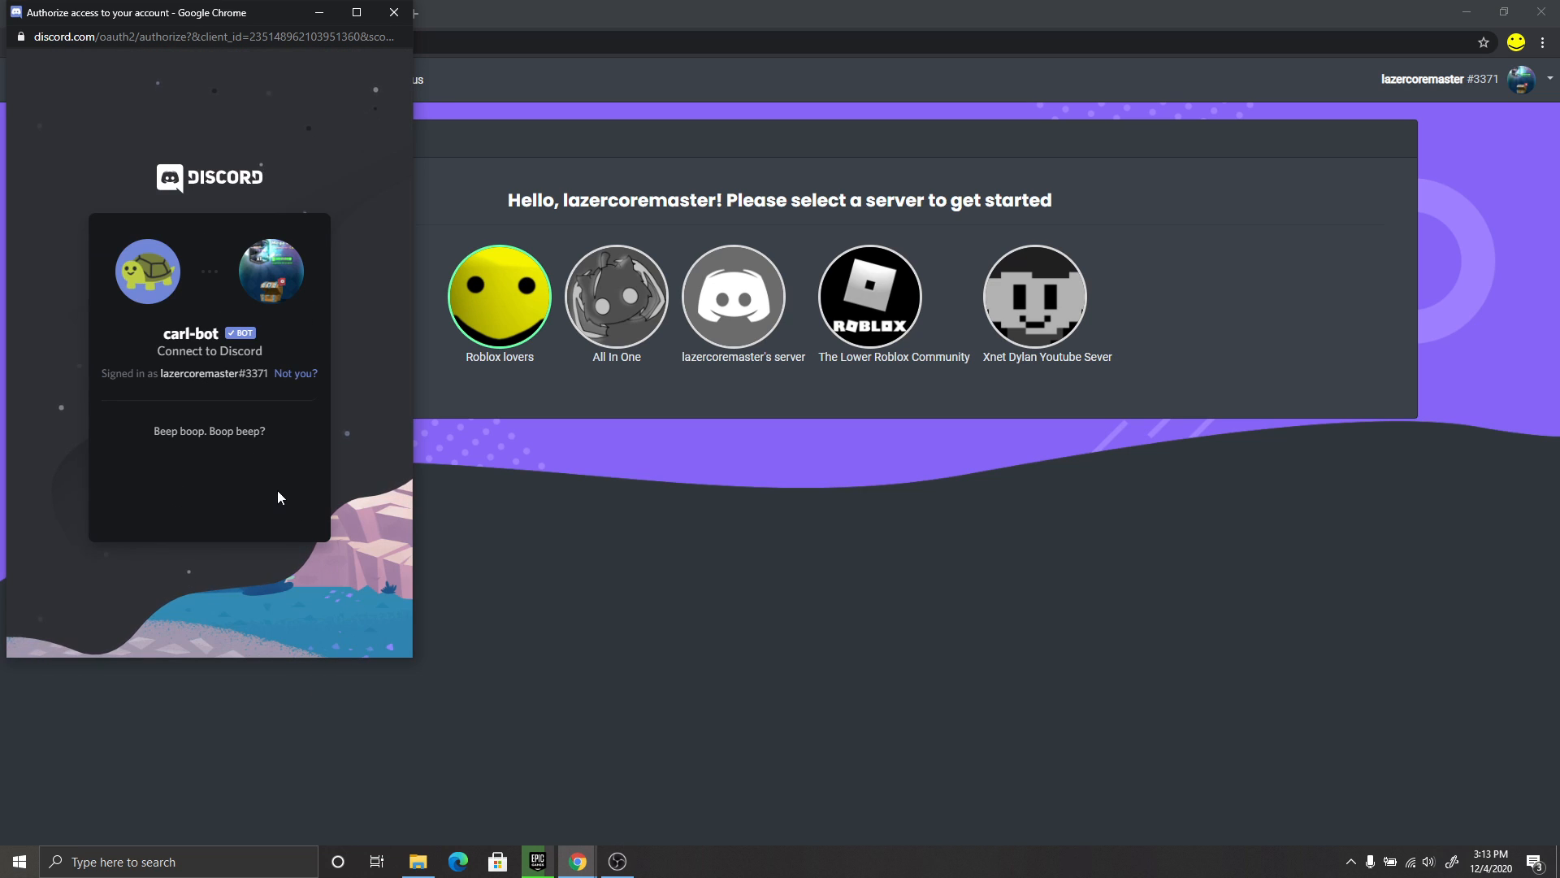
Step: Complete the robot check by selecting every square that contains crosswalks in both images
left_click(120, 500)
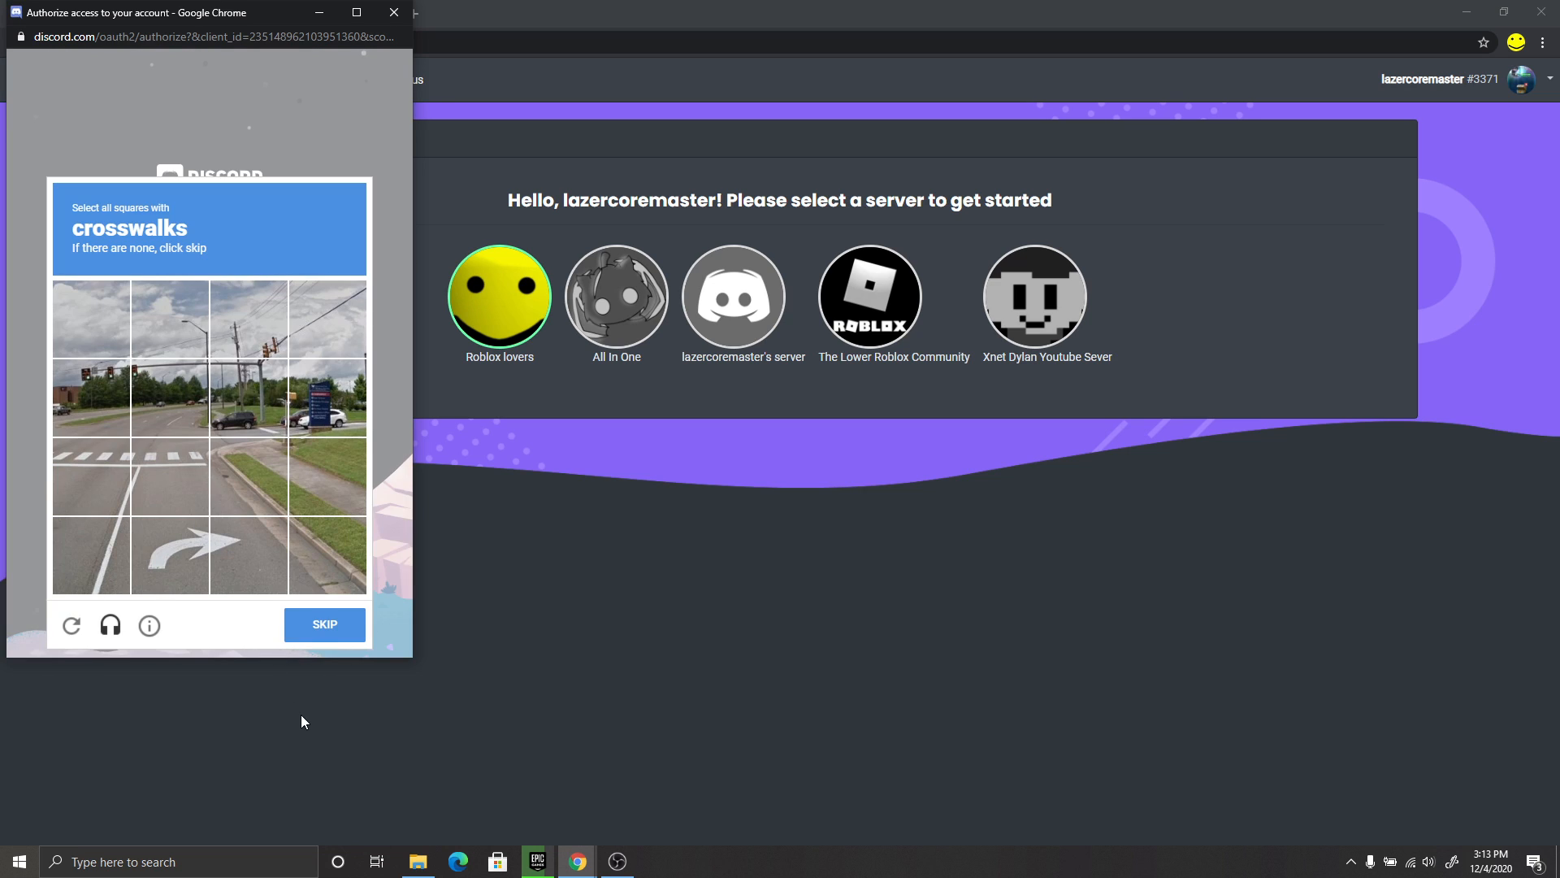
left_click(174, 486)
left_click(91, 481)
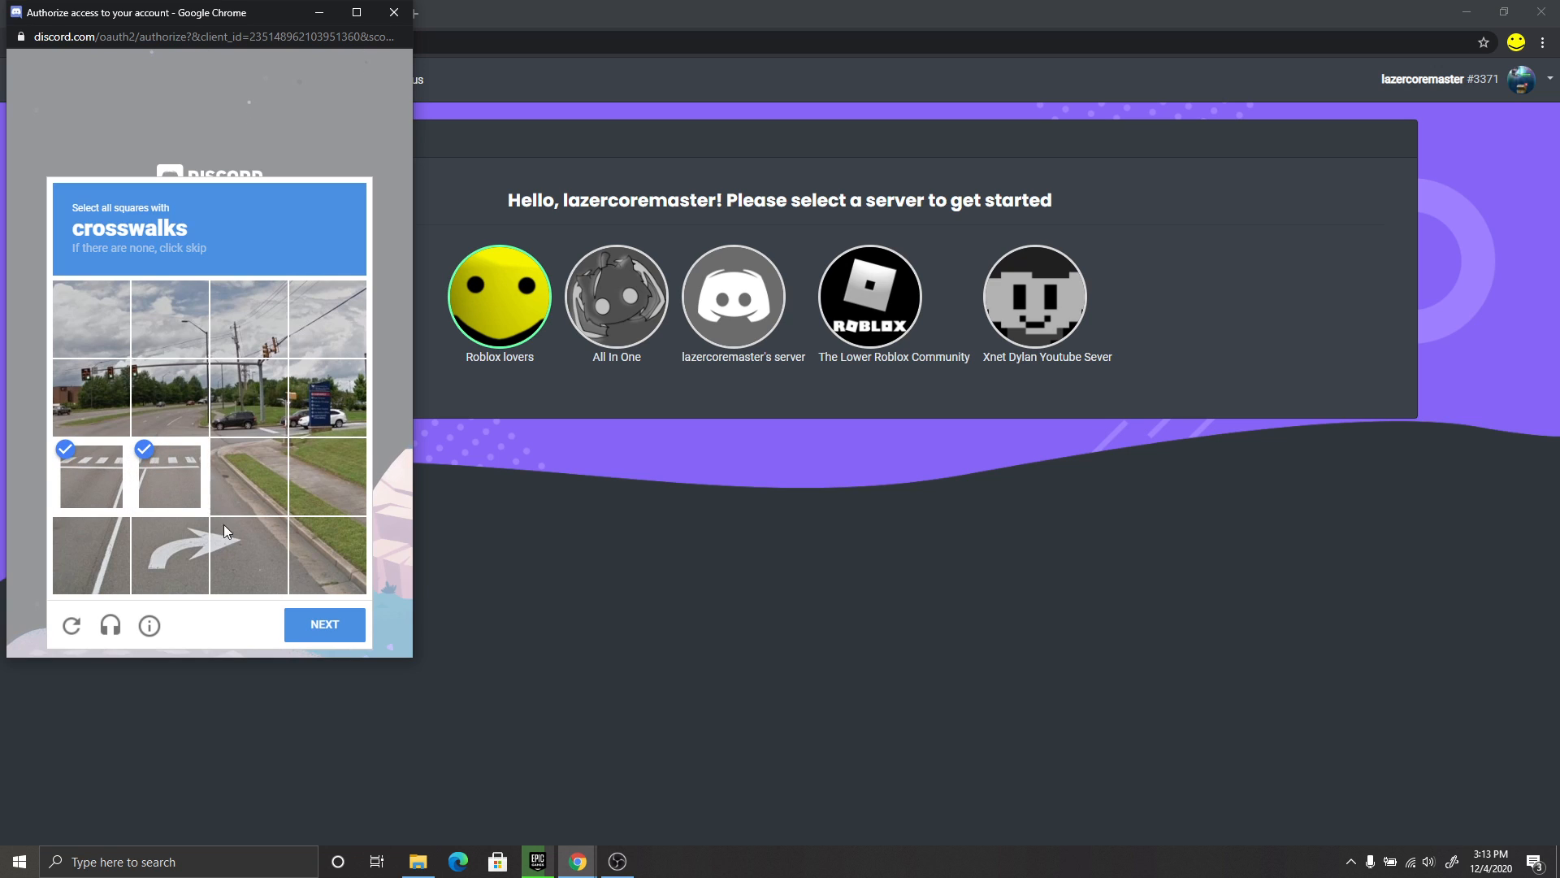
left_click(324, 616)
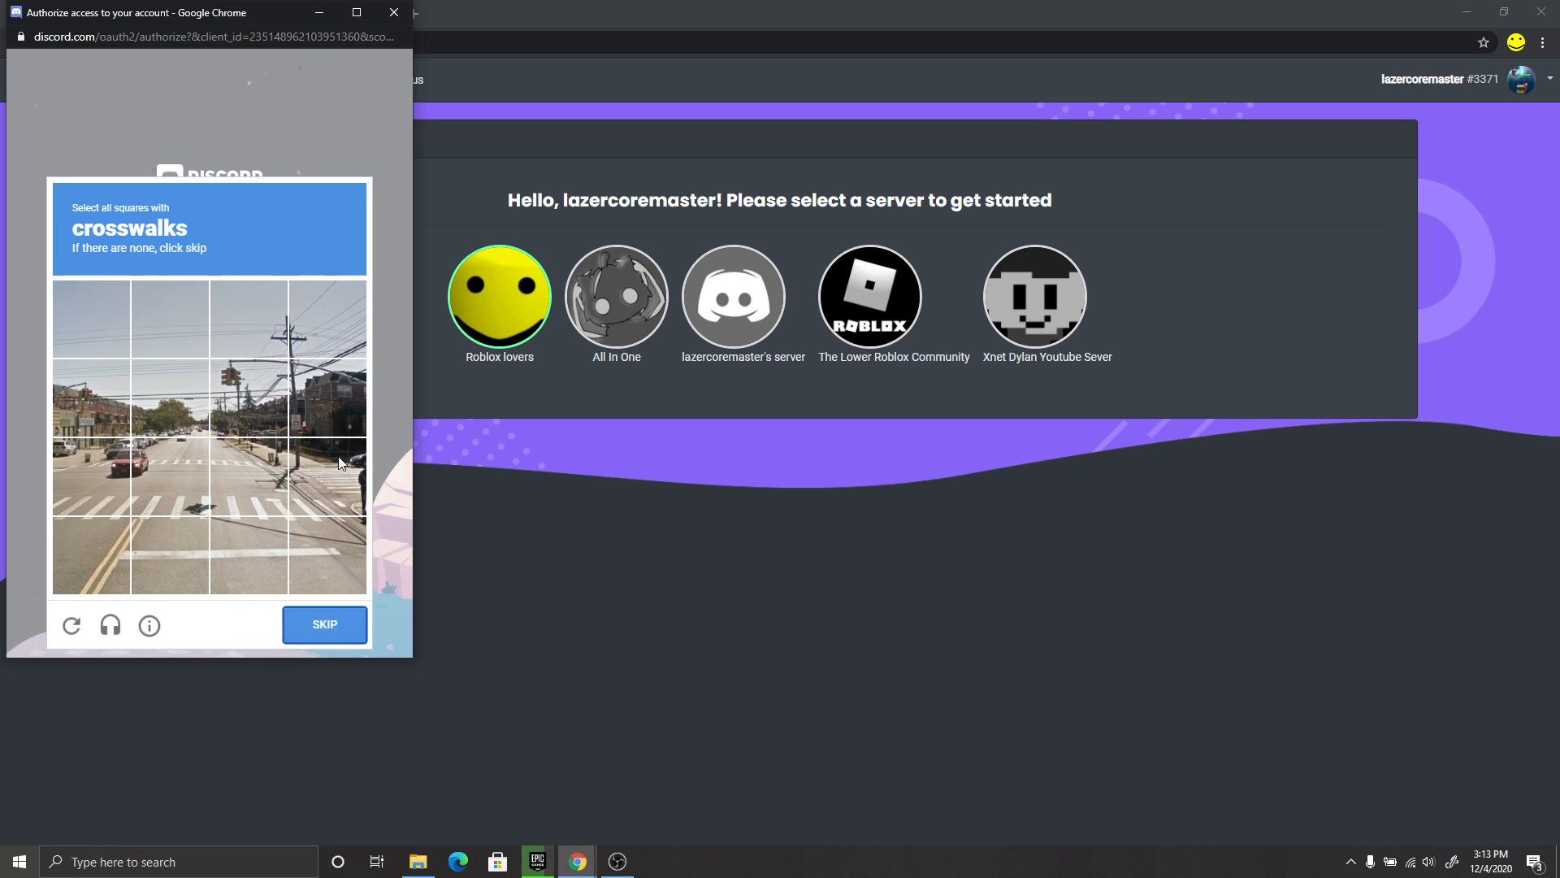
left_click(340, 467)
left_click(257, 476)
left_click(91, 452)
left_click(191, 452)
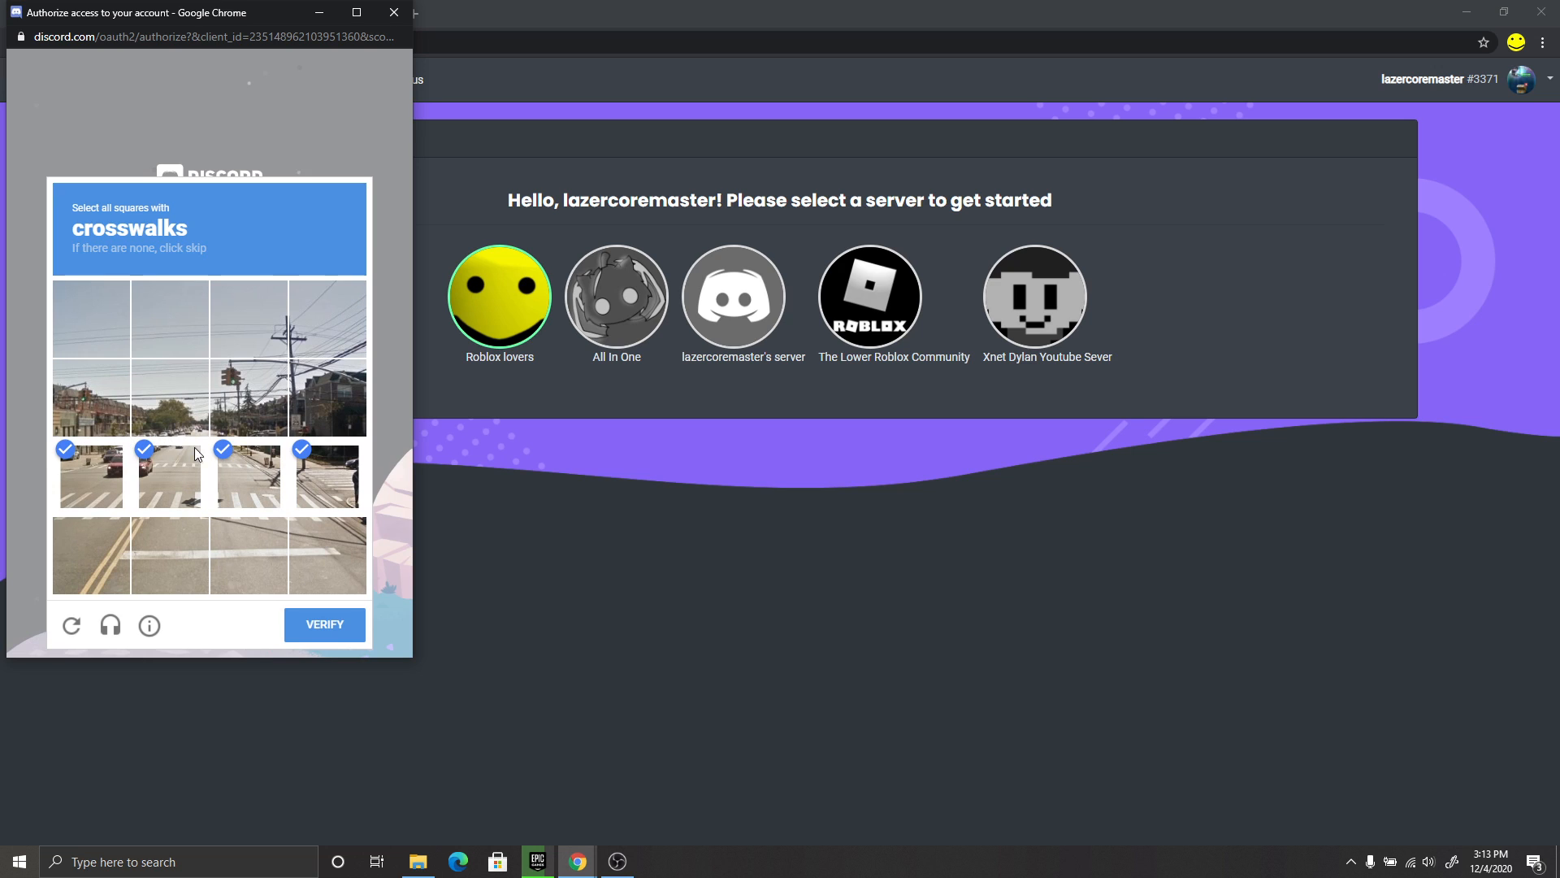
left_click(327, 623)
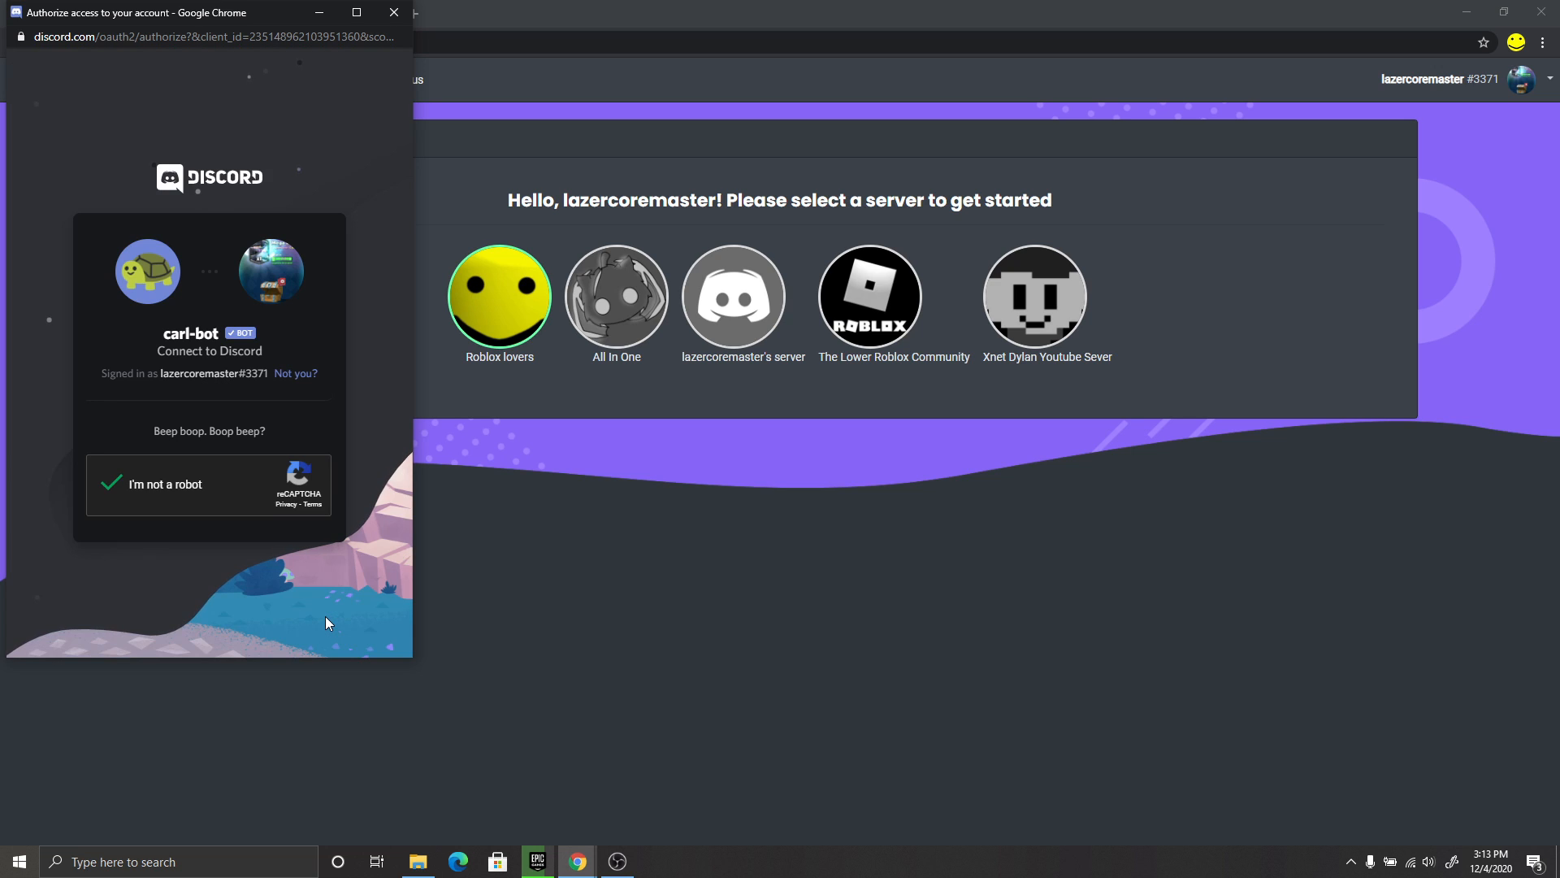
left_click(272, 494)
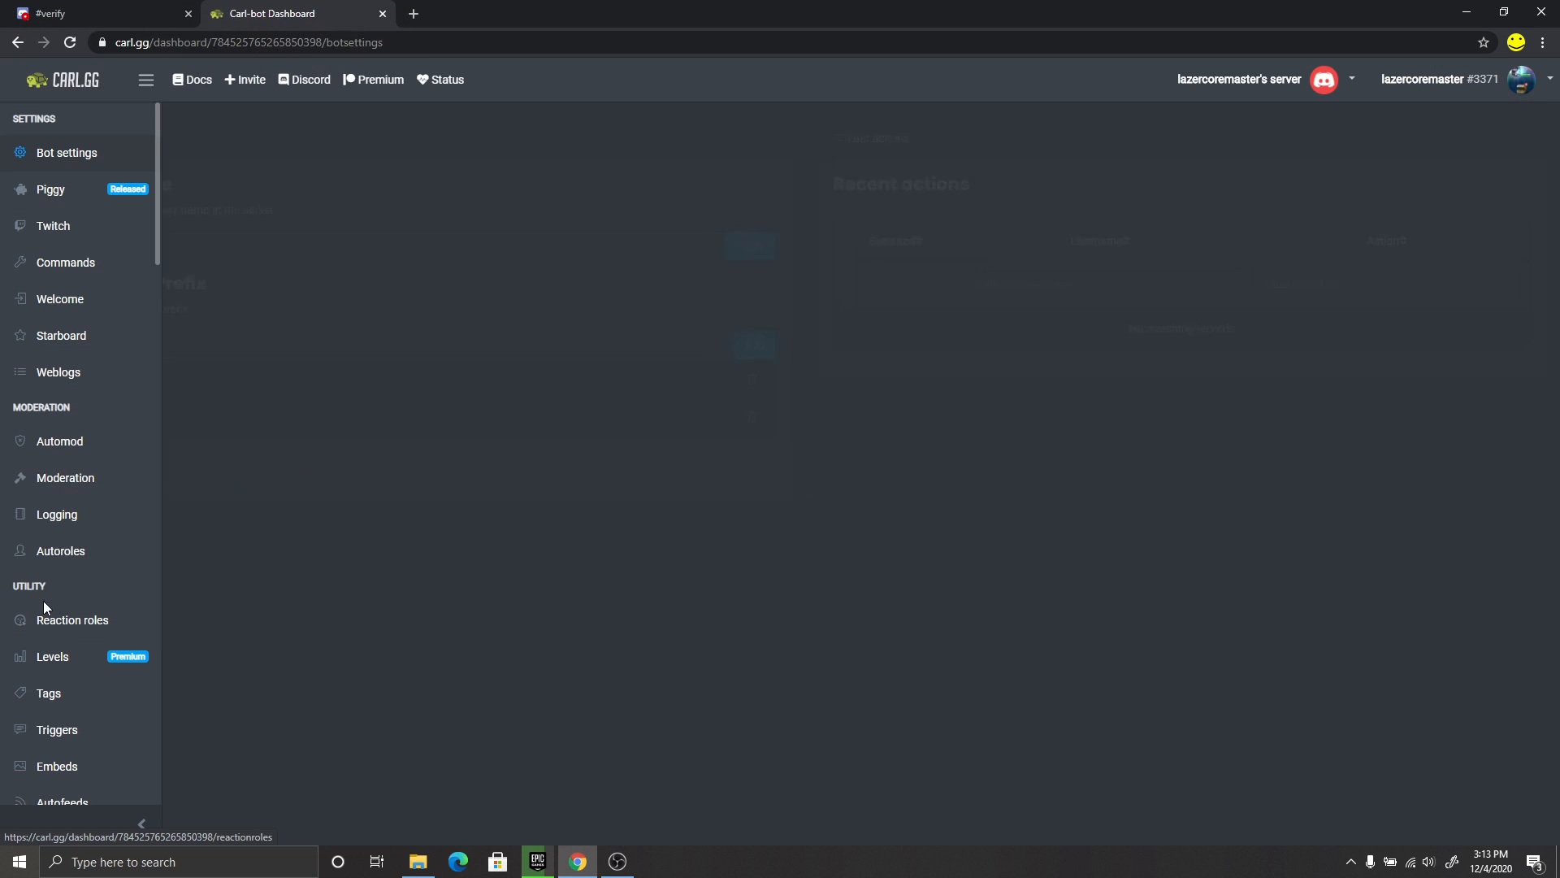
Step: Close the Carl-bot dashboard and view the general channel of the Discord server
right_click(367, 18)
left_click(379, 16)
left_click(384, 15)
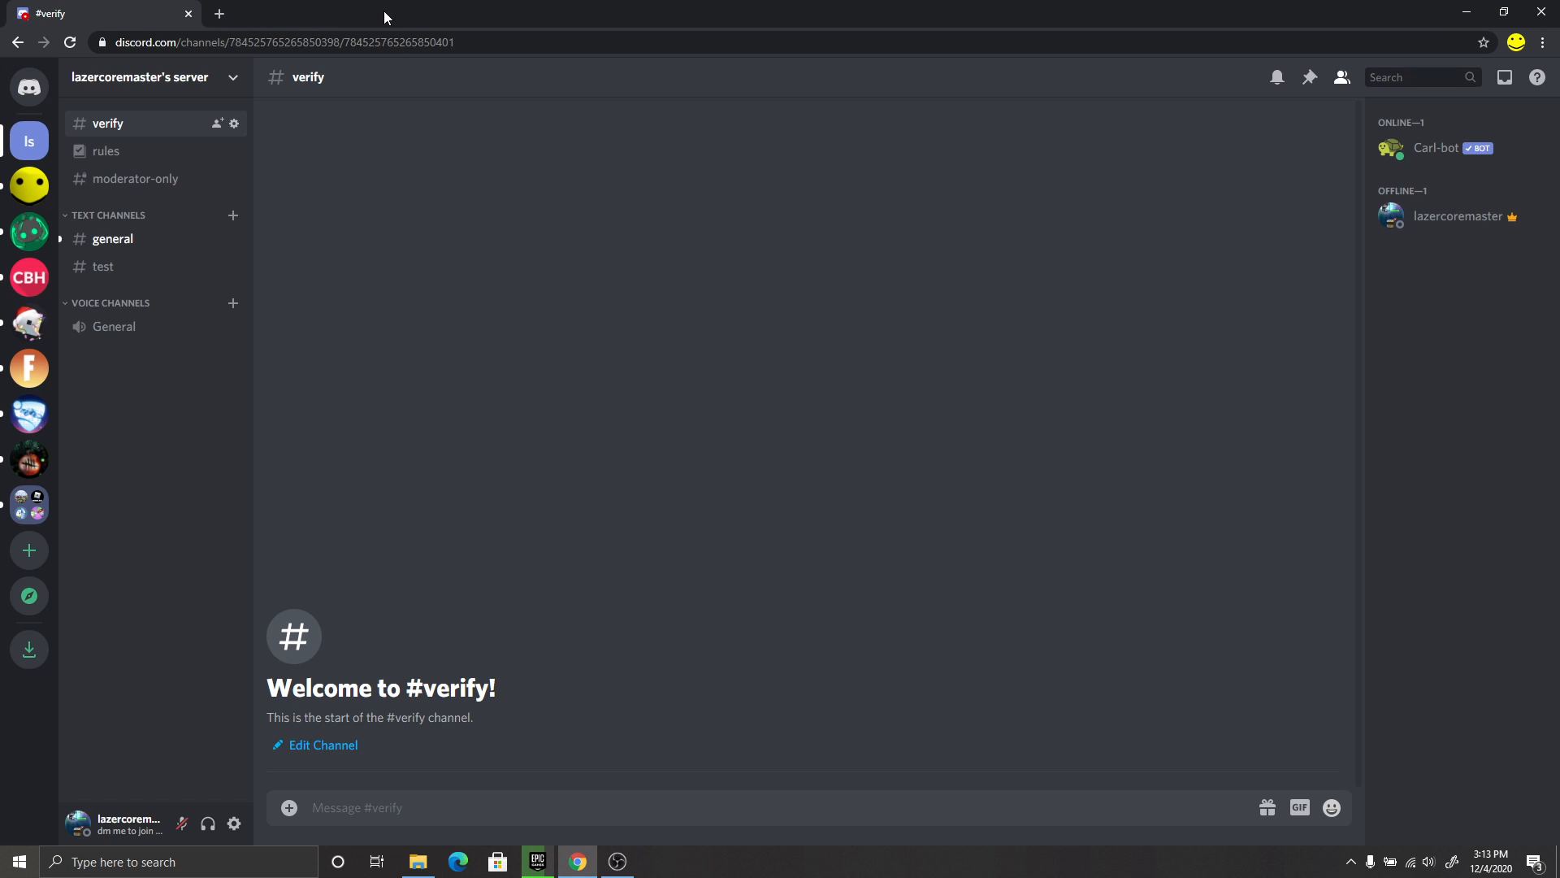
left_click(132, 247)
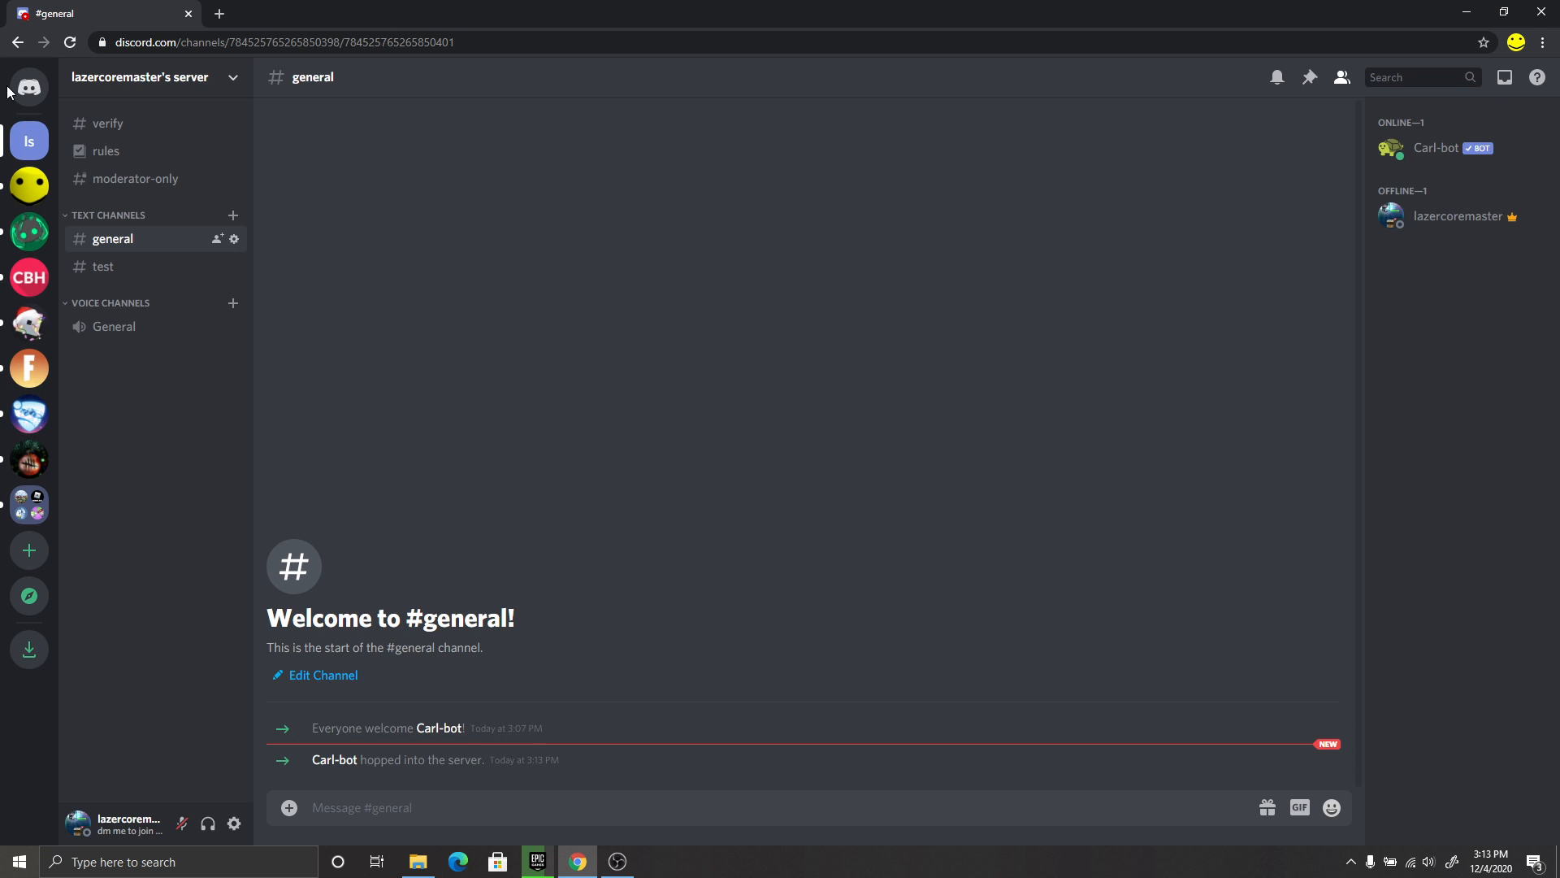
Step: Create a private text channel named setup under Text Channels, with access granted to the carl-bot role
left_click(233, 215)
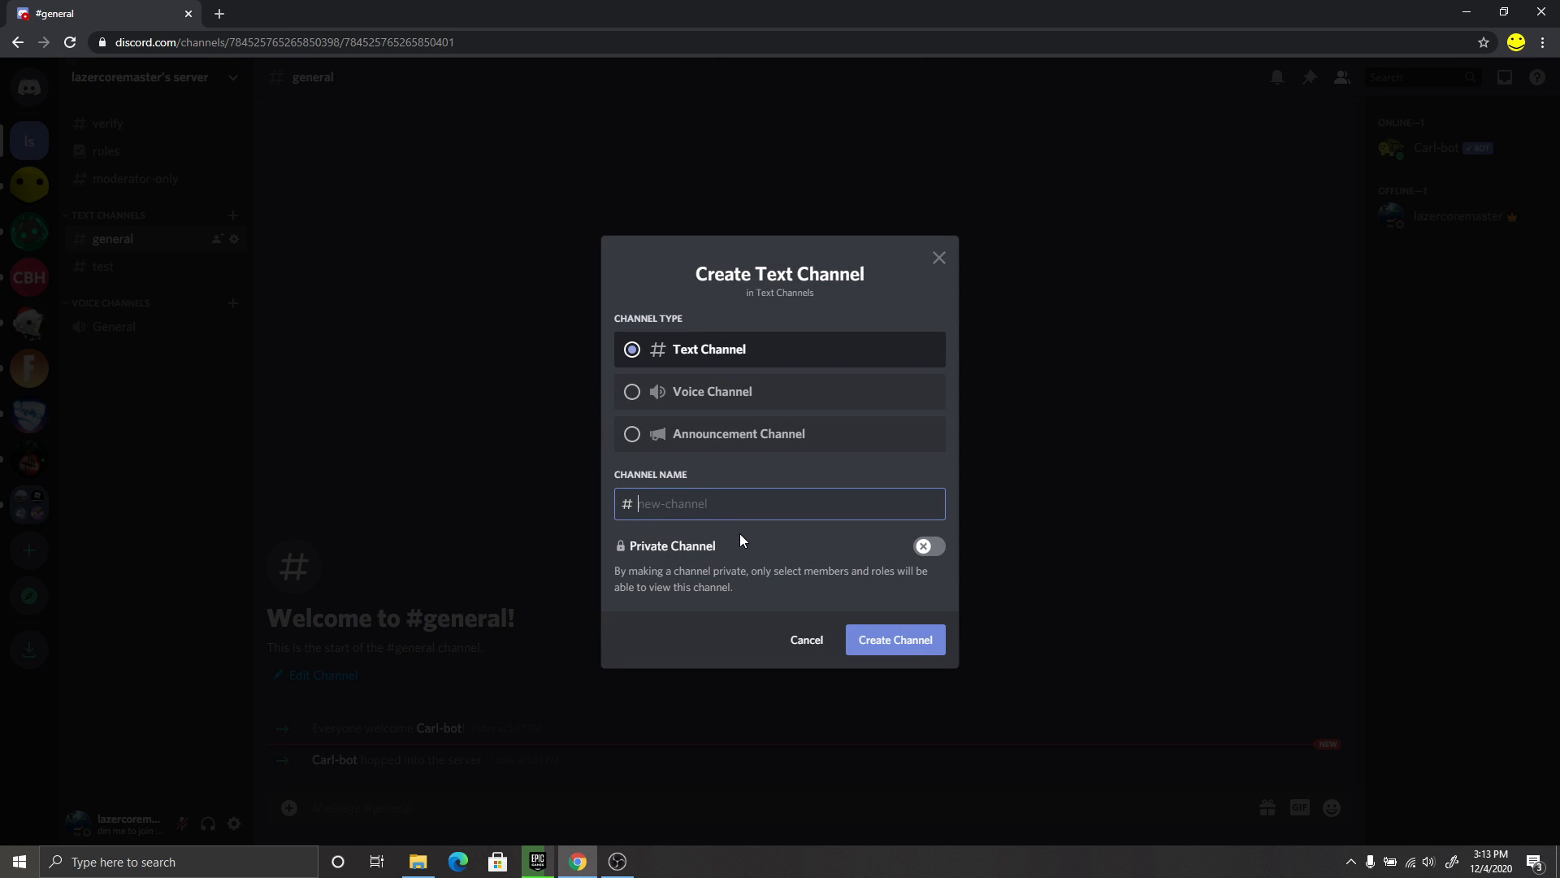
left_click(924, 545)
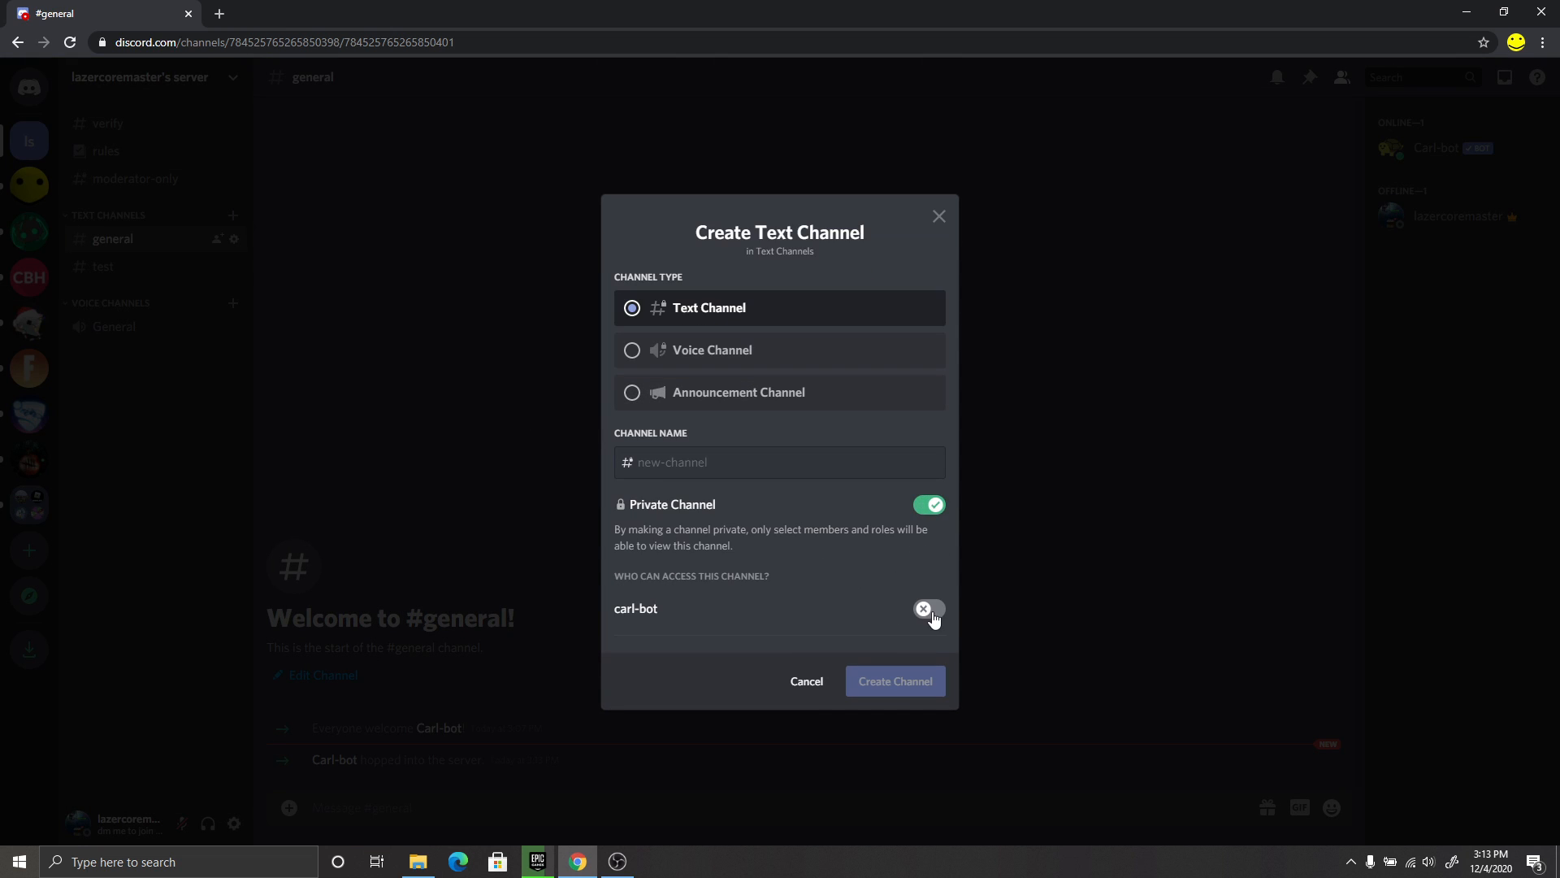
left_click(925, 611)
left_click(925, 612)
left_click(925, 611)
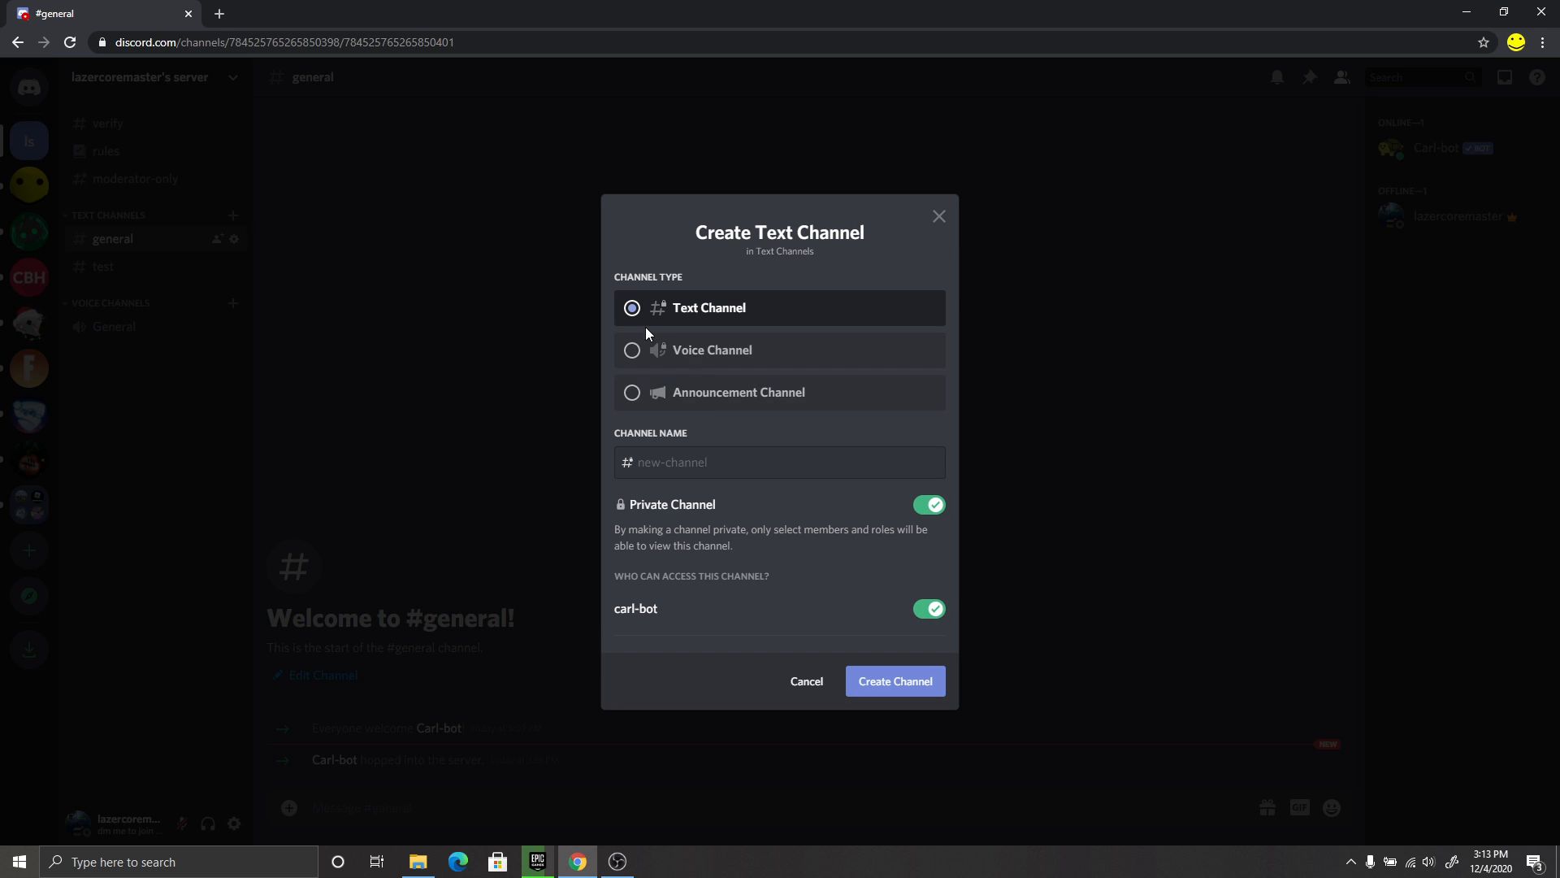
left_click(759, 477)
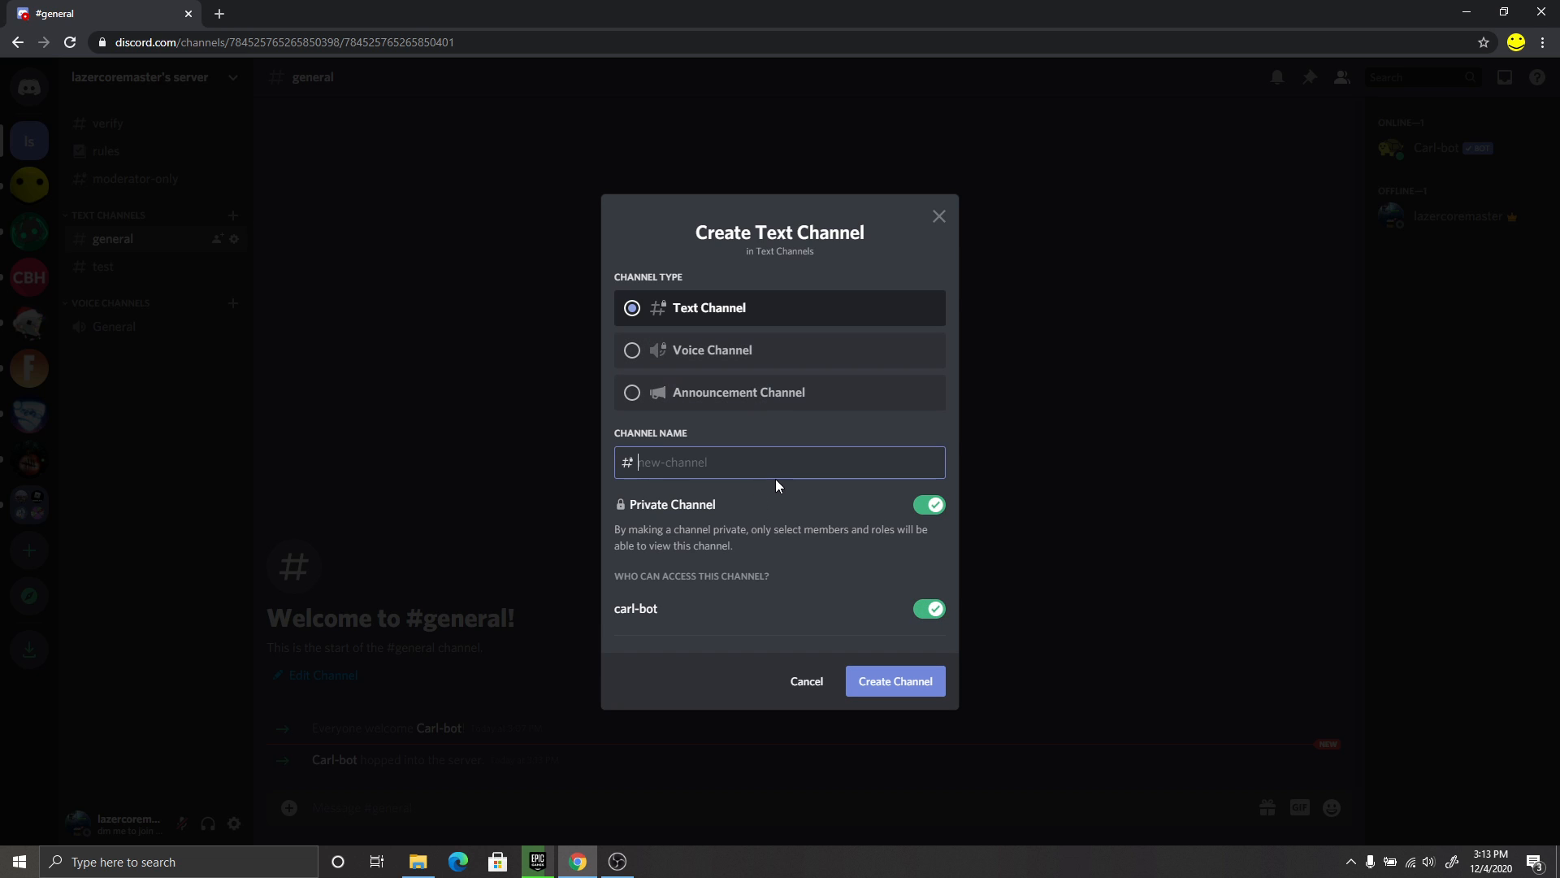
type("setup")
left_click(918, 688)
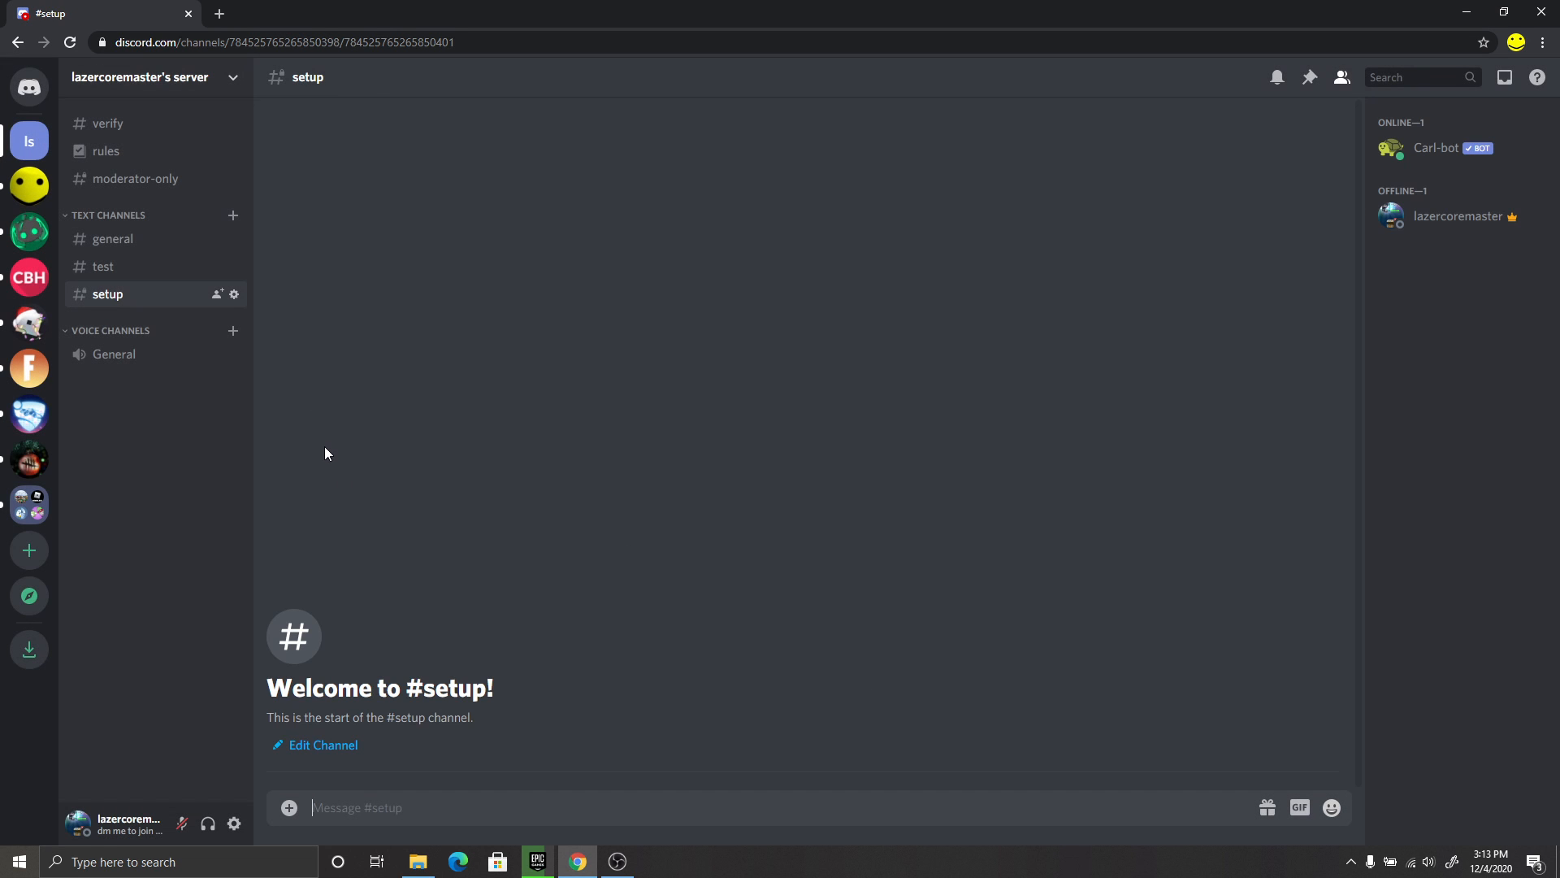
Step: Create a new server role named moderator and save it
left_click(180, 77)
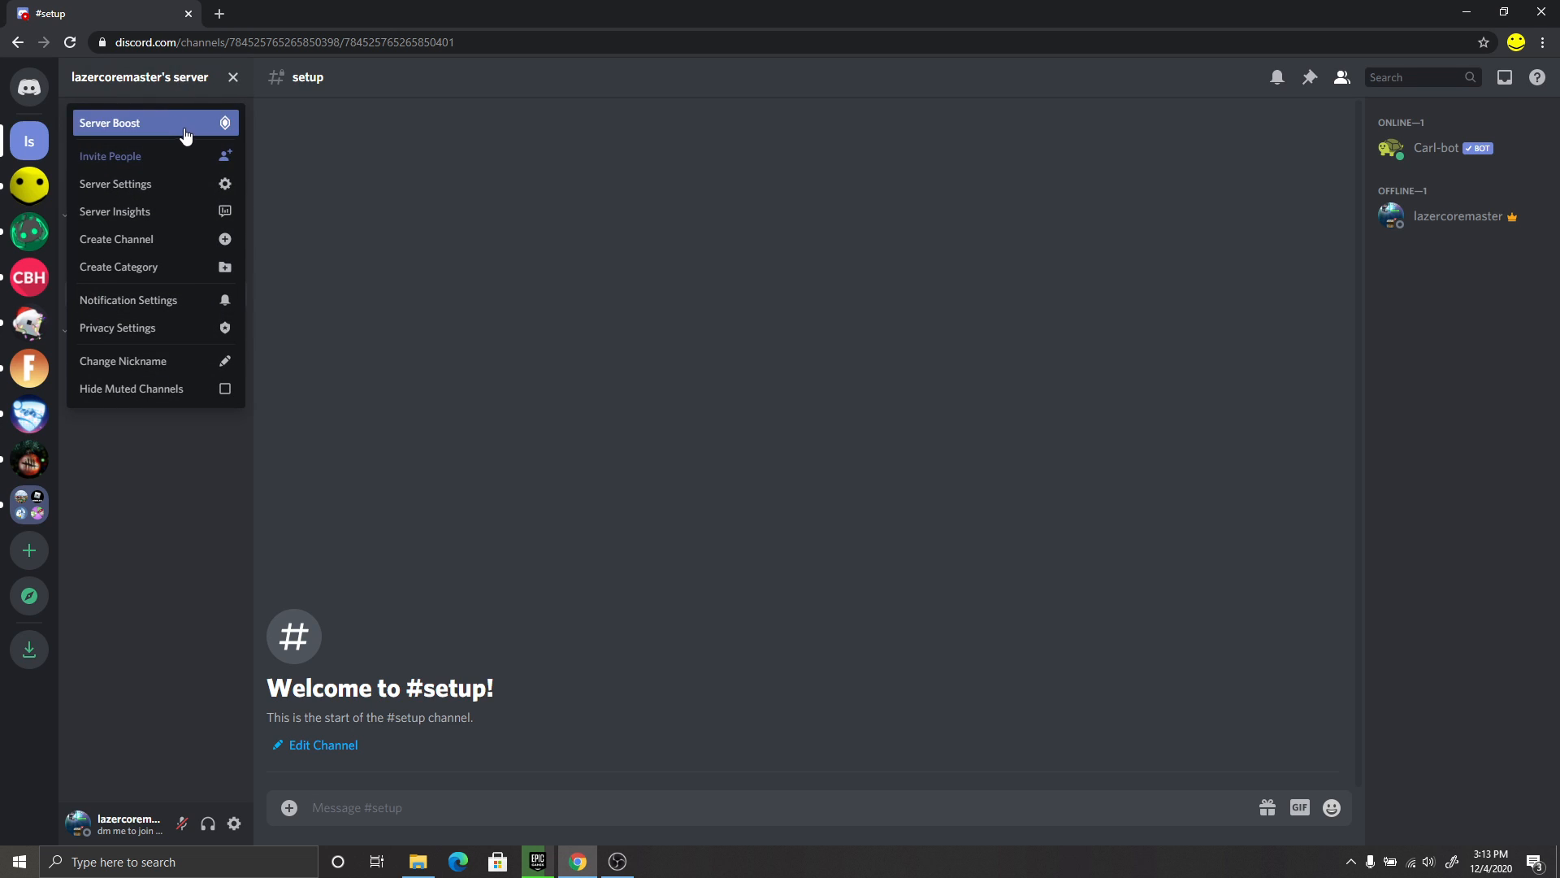
left_click(187, 181)
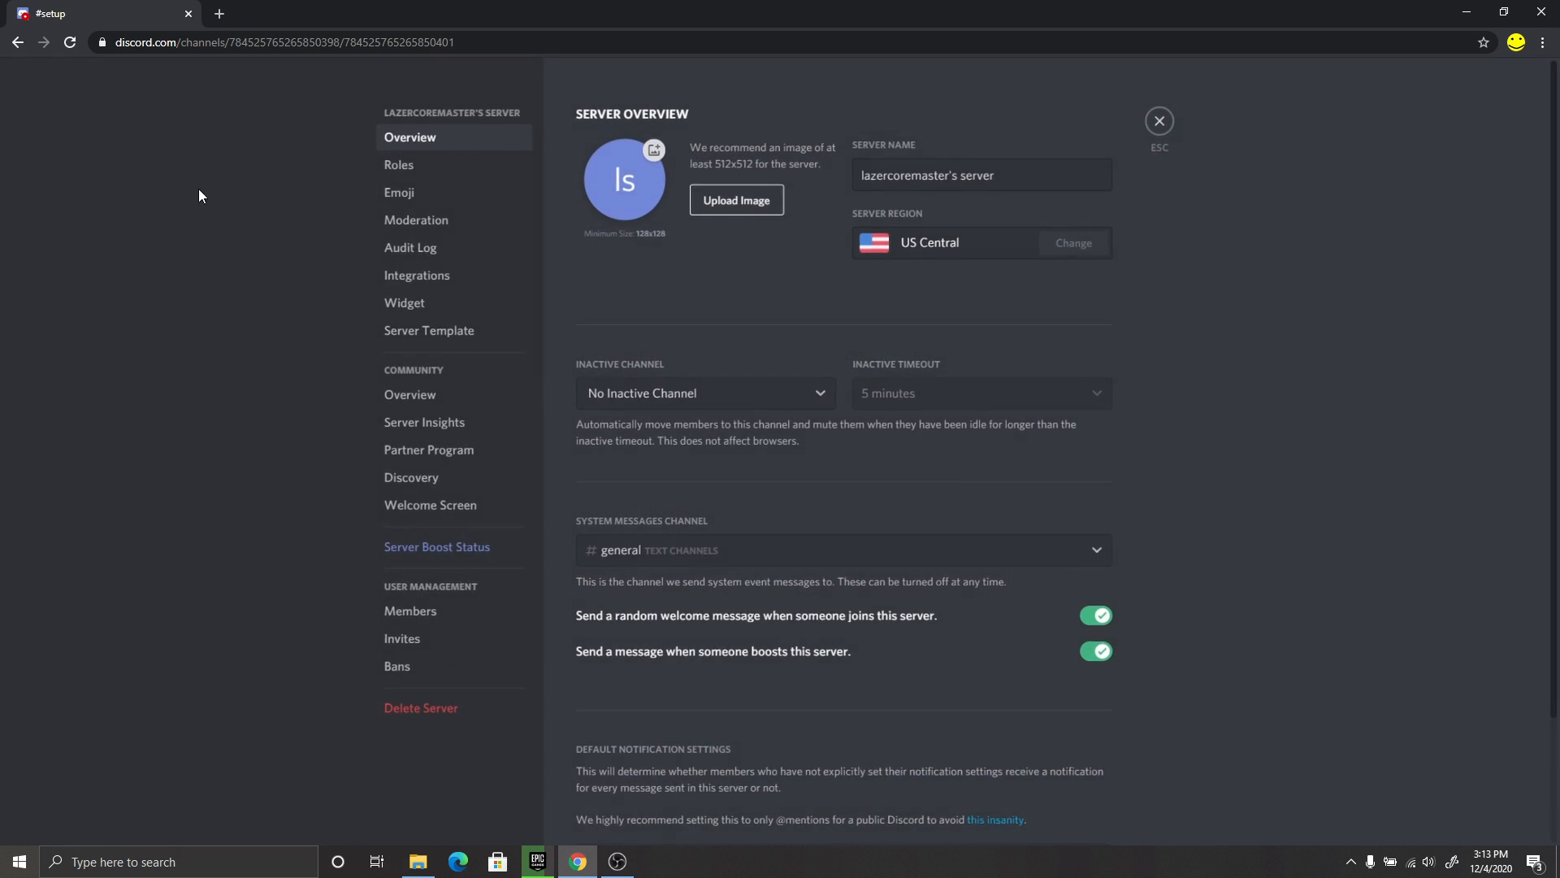
left_click(430, 174)
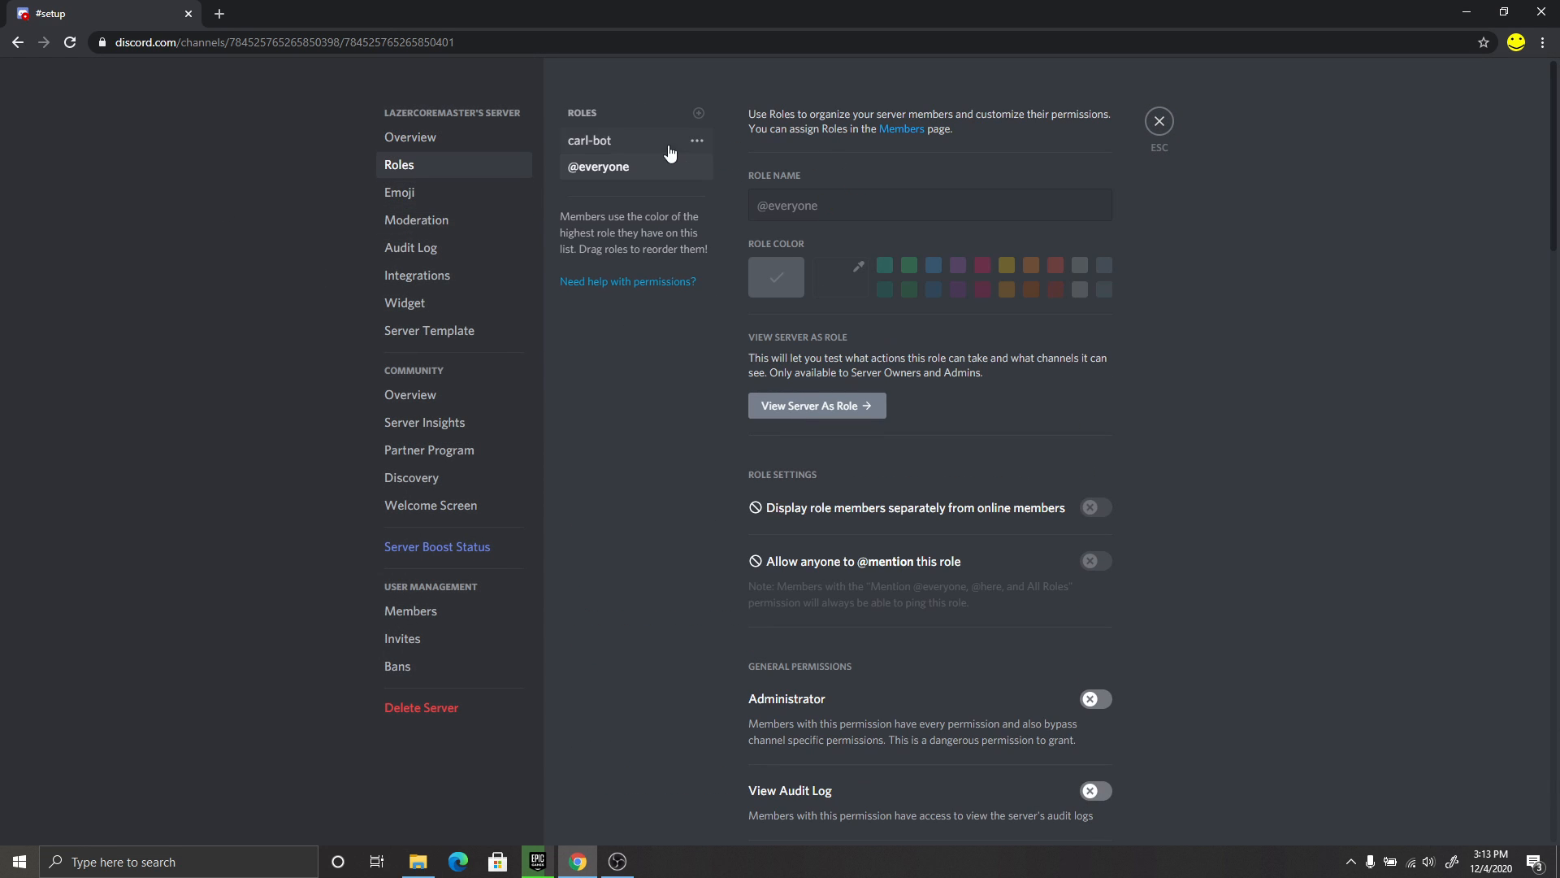
left_click(699, 114)
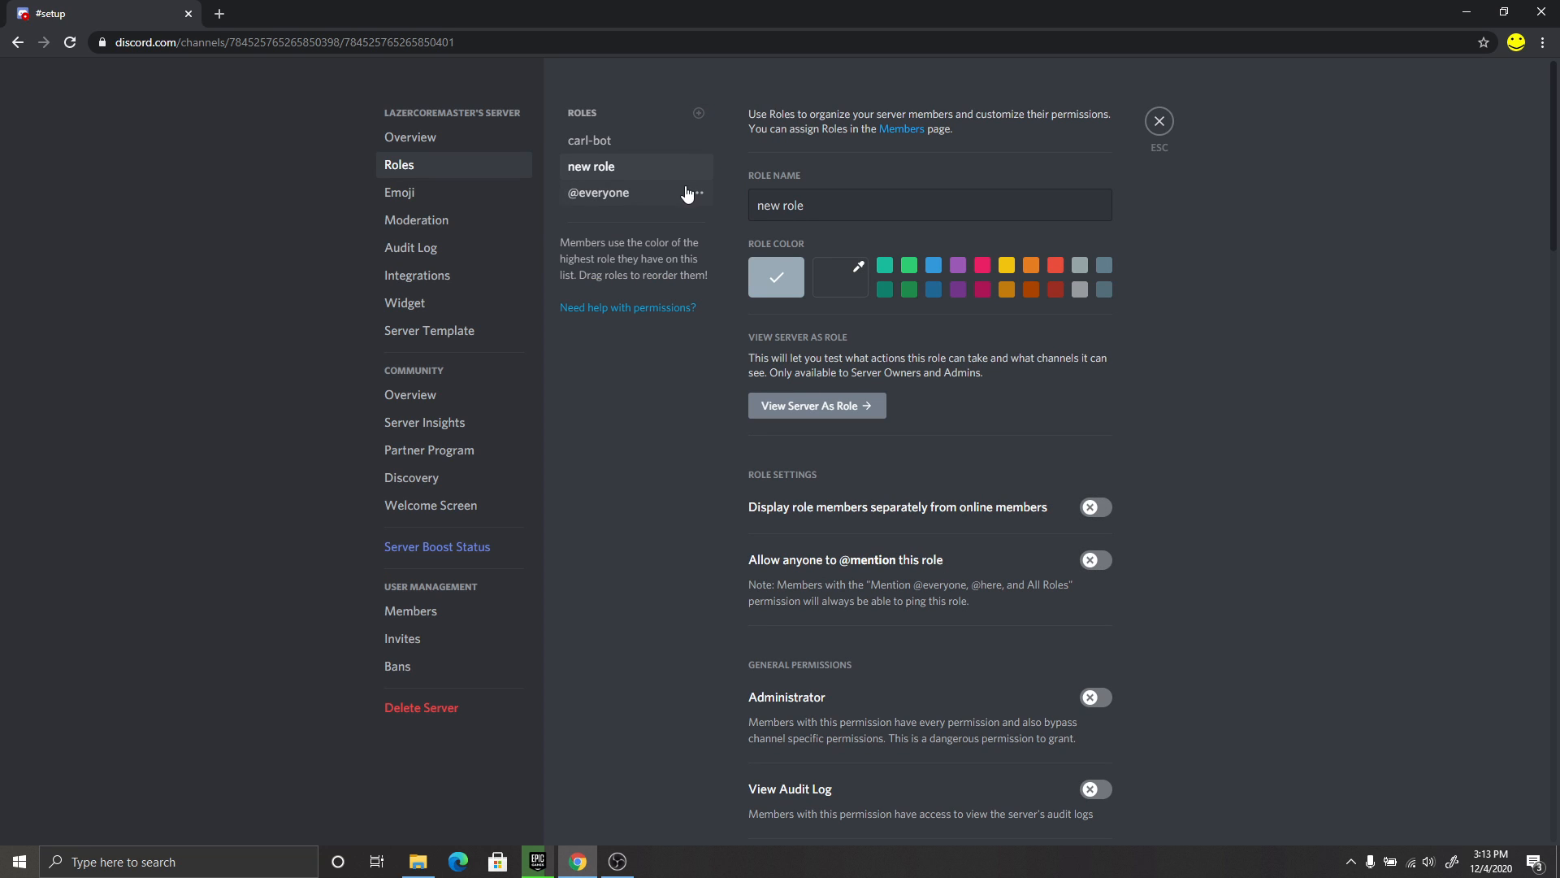
double_click(792, 205)
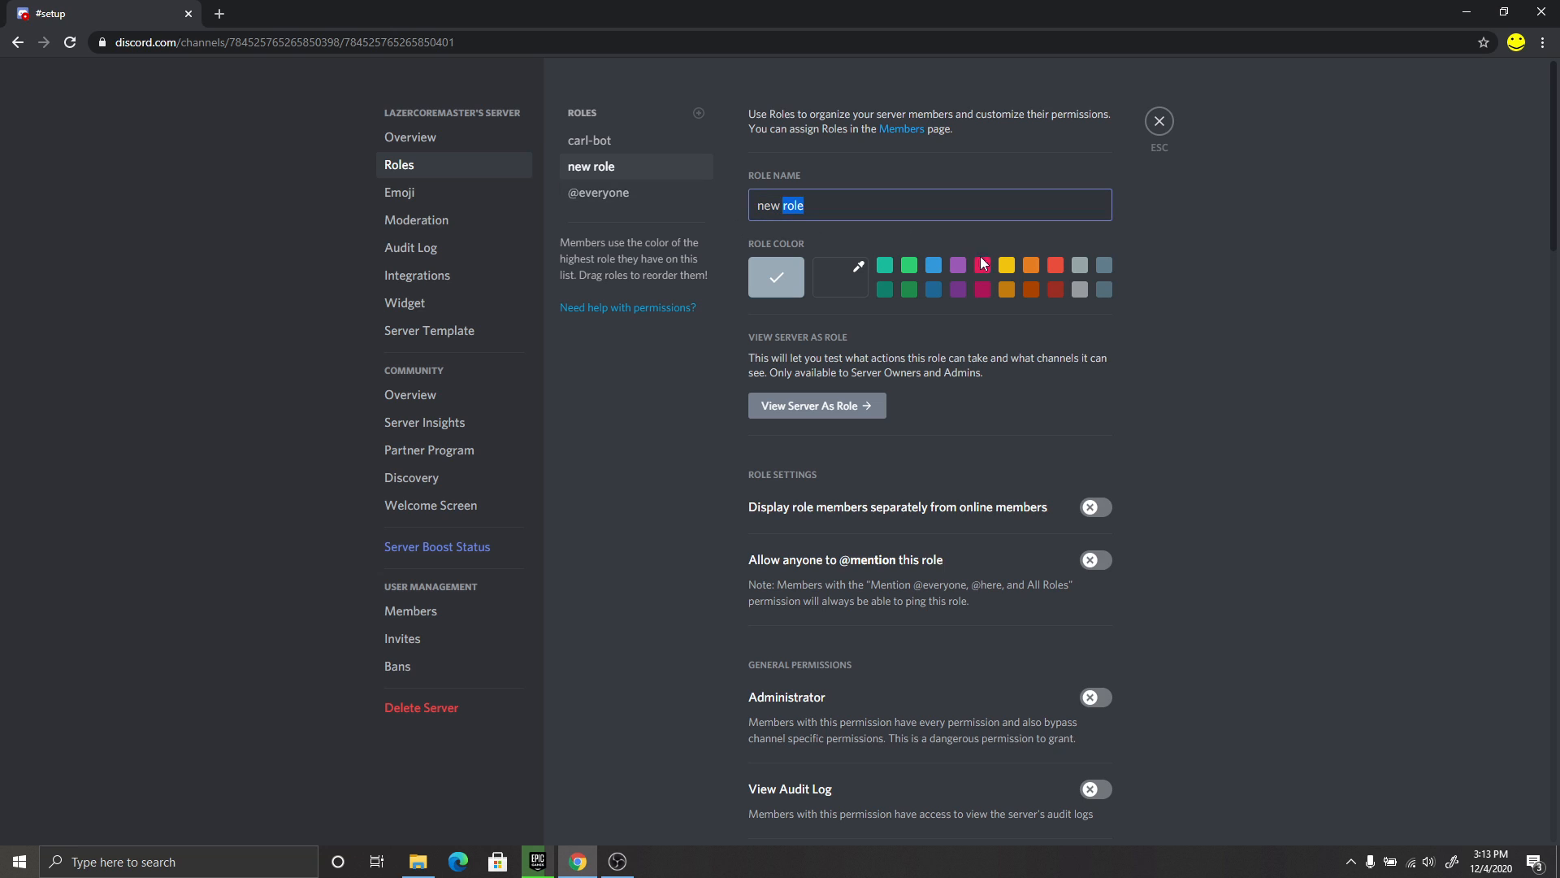
left_click(1114, 248)
left_click_drag(816, 207, 751, 206)
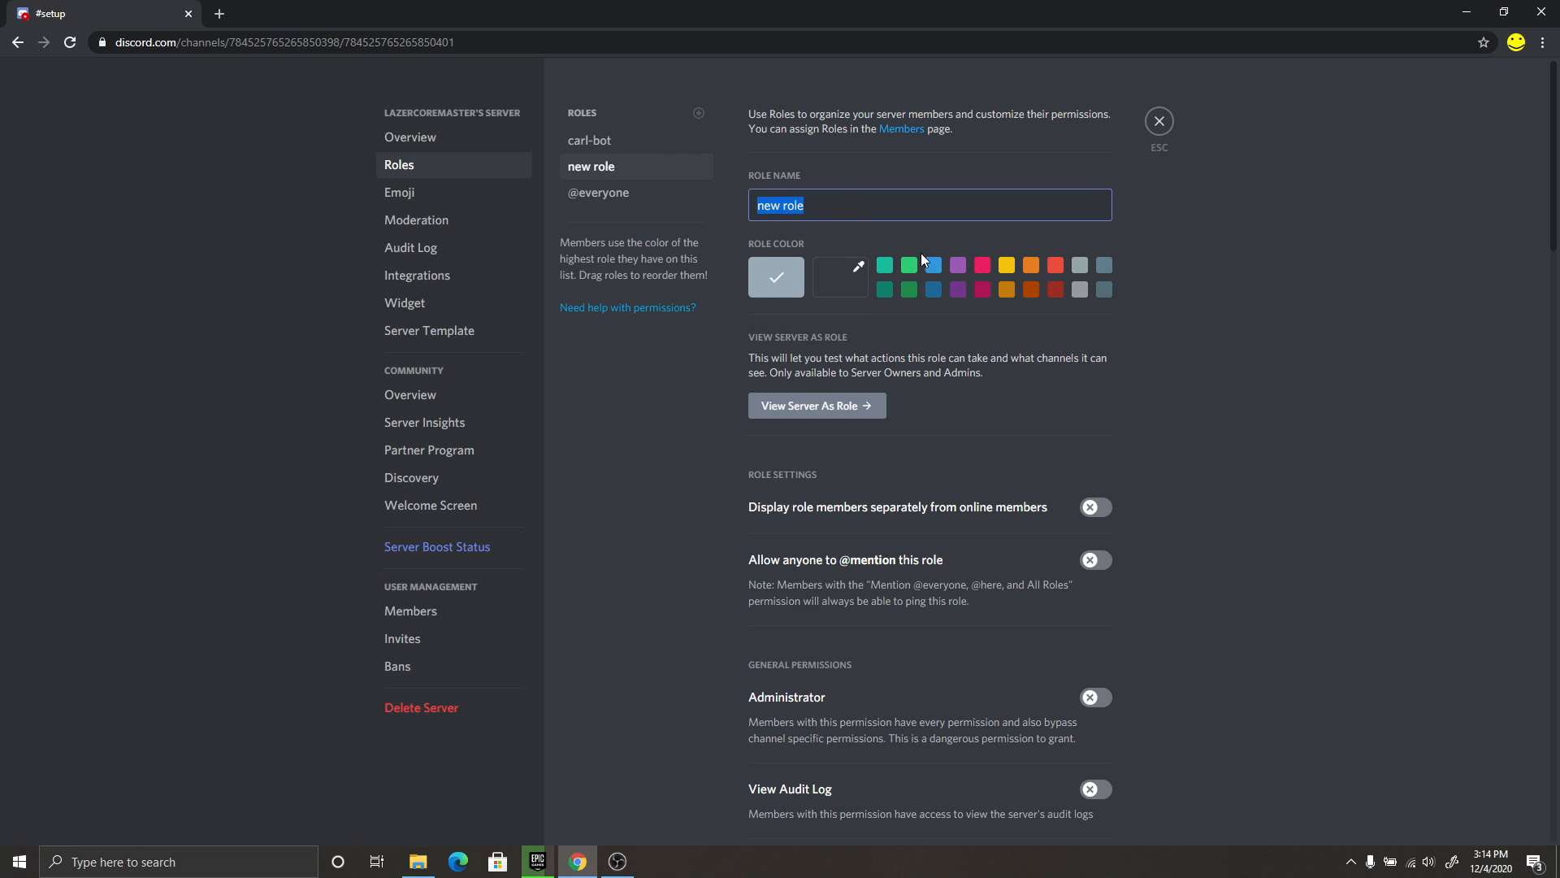
type("moderator")
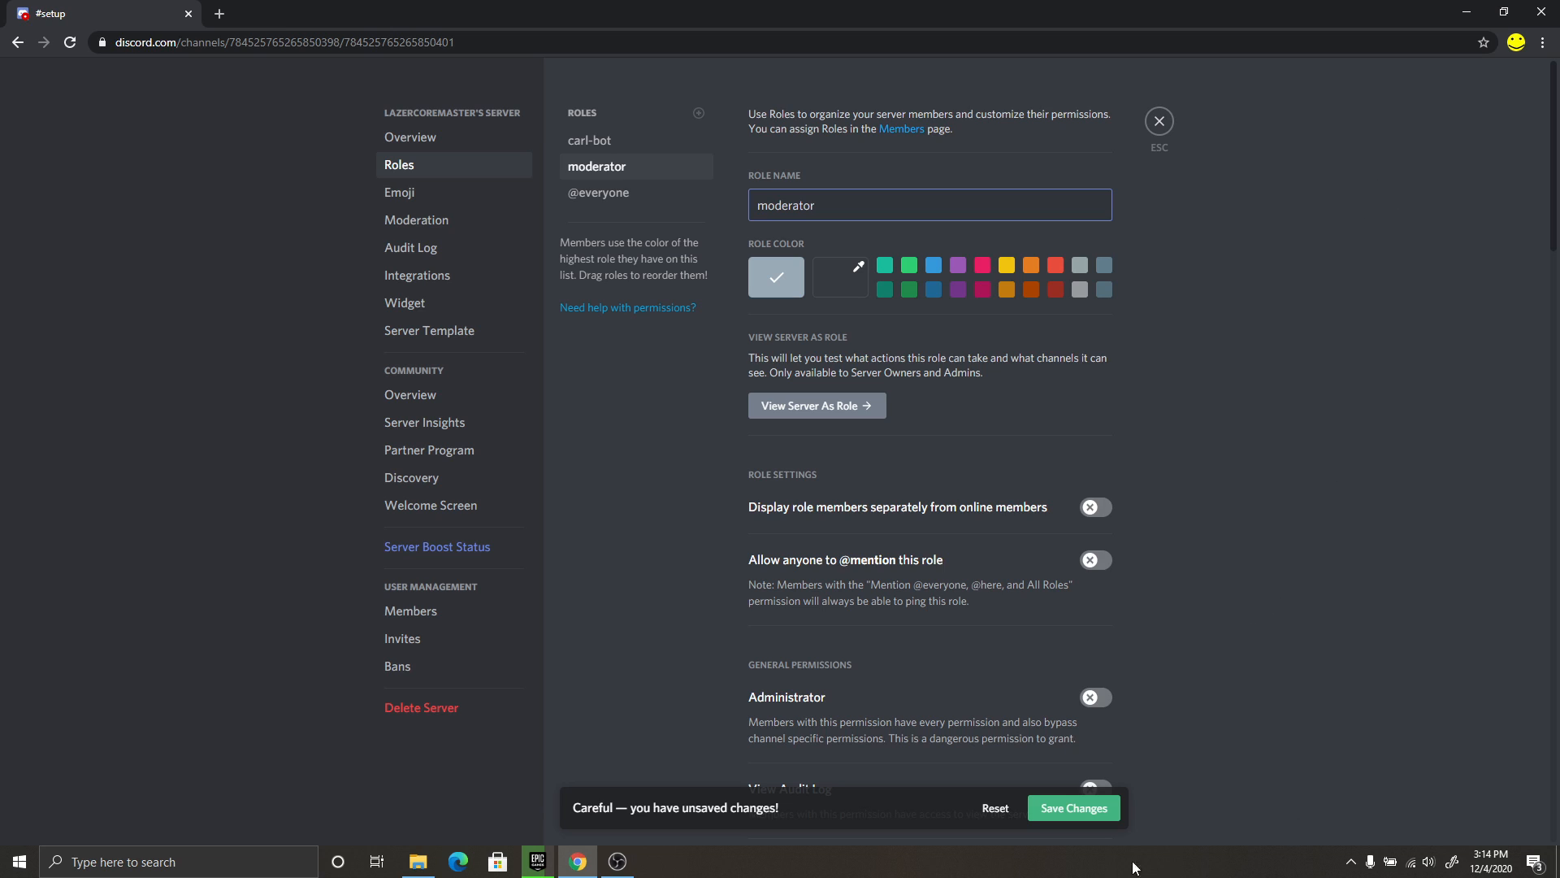
left_click(1074, 808)
Step: Give the moderator role the Administrator permission and a bright pink color, save the changes and leave the server settings
left_click(1099, 702)
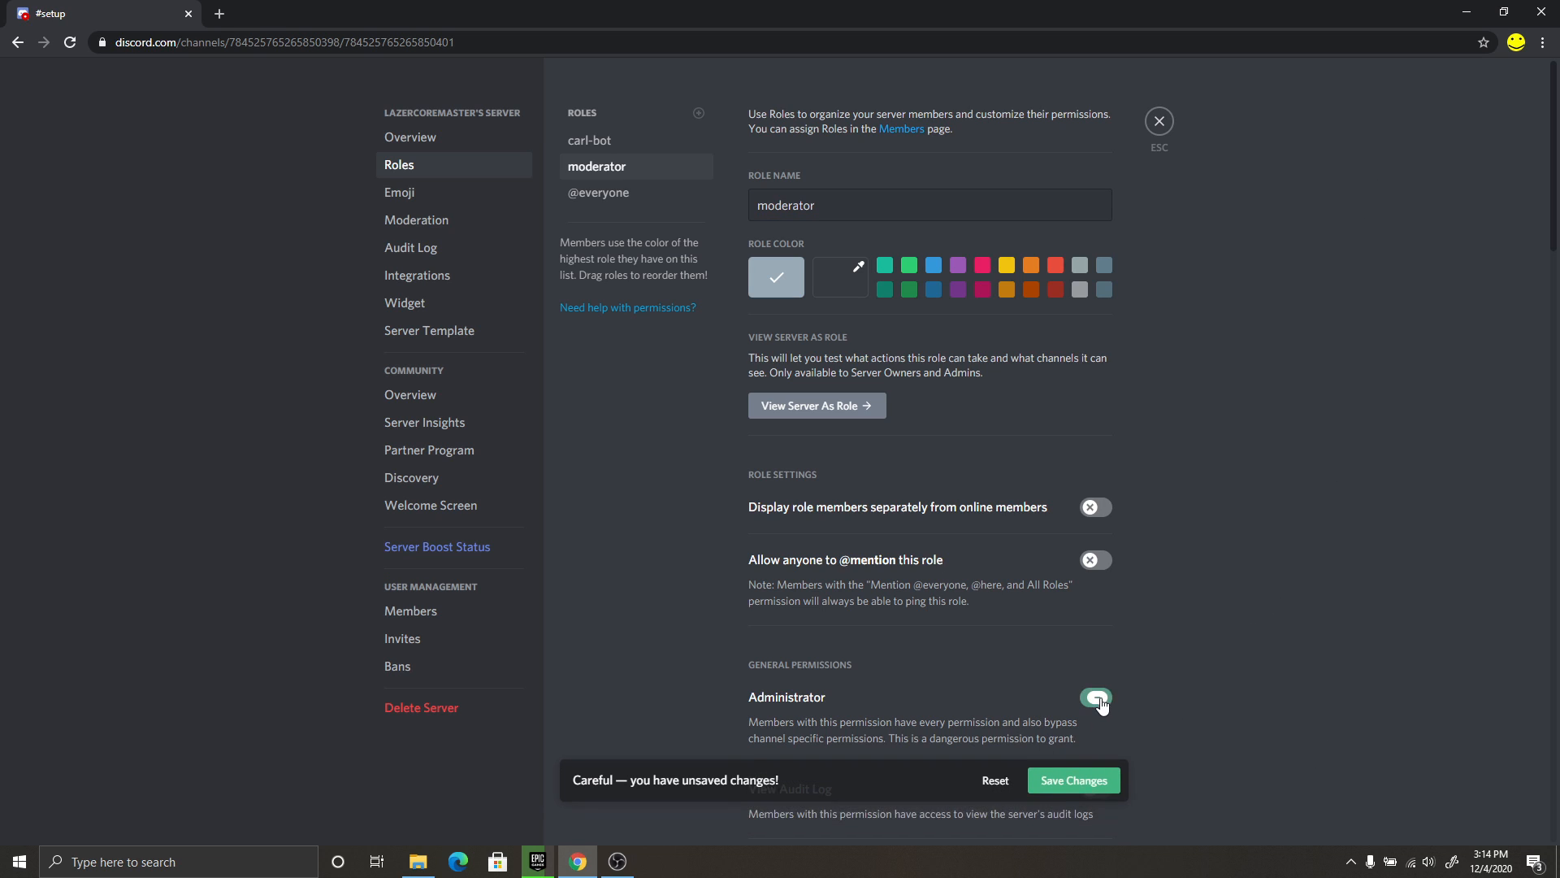
left_click(1100, 809)
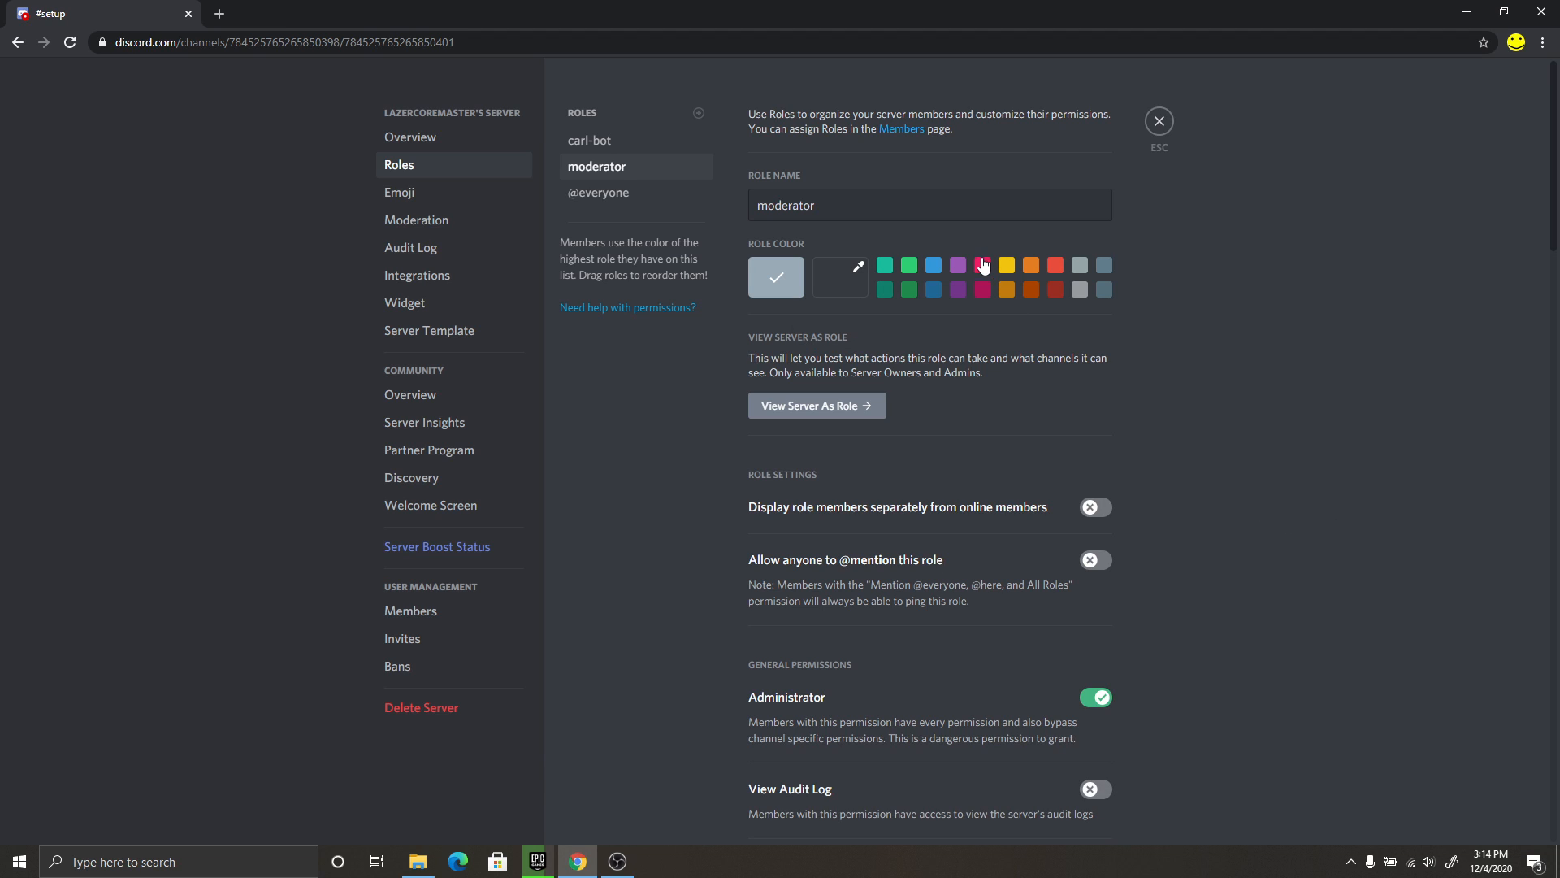
left_click(982, 269)
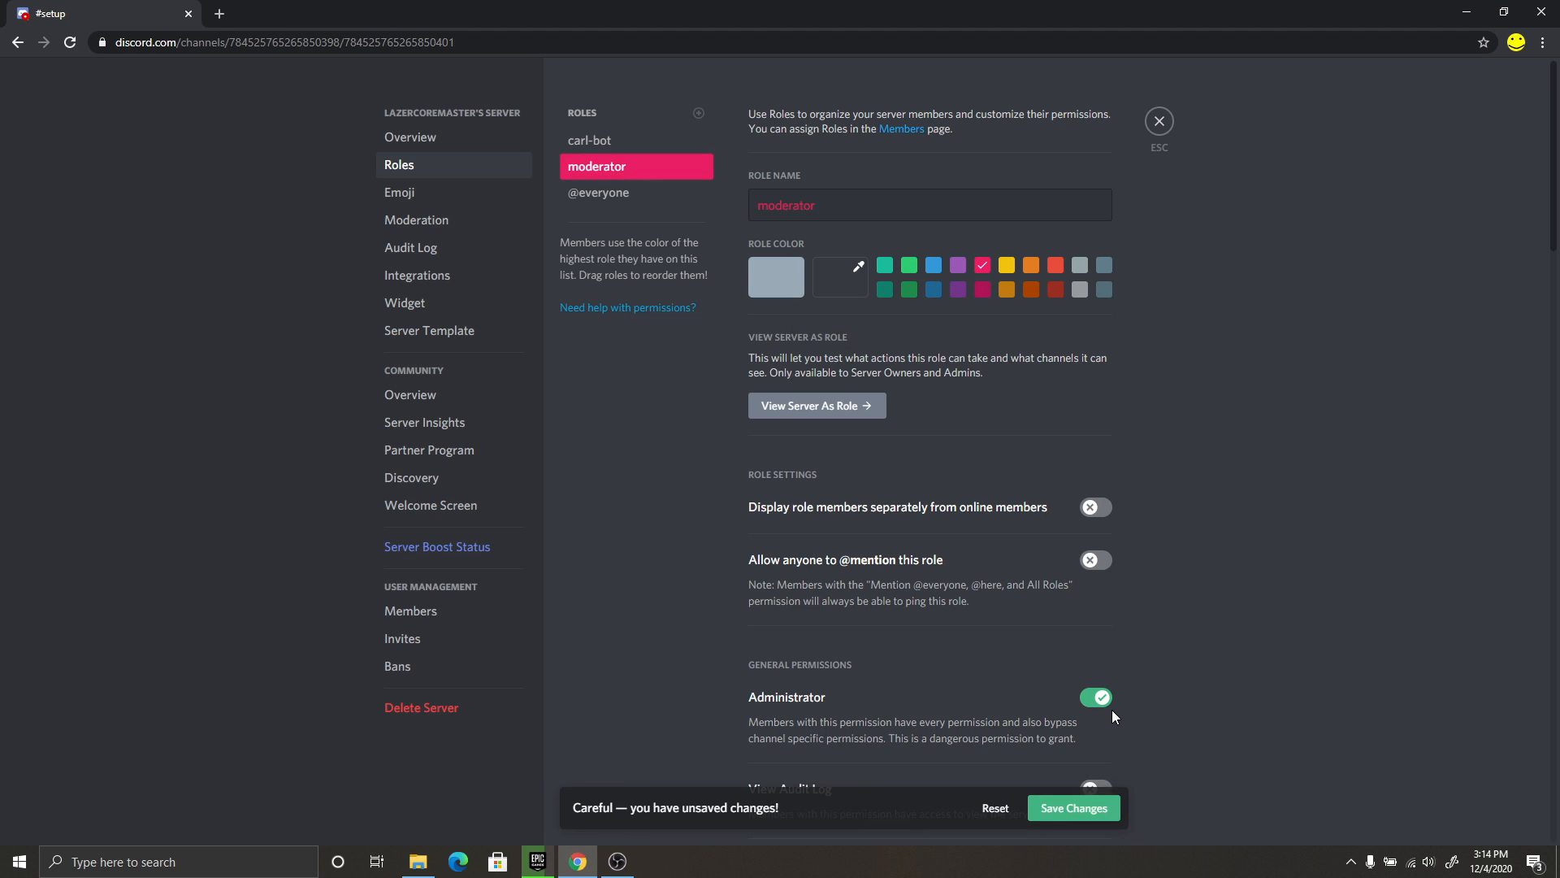
left_click(1089, 809)
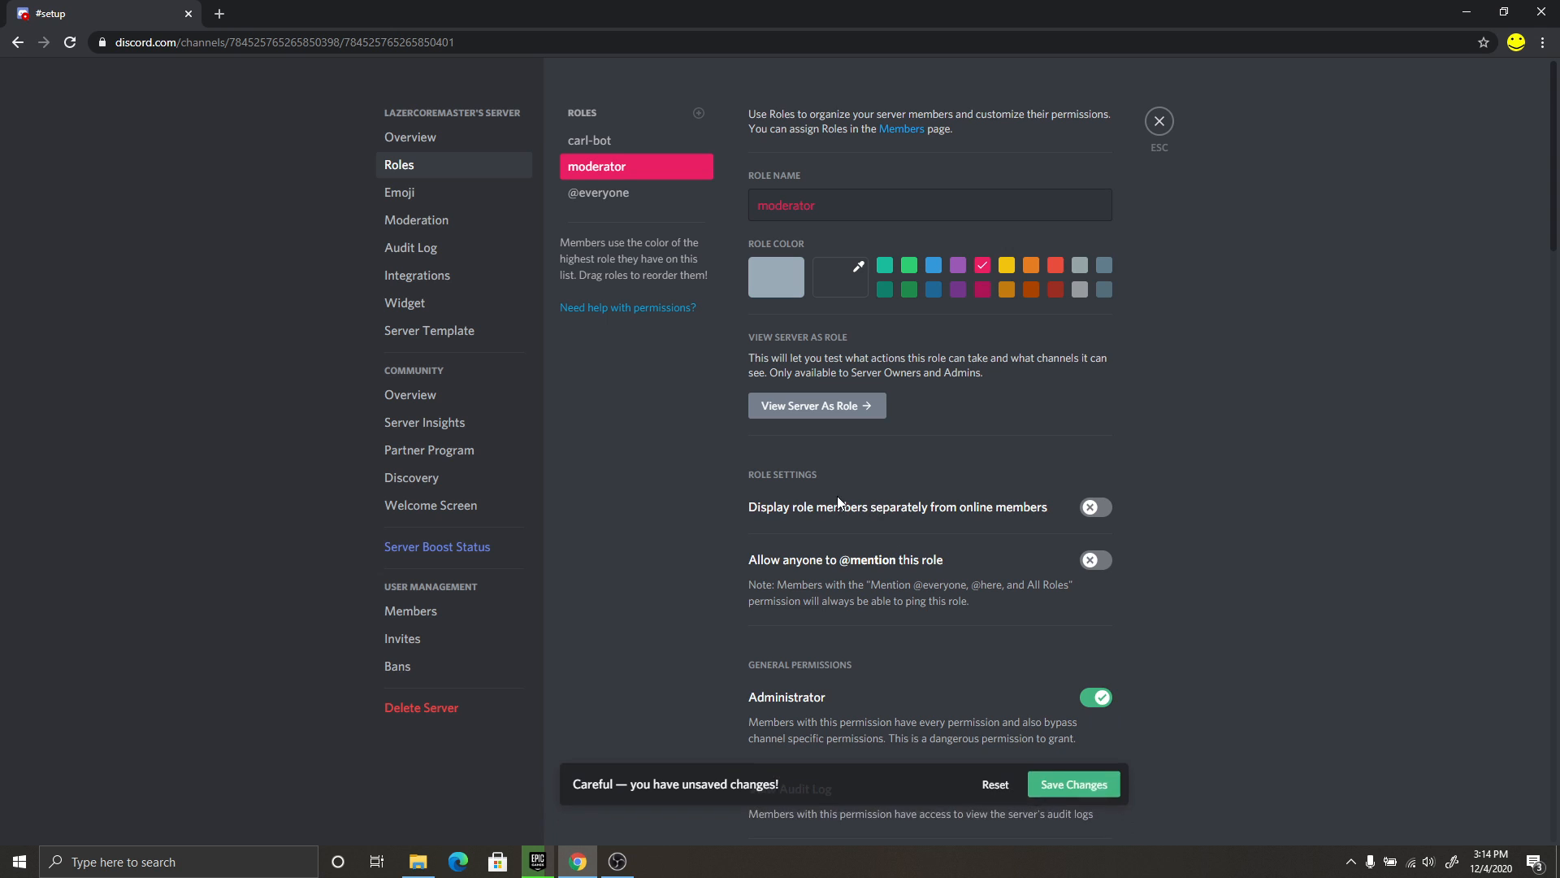
left_click(1159, 121)
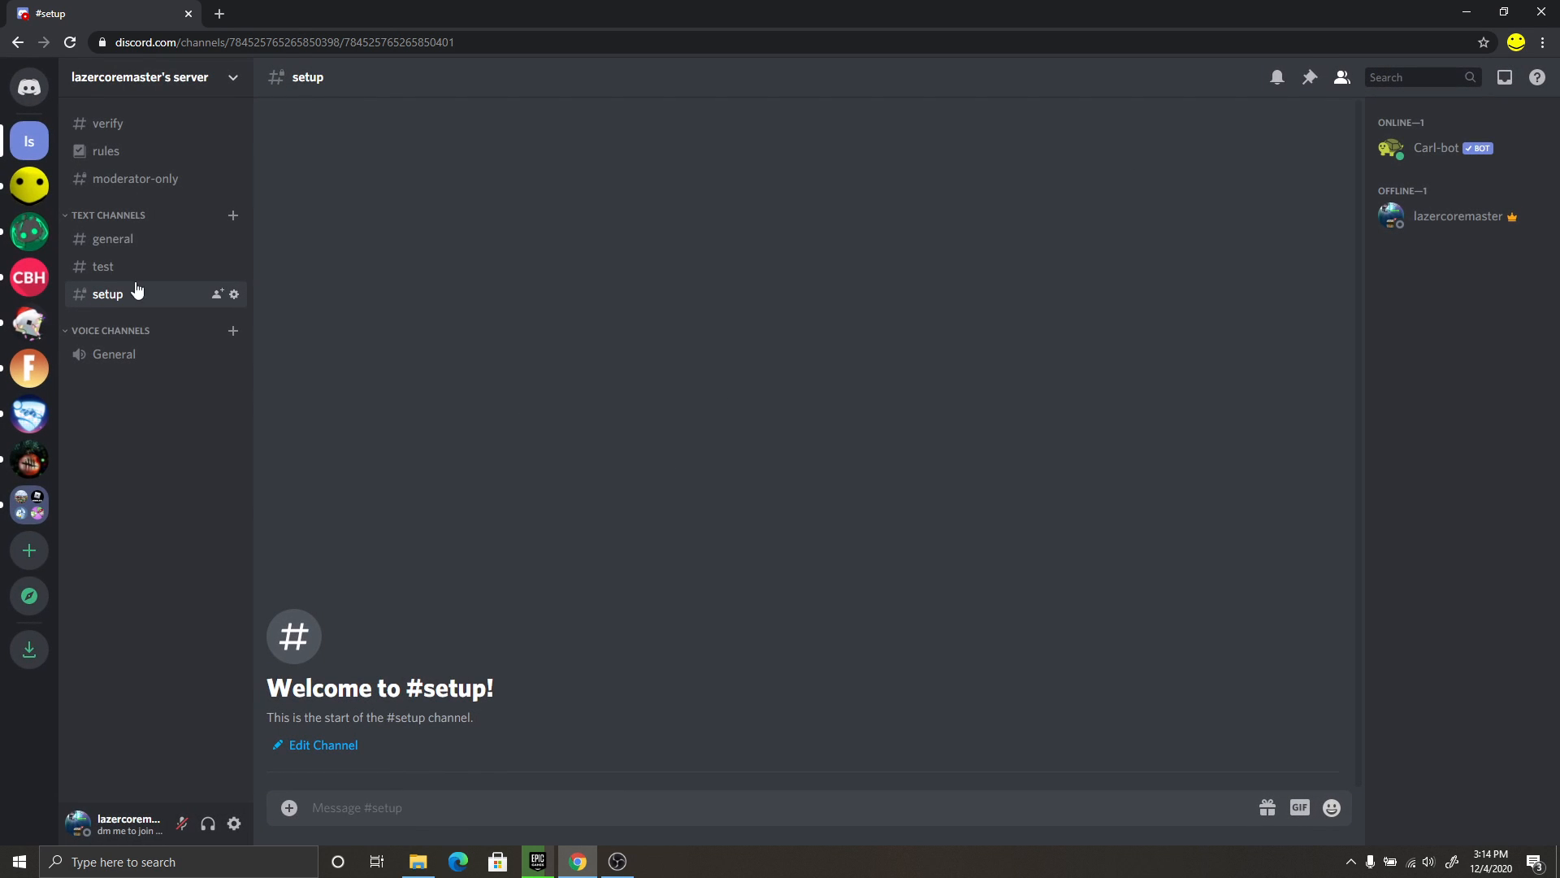
Step: Assign the moderator role to Carl-bot from its member profile
left_click(1435, 147)
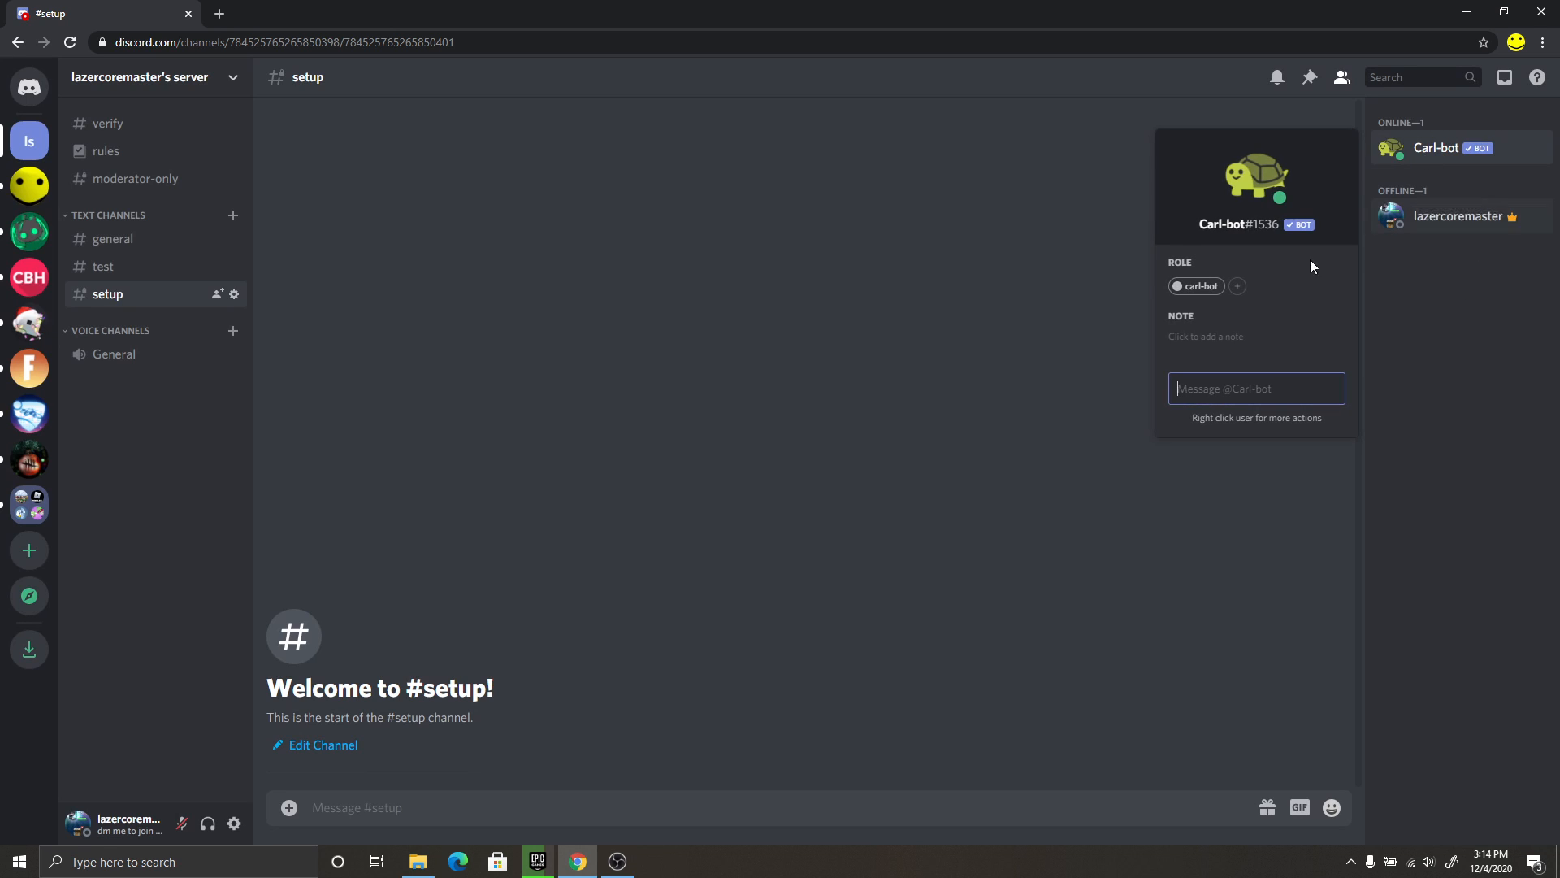
left_click(1236, 288)
left_click(1229, 369)
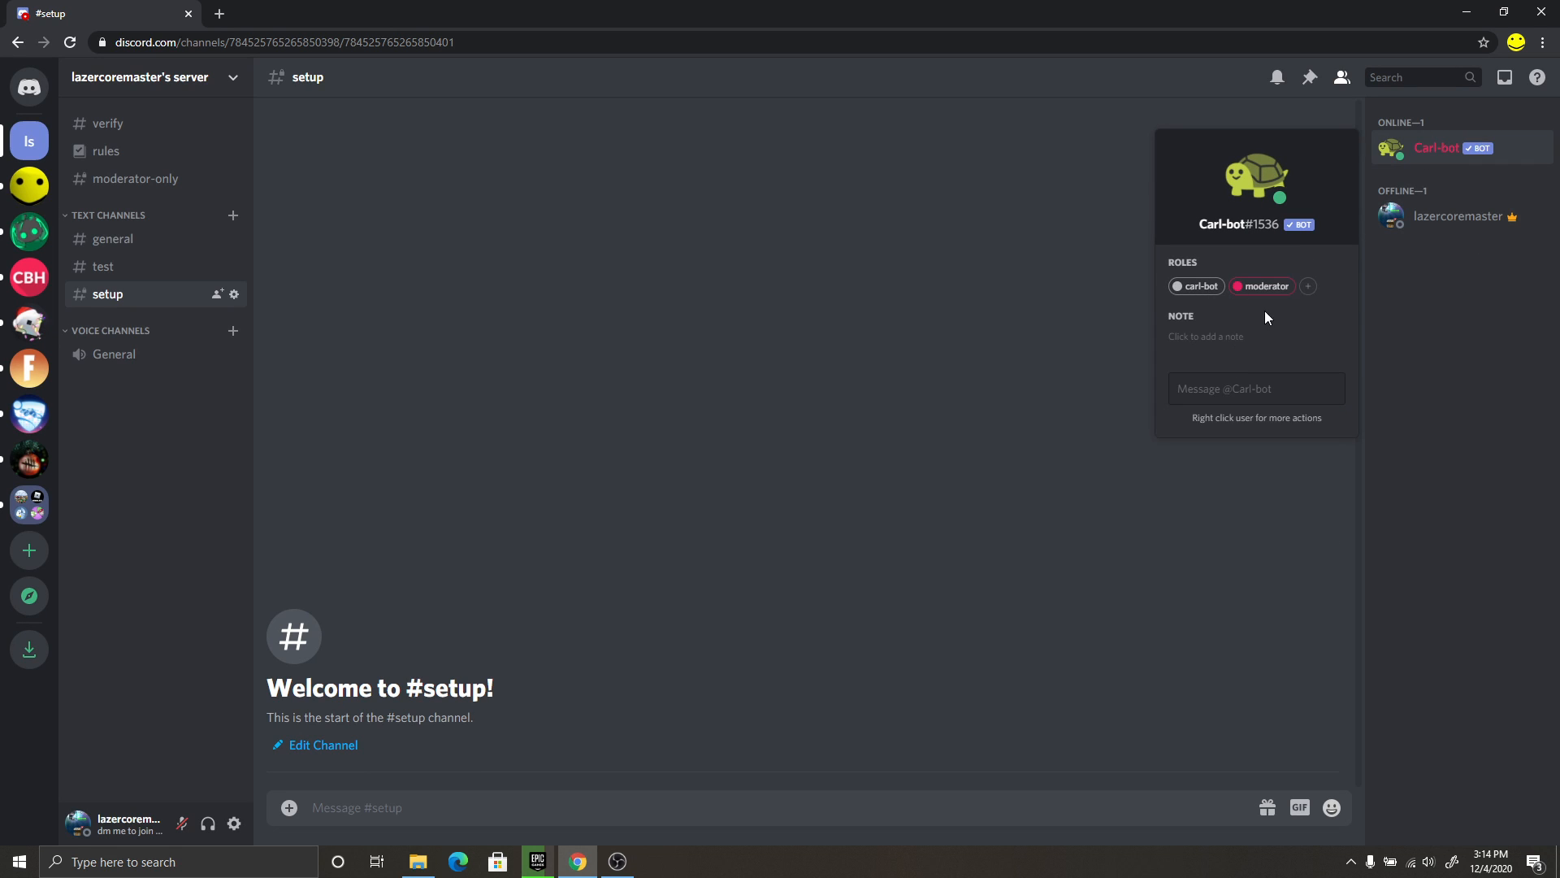
left_click(987, 460)
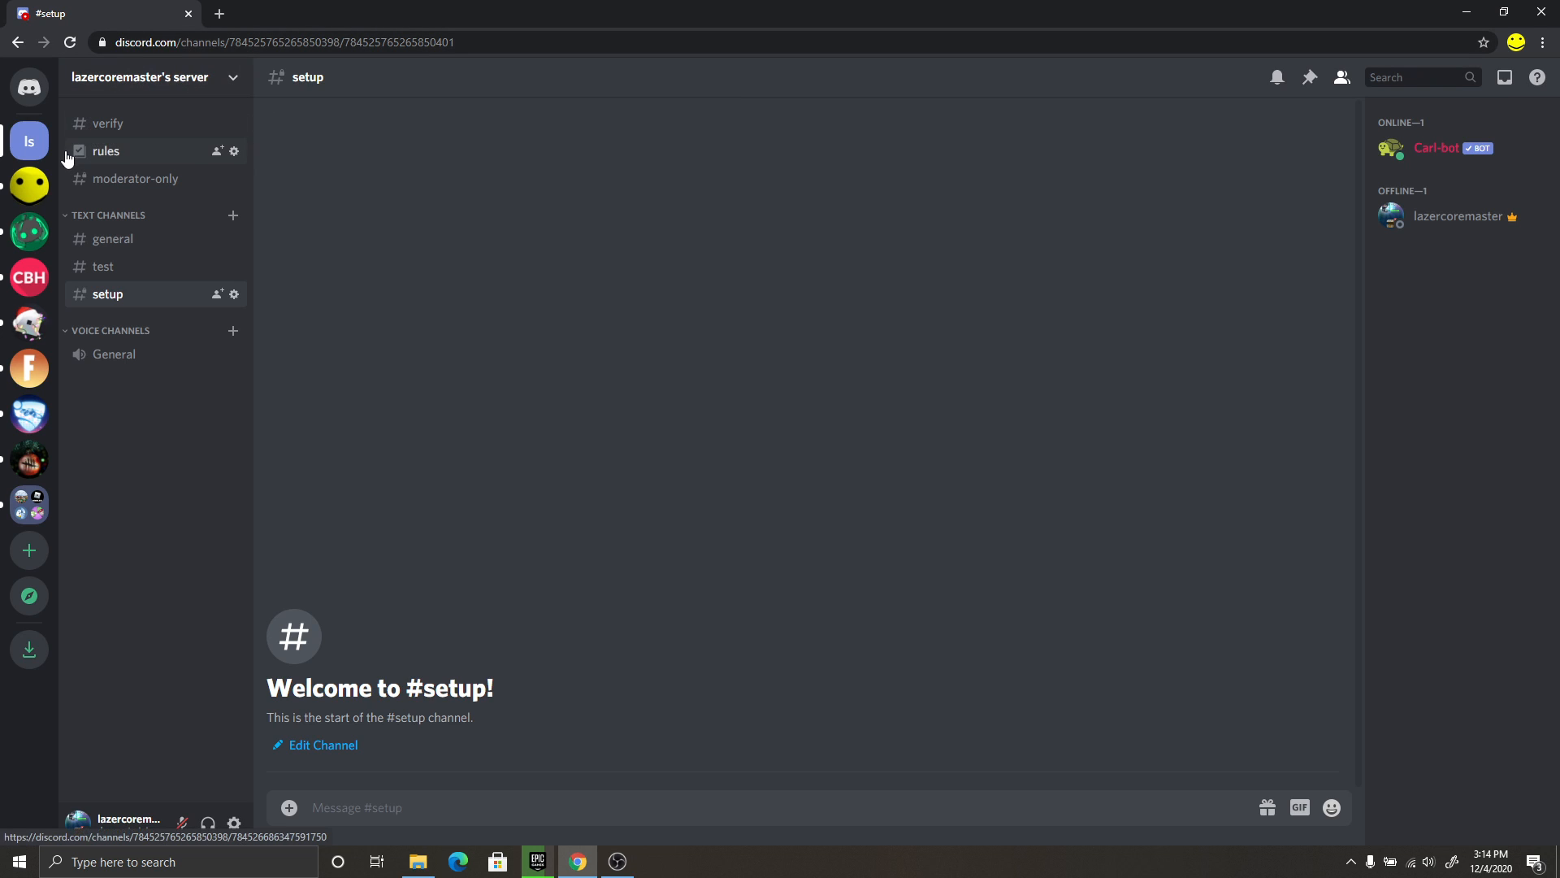
Step: Create another server role named verified with the bright green role color
left_click(179, 77)
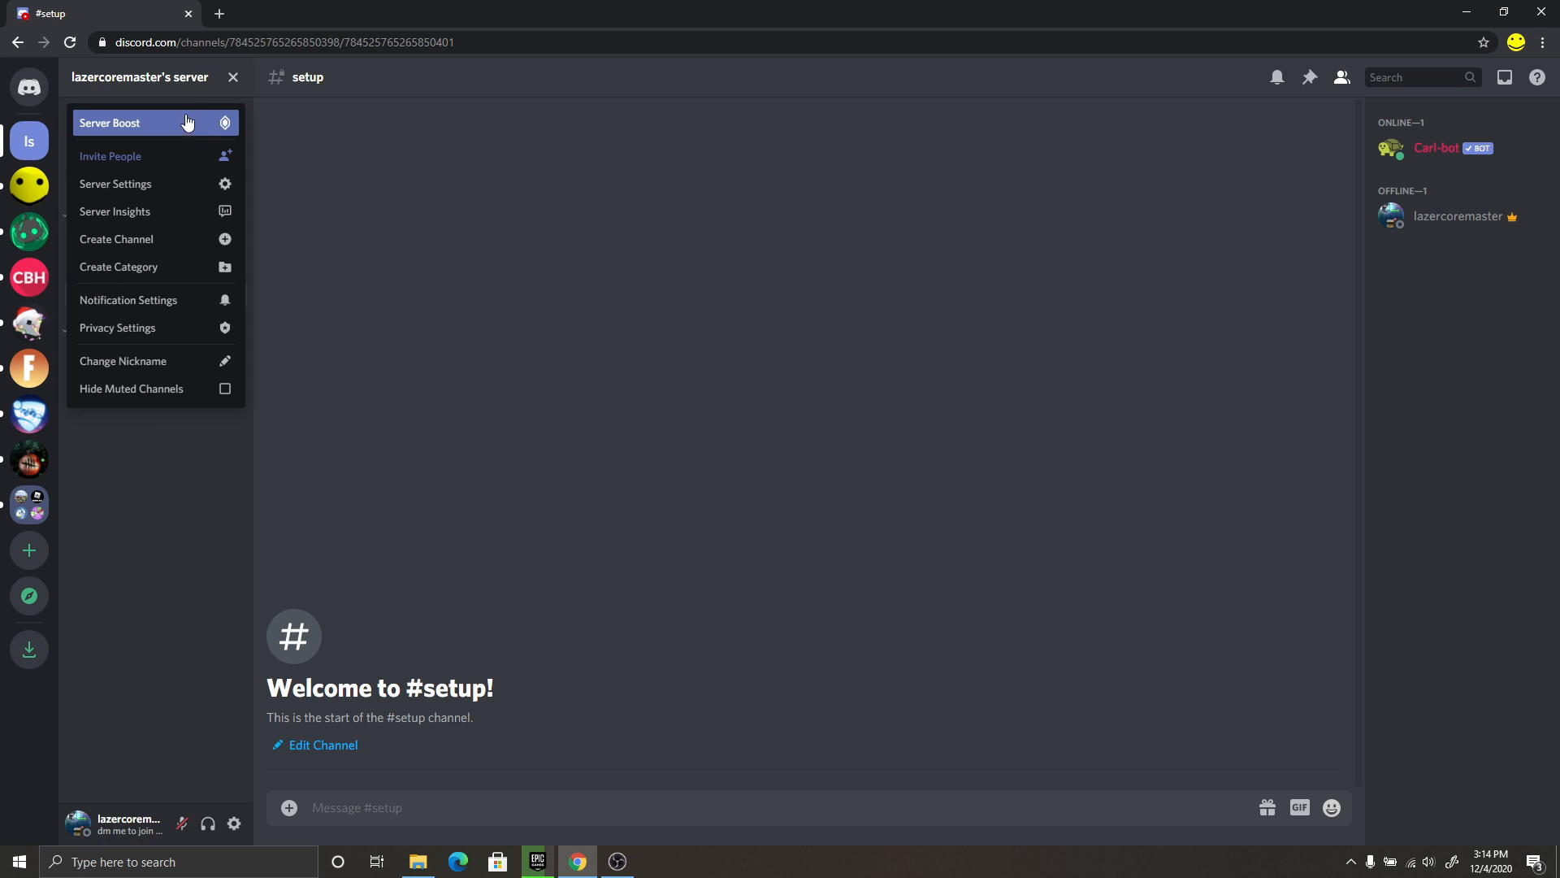
left_click(143, 179)
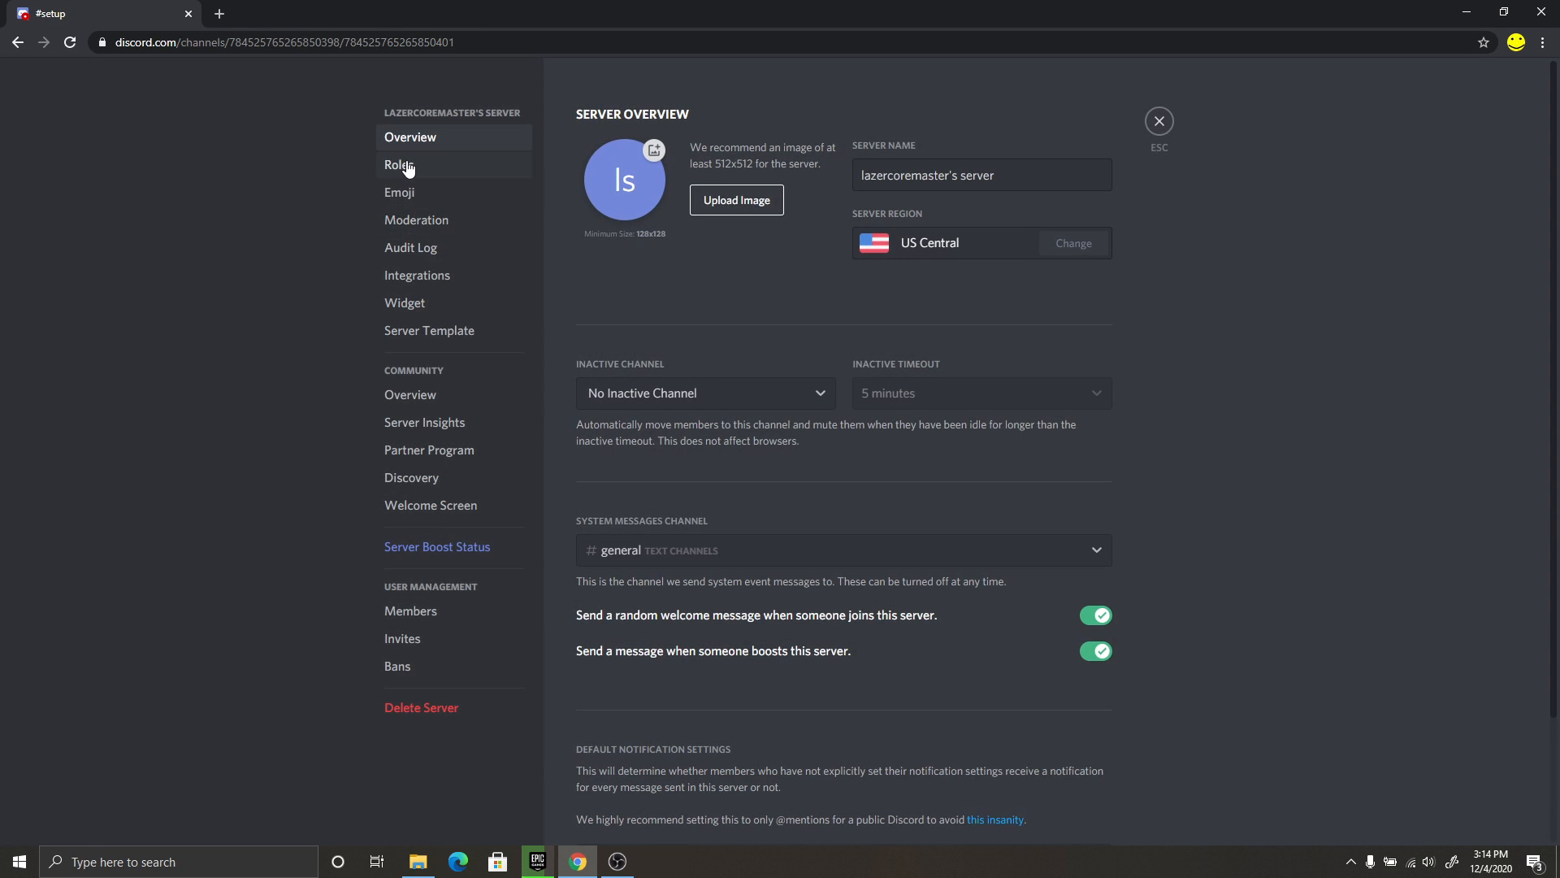
left_click(408, 167)
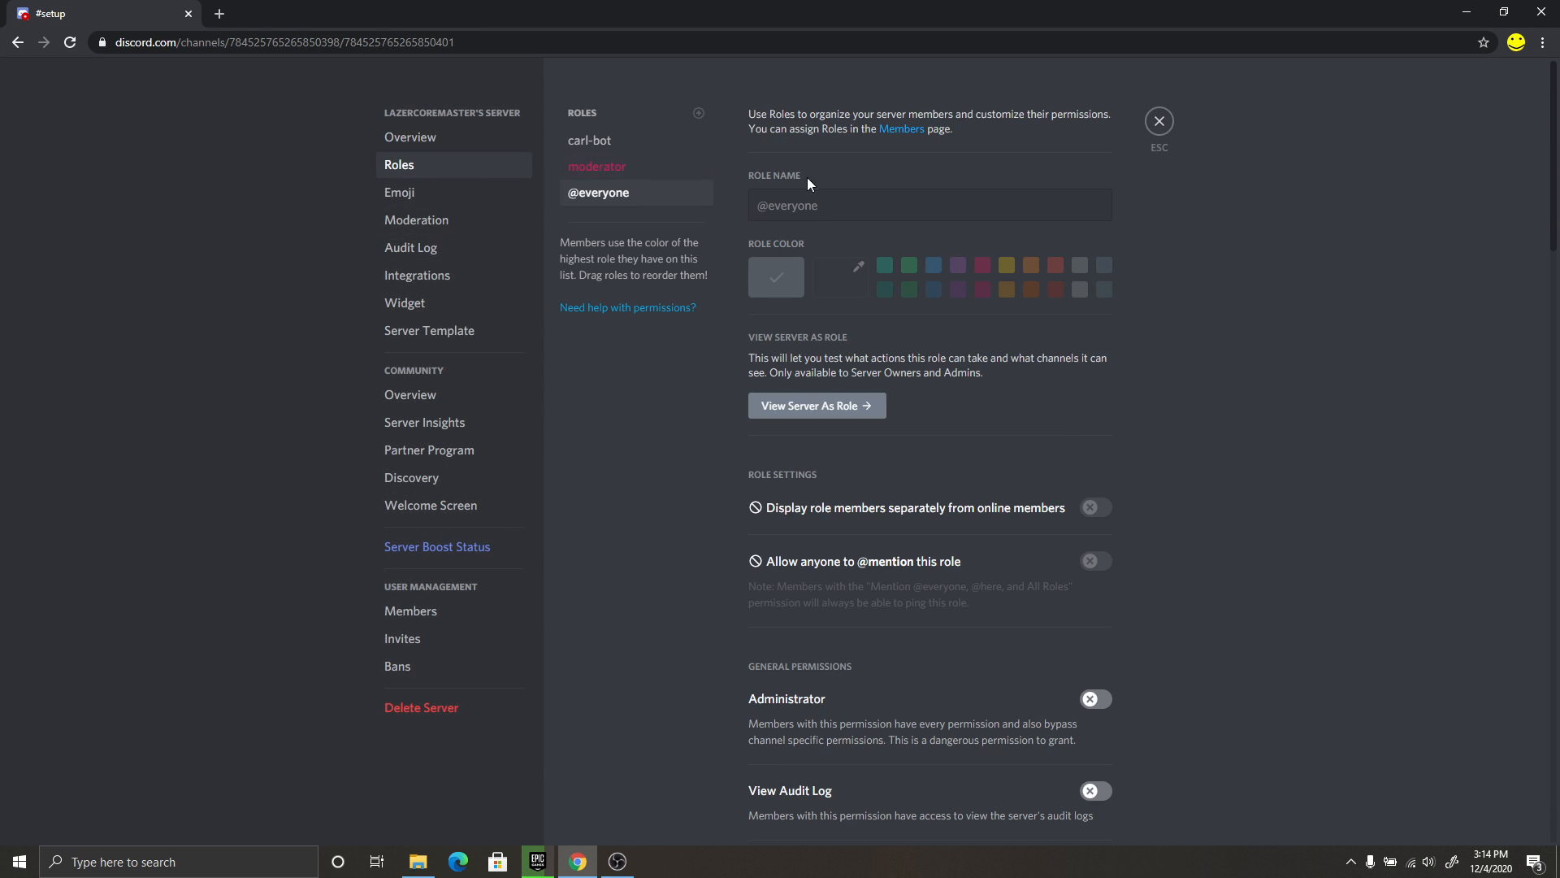
left_click(698, 114)
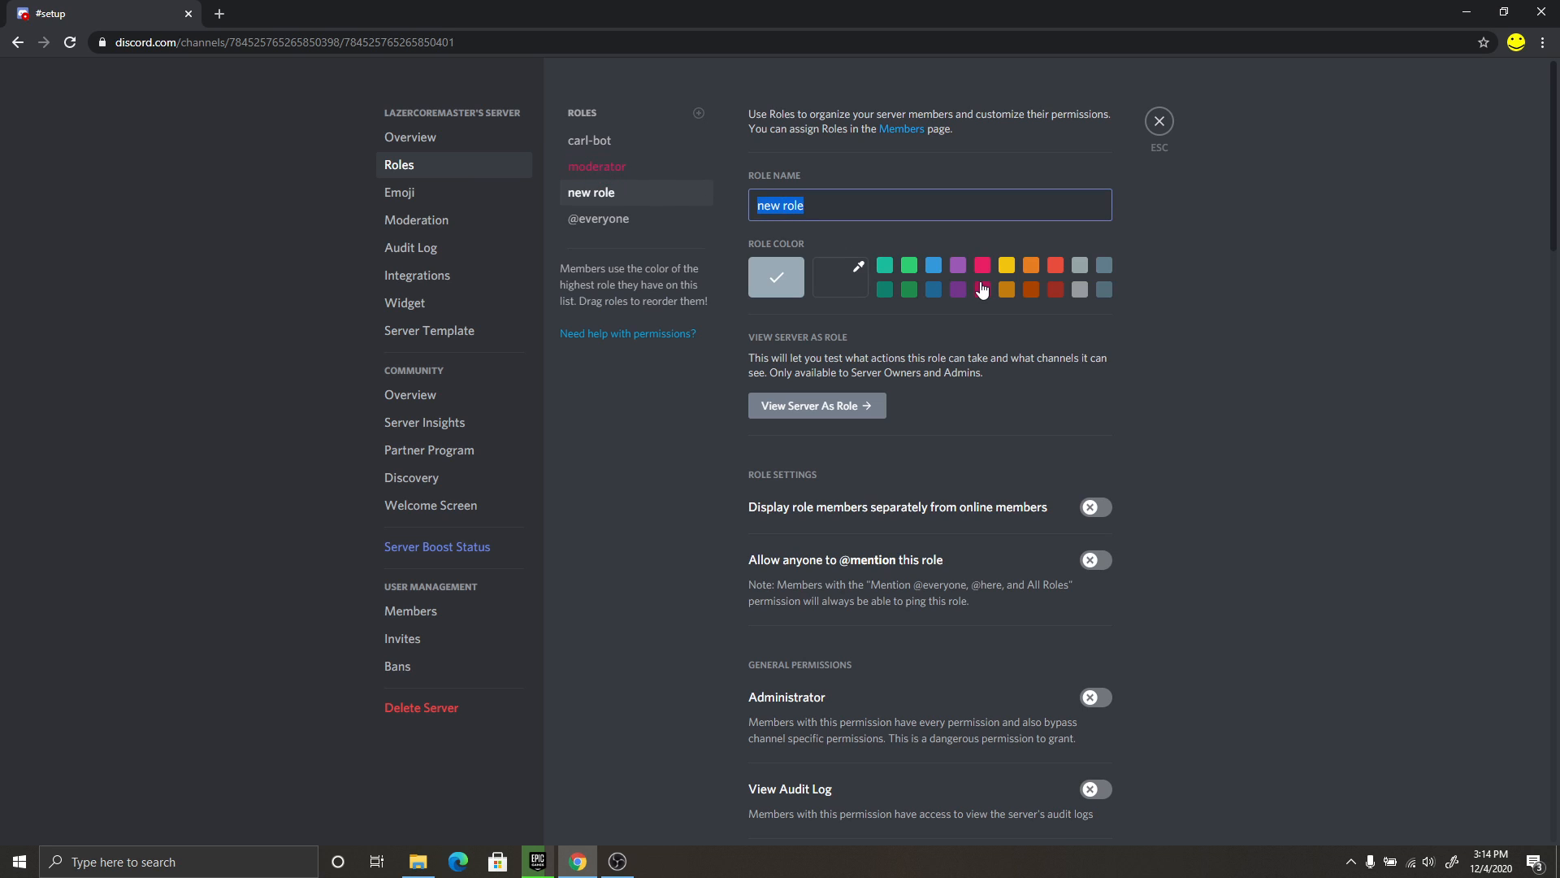
type("verified")
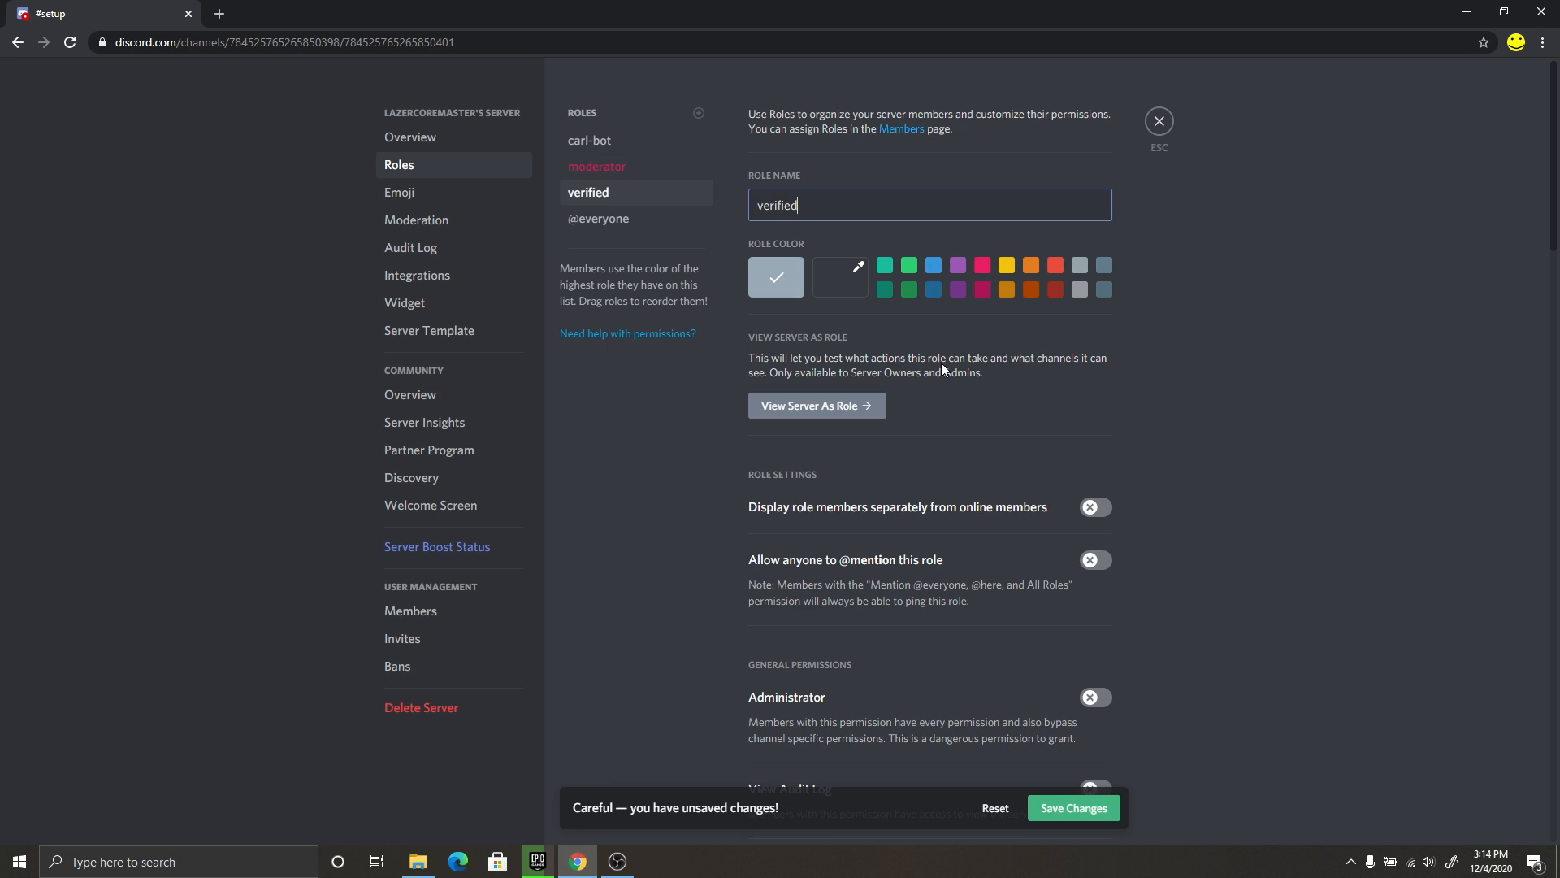
left_click(909, 265)
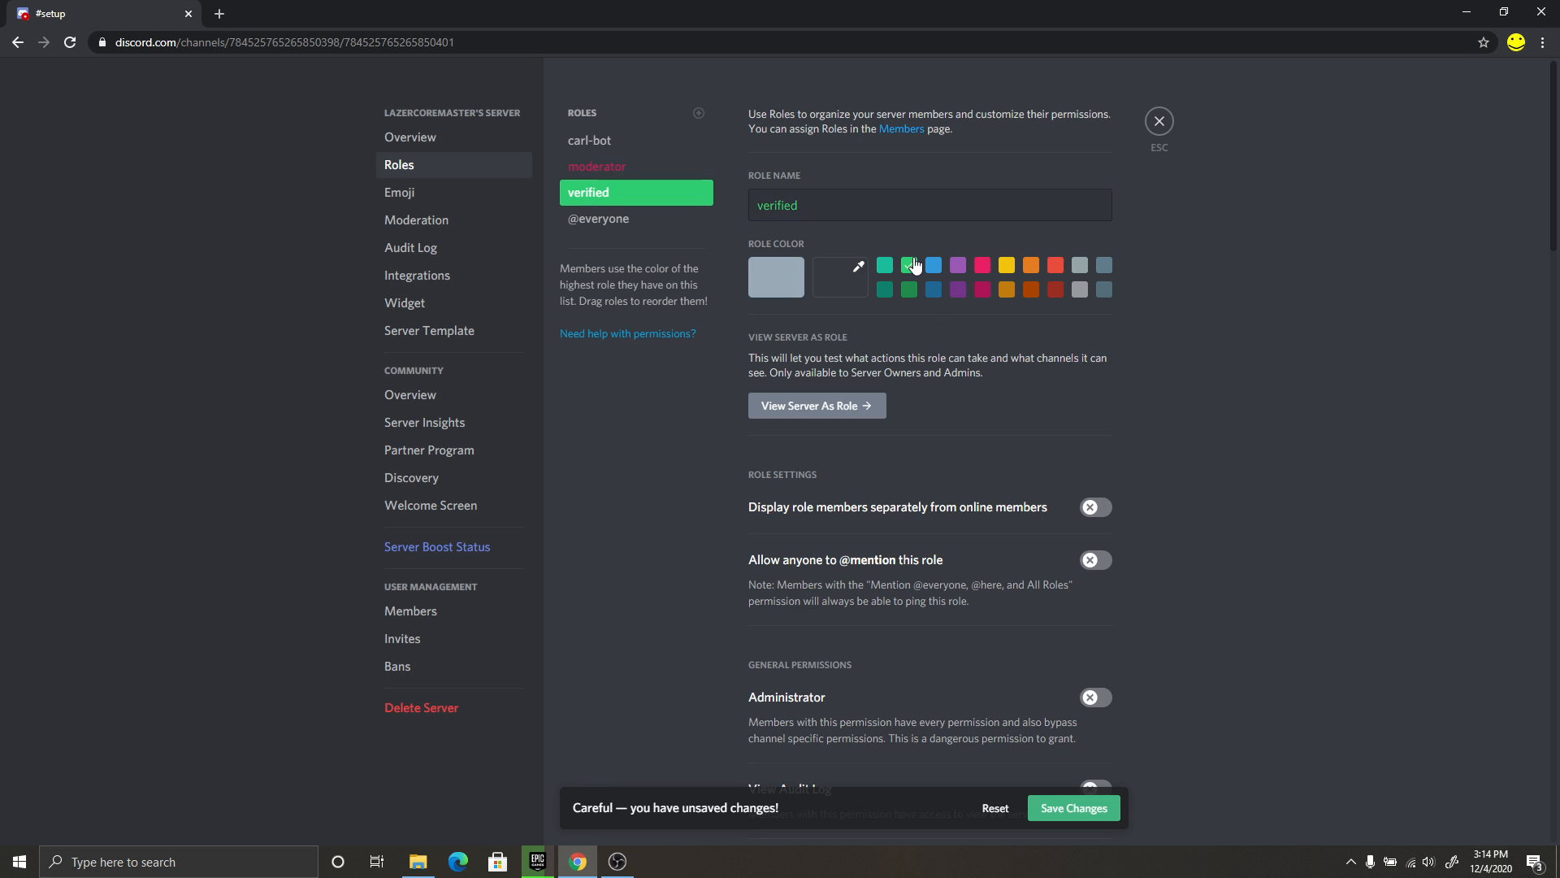
Step: Turn off the Create Invite permission for the verified role, save the changes and return to the setup channel
scroll(1099, 594, "down", 8)
left_click(1094, 673)
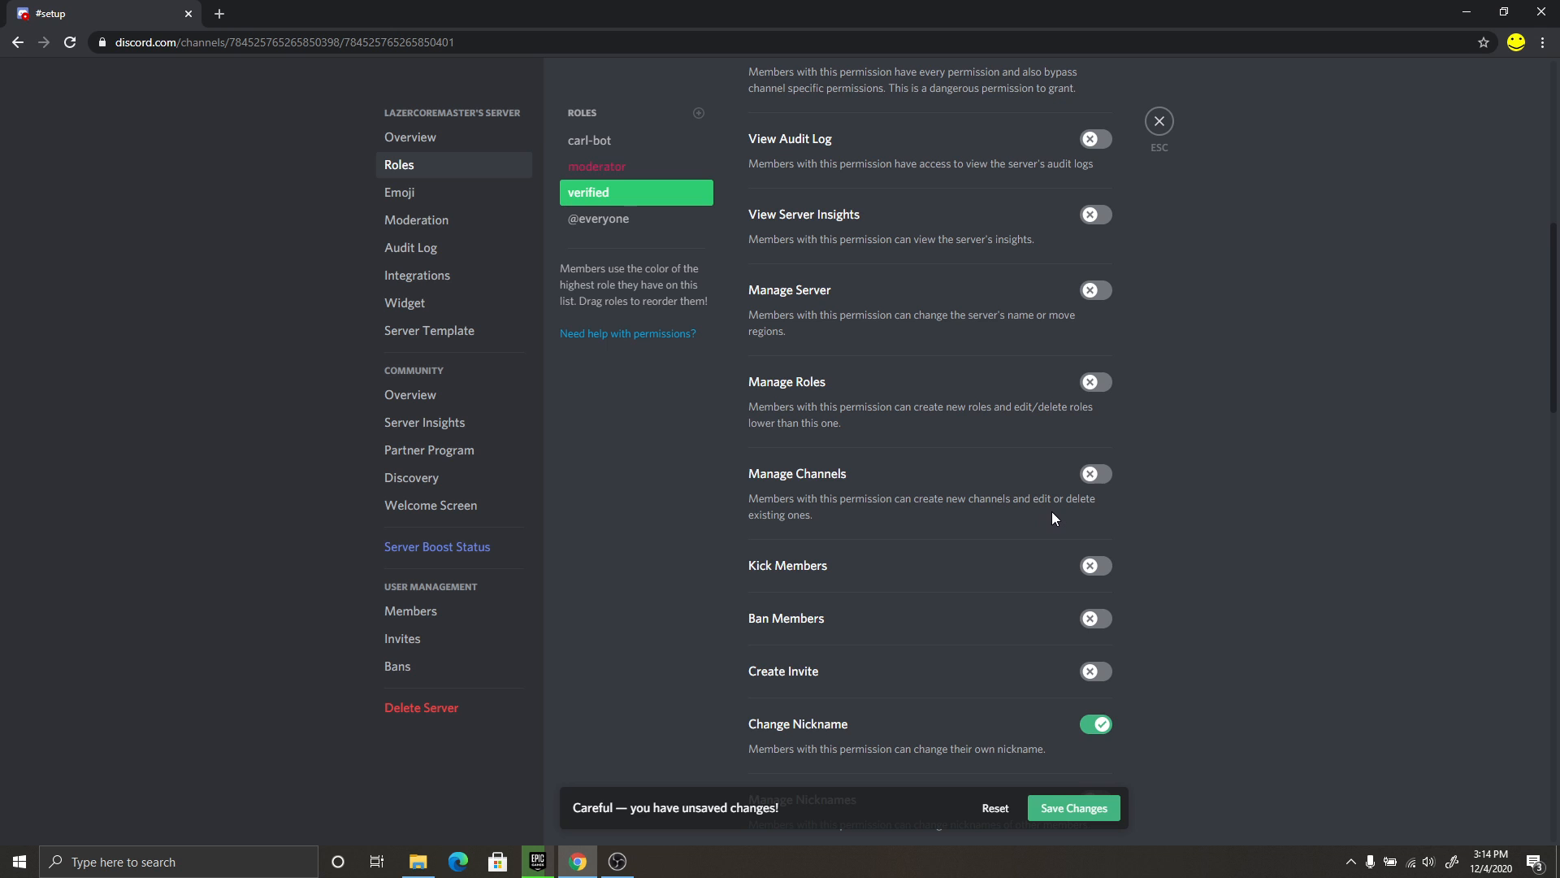
scroll(1053, 513, "up", 3)
scroll(1071, 534, "down", 6)
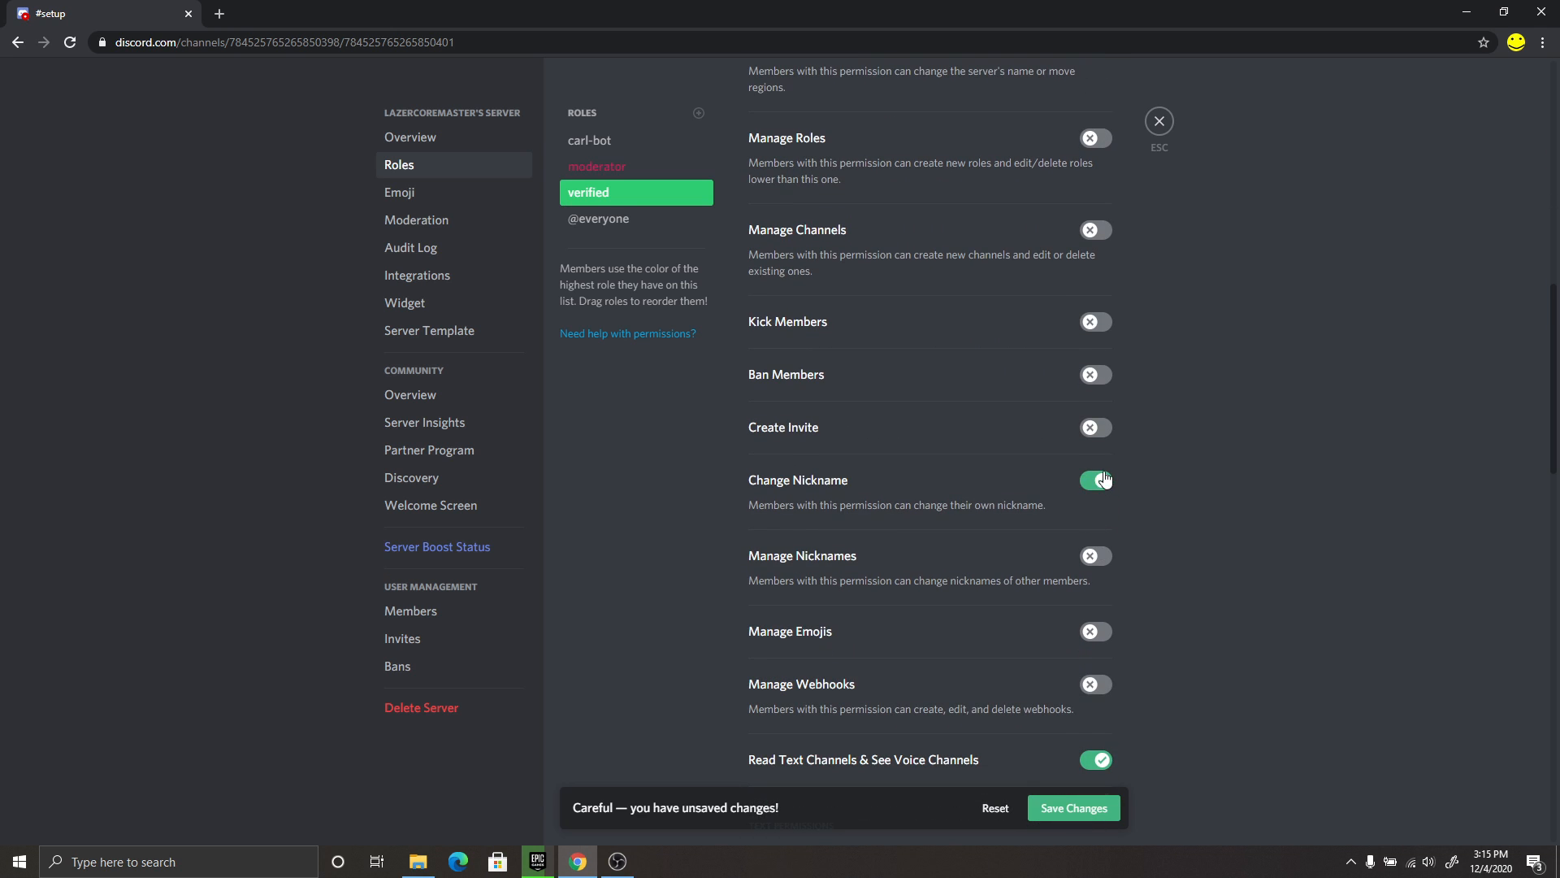
scroll(1175, 504, "up", 10)
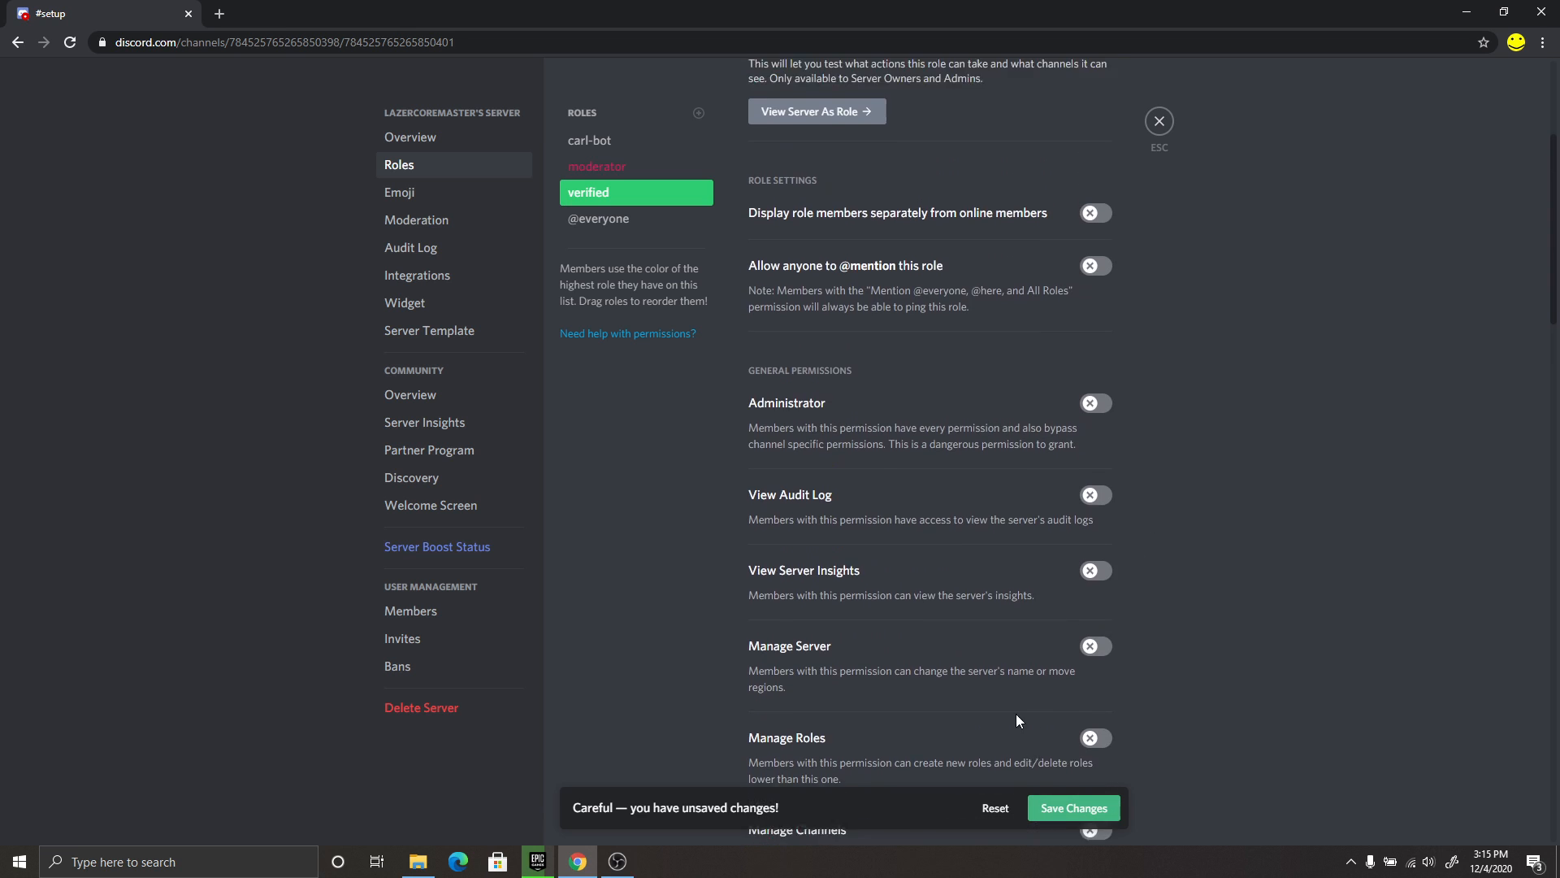
scroll(991, 658, "up", 1)
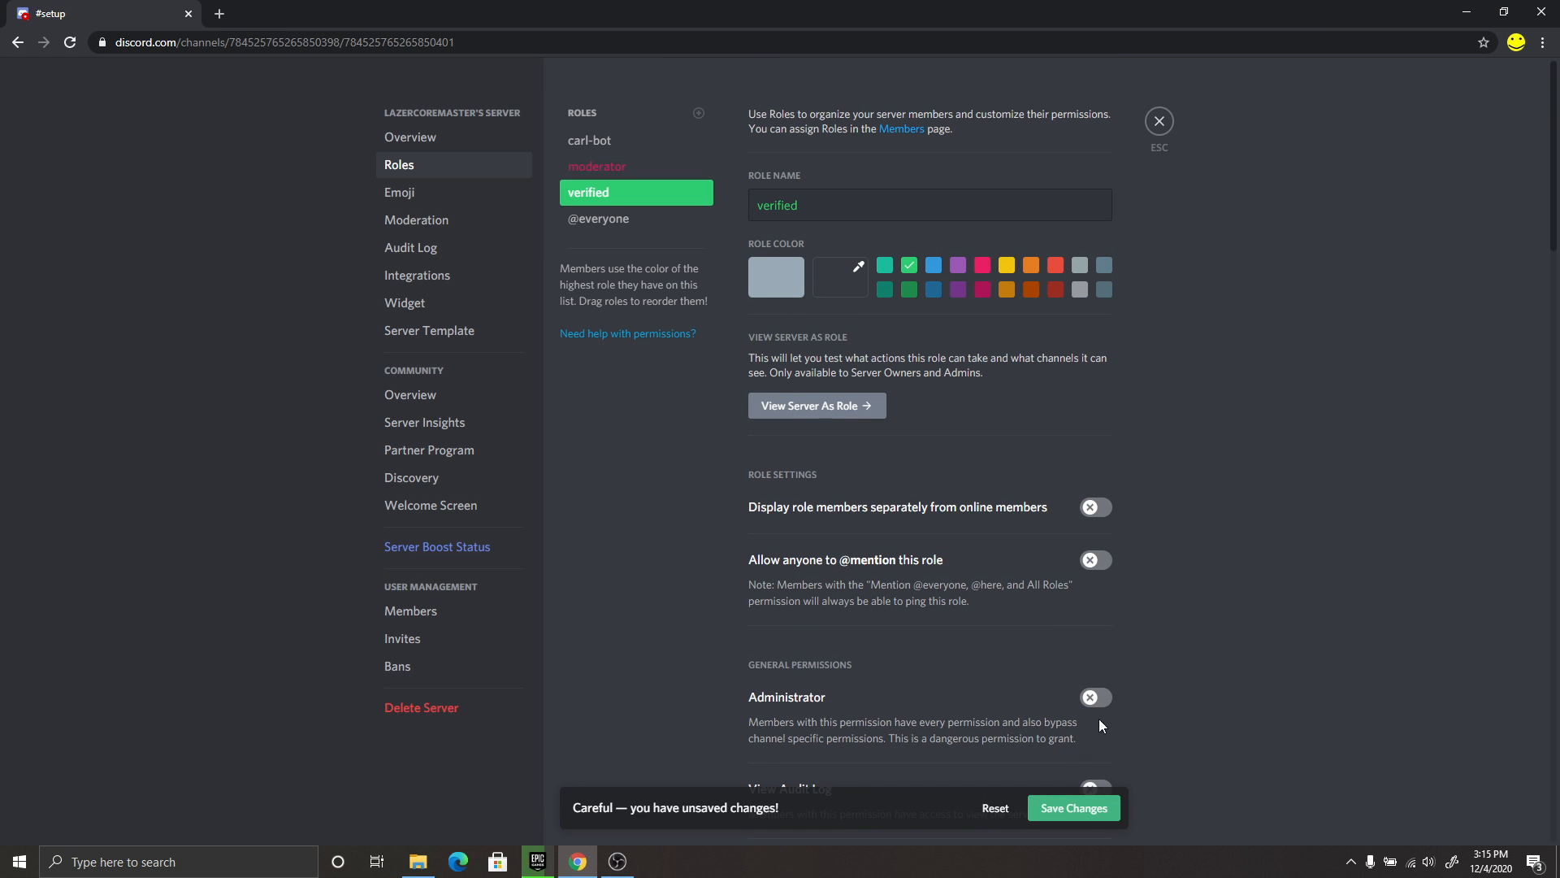
left_click(1061, 815)
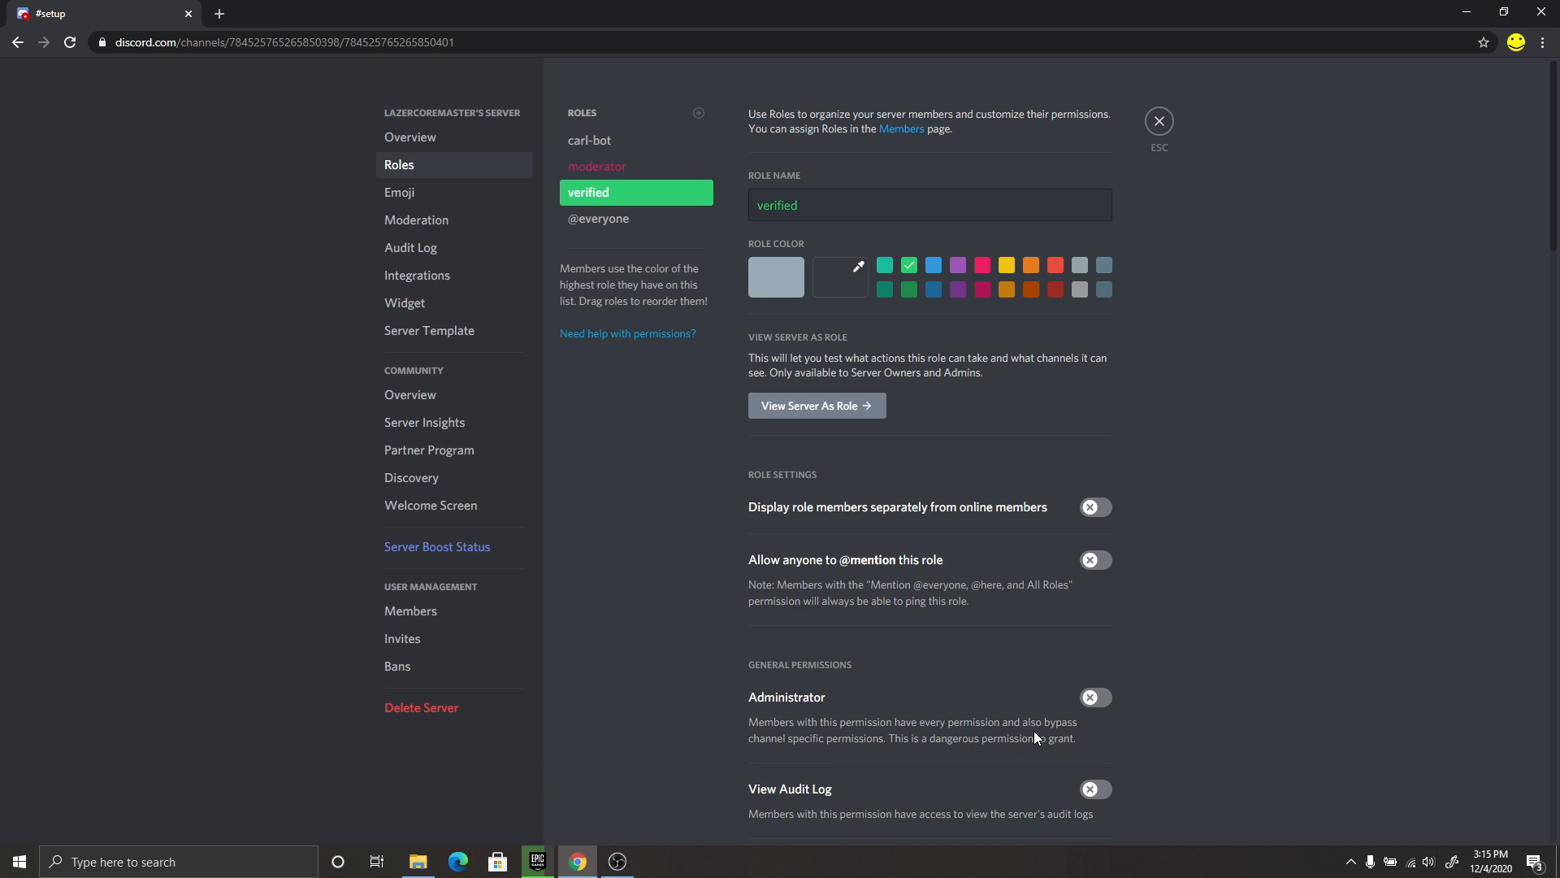
left_click(1159, 123)
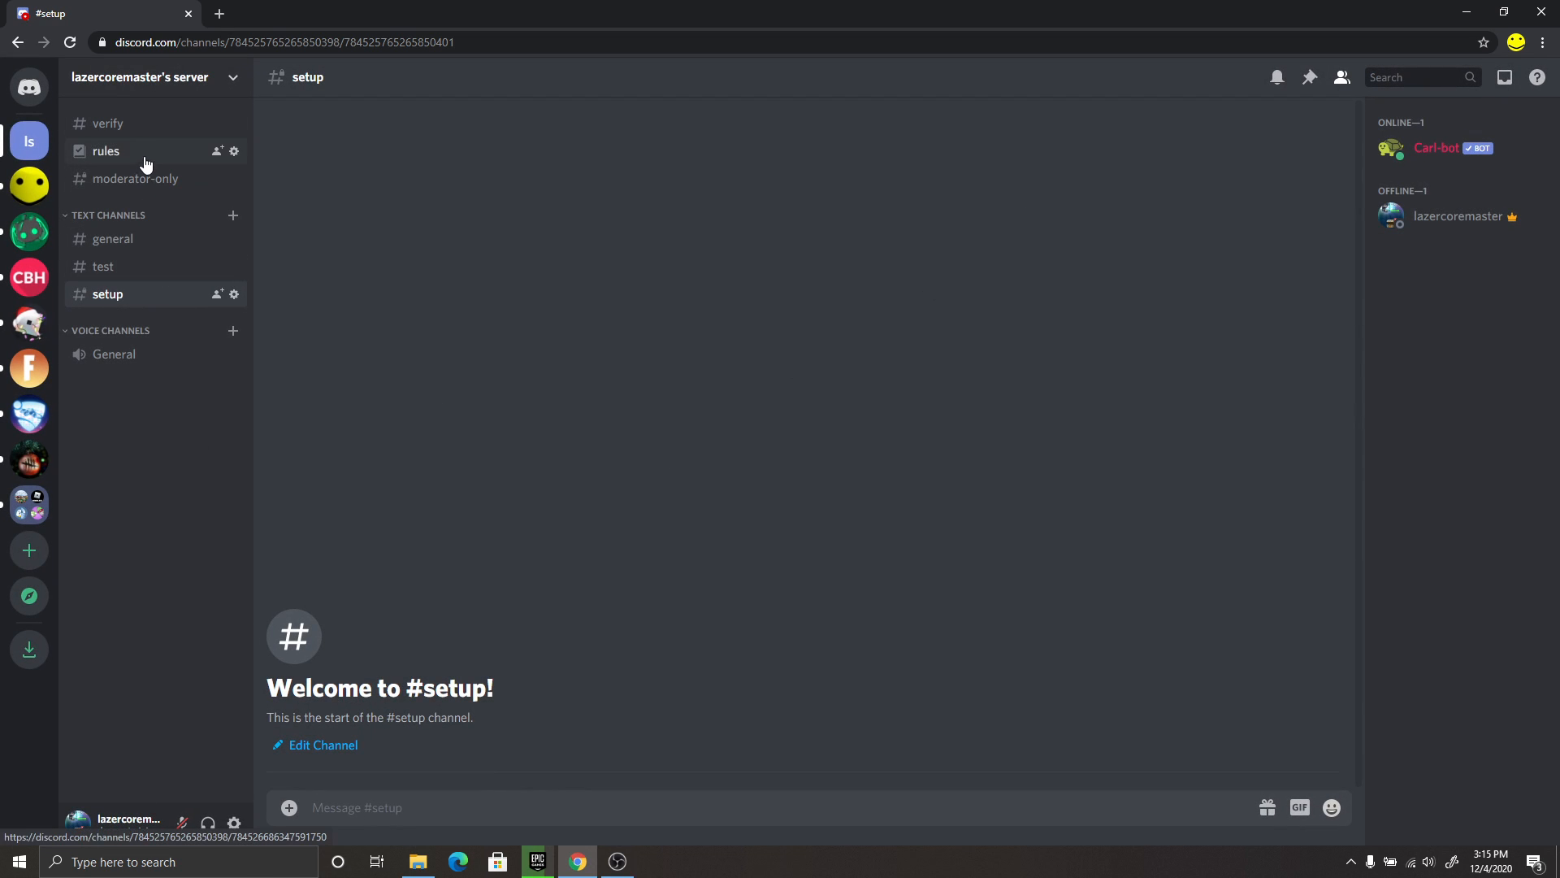
left_click(119, 302)
left_click(461, 860)
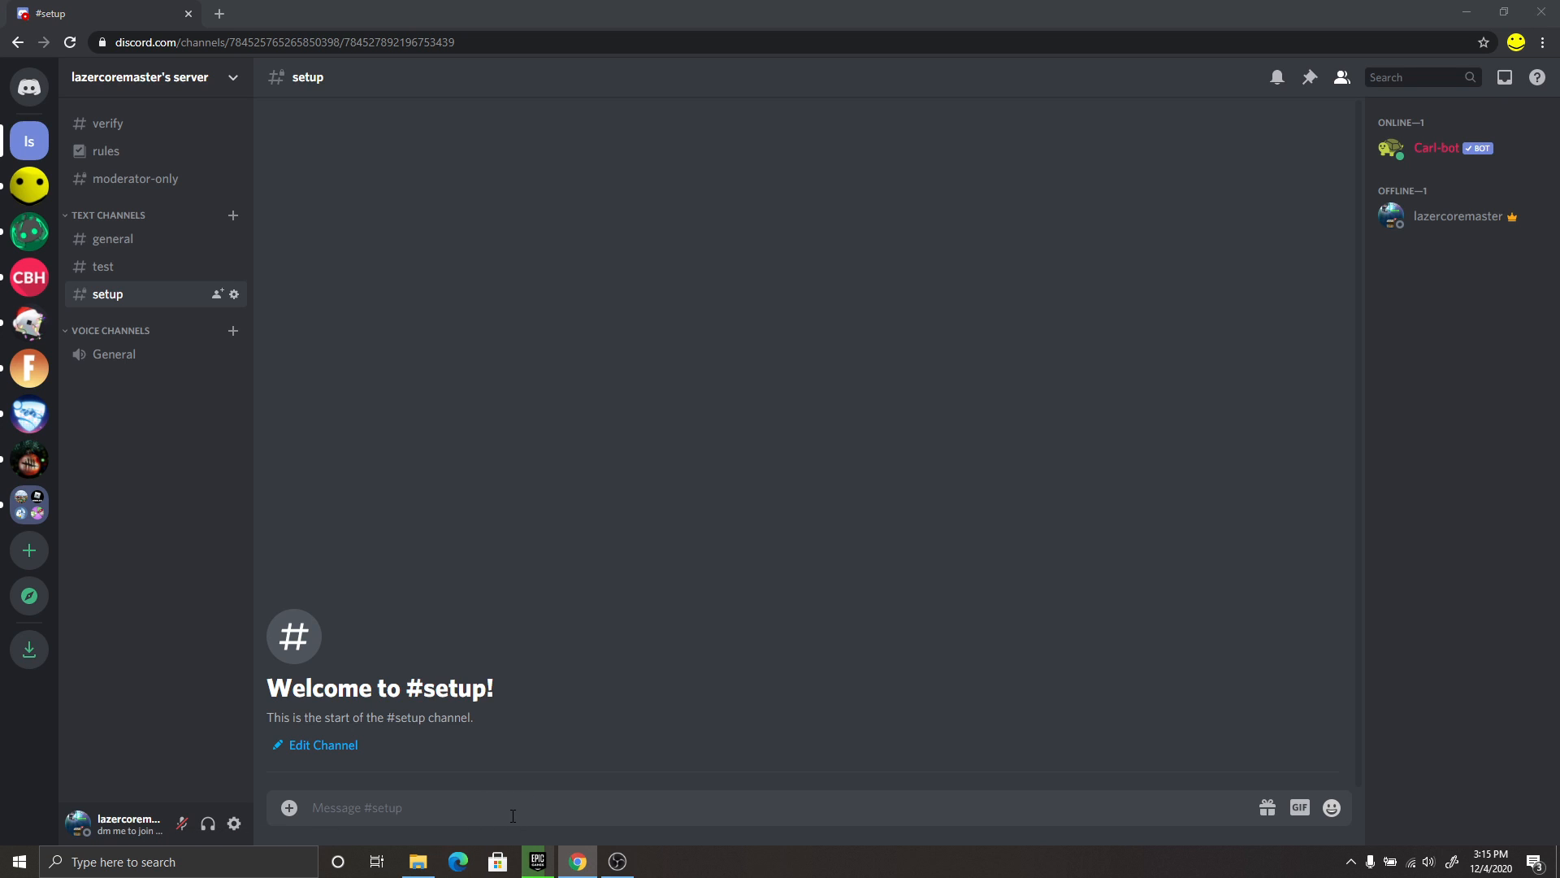
left_click(418, 862)
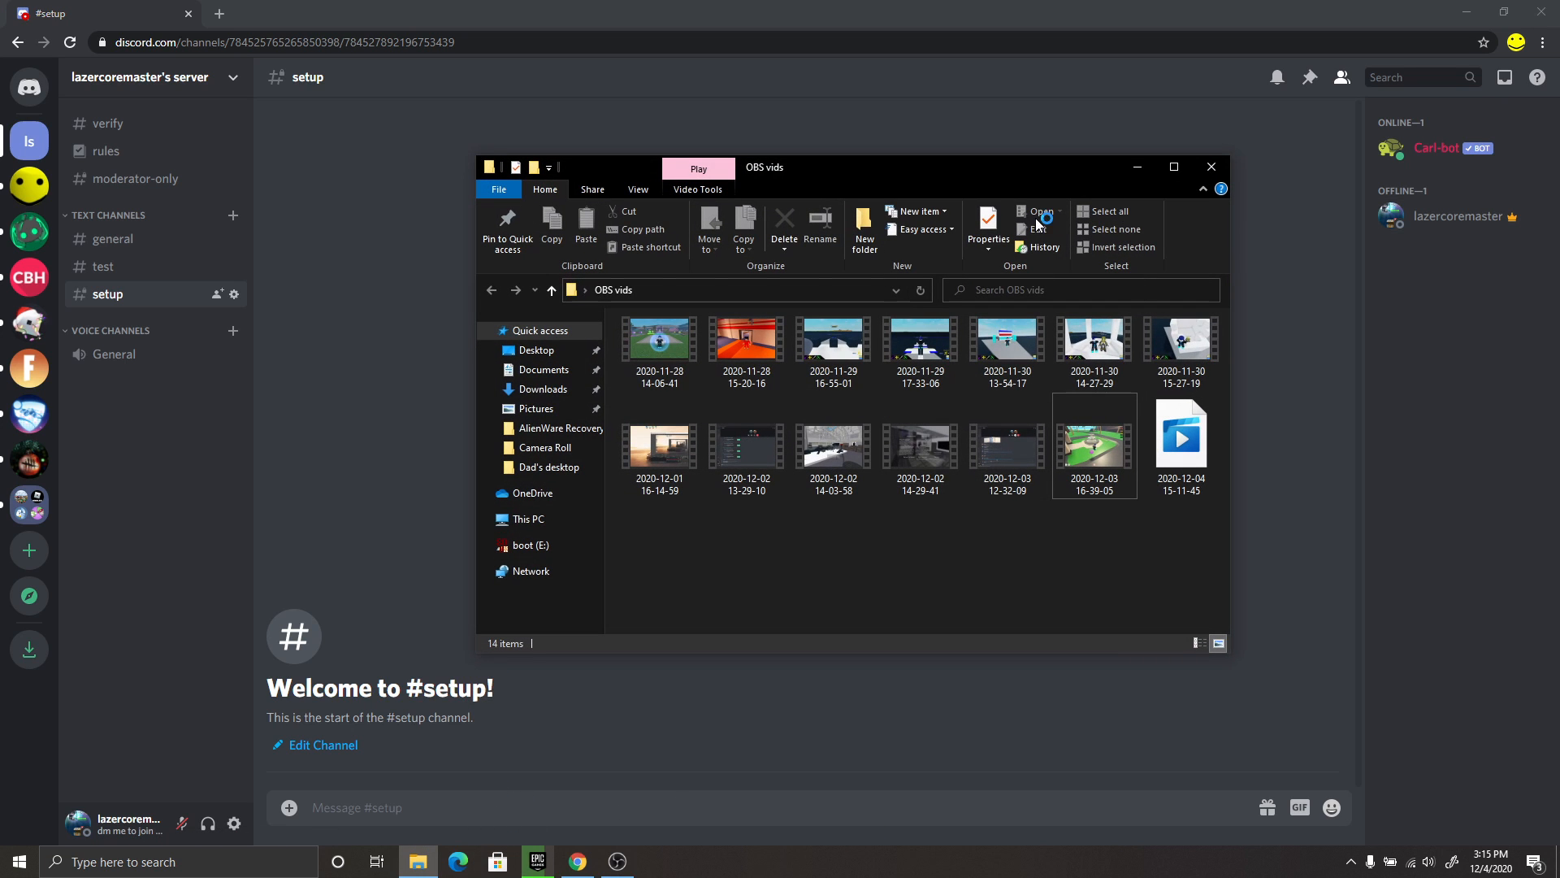
left_click(1212, 171)
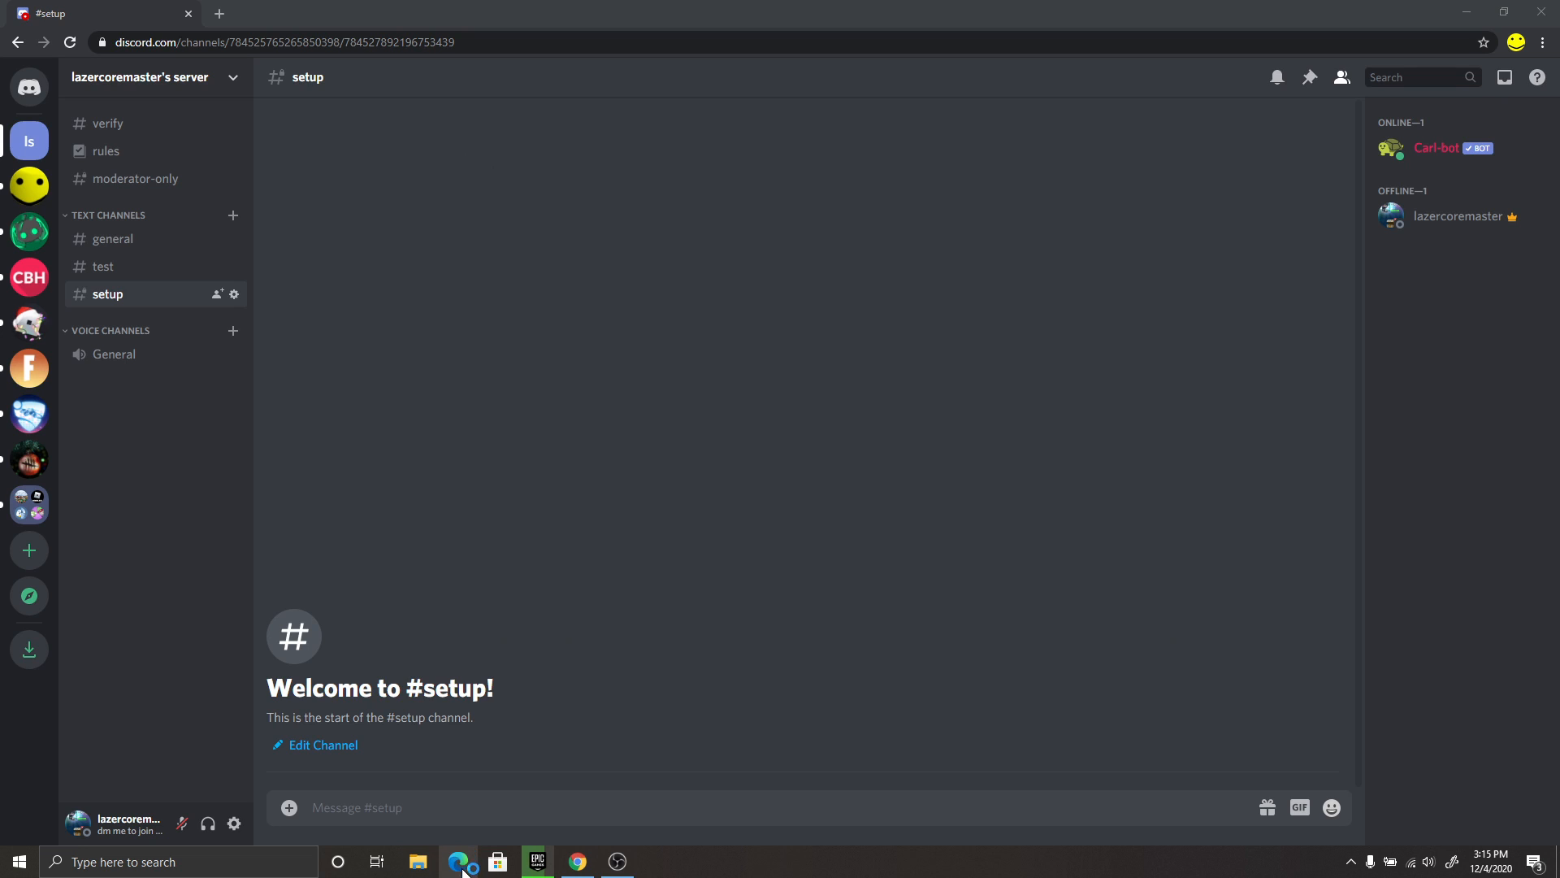
left_click(577, 862)
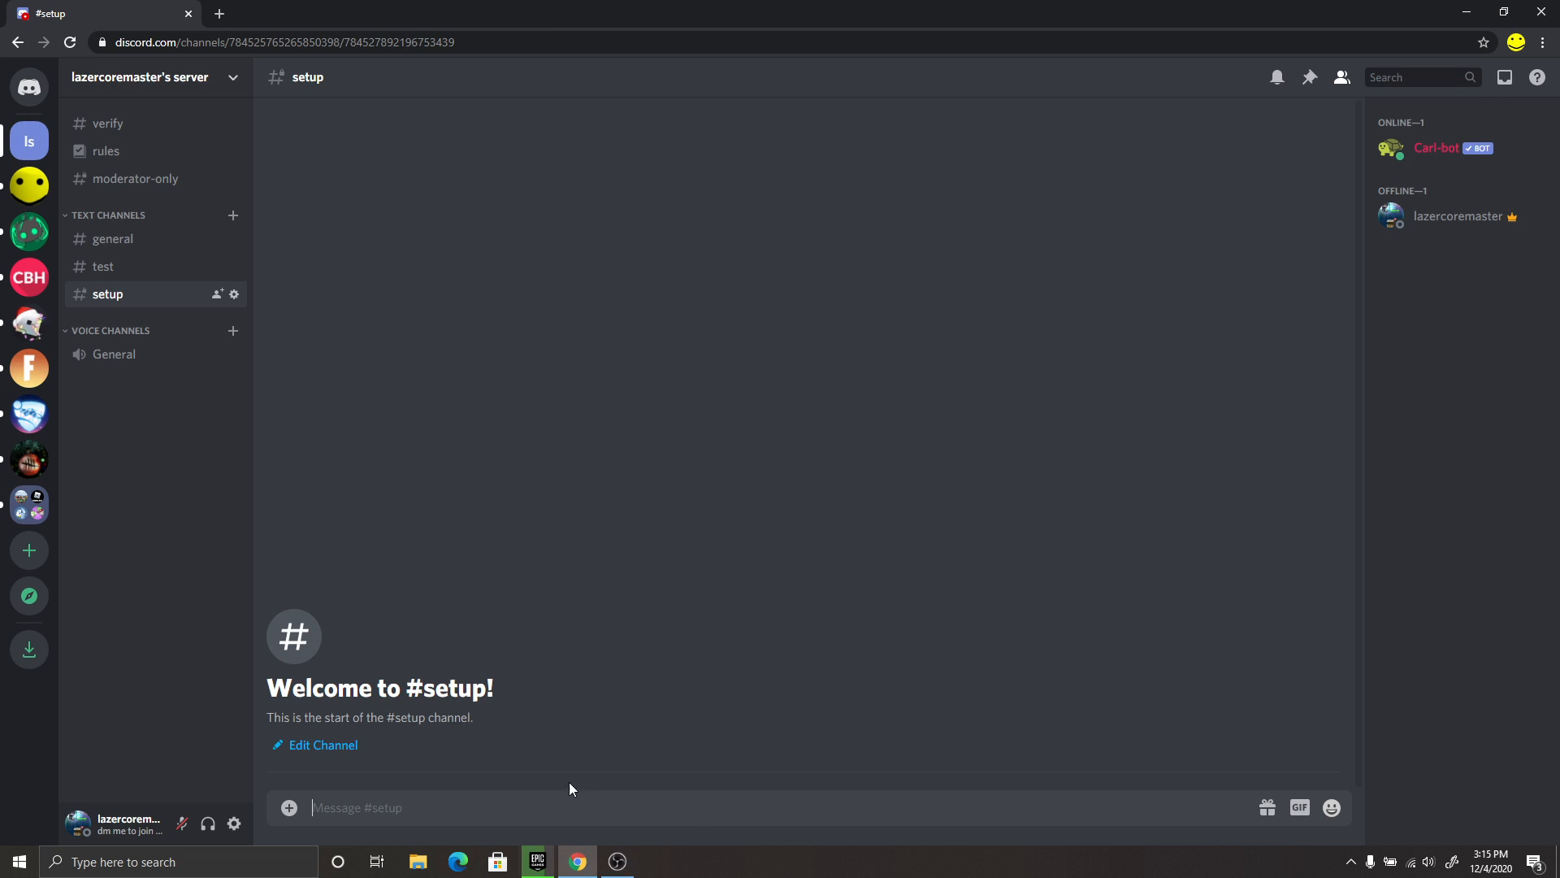
Step: Start a Carl-bot reaction role message in the setup channel with !rr make and choose #verify as its channel
type("1")
key("BackSpace")
type("!rr make")
key("Return")
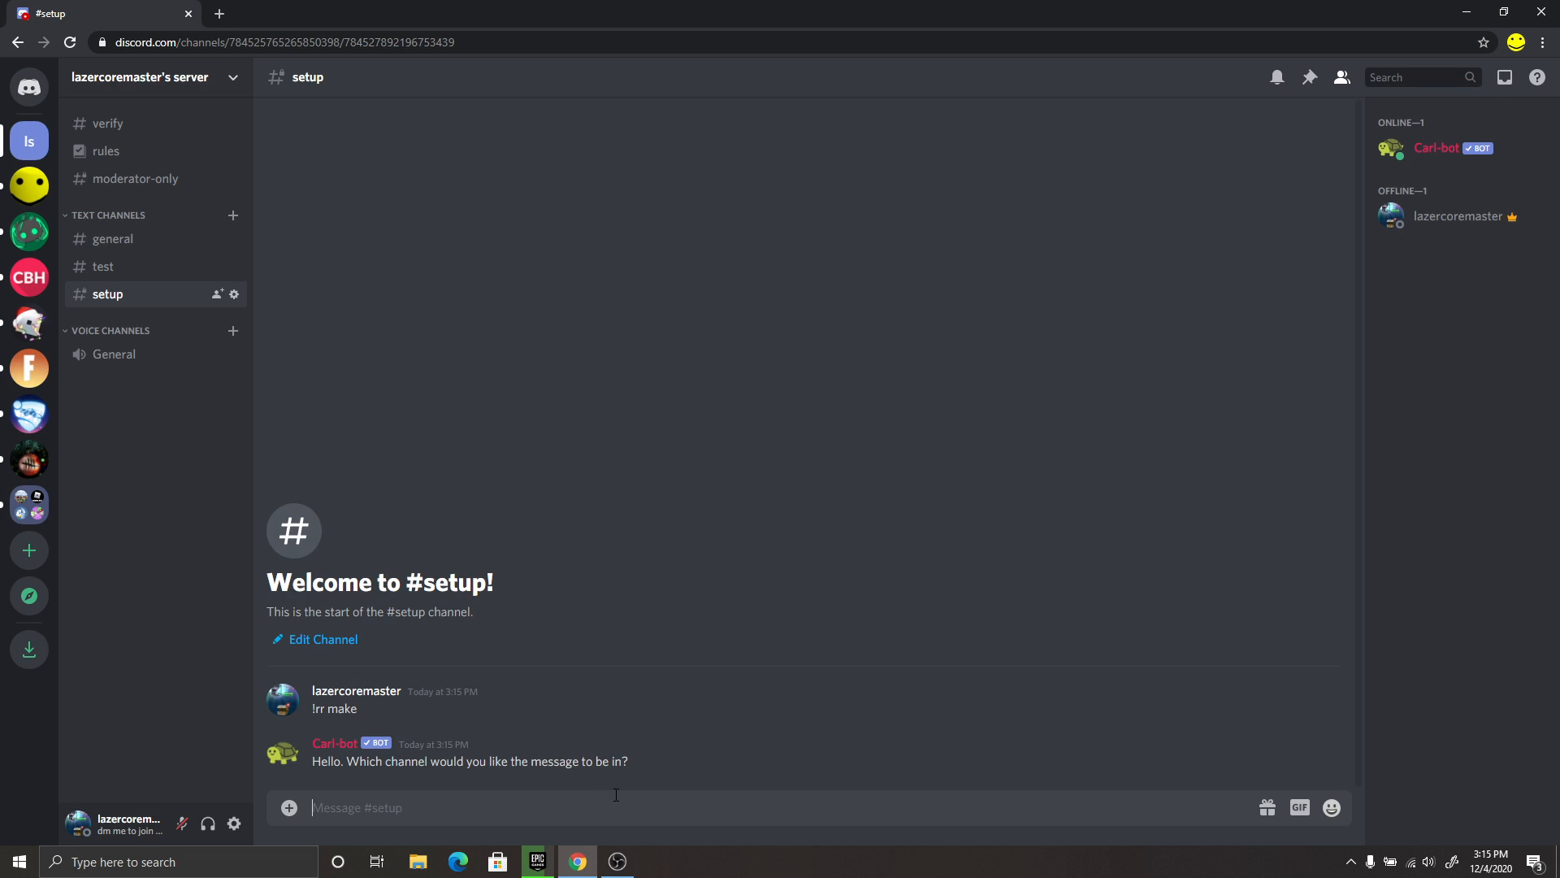
key("shift")
type("#ver")
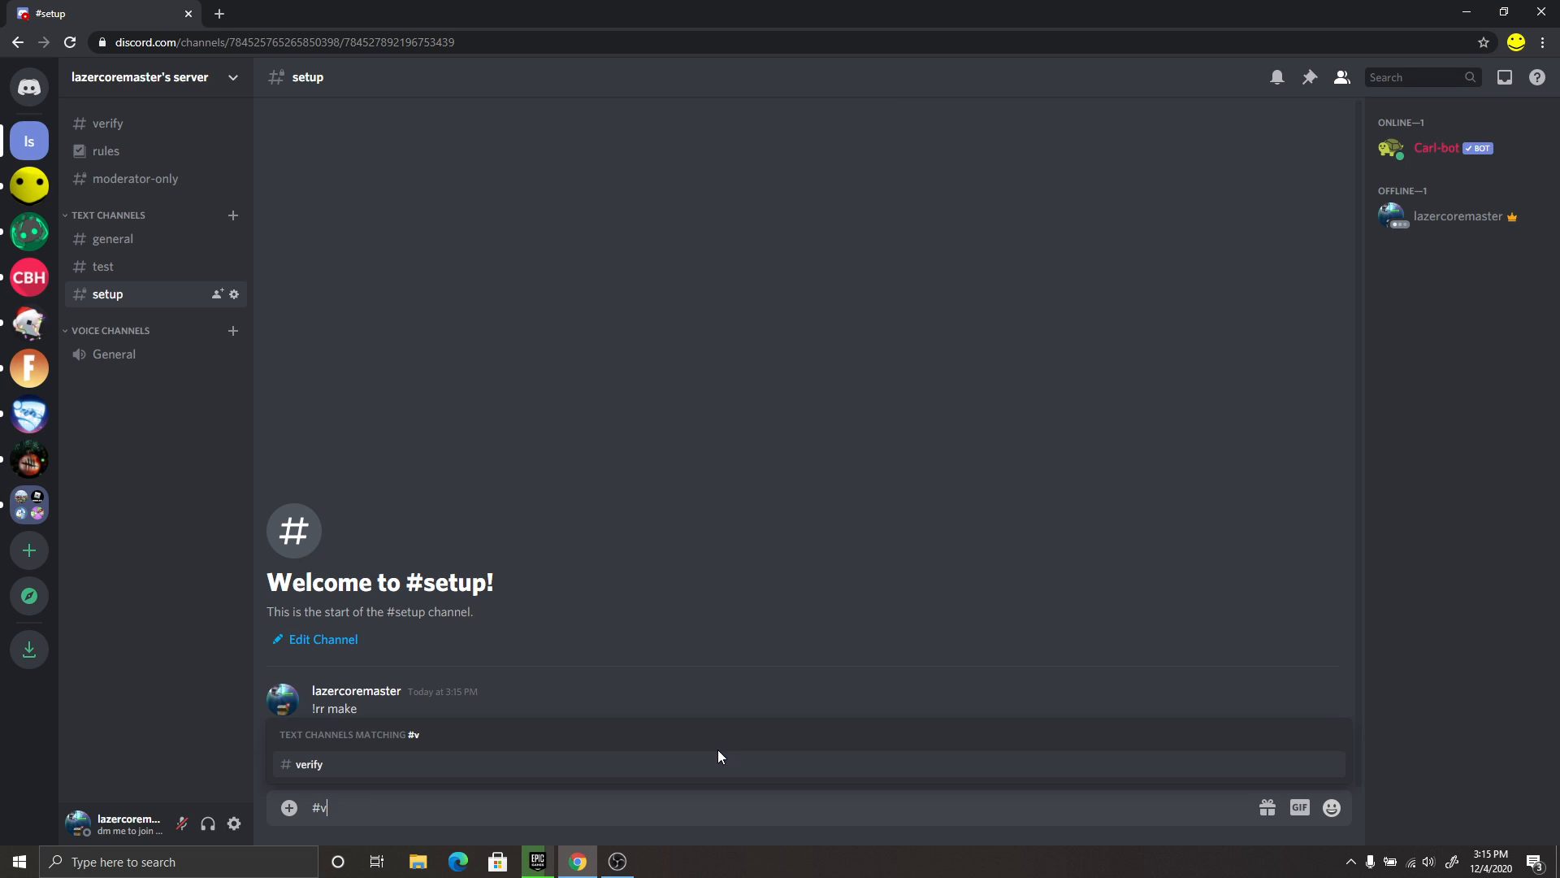
key("Return")
key("Return")
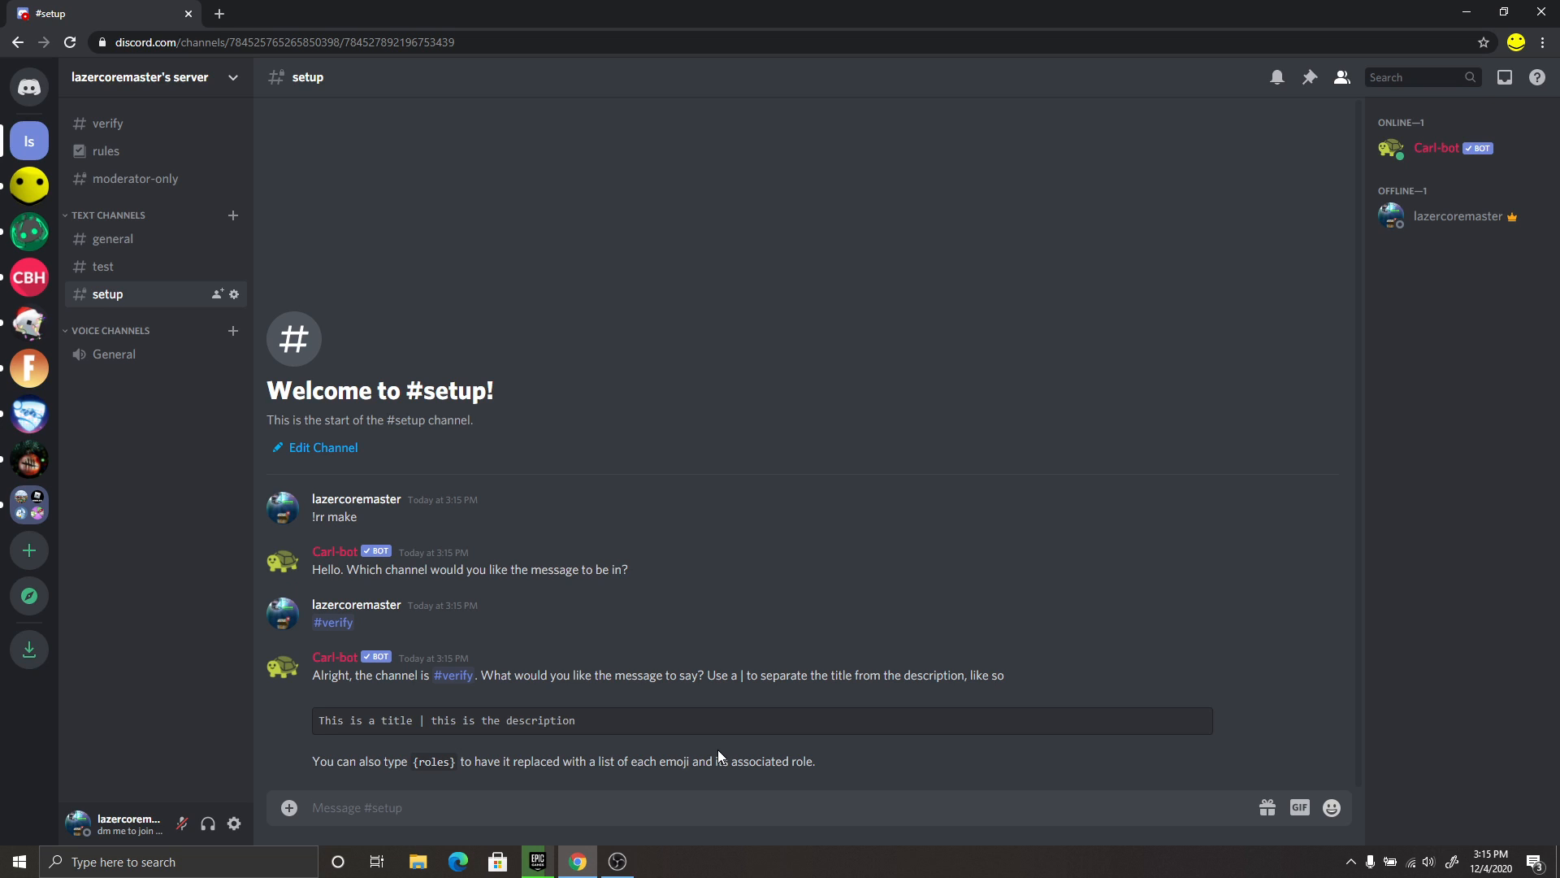
Step: Enter "pls verify to continue" as the title of the reaction role message, without sending it
type("pls verify to continue")
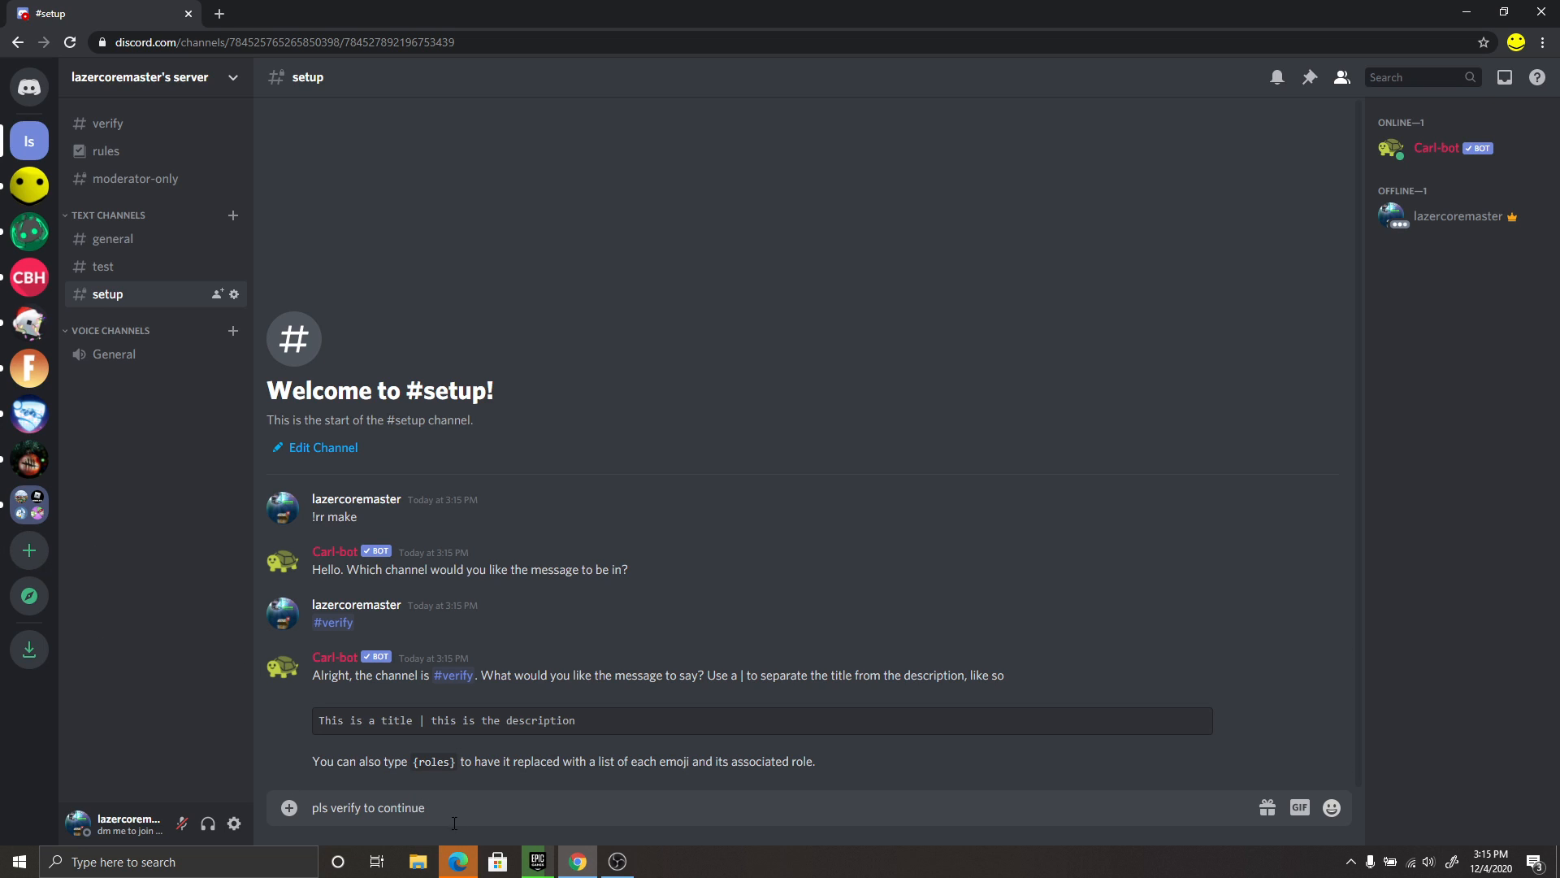
left_click(463, 862)
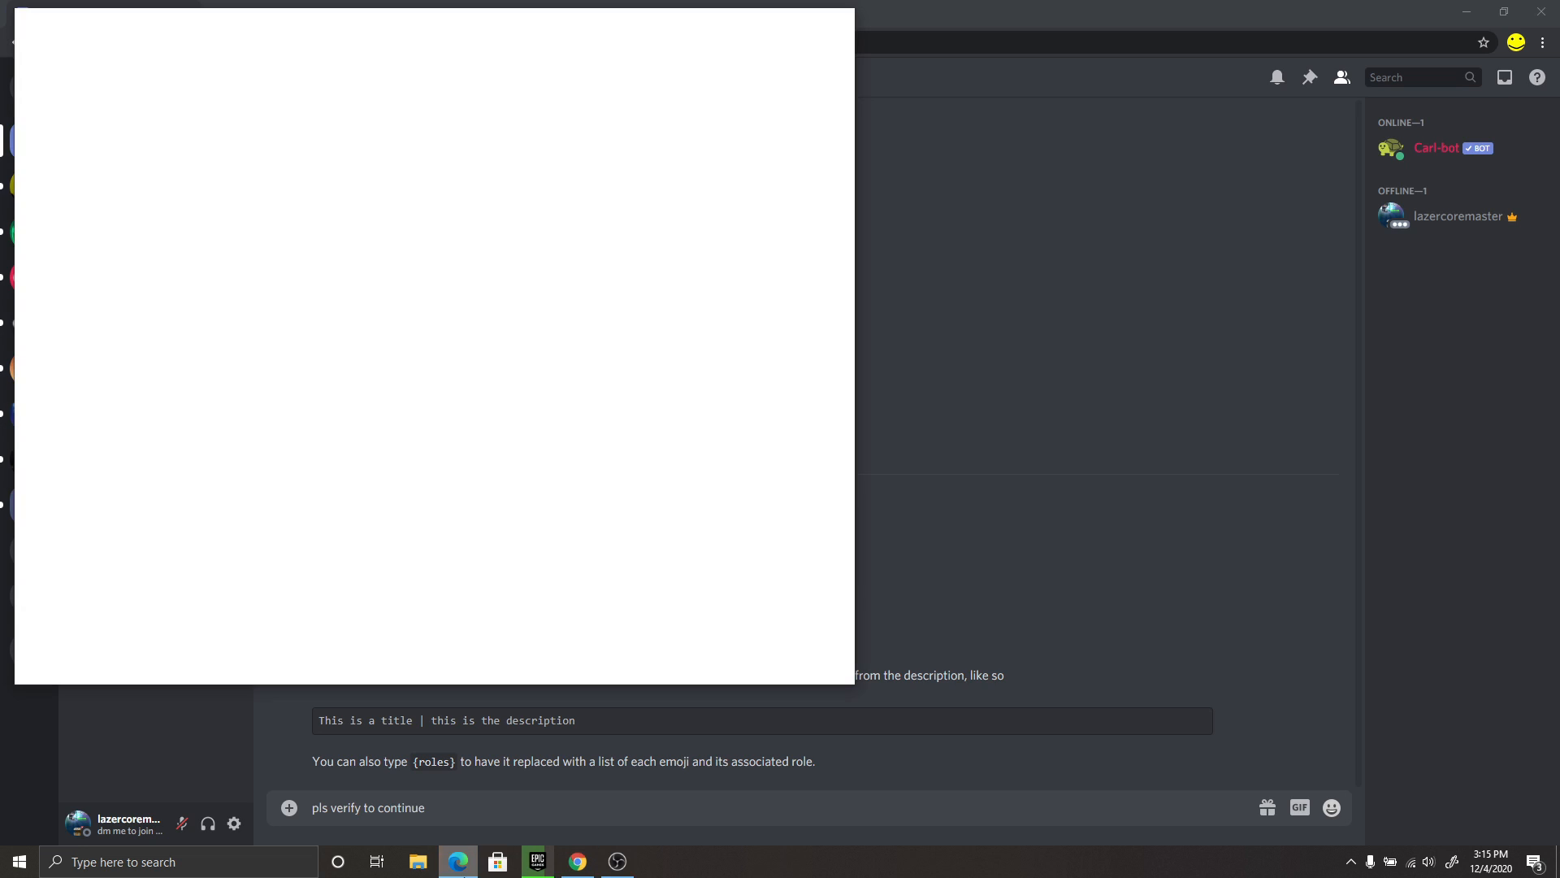
left_click(844, 24)
left_click(846, 33)
left_click(832, 301)
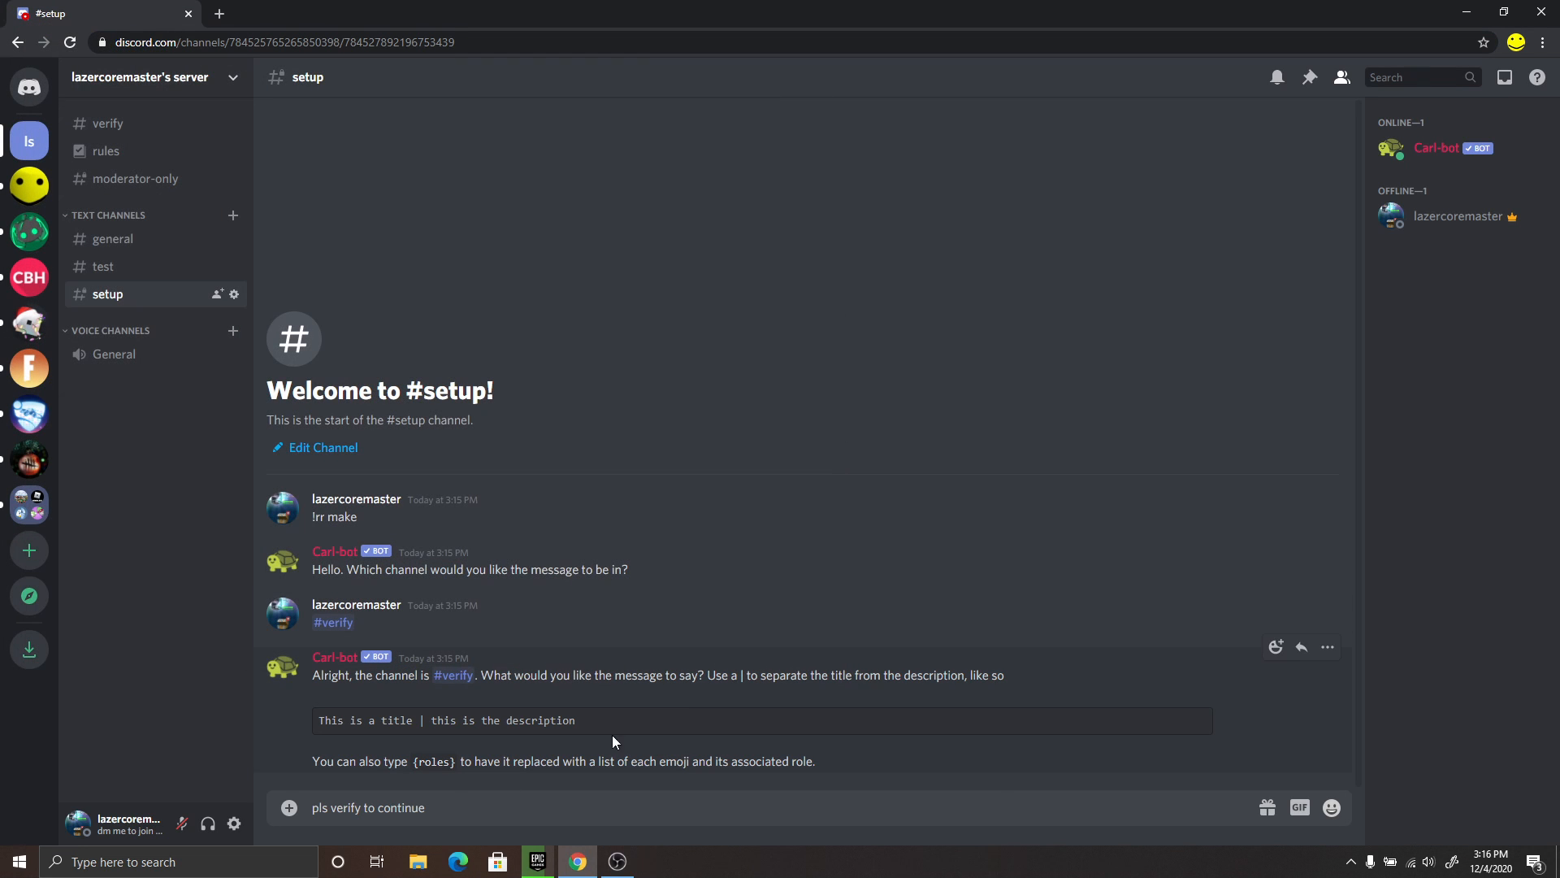
Step: Complete the message as "pls verify to continue | Type ✅ to verify", send it, and answer none for the color
left_click(469, 802)
left_click_drag(431, 718, 420, 723)
left_click(422, 720)
left_click(516, 805)
type("Type")
left_click(1331, 807)
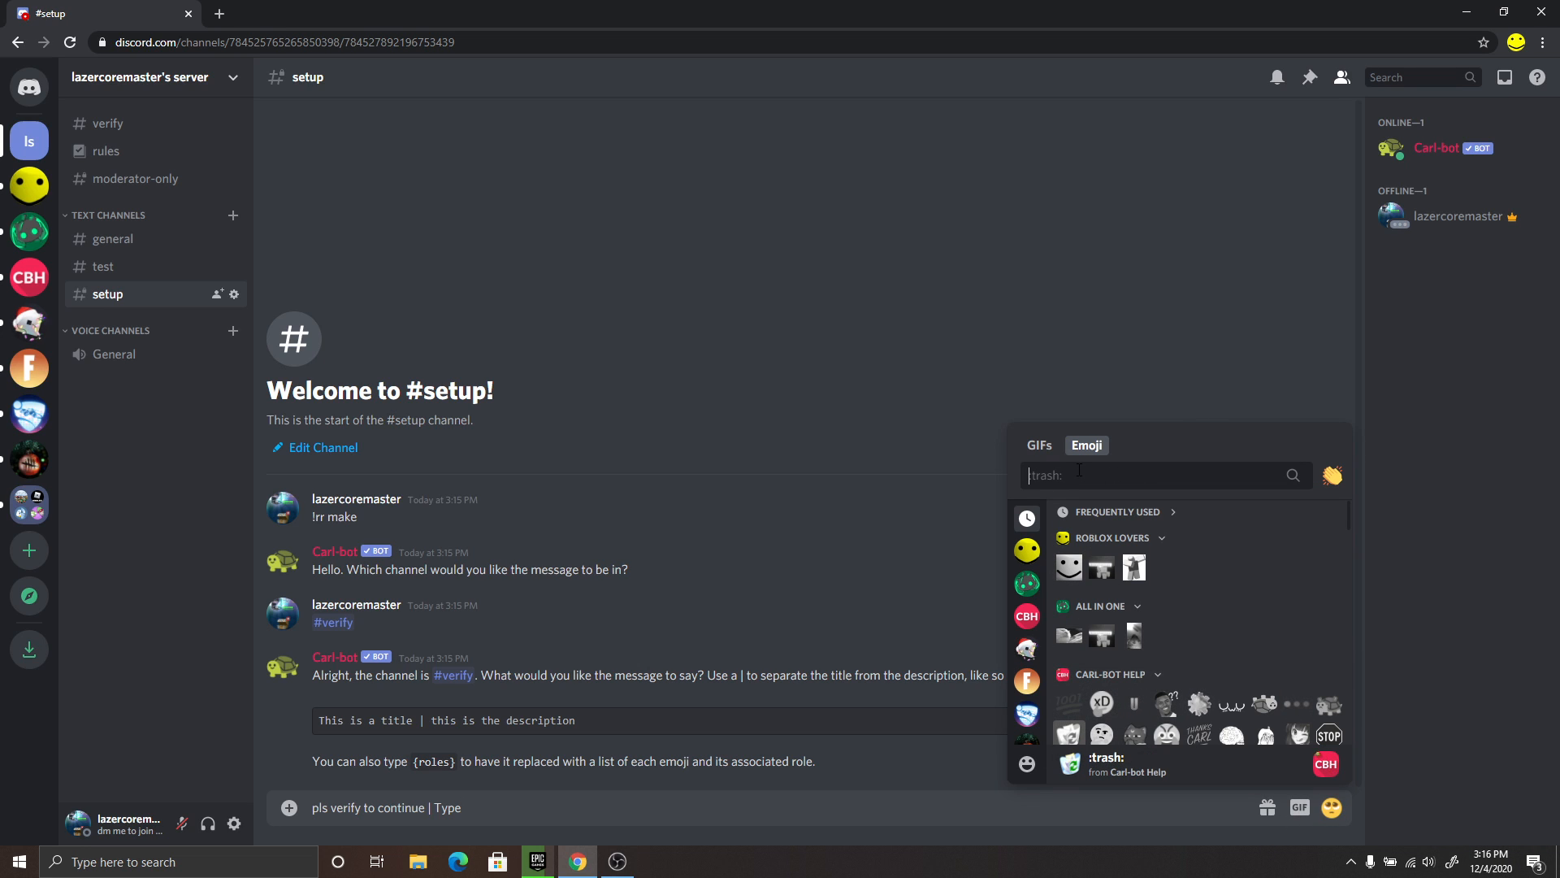
type("check")
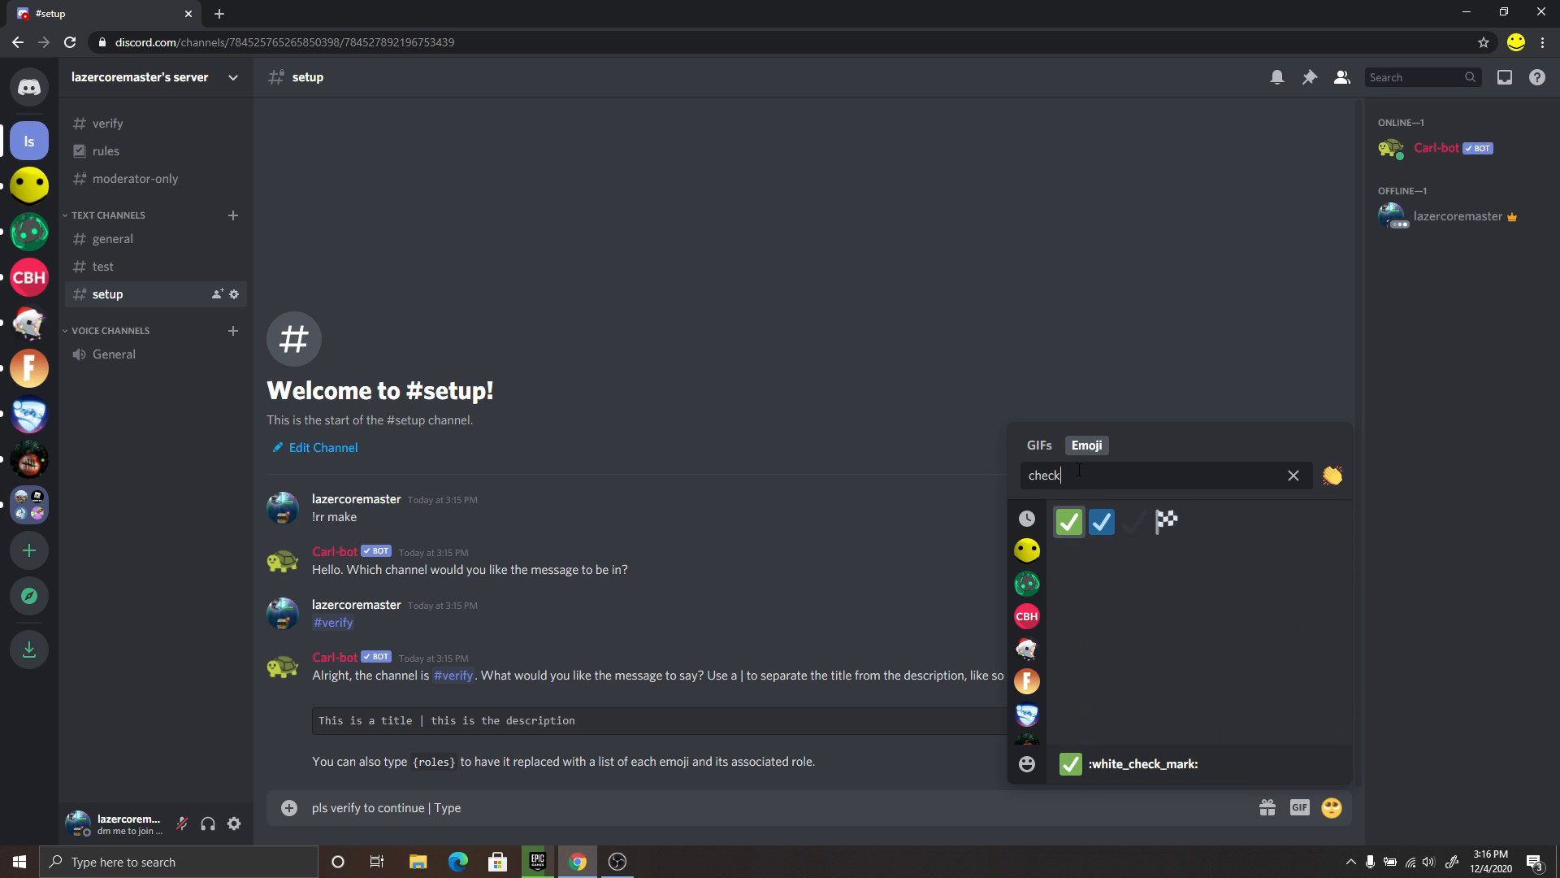
left_click(1069, 525)
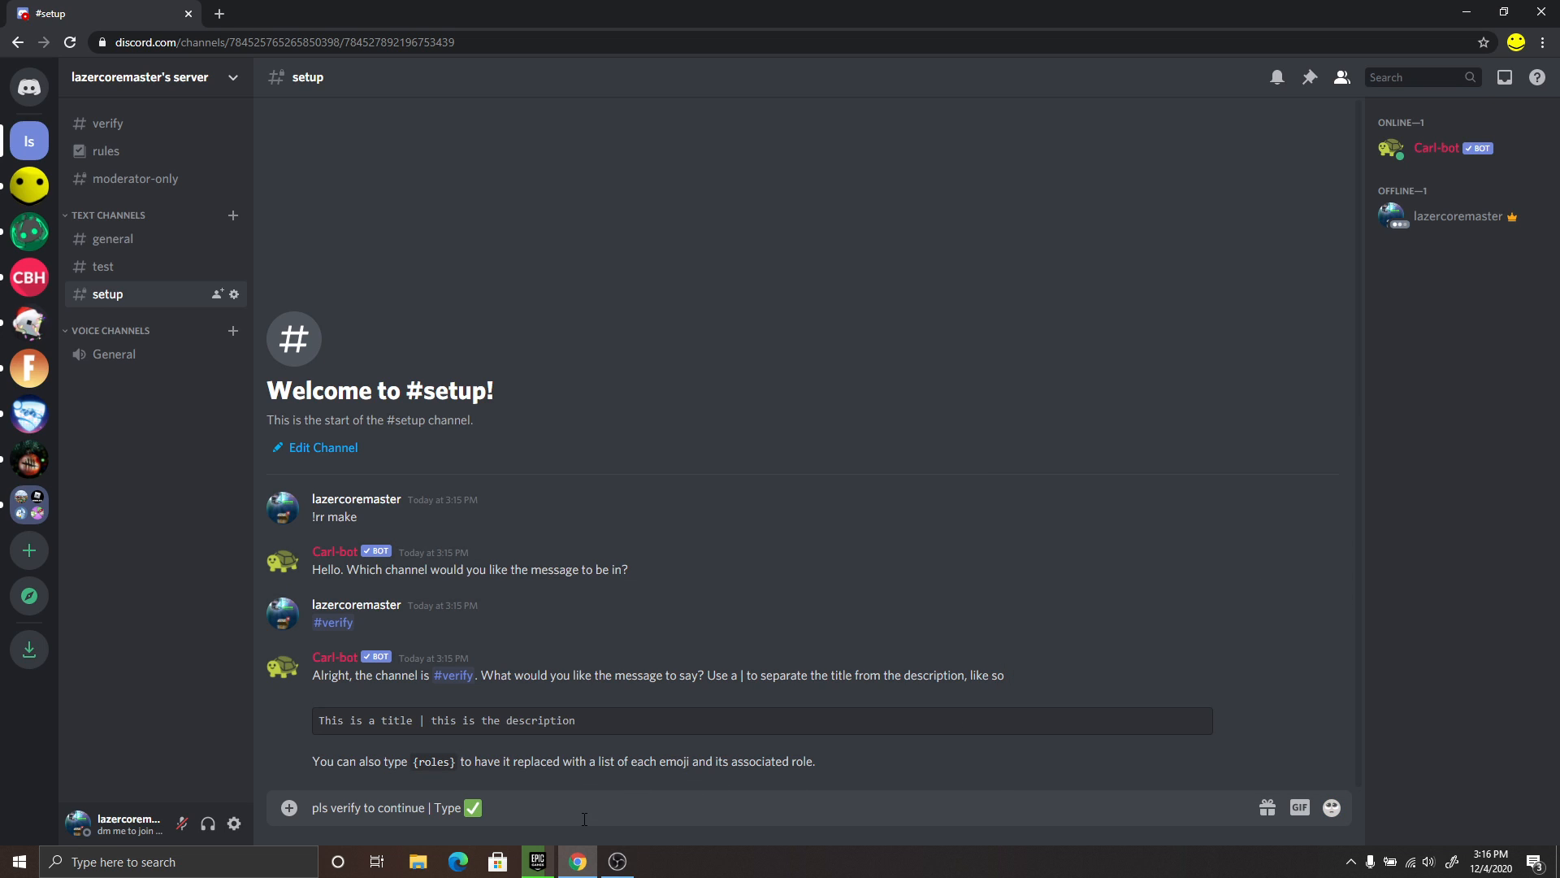
type("to verify")
key("Return")
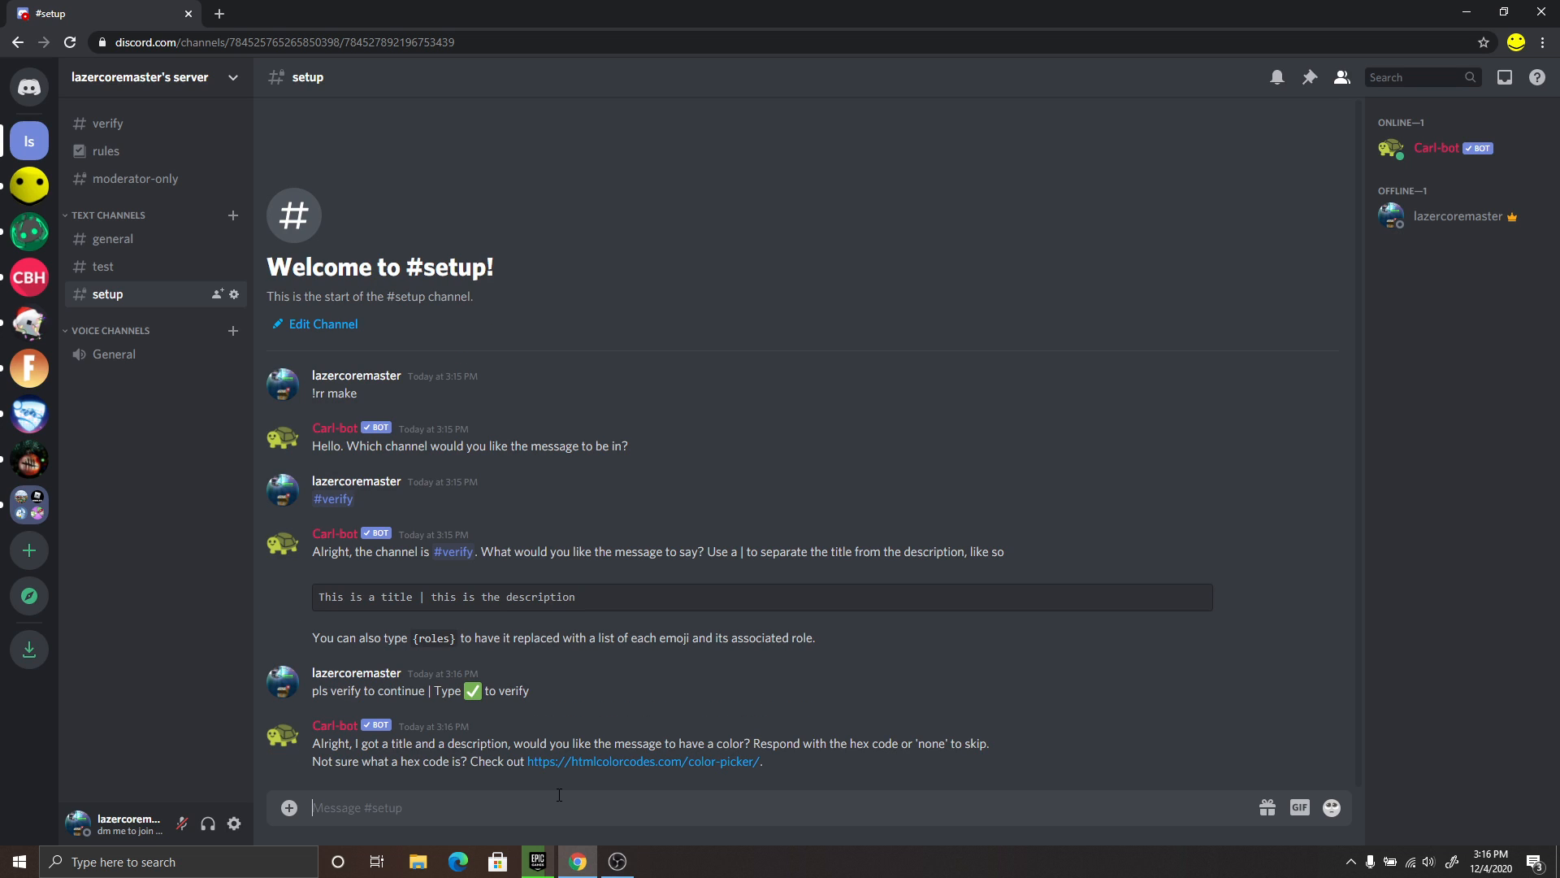
type("none")
key("Return")
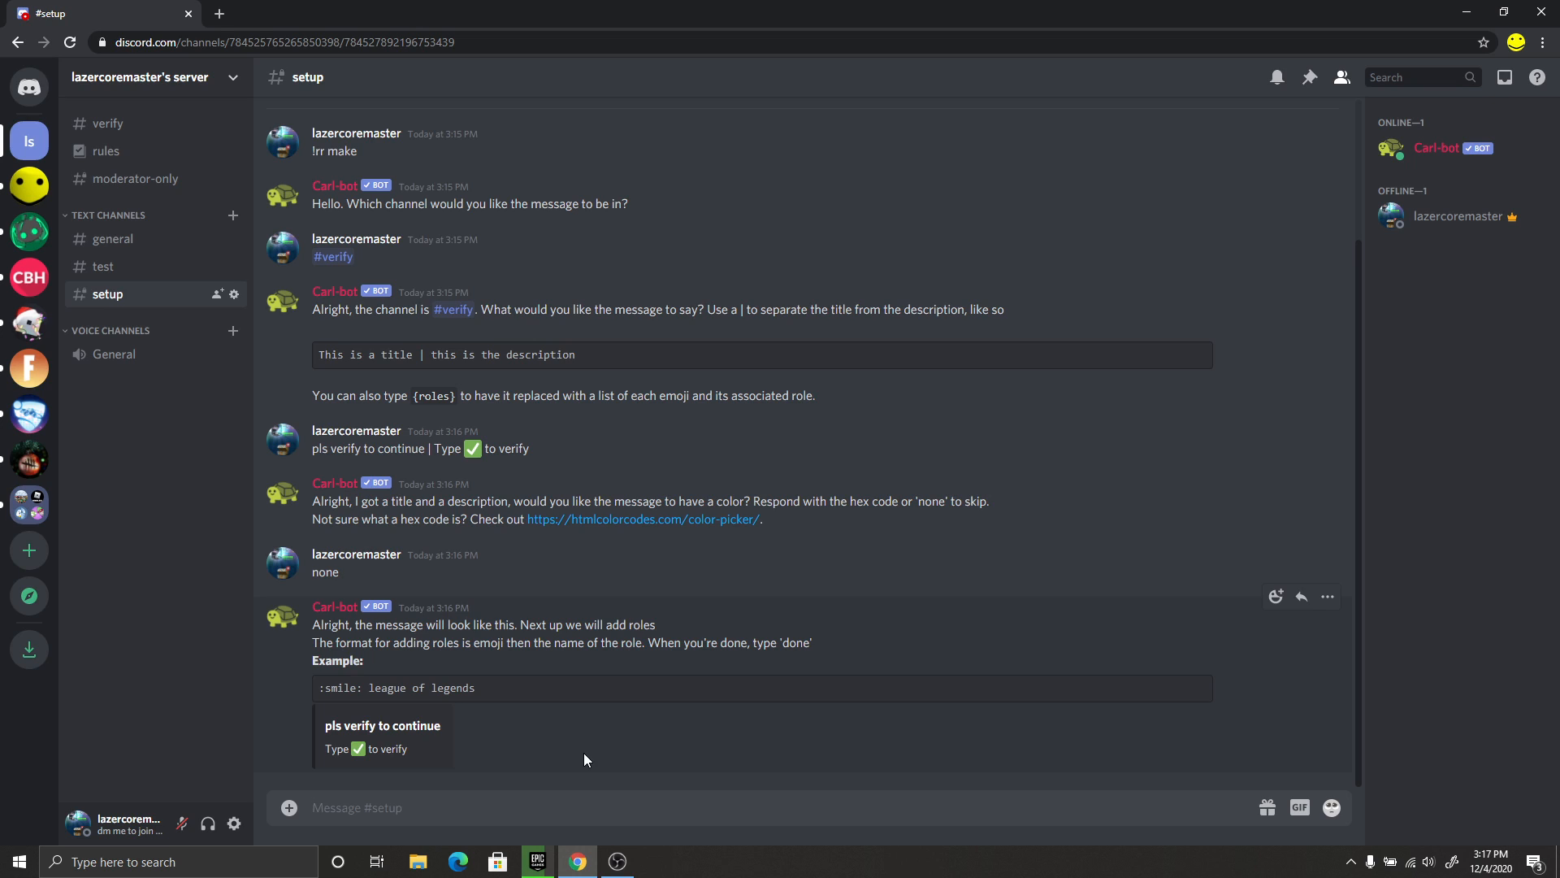
left_click(1333, 812)
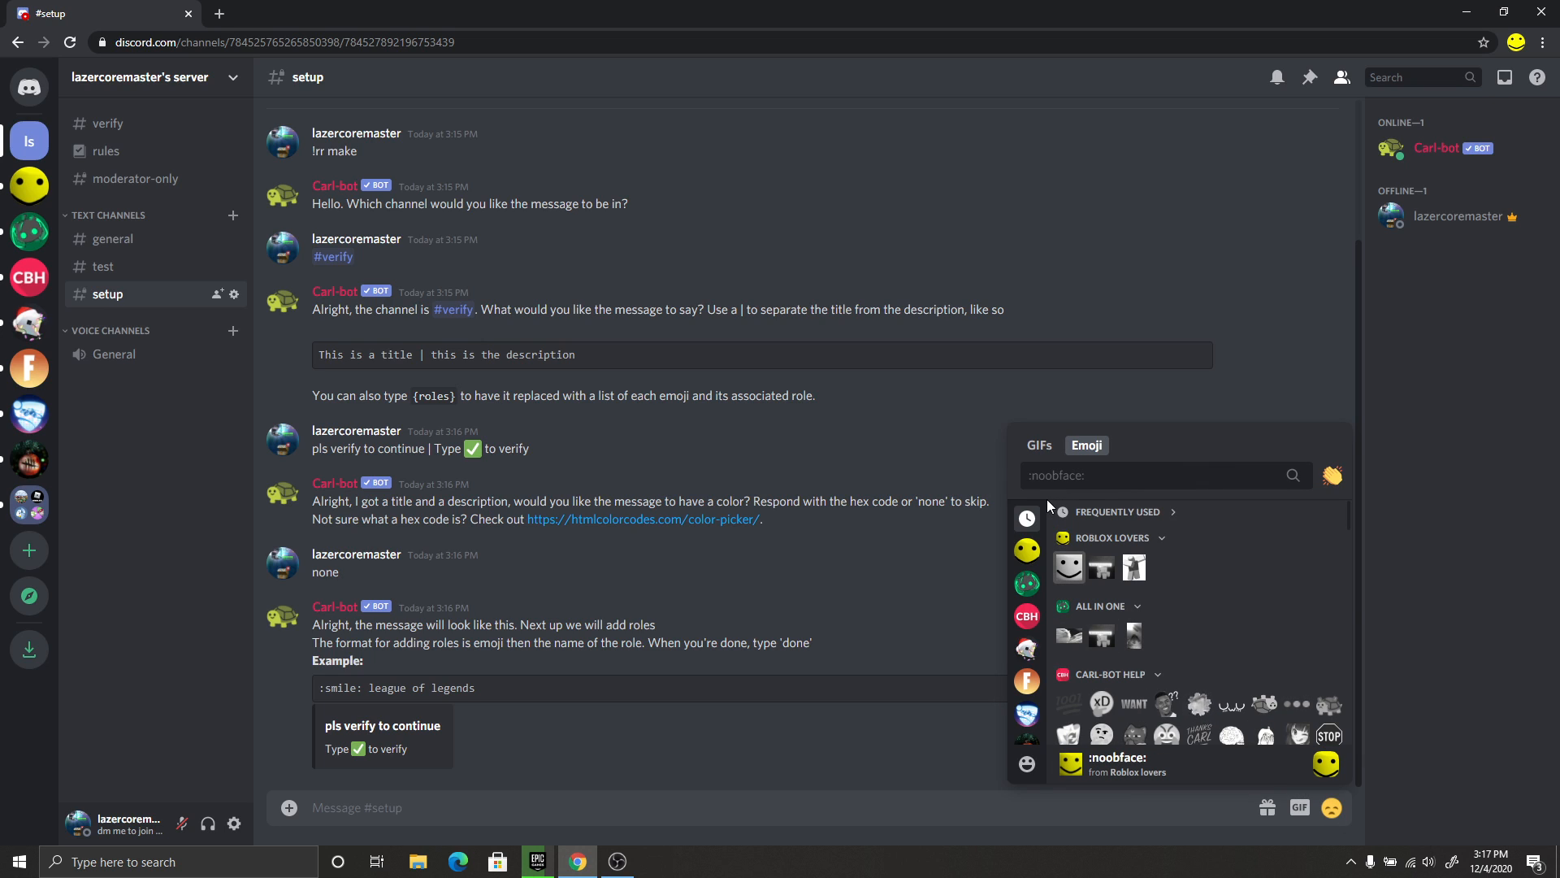
type("!")
key("BackSpace")
type("check")
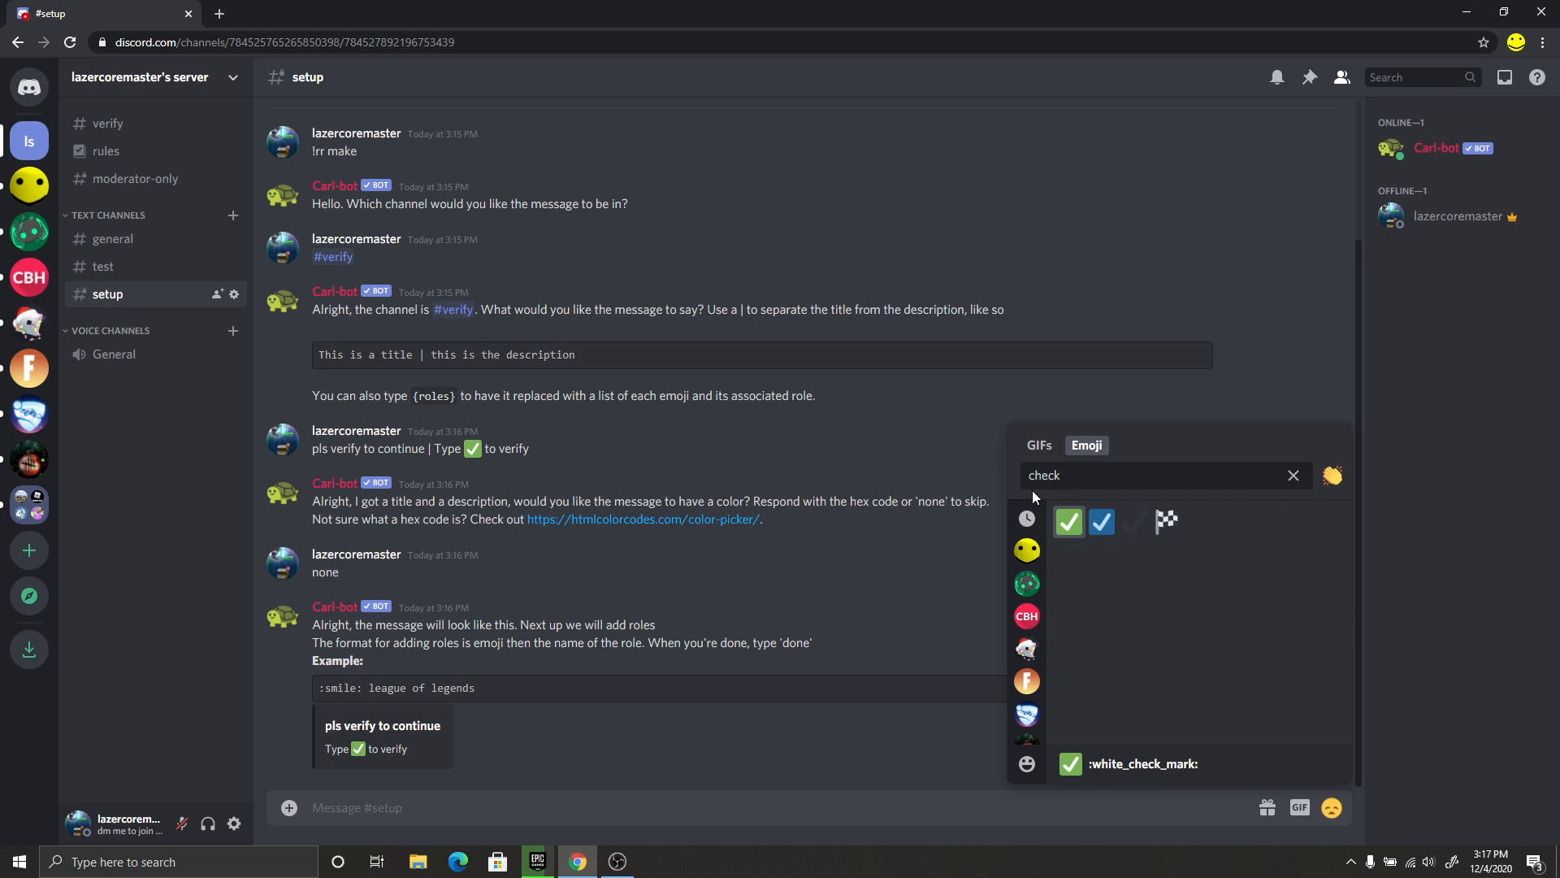
left_click(1070, 521)
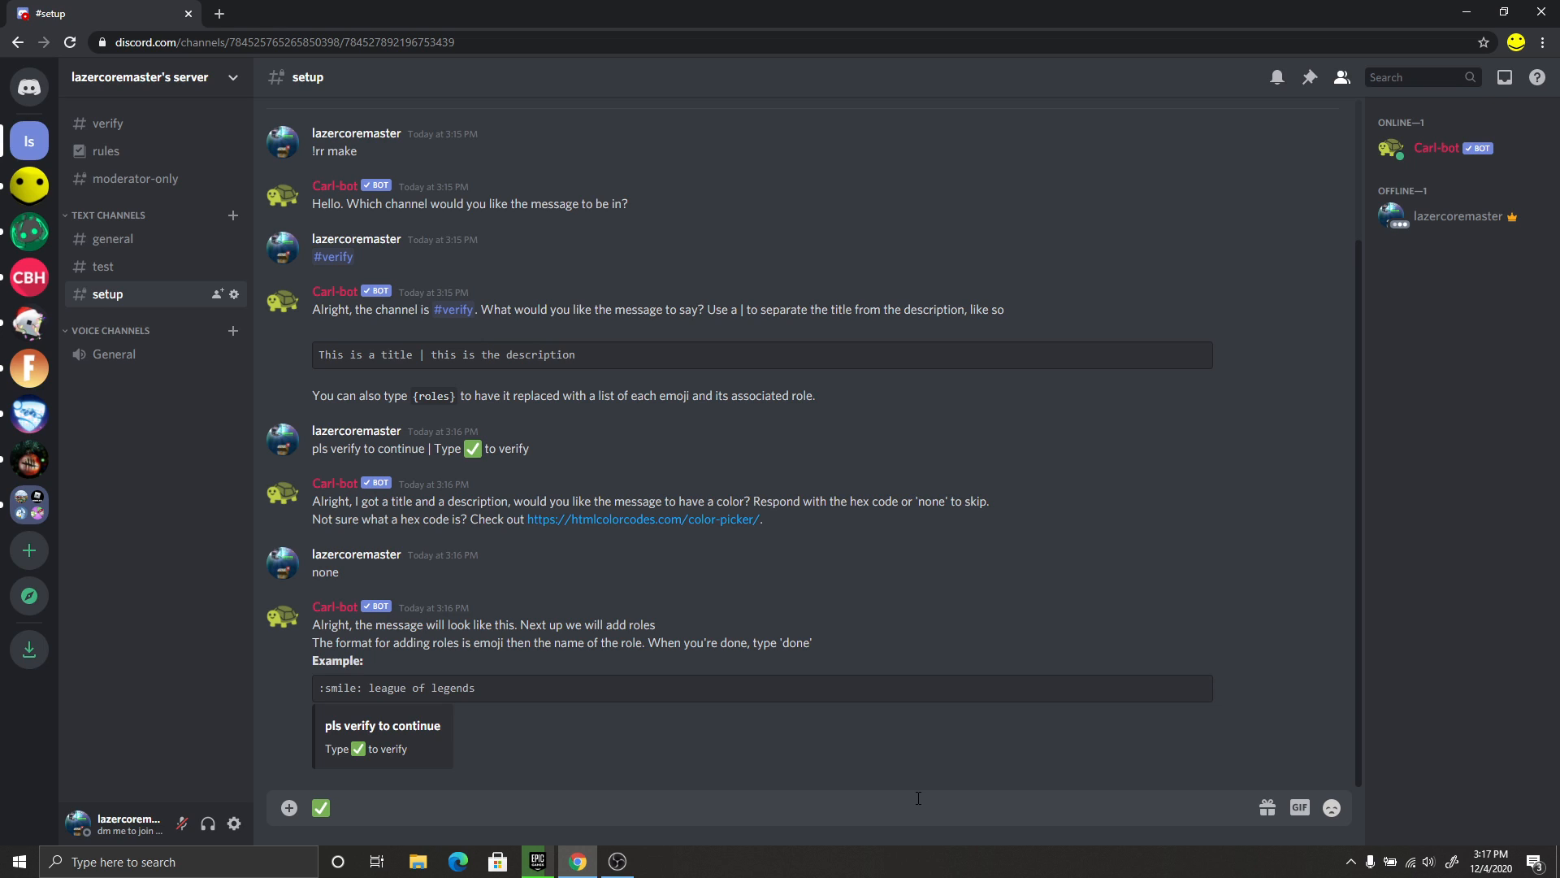
type("@")
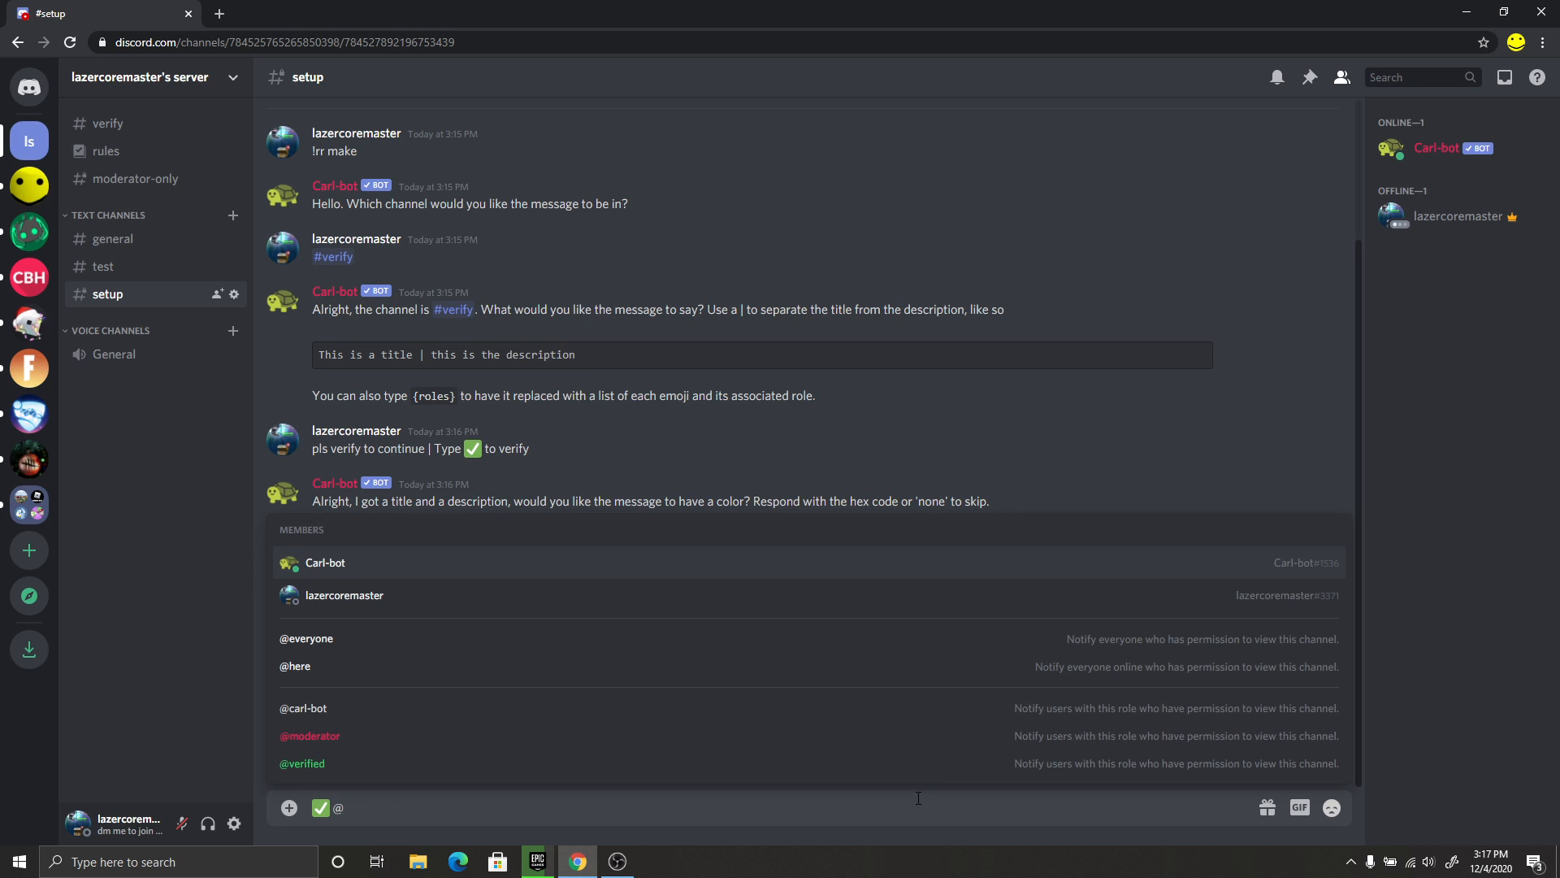
left_click(650, 764)
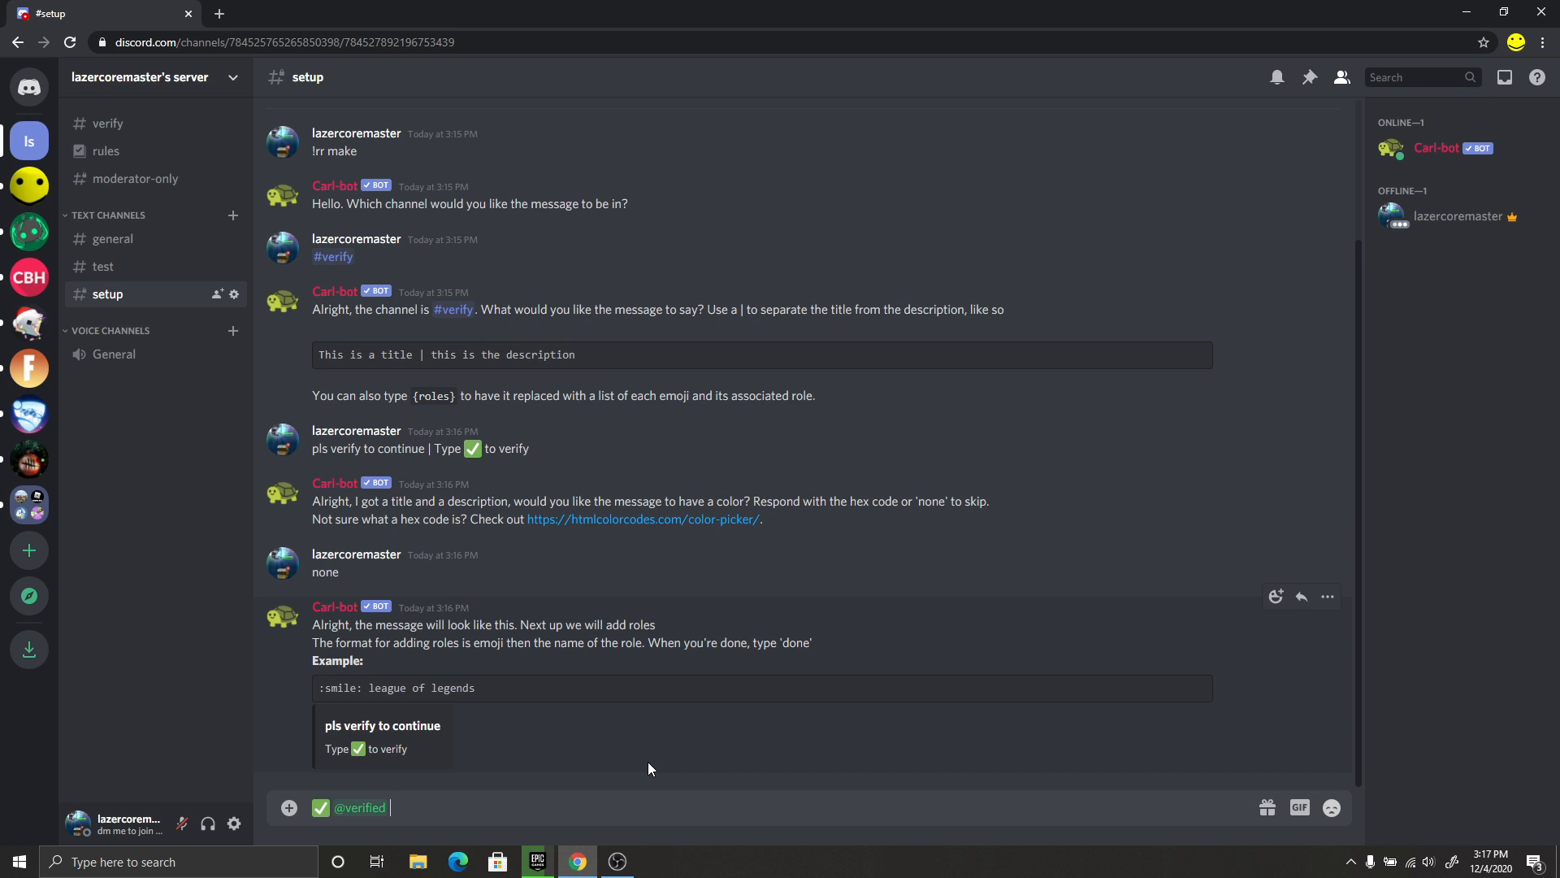
key("Return")
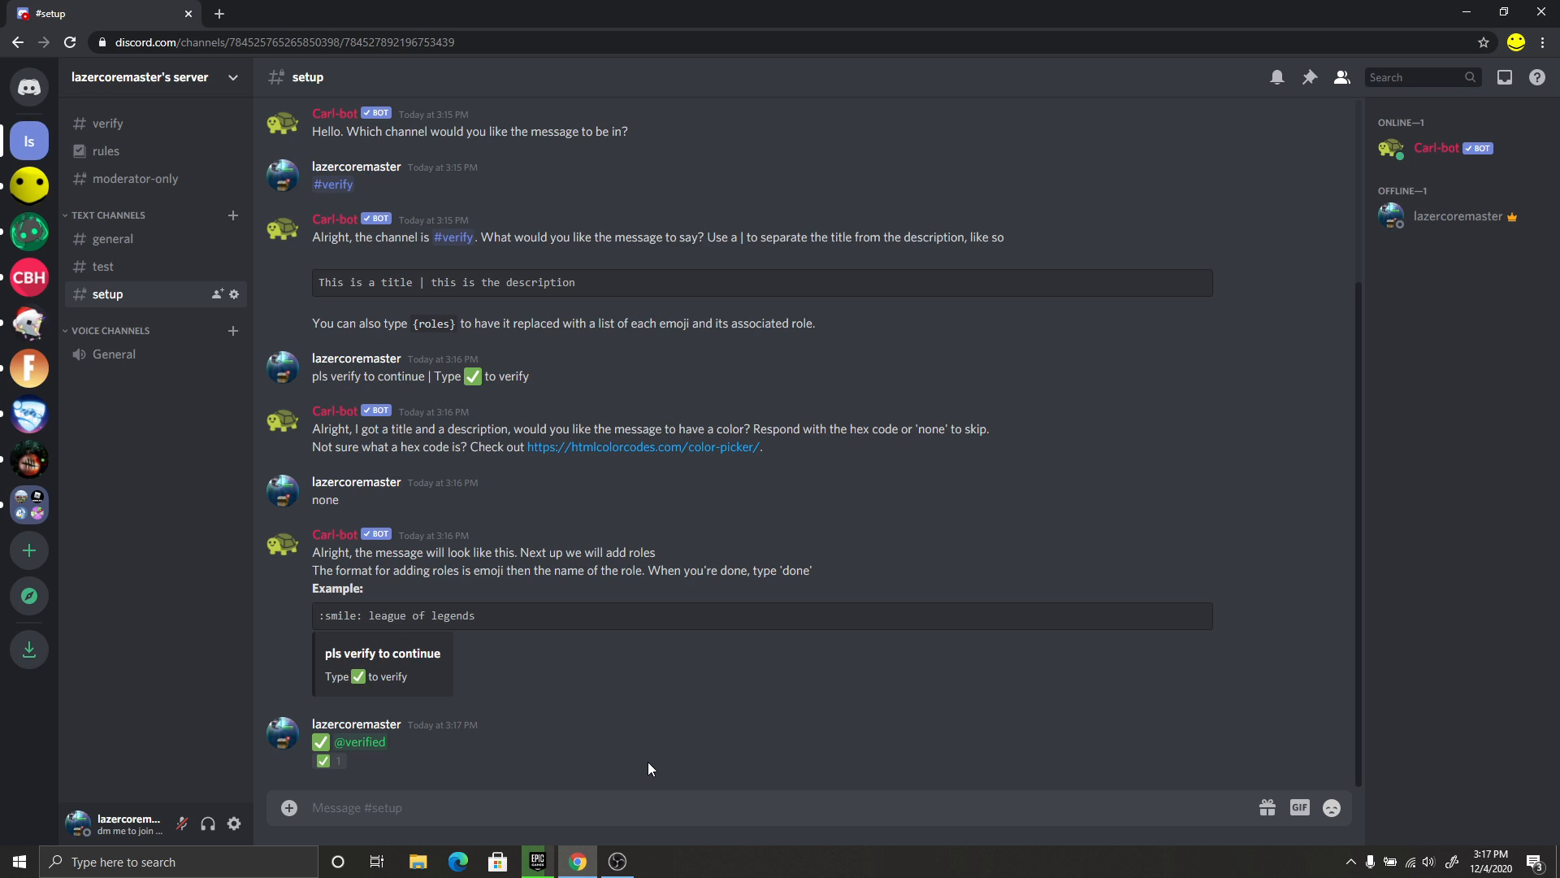
left_click(333, 760)
left_click(347, 765)
left_click(325, 762)
left_click(1475, 218)
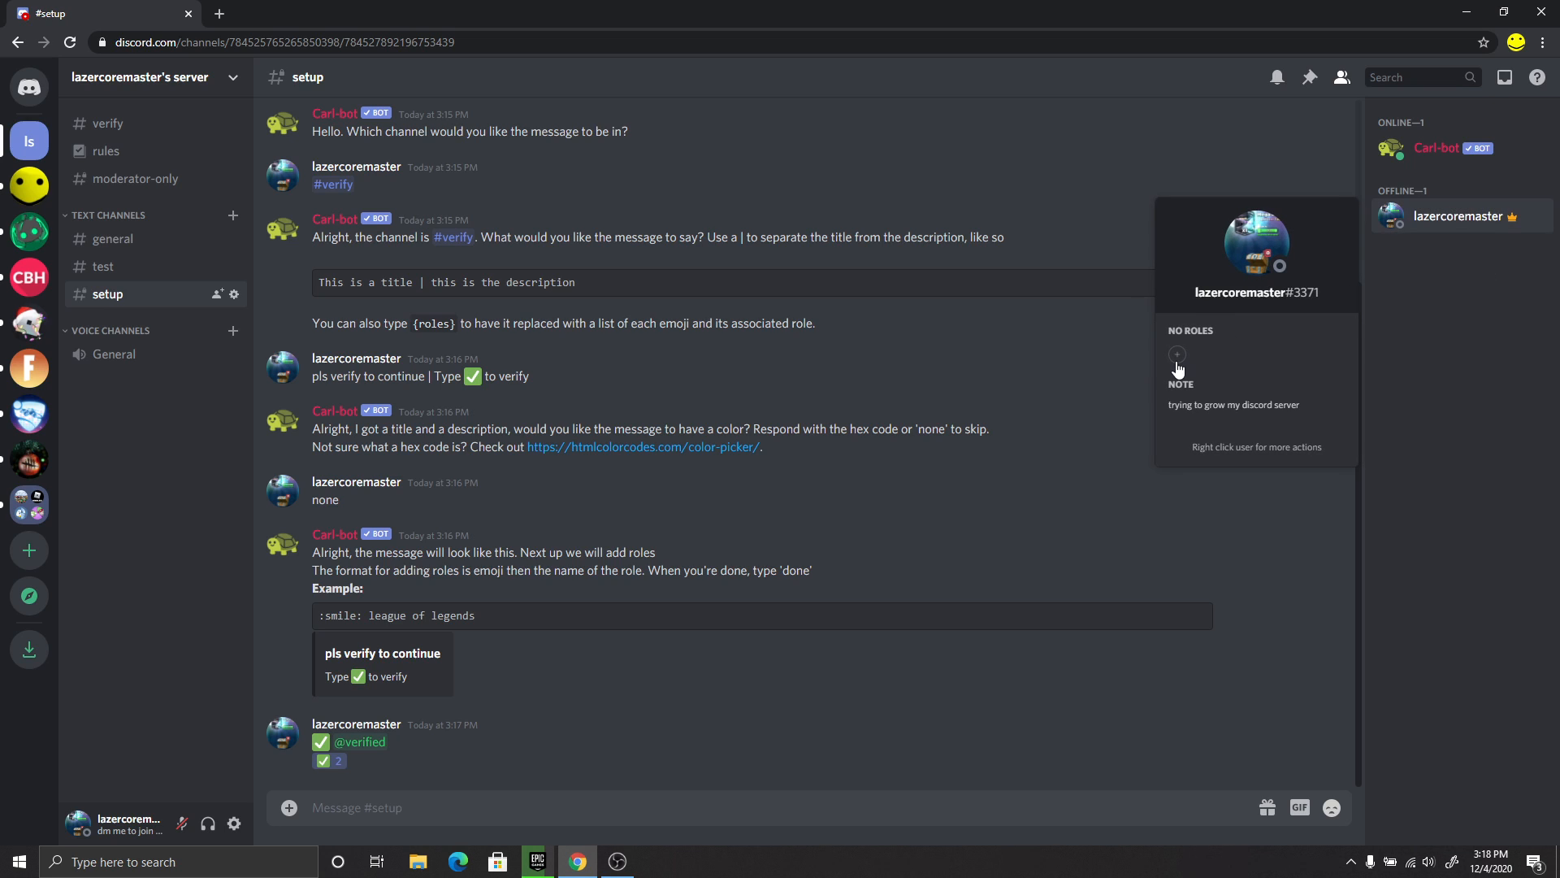
left_click(1017, 805)
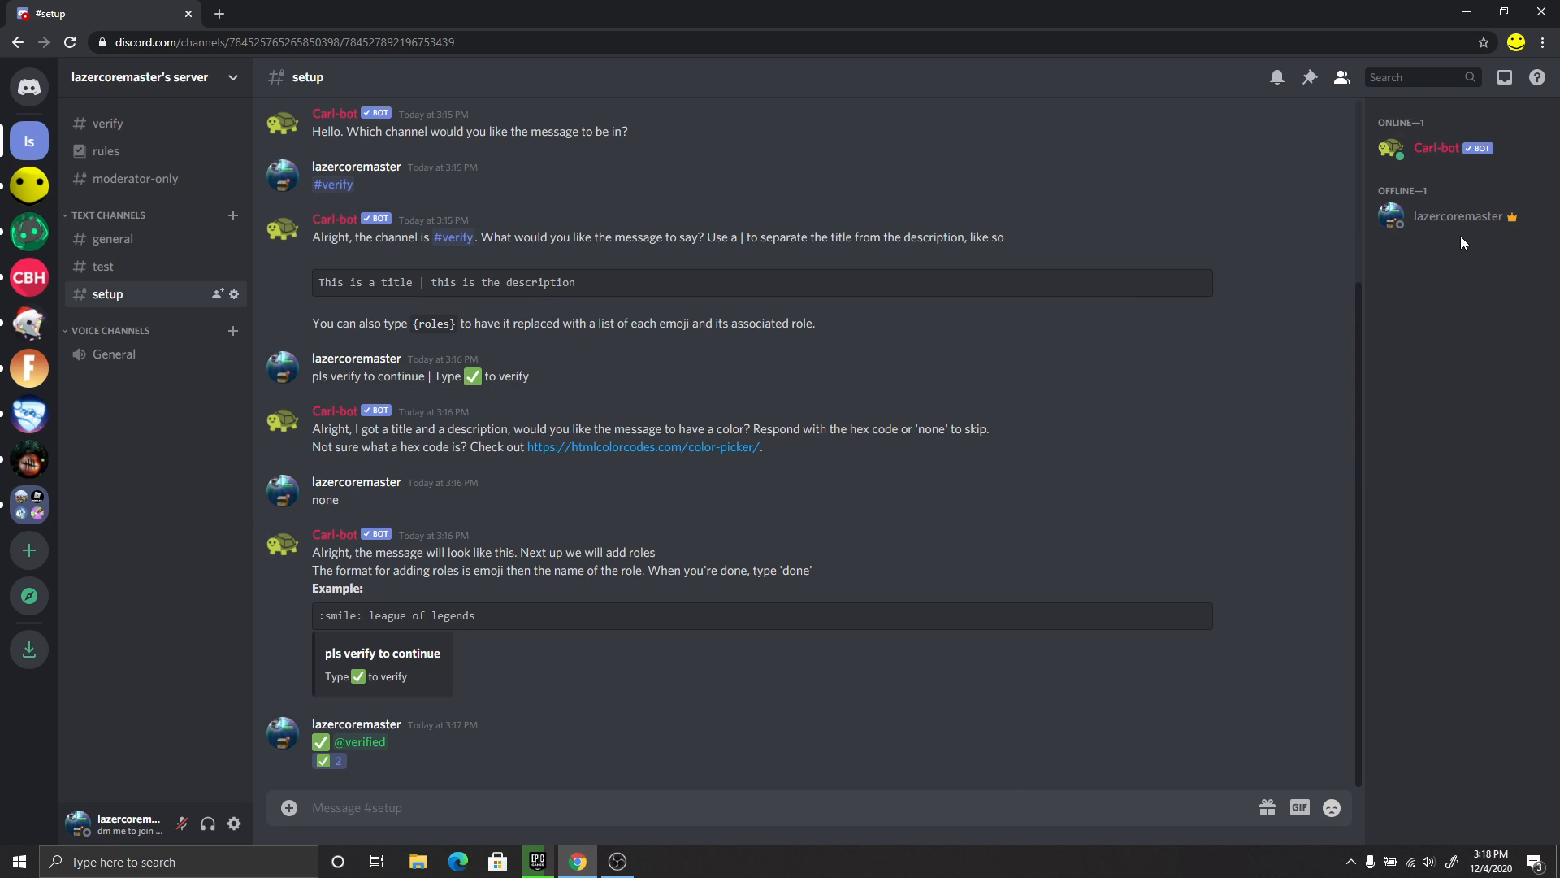
Step: Change the account's status to Idle and check its assigned roles again from its profile
left_click(78, 823)
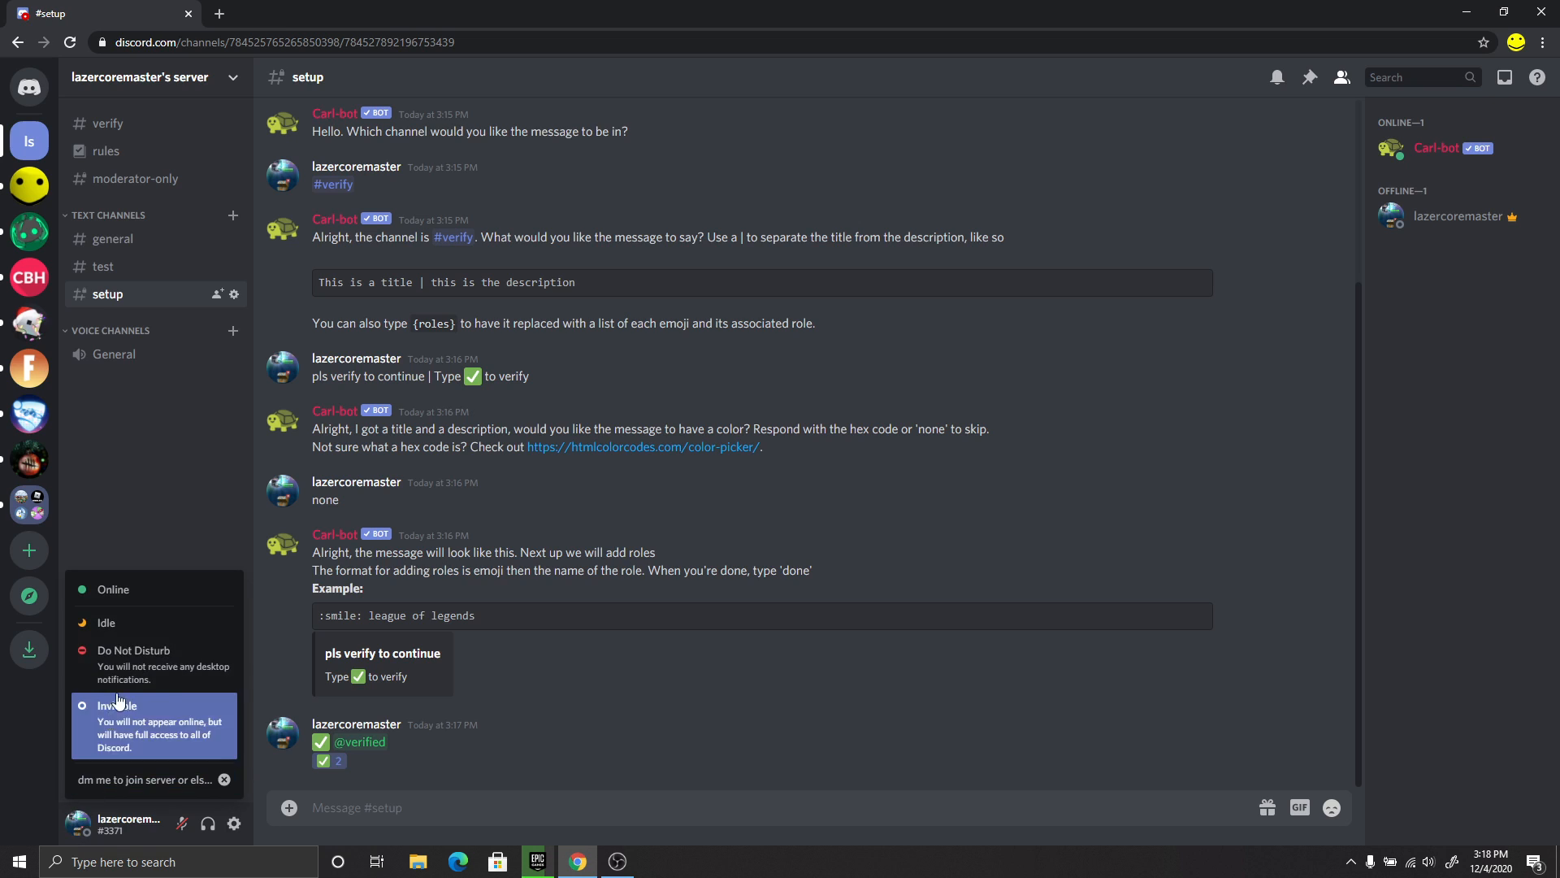
left_click(106, 623)
left_click(289, 745)
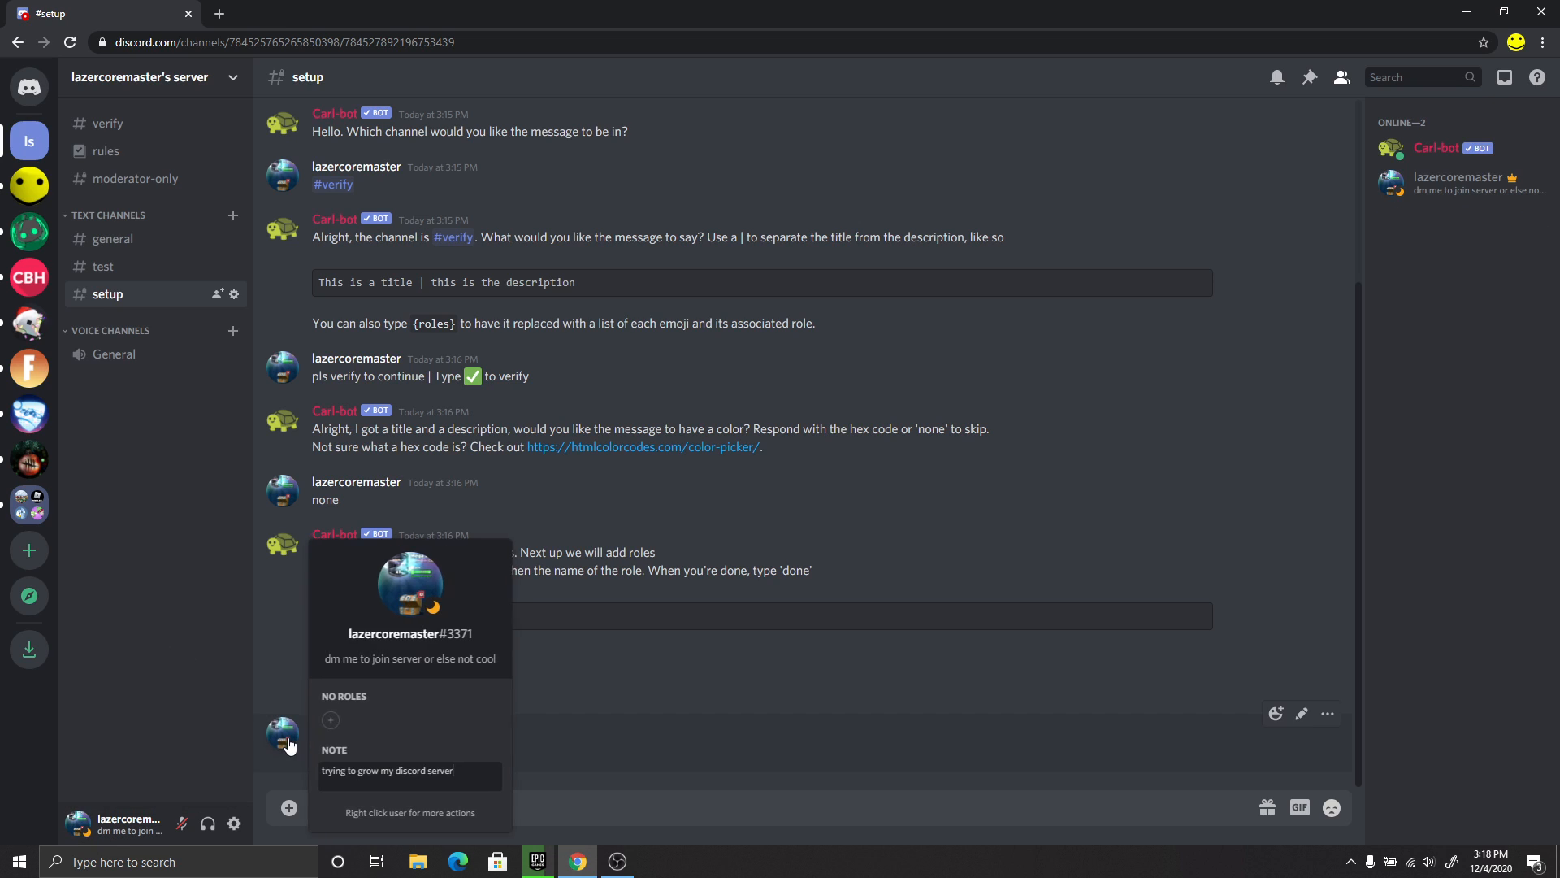
key("Escape")
left_click(329, 760)
left_click(1430, 183)
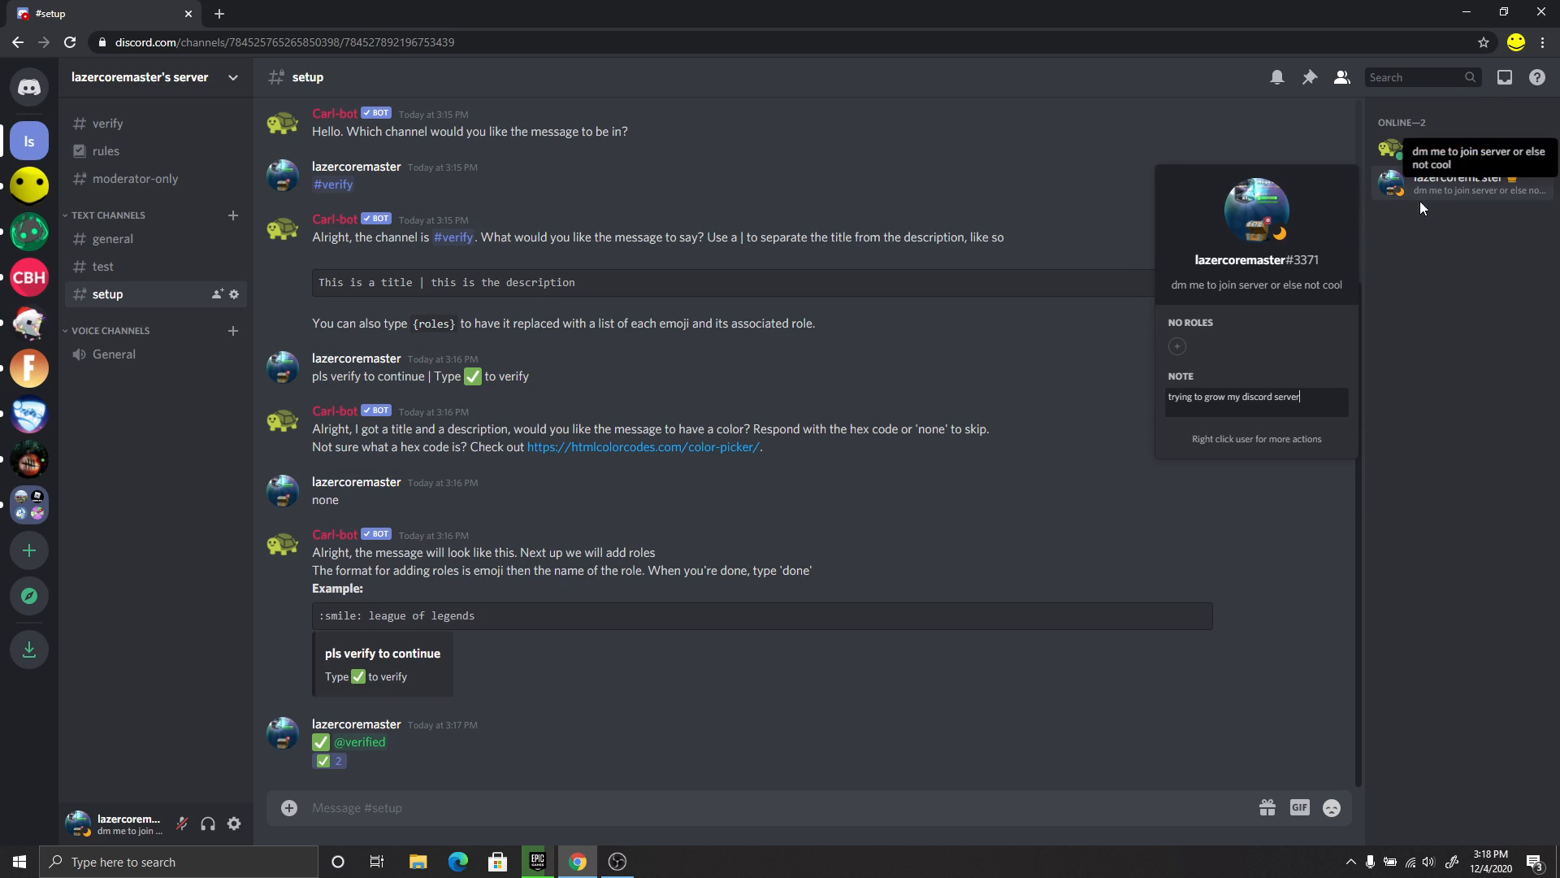
left_click(1177, 349)
left_click(1199, 650)
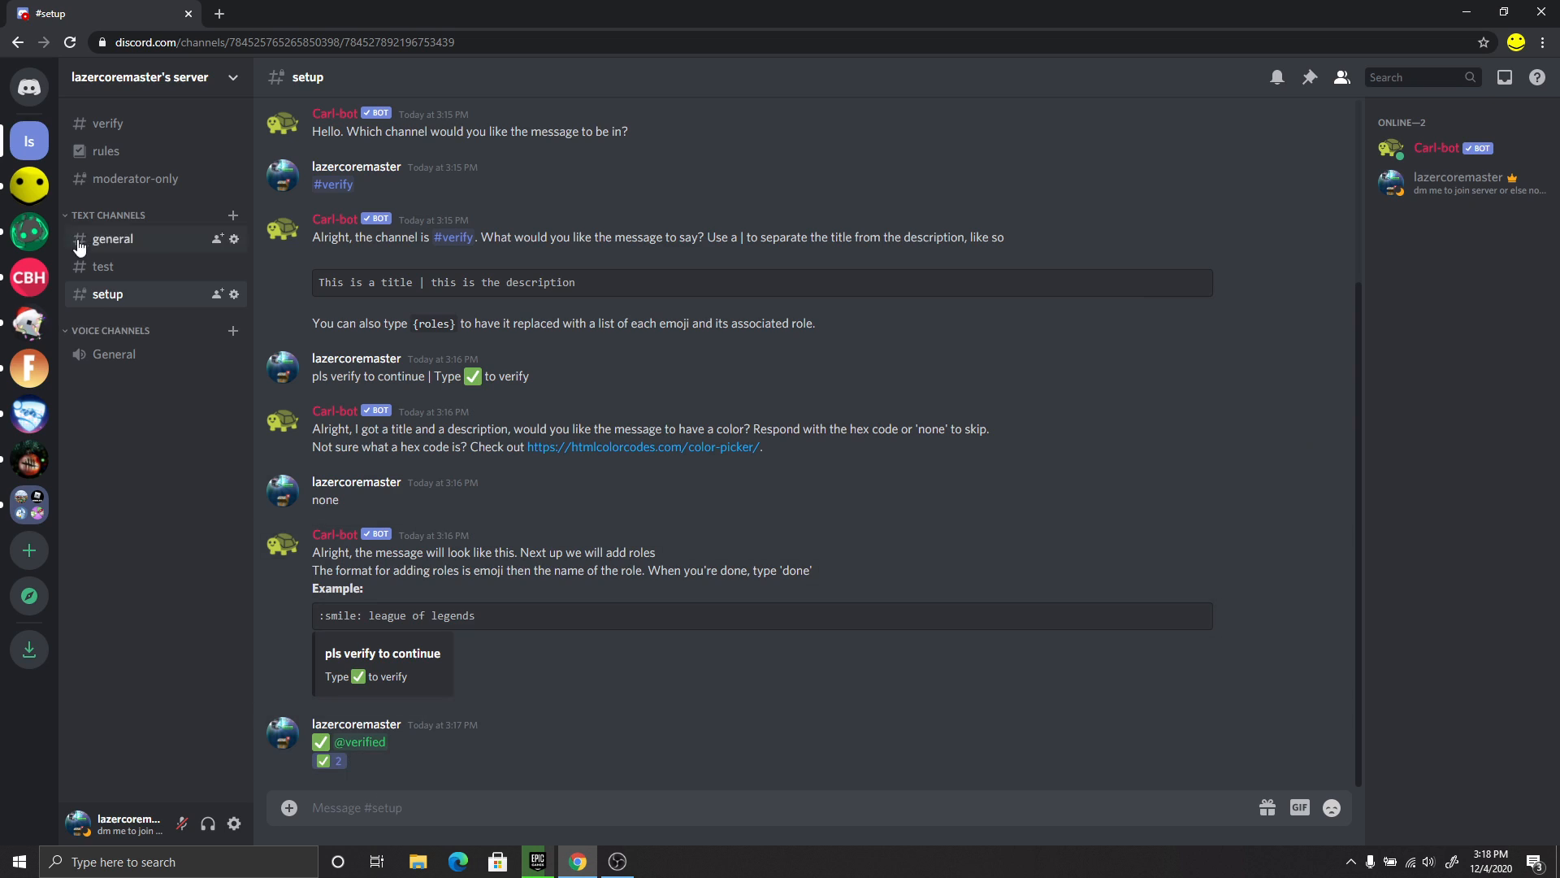
Step: Finish Carl-bot's reaction role setup by answering done in the setup channel
type("done")
key("Return")
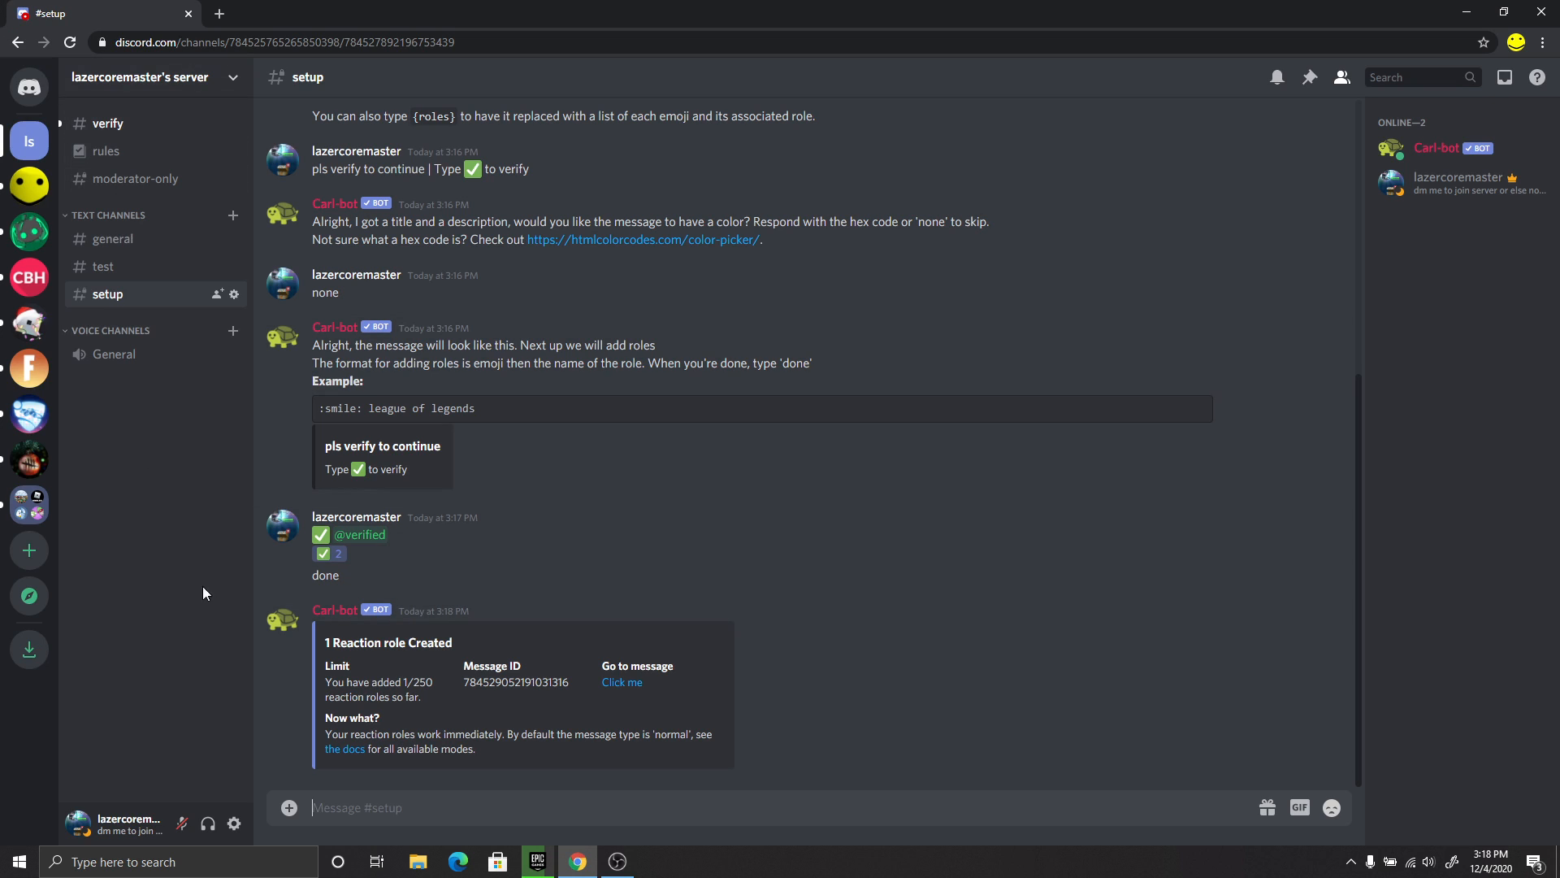
left_click(333, 557)
left_click(334, 556)
Step: Test the verification by reacting with the check mark to Carl-bot's message in the verify channel
left_click(166, 132)
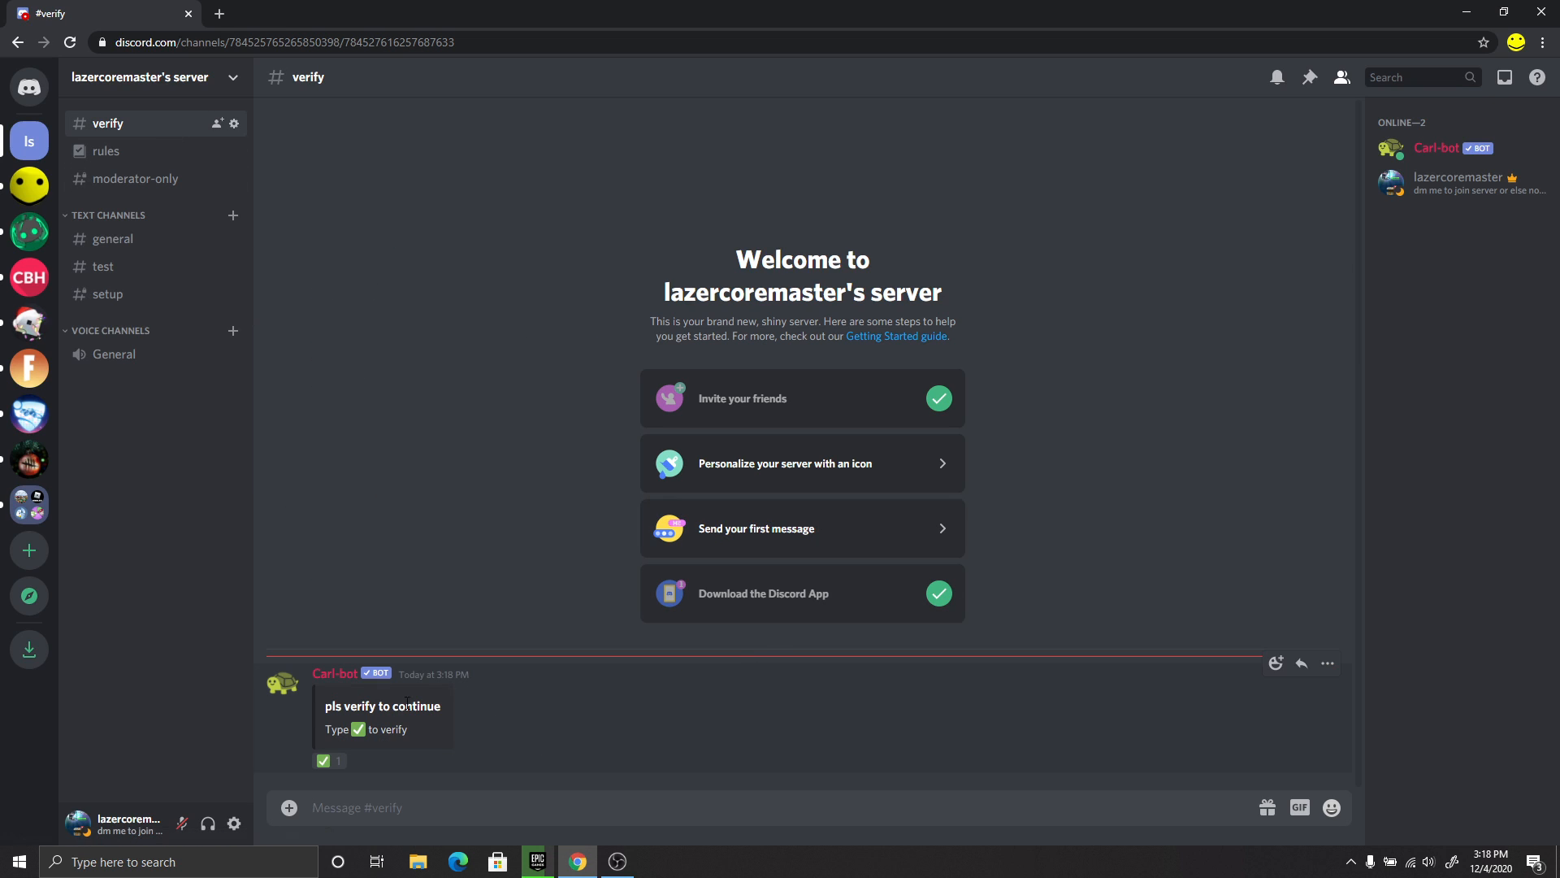
left_click(330, 761)
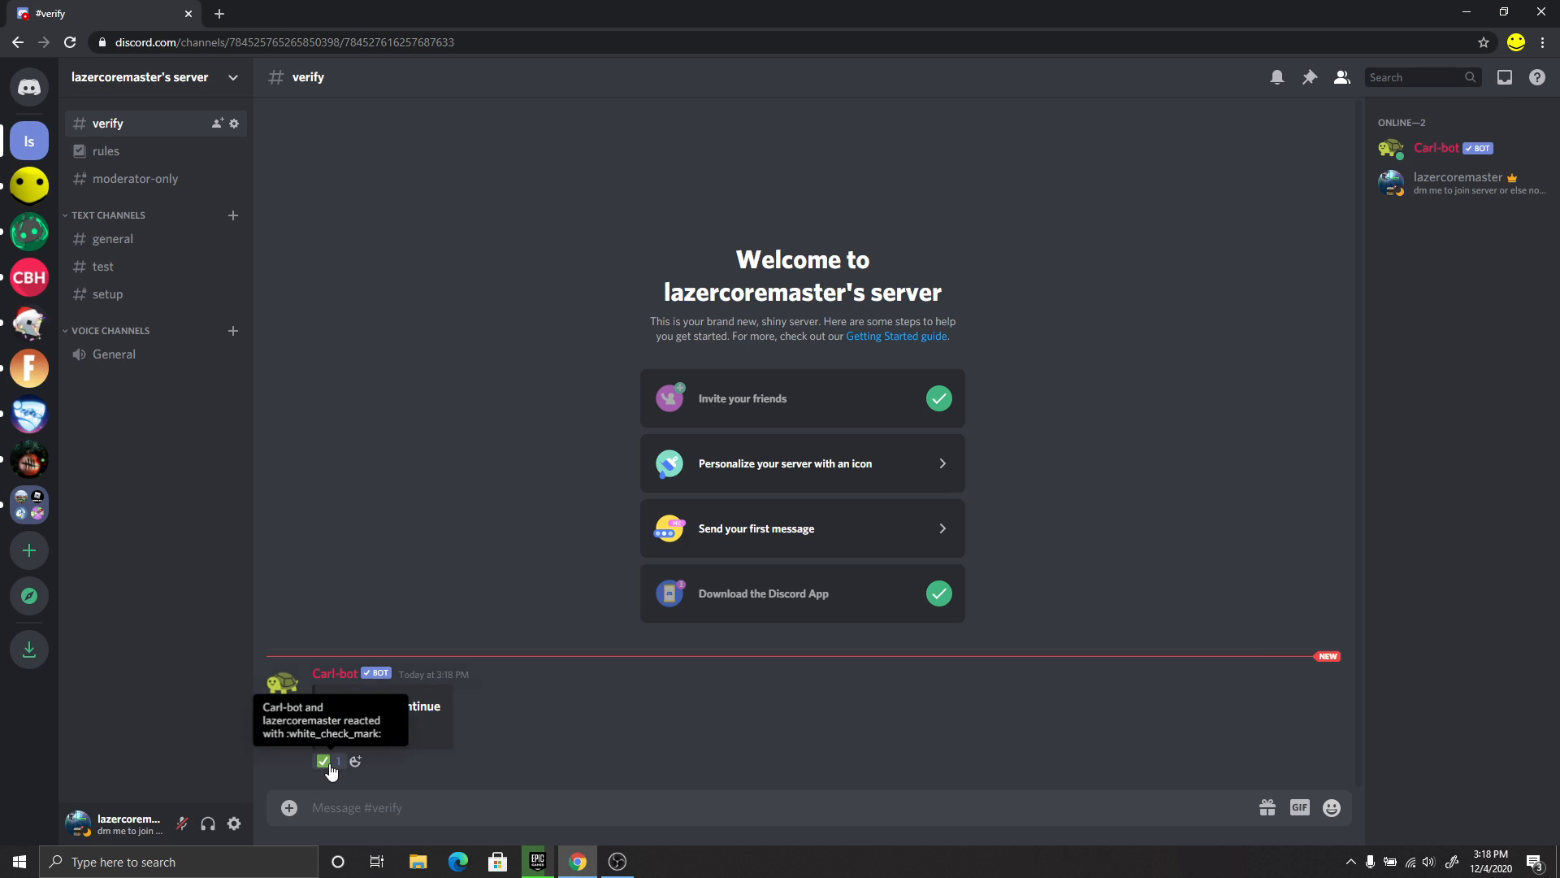
left_click(1466, 203)
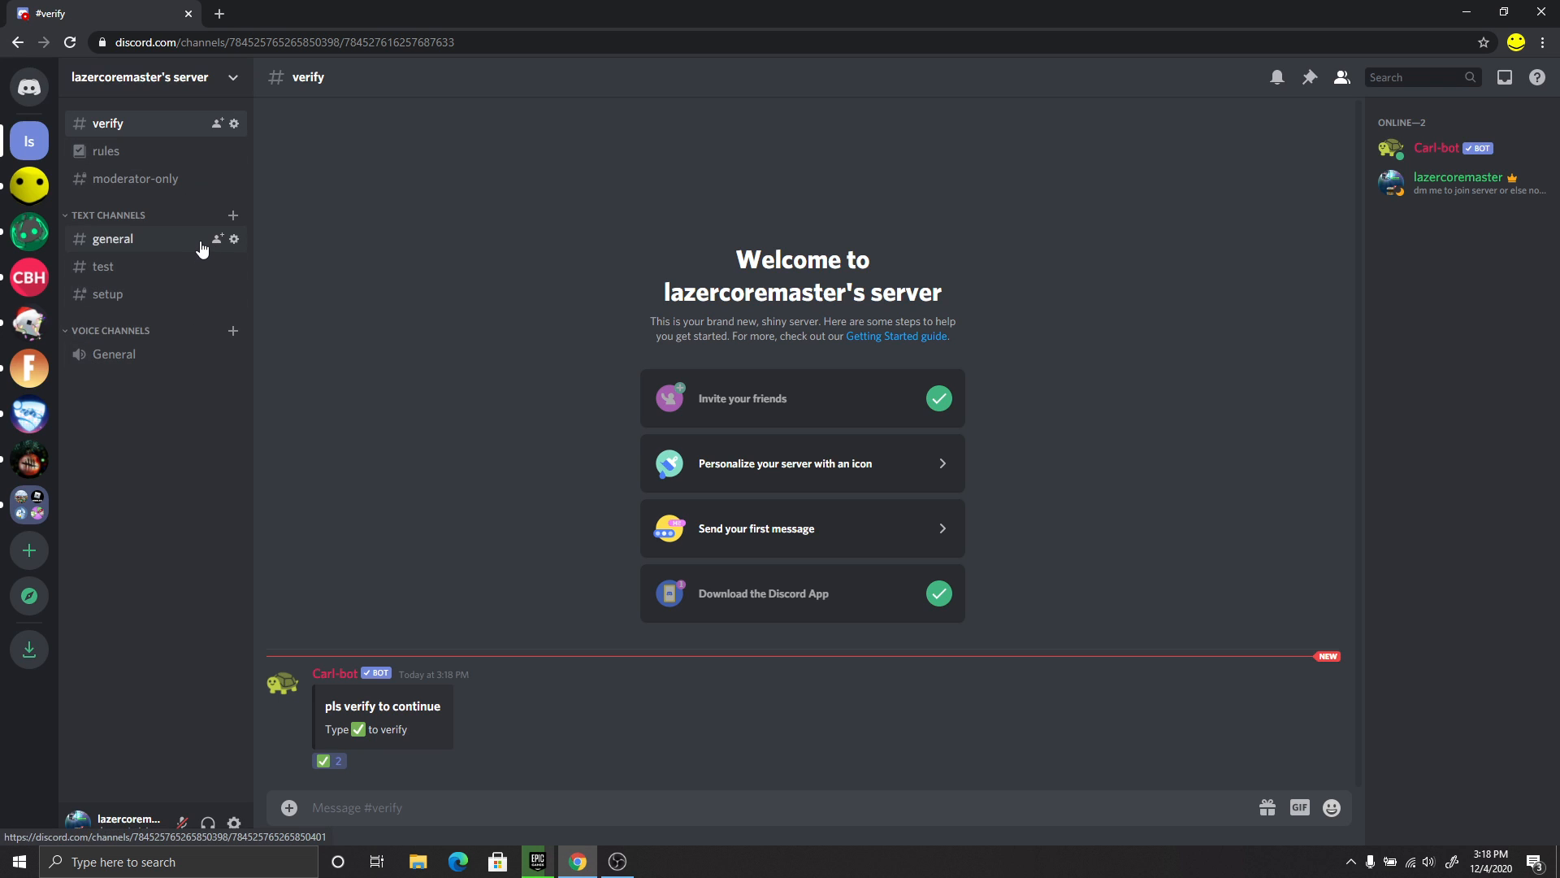
Step: Add the verified role to the permissions of the general text channel
left_click_drag(155, 241, 172, 255)
left_click(234, 240)
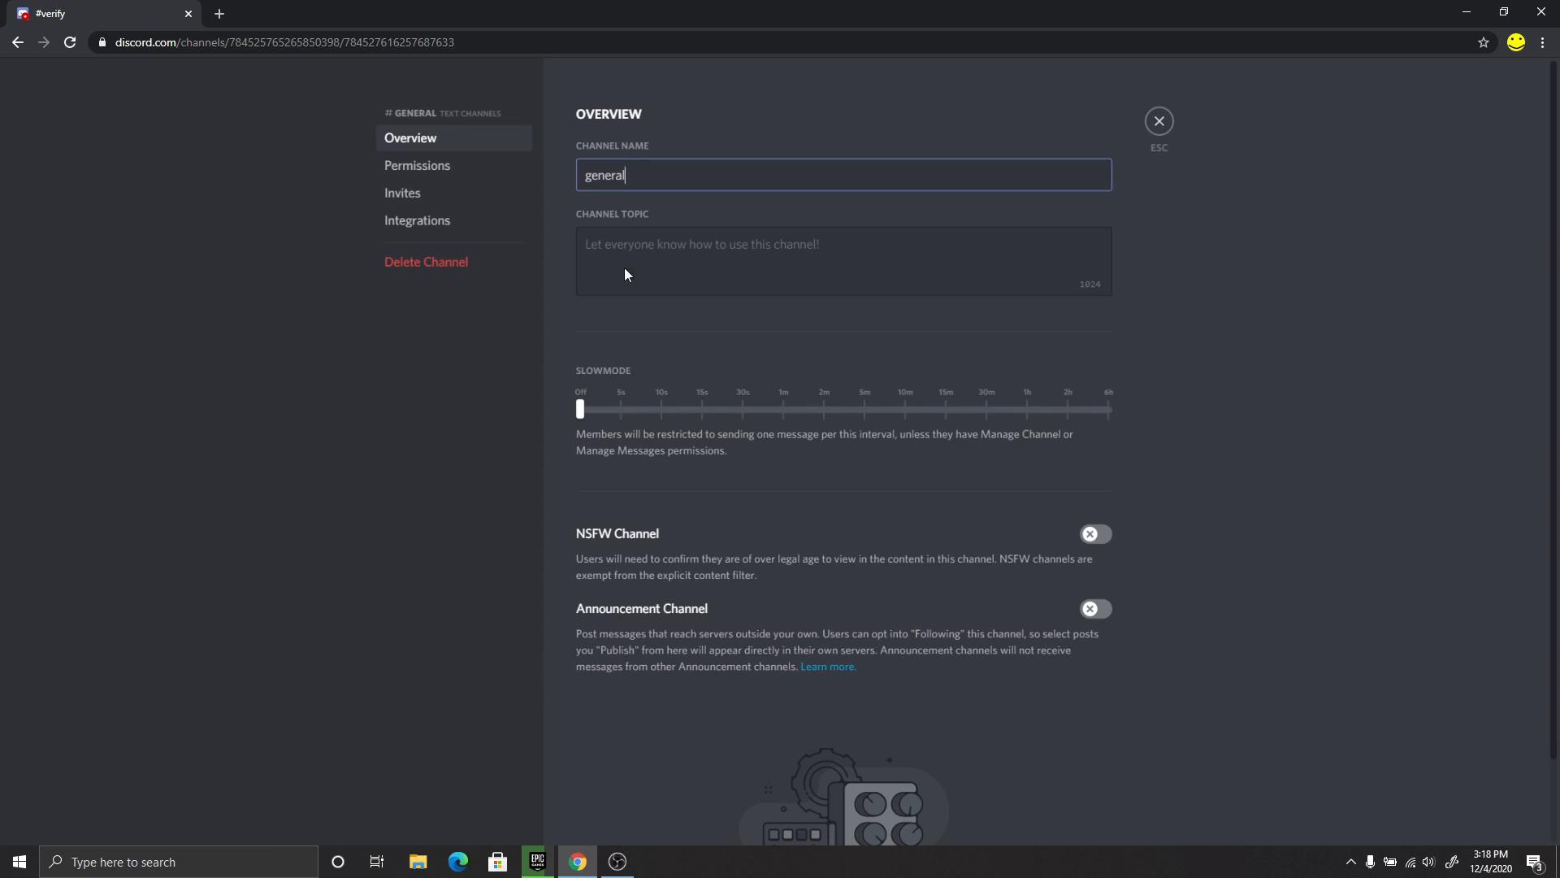
left_click(446, 169)
left_click(699, 167)
left_click(698, 168)
left_click(698, 169)
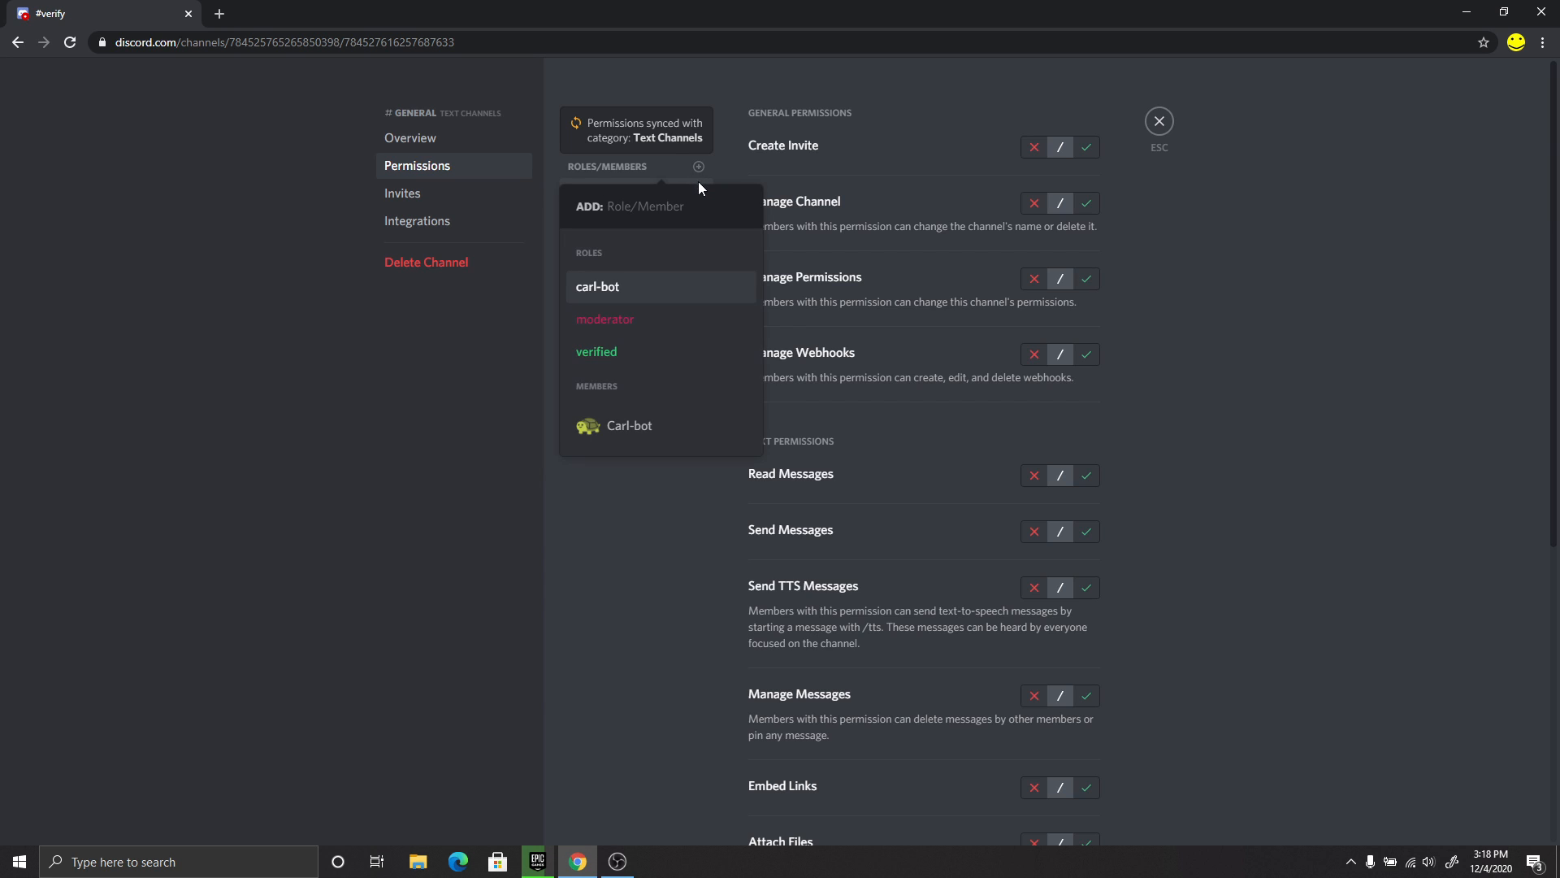
left_click(698, 167)
left_click(699, 173)
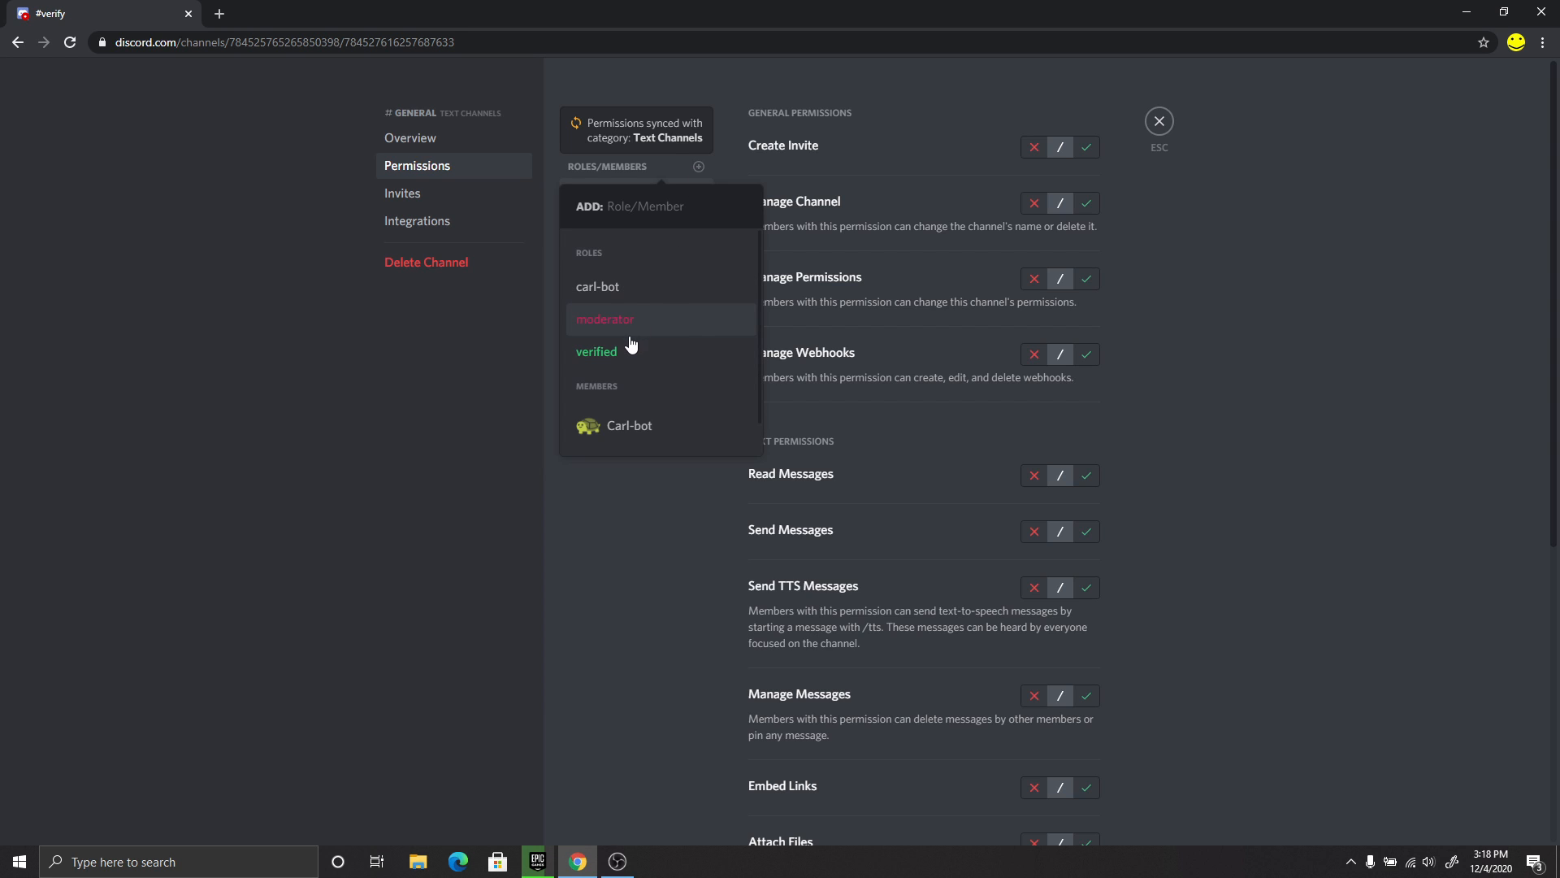
left_click(627, 345)
Step: Allow Send Messages and Read Messages for the verified role in general, save the changes and leave the channel settings
scroll(909, 302, "down", 3)
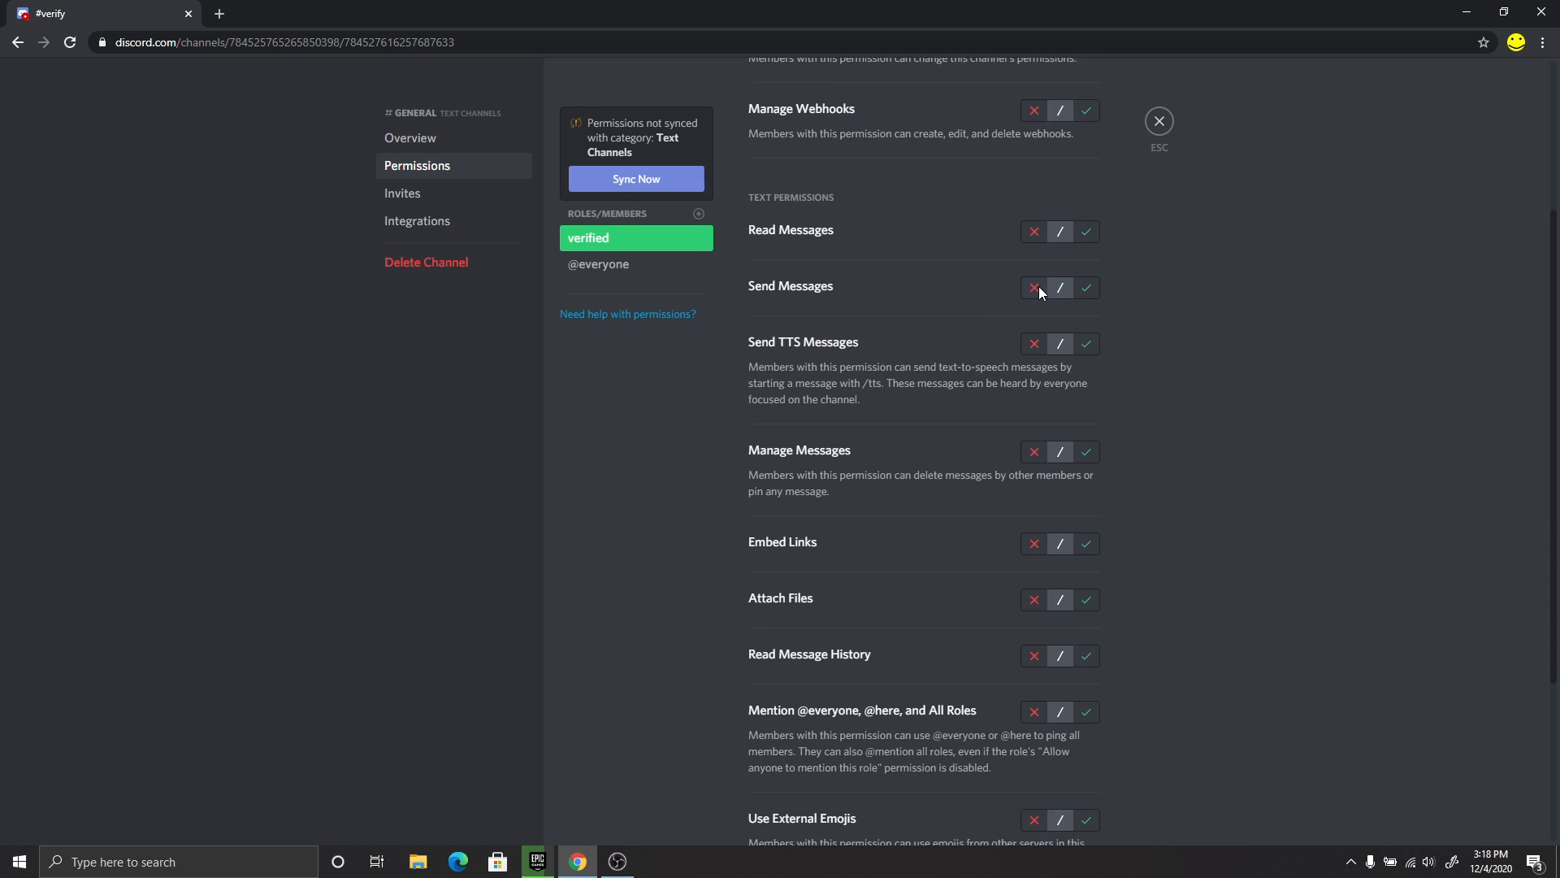
left_click(1086, 289)
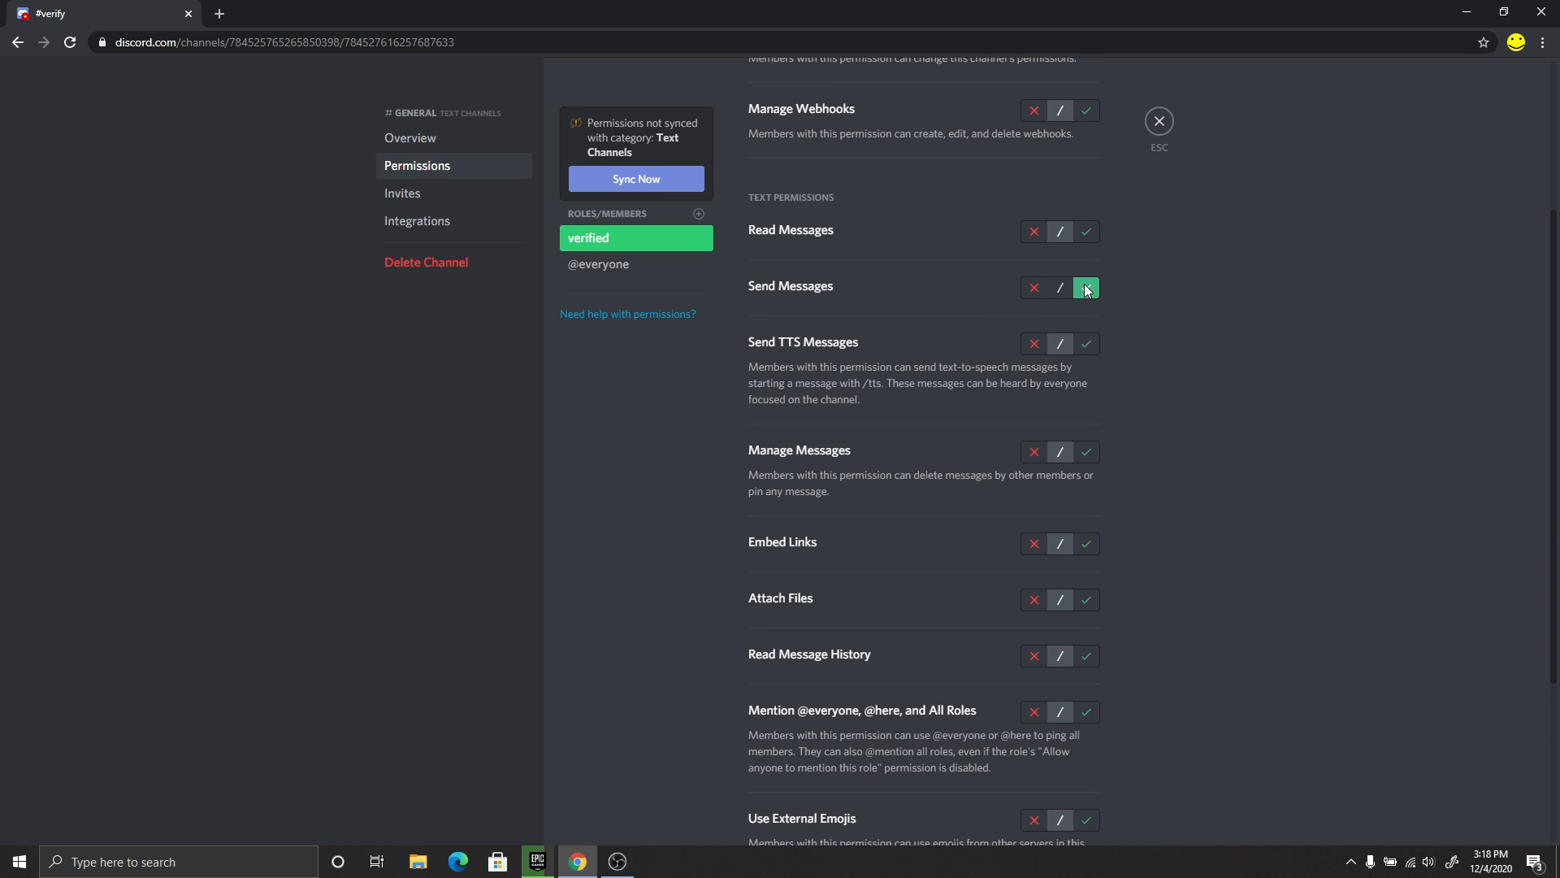
left_click(1086, 232)
left_click(1085, 807)
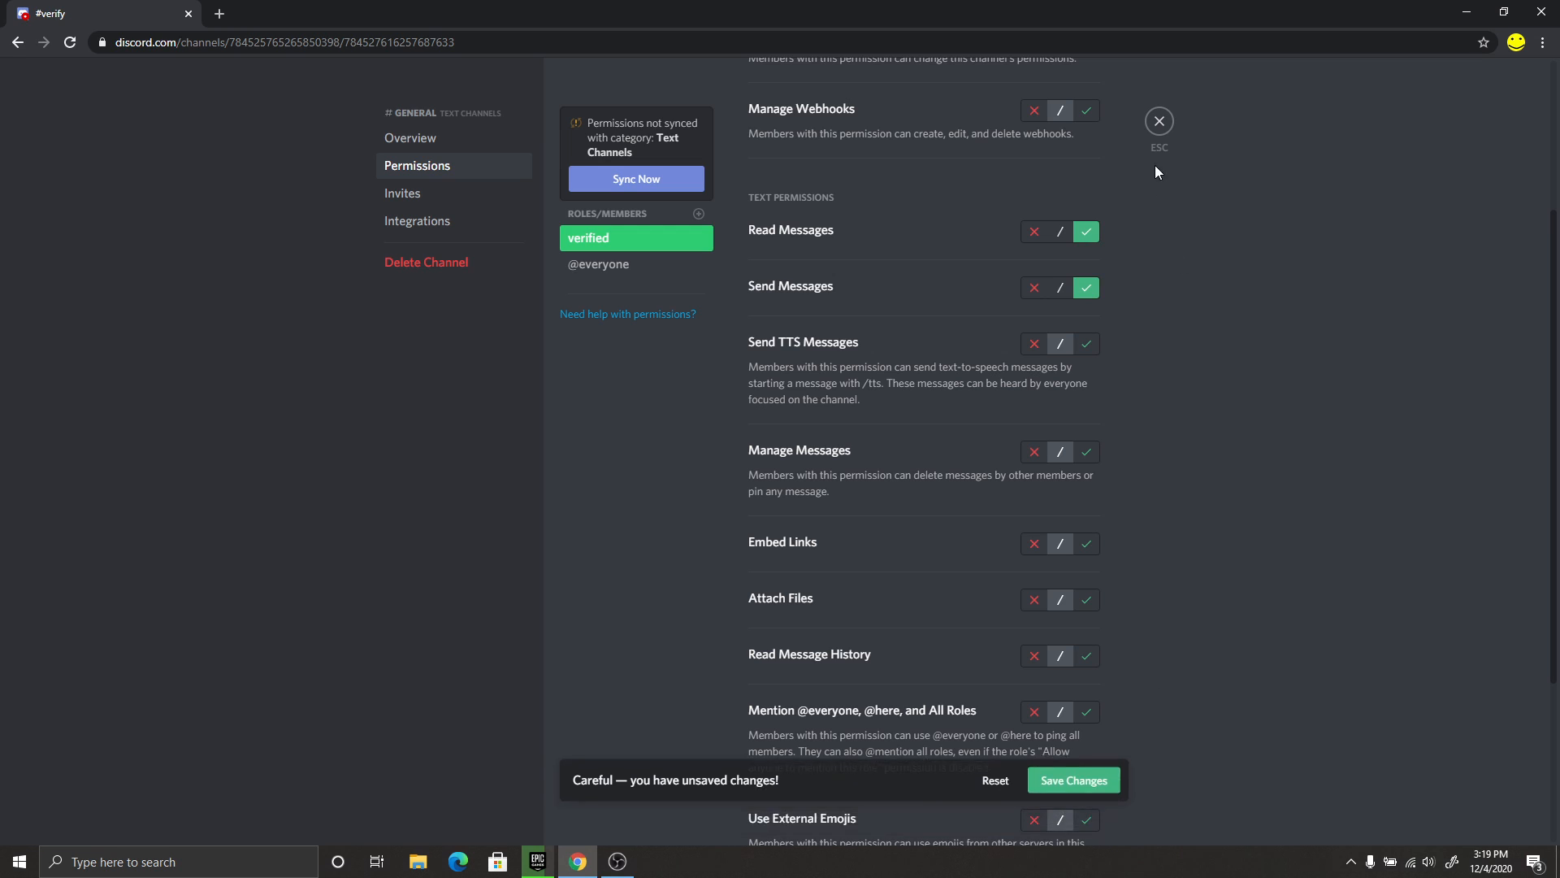
left_click(1155, 126)
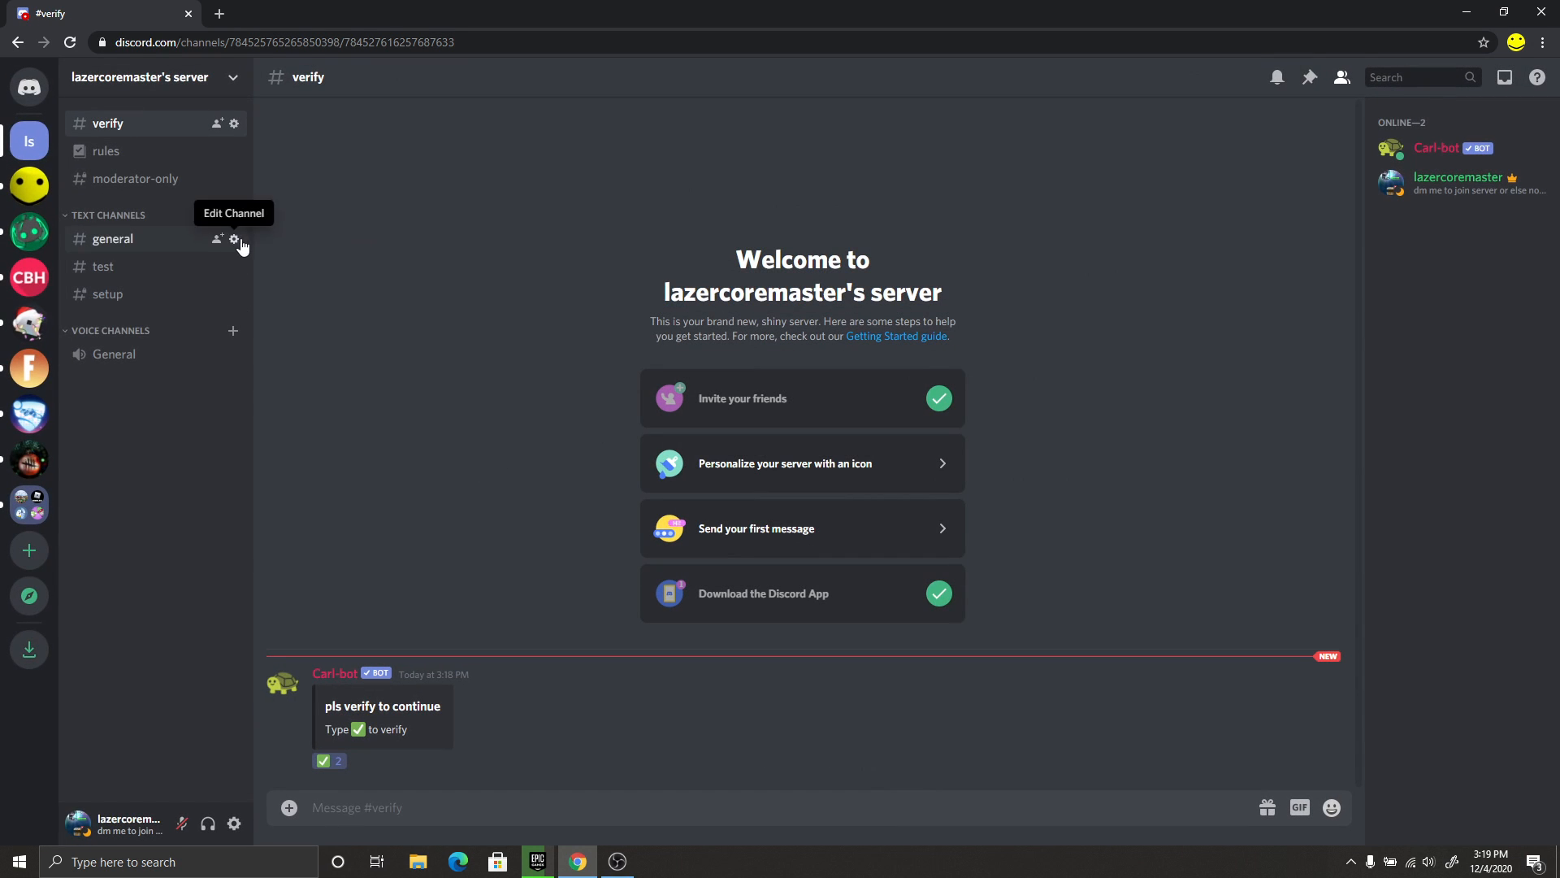
left_click(235, 238)
left_click(413, 166)
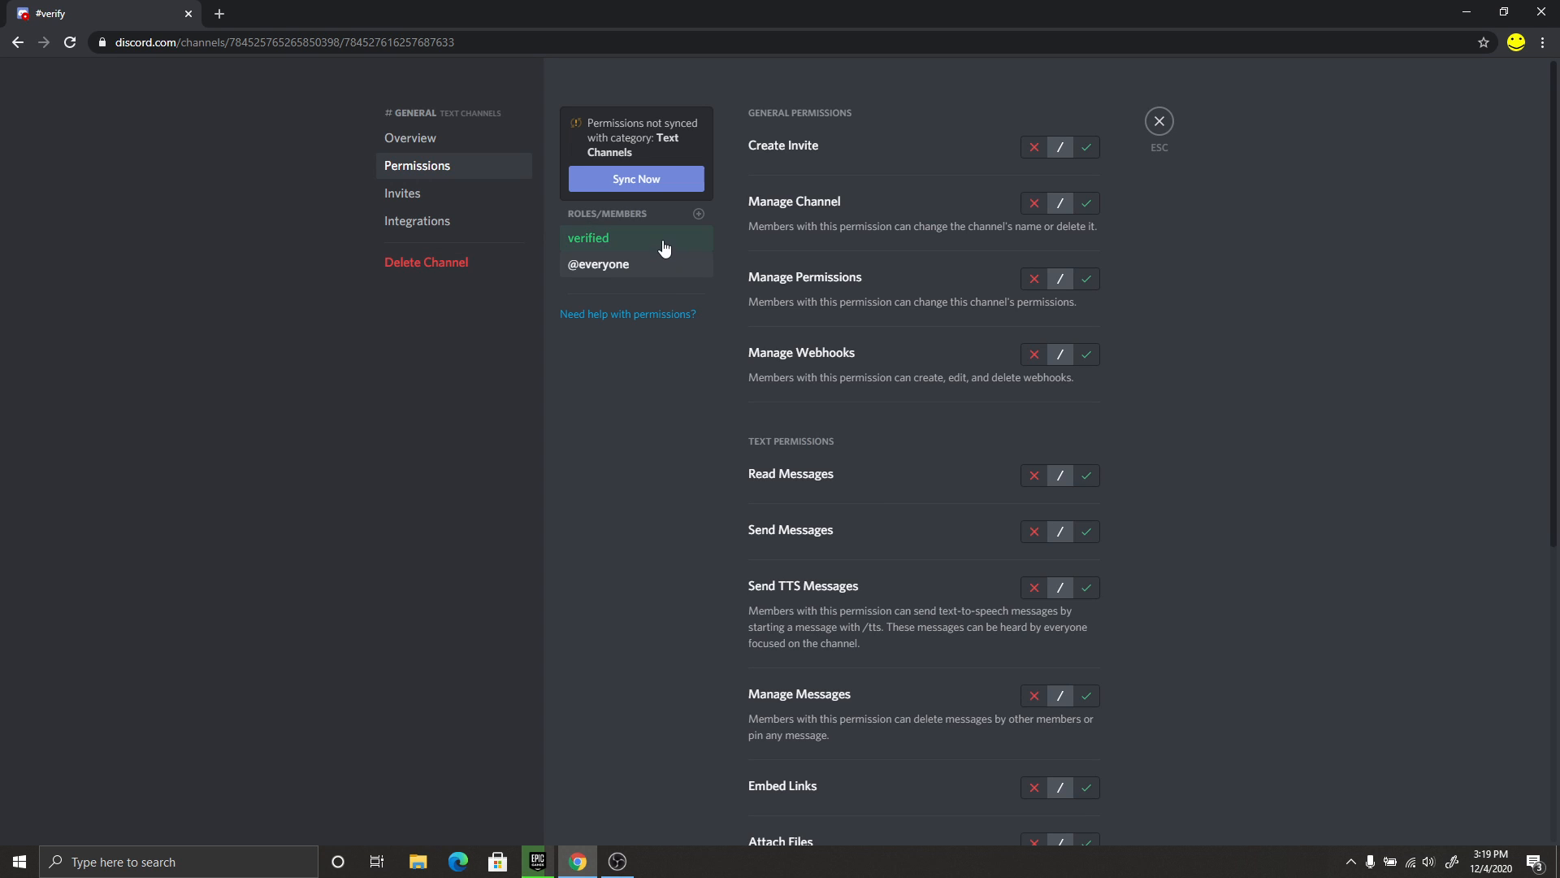
left_click(1040, 531)
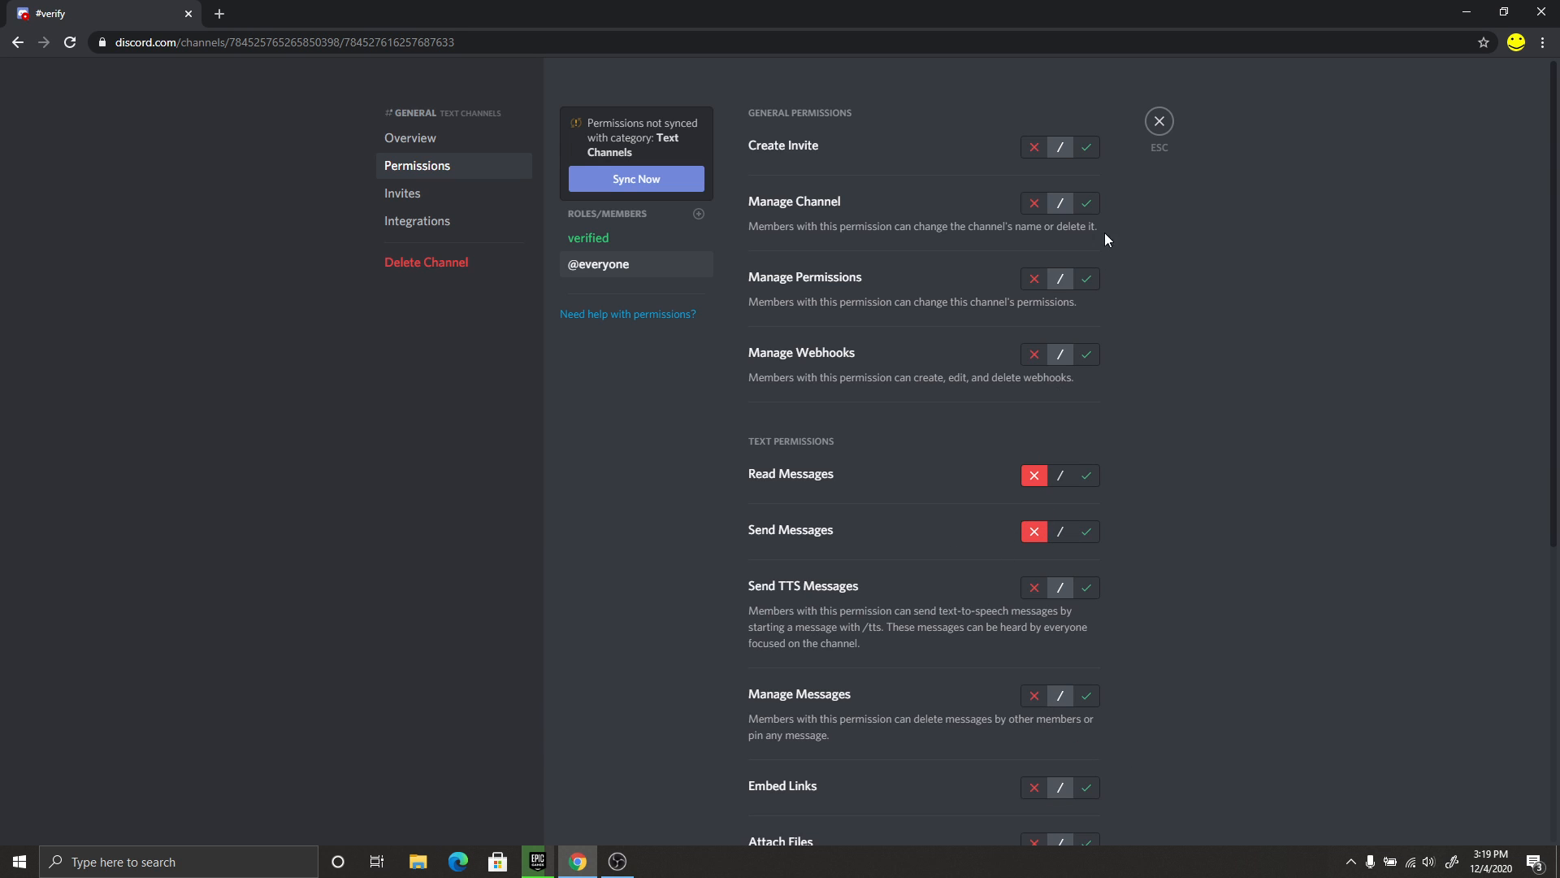
left_click(1158, 123)
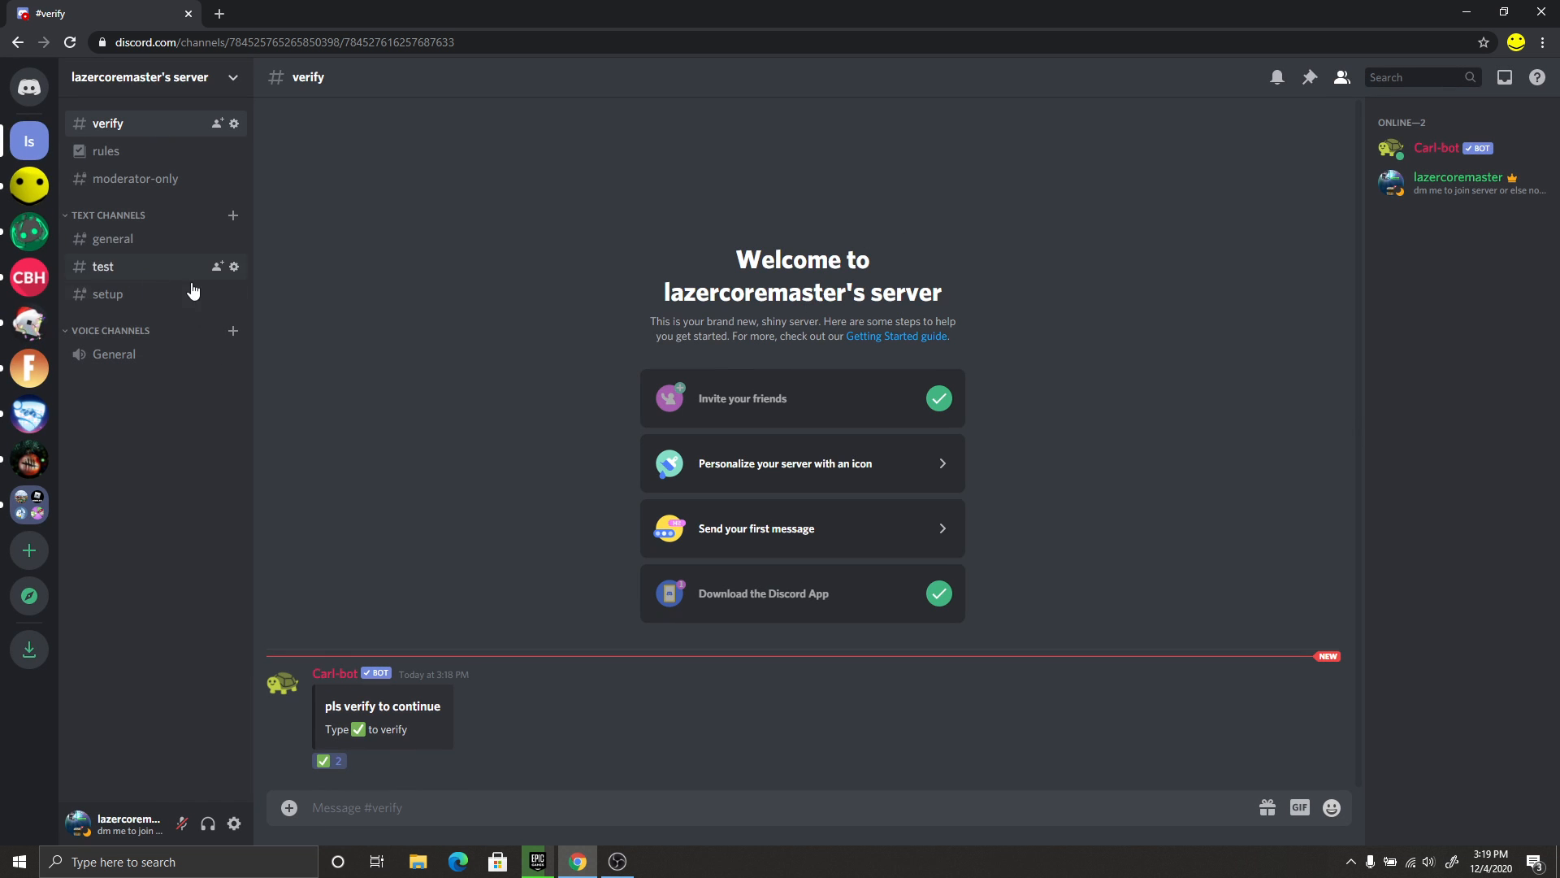
Step: Add the verified role to the permissions of the test text channel
left_click(234, 266)
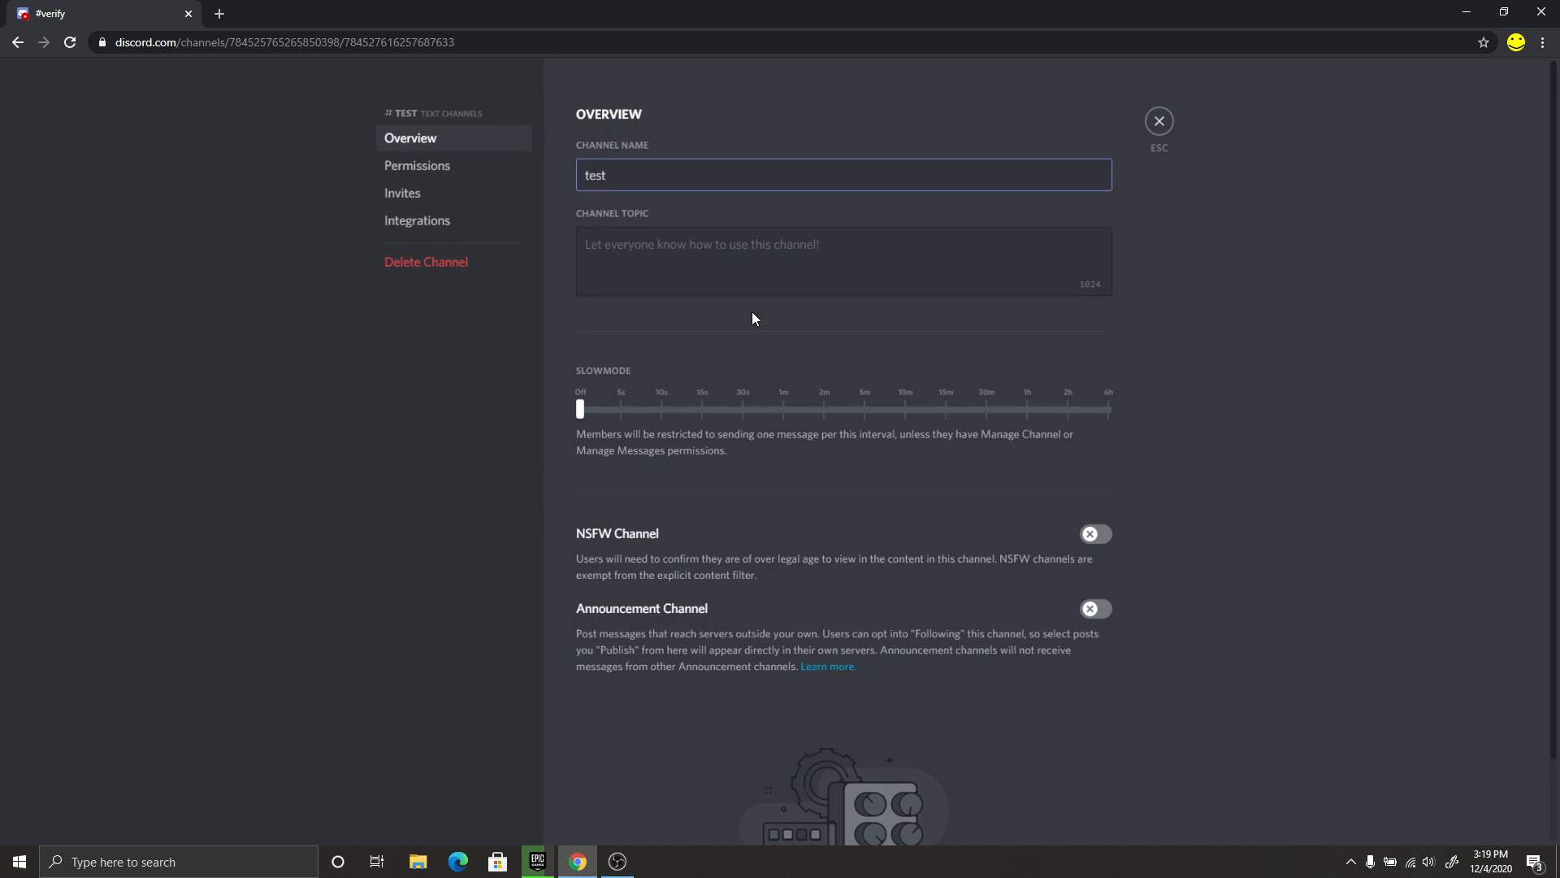
left_click(1160, 121)
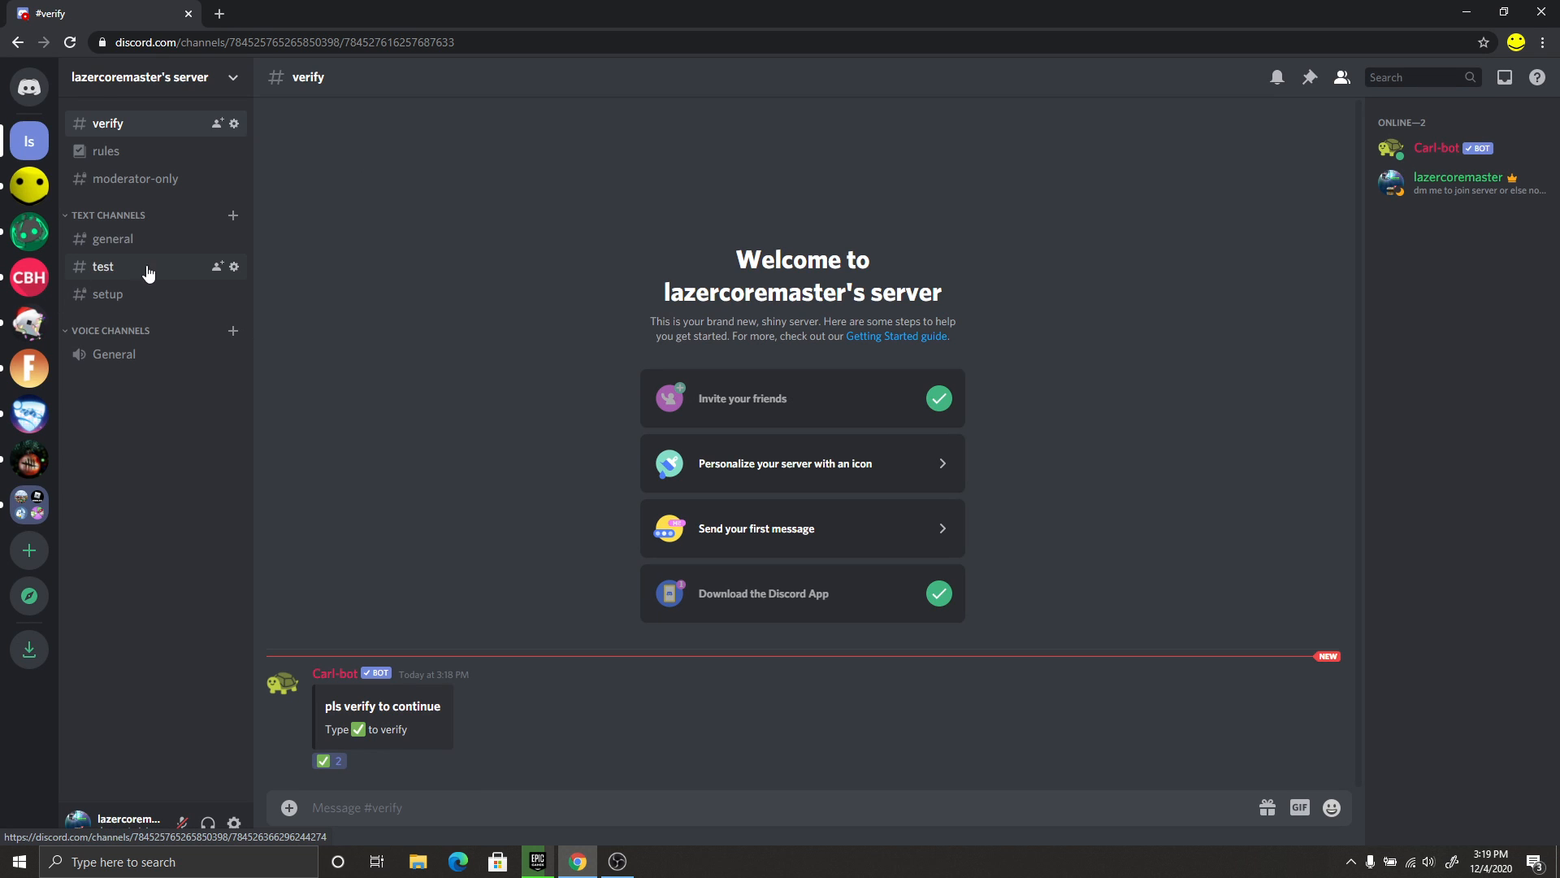
left_click(234, 266)
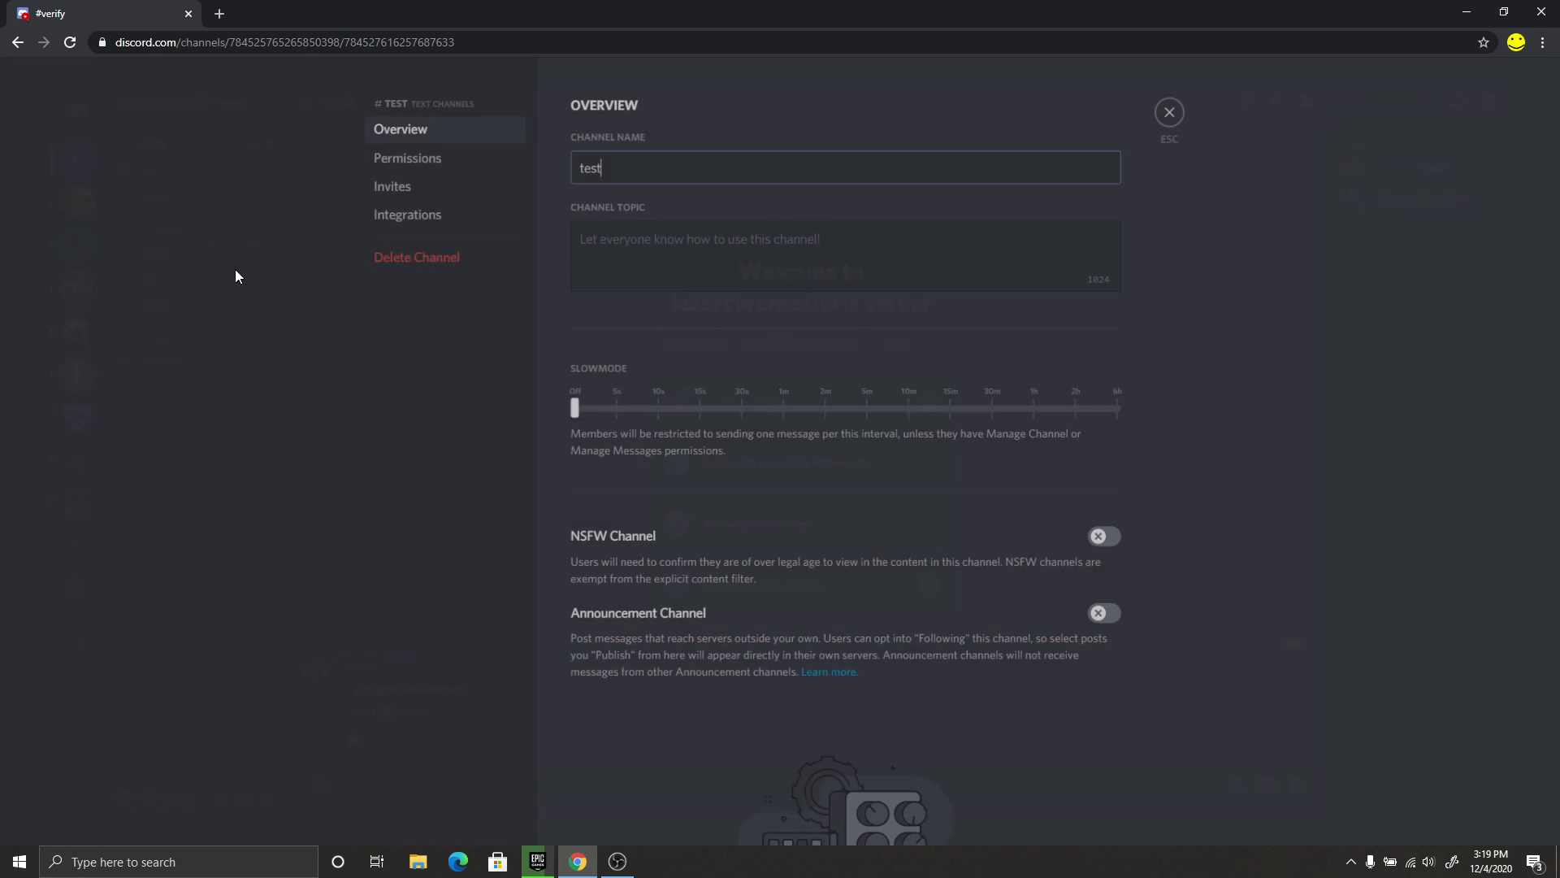
left_click(423, 171)
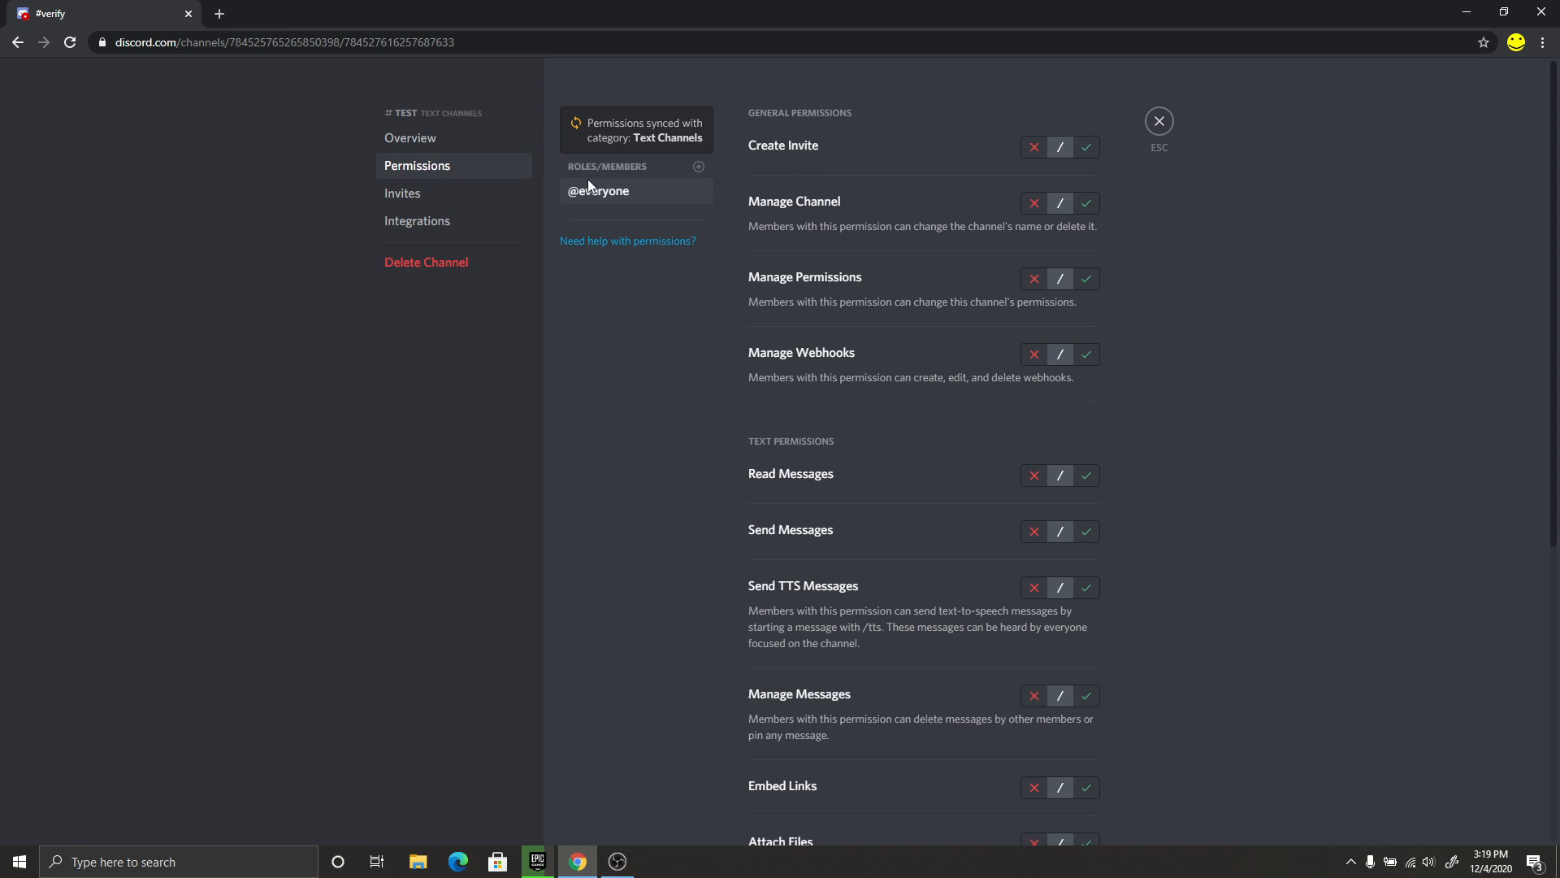
left_click(699, 166)
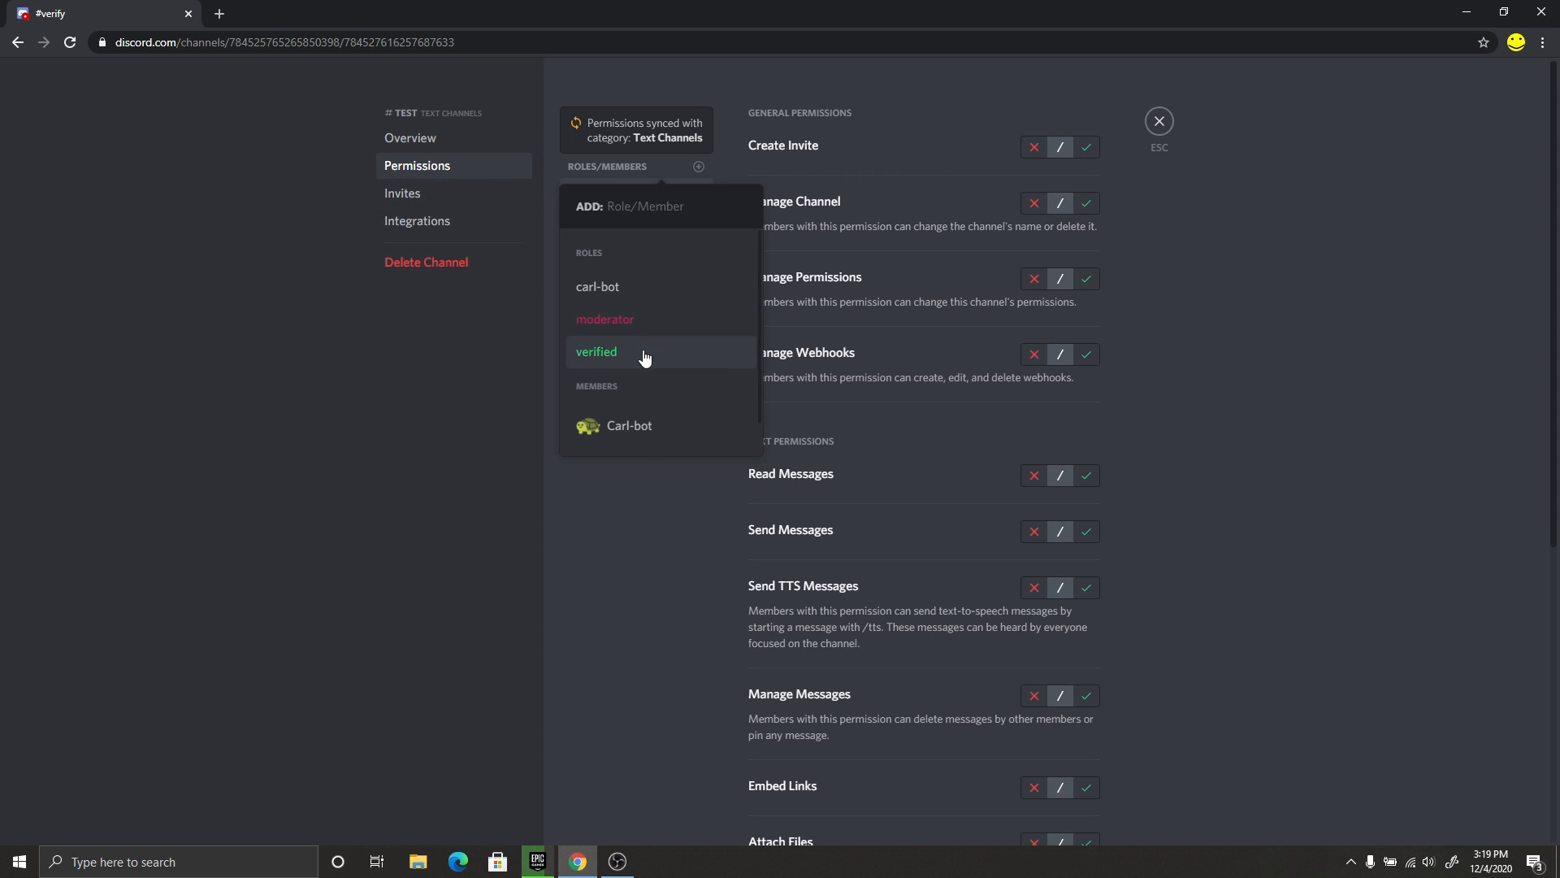
left_click(828, 318)
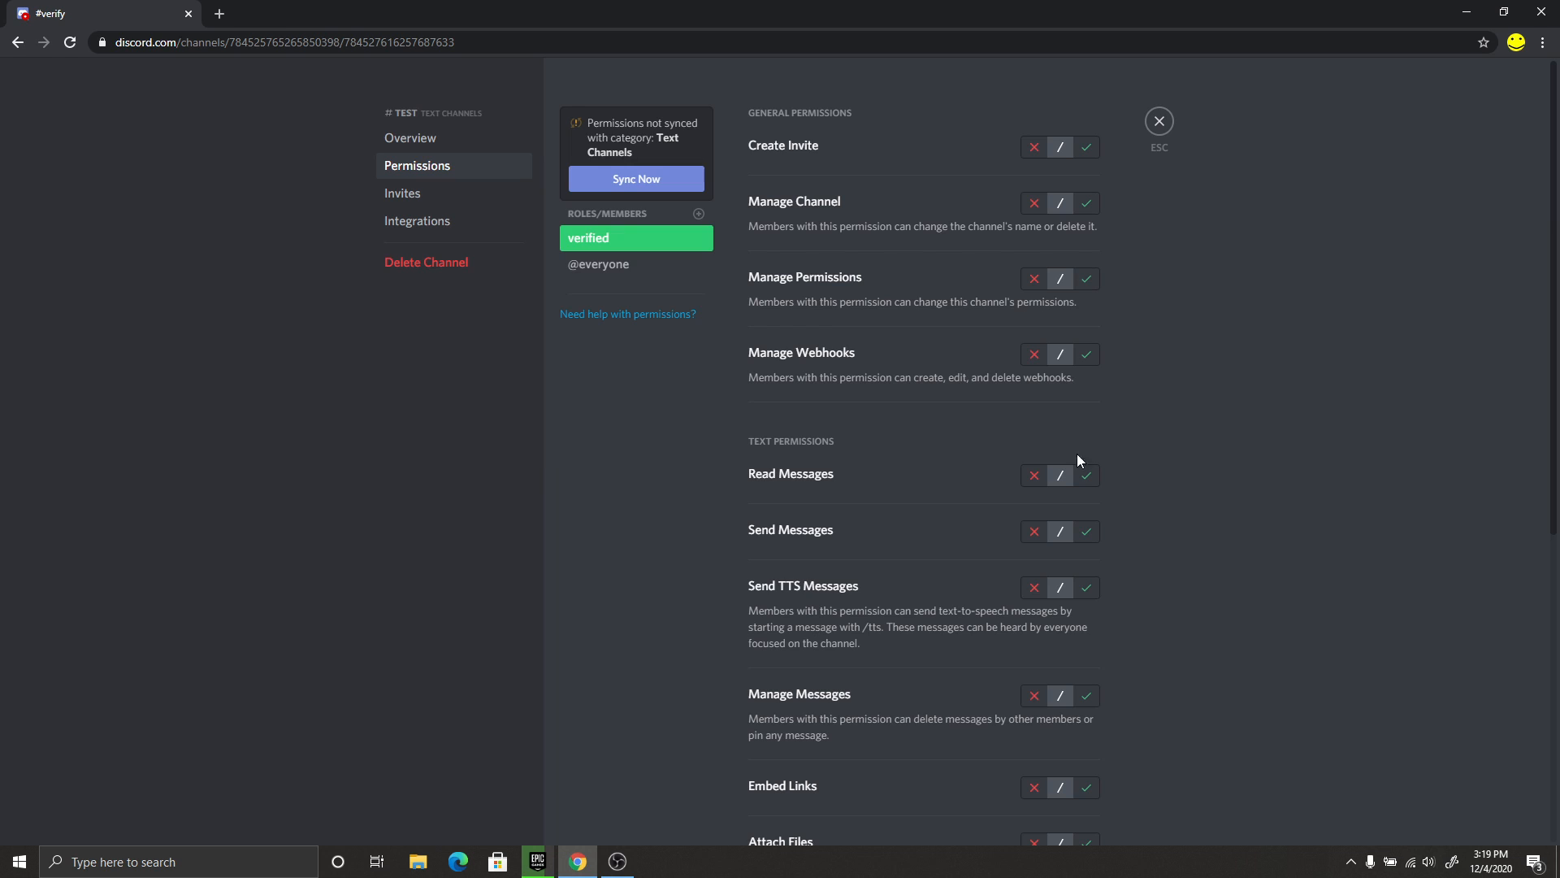
Step: Allow Read Messages and Send Messages for the verified role in the test channel and save the changes
left_click(1080, 536)
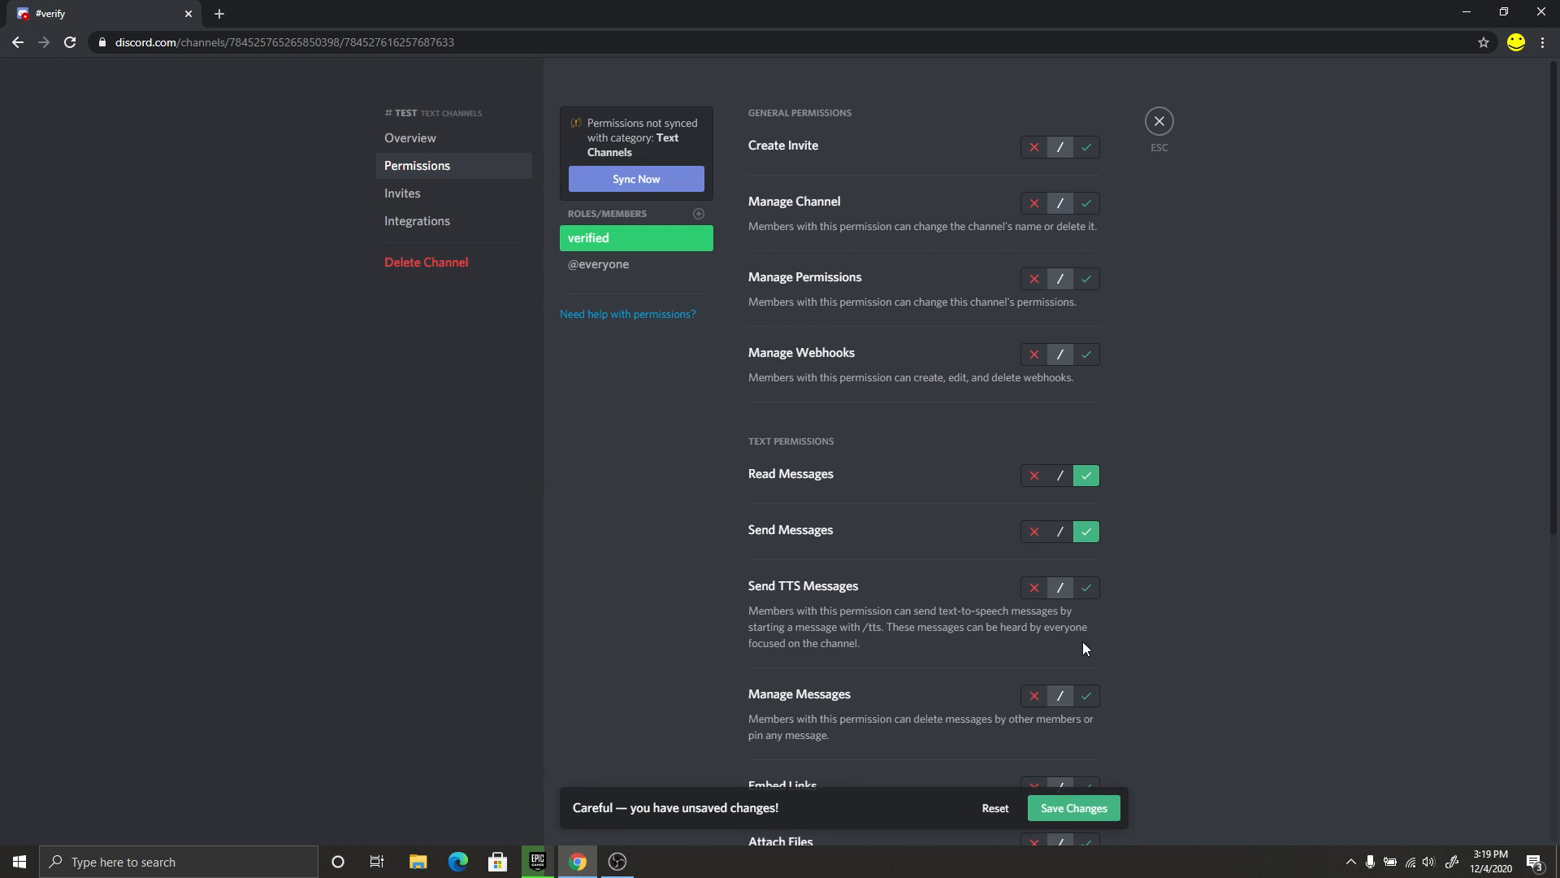
left_click(599, 264)
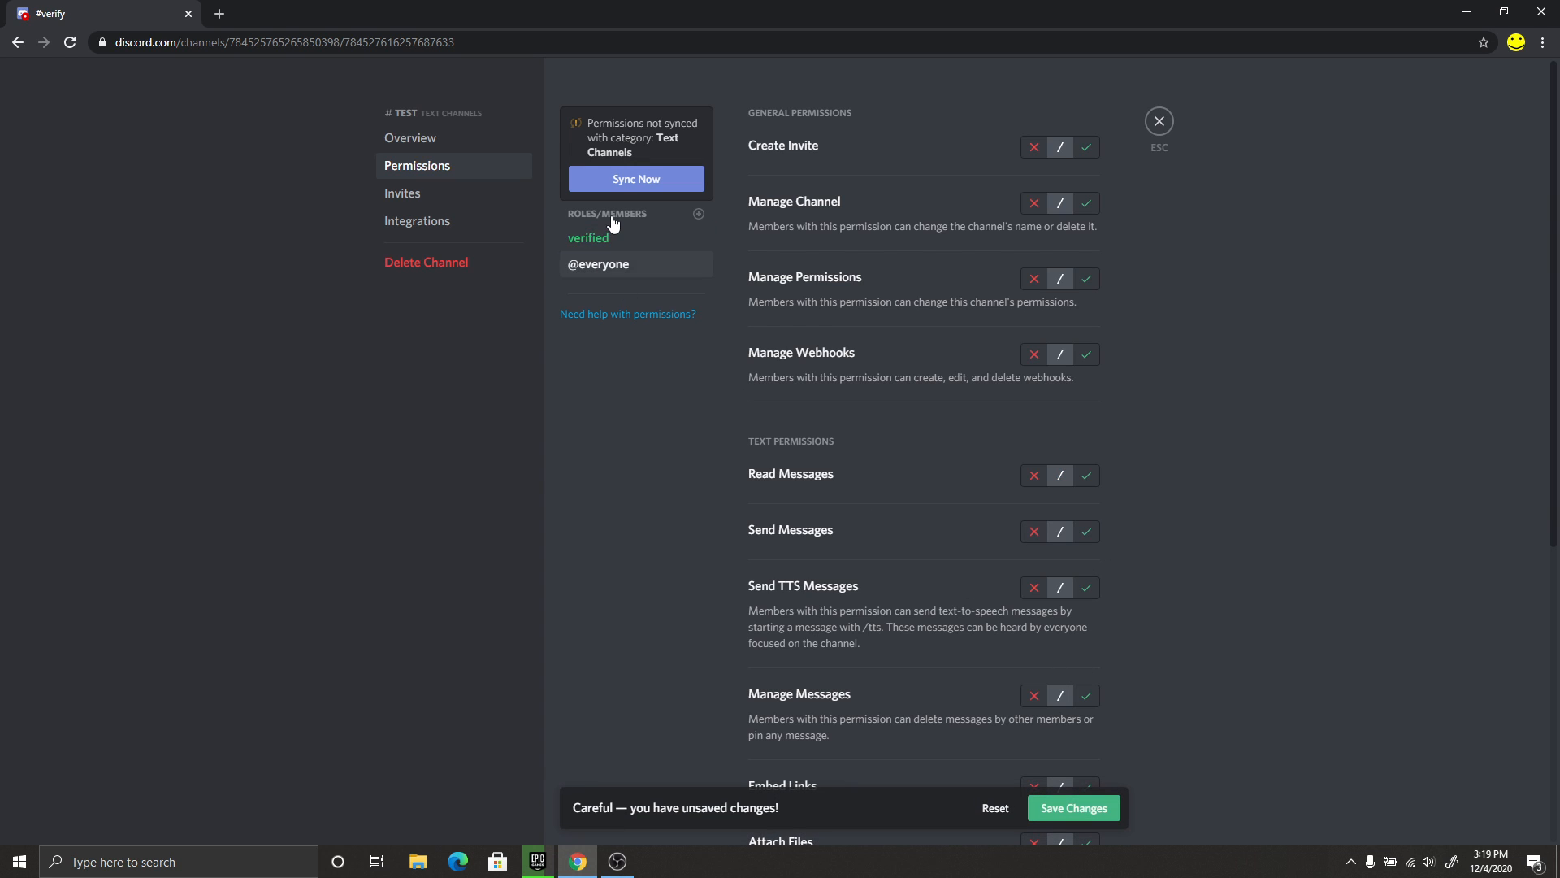
left_click(699, 213)
key("Escape")
left_click(626, 238)
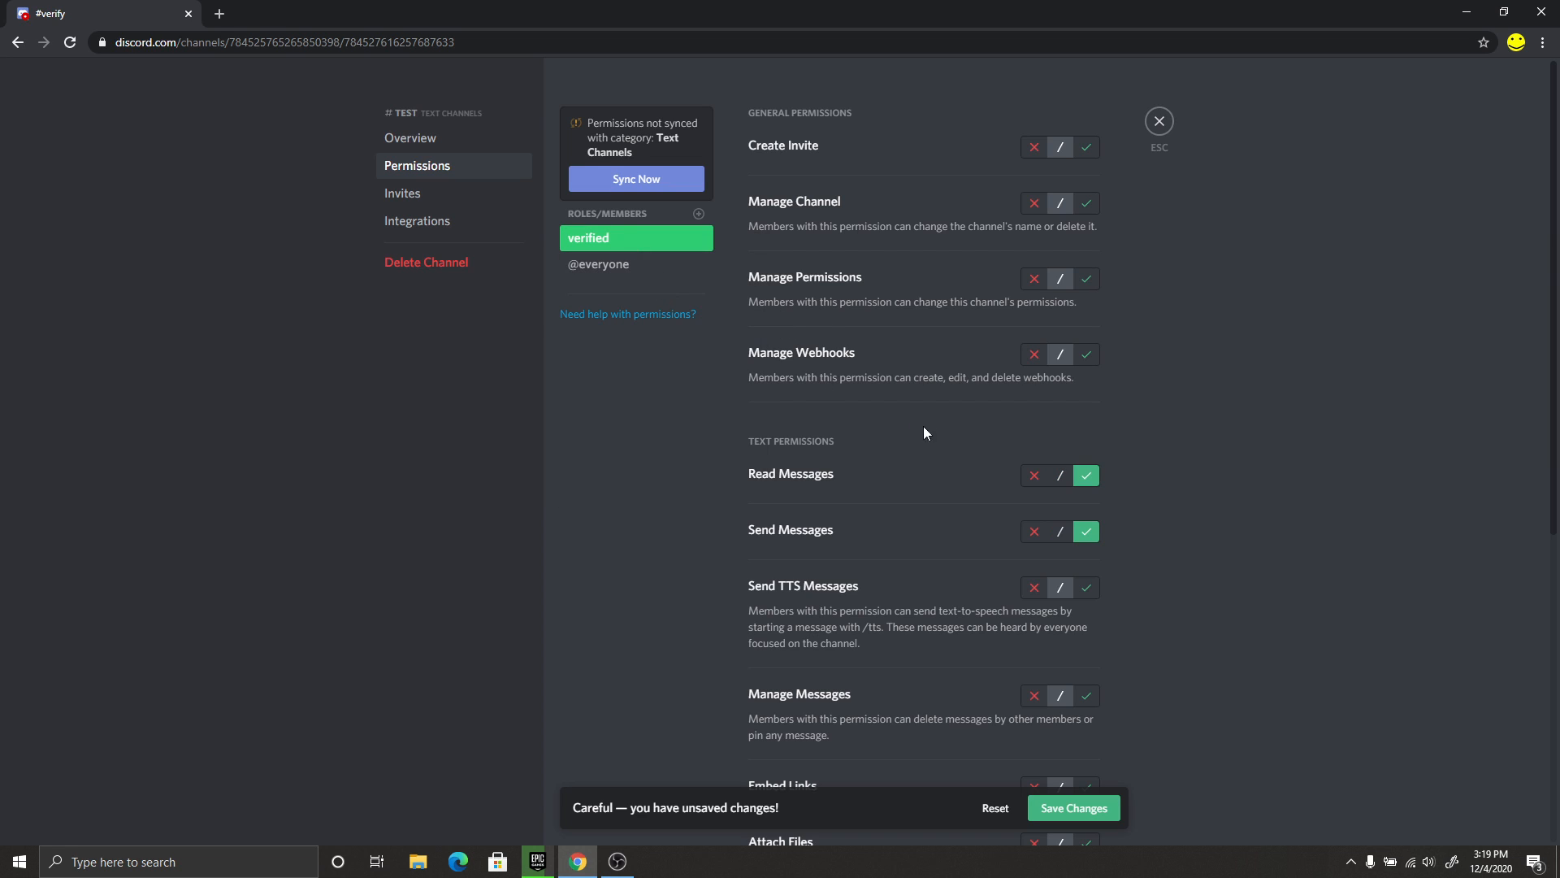
left_click(1071, 807)
left_click(608, 267)
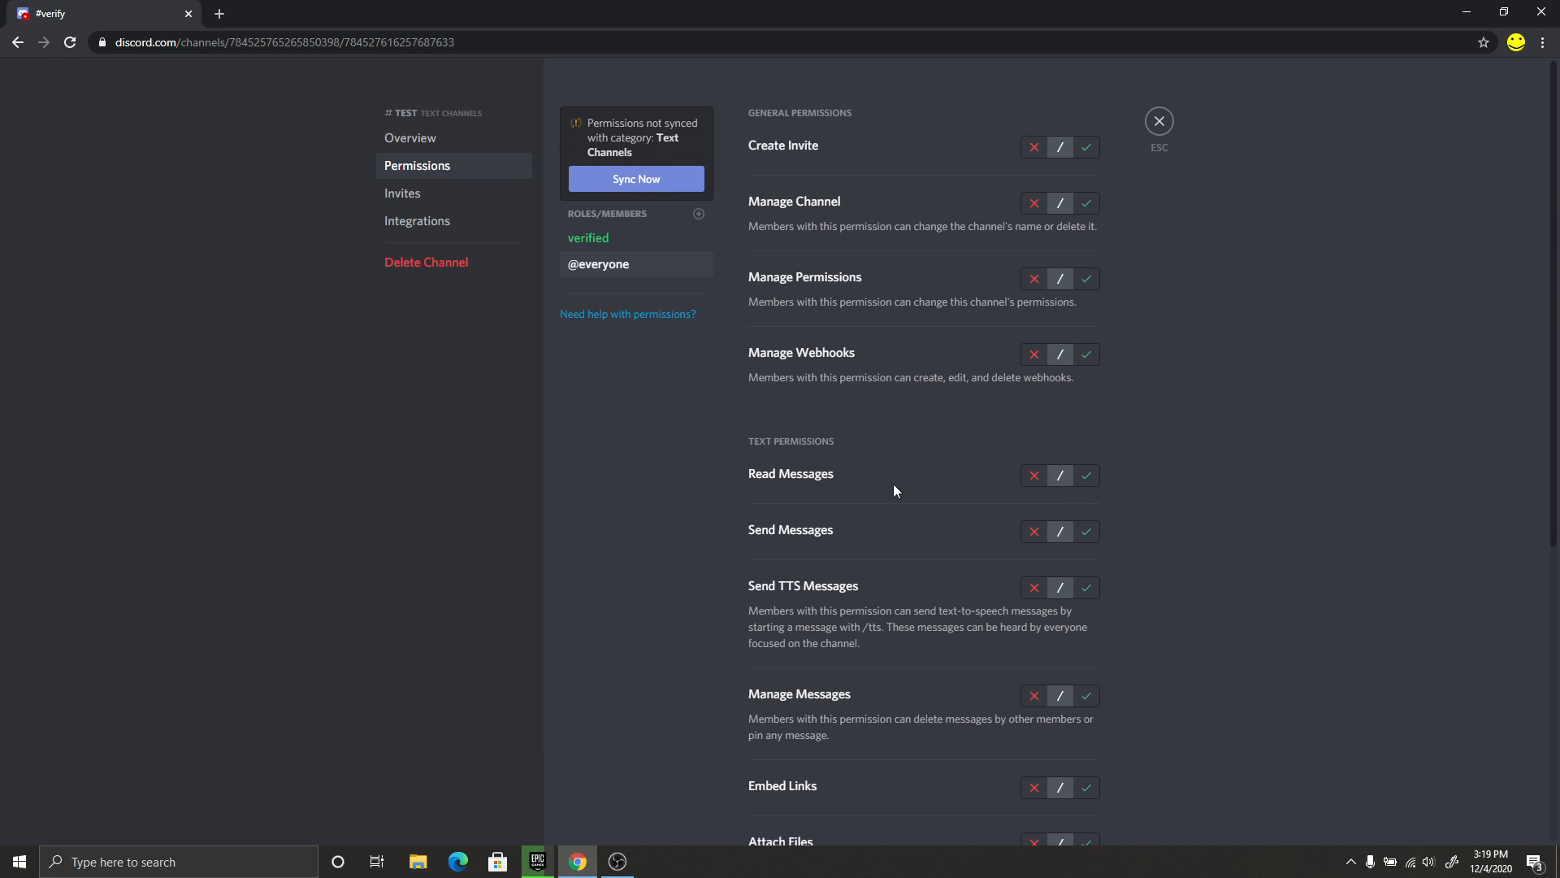
left_click(1032, 531)
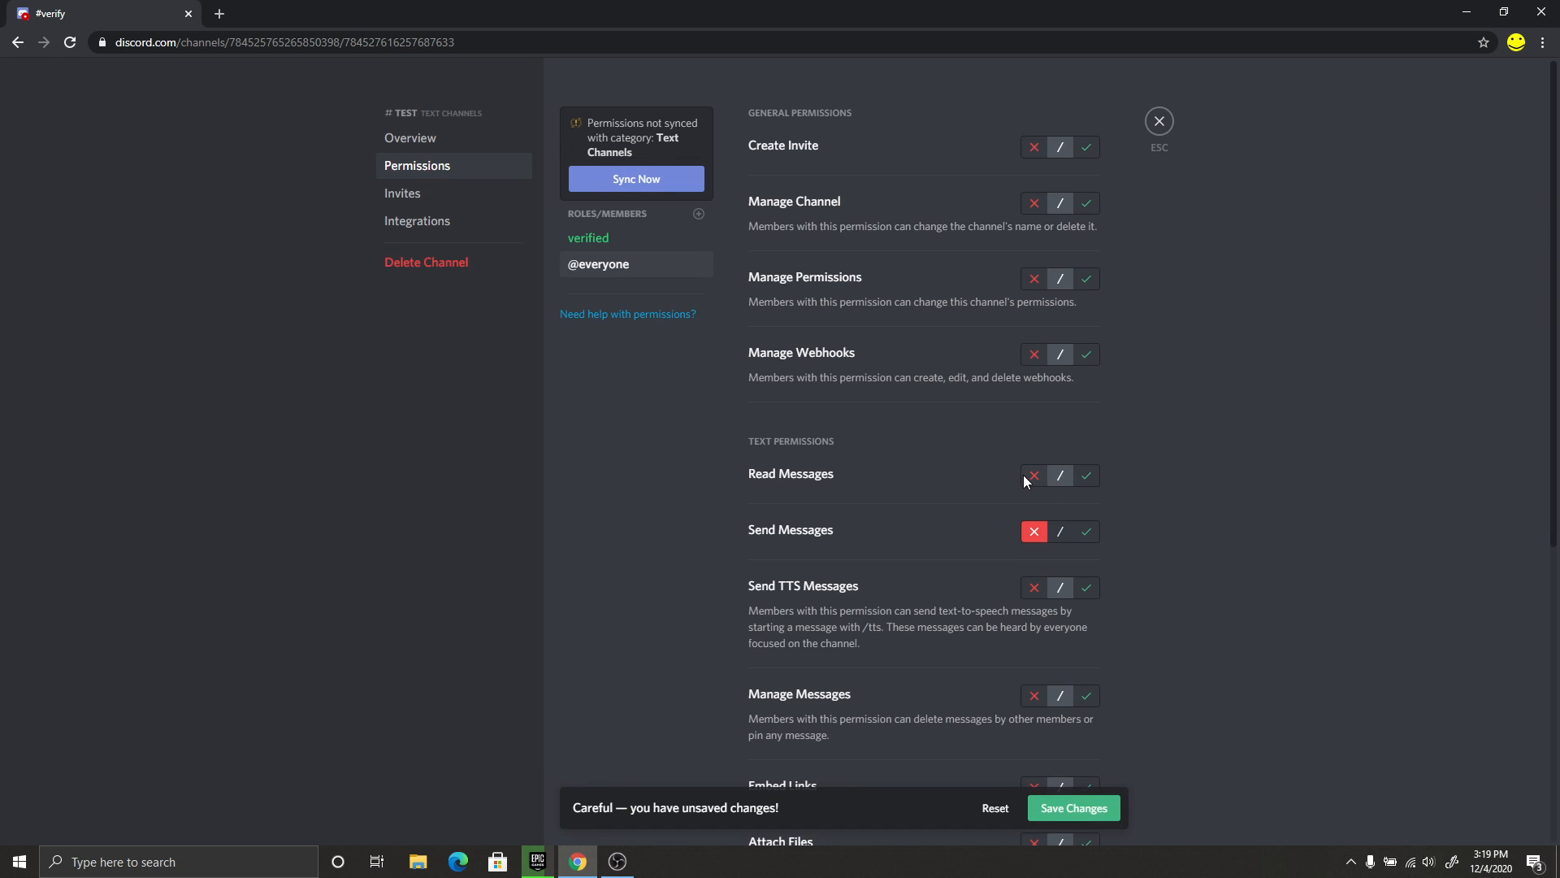
left_click(1080, 810)
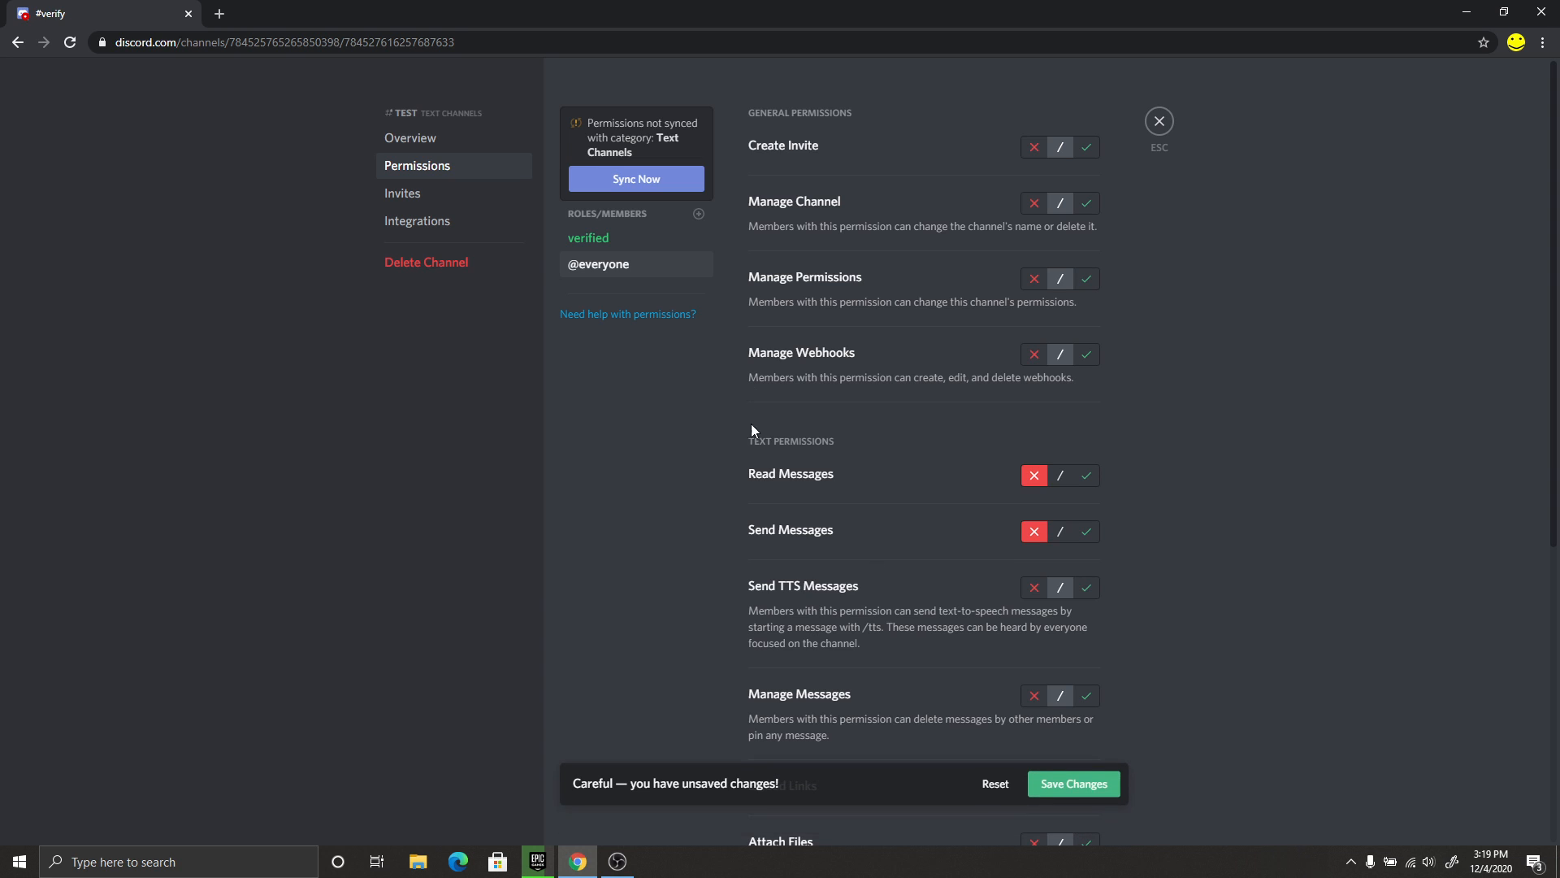
left_click(1162, 130)
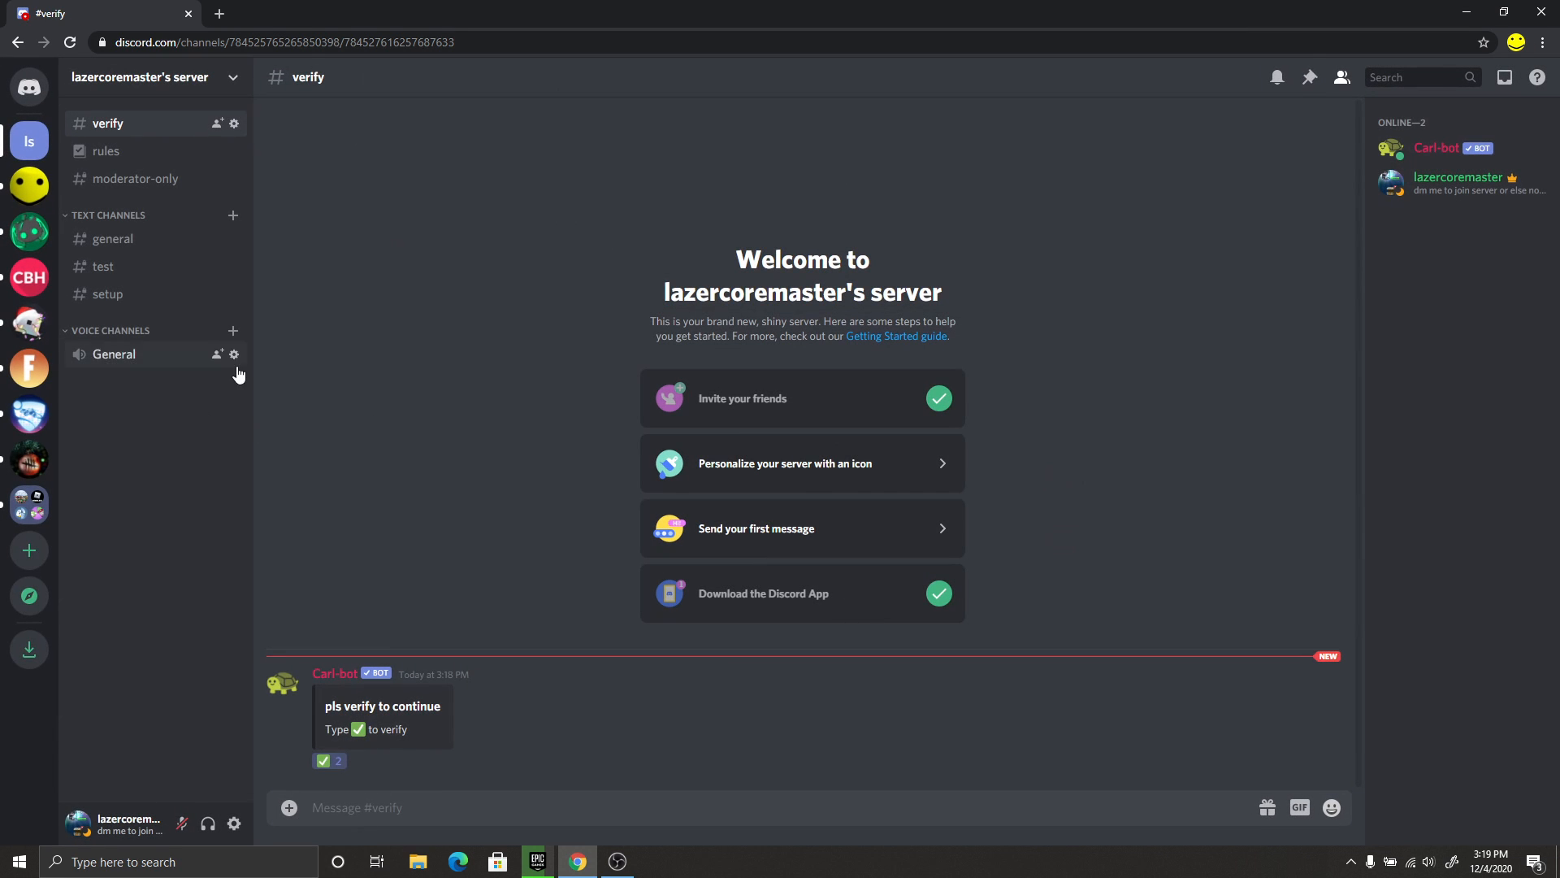
left_click(231, 355)
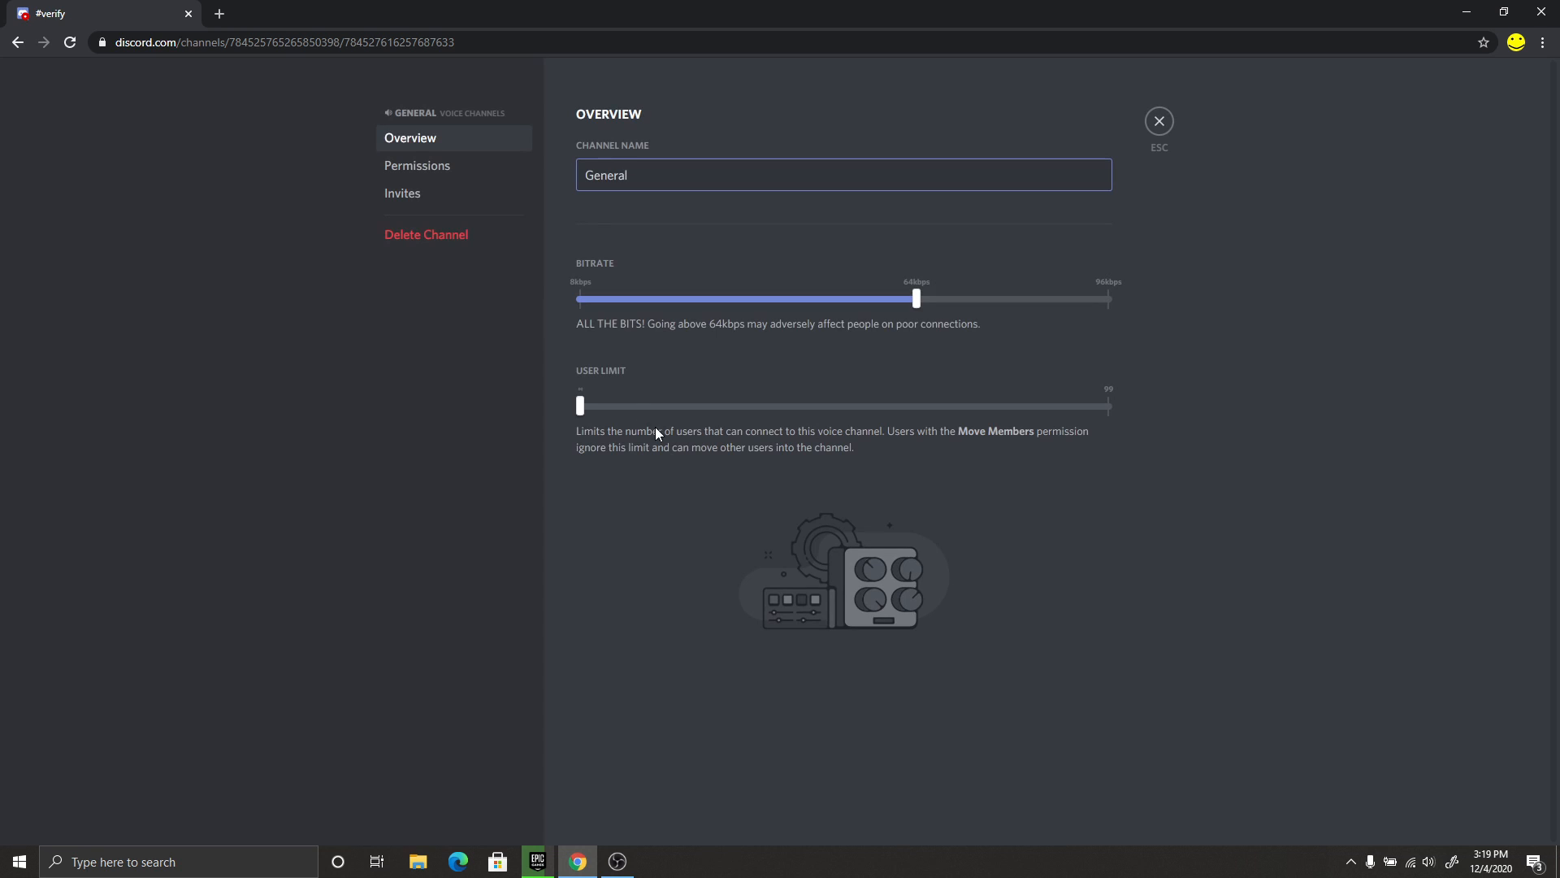
left_click(446, 167)
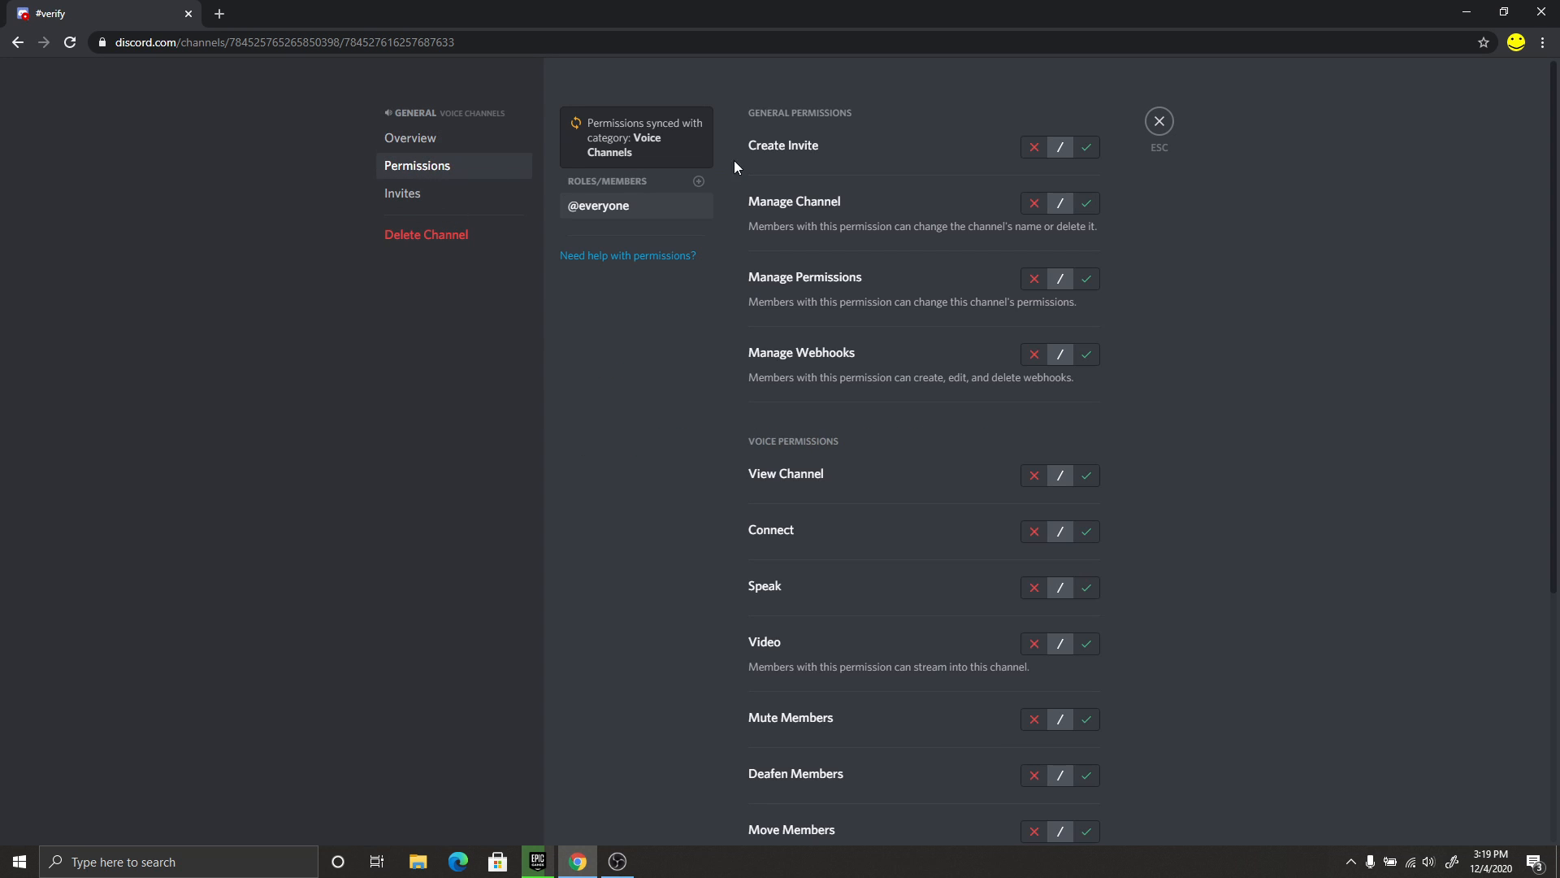
left_click(698, 182)
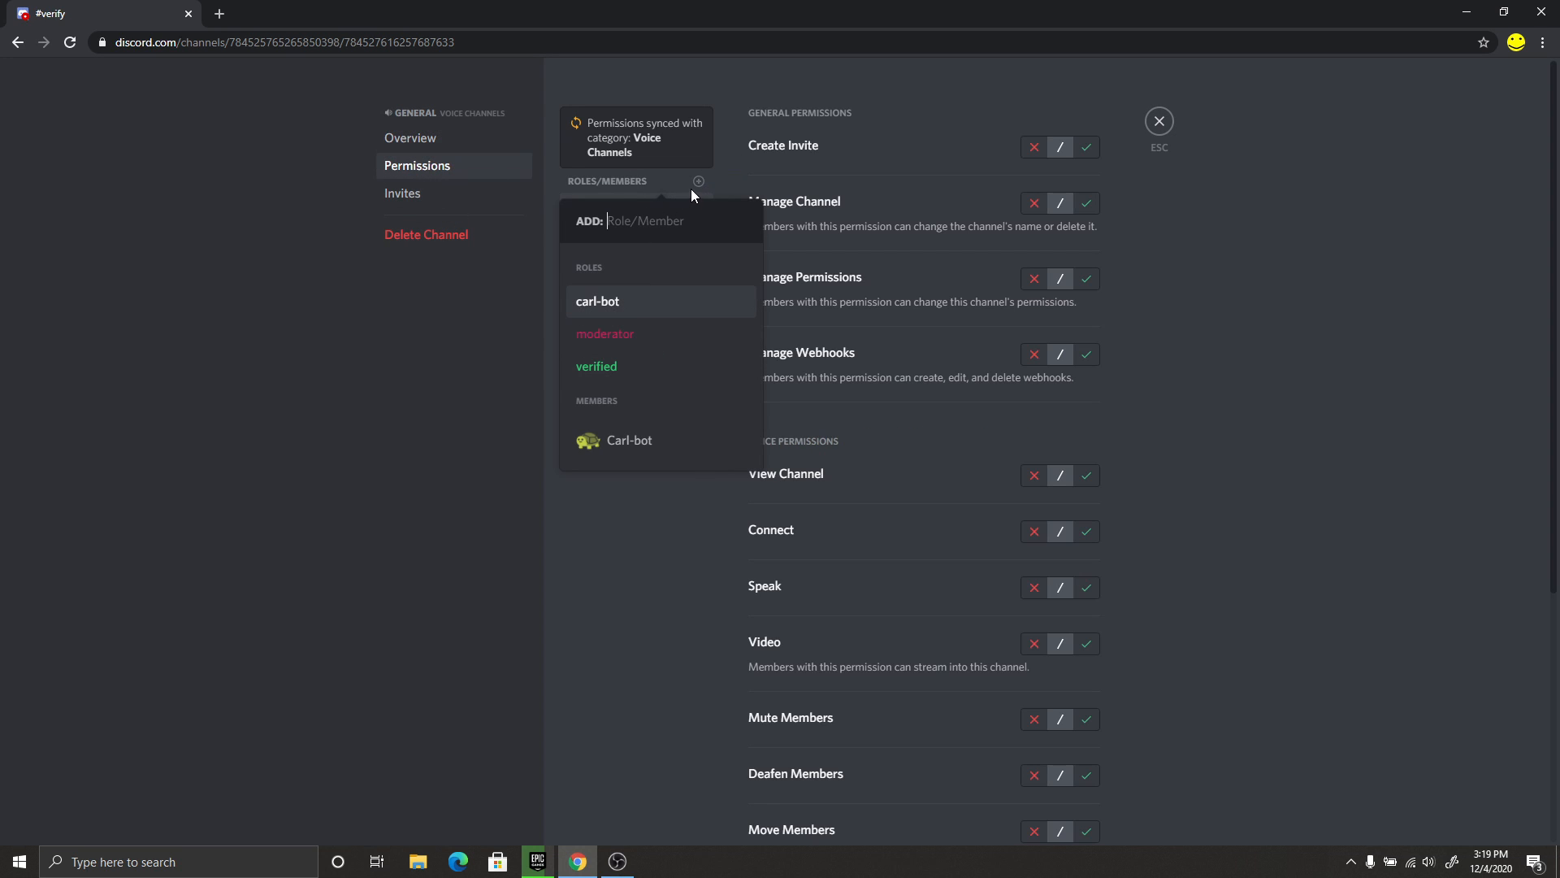
left_click(551, 377)
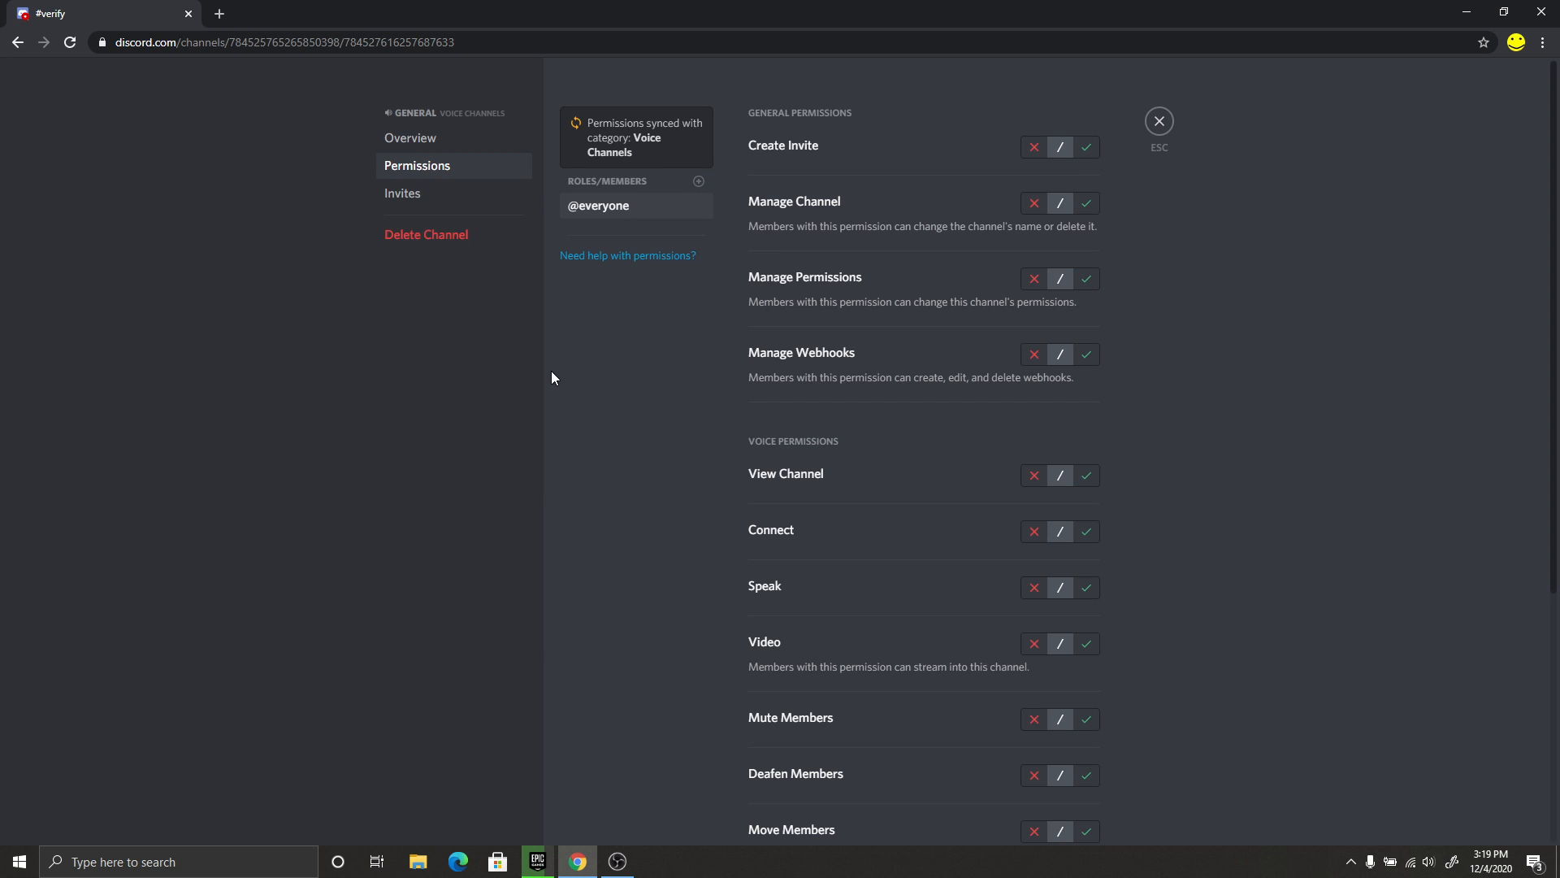
left_click(1167, 126)
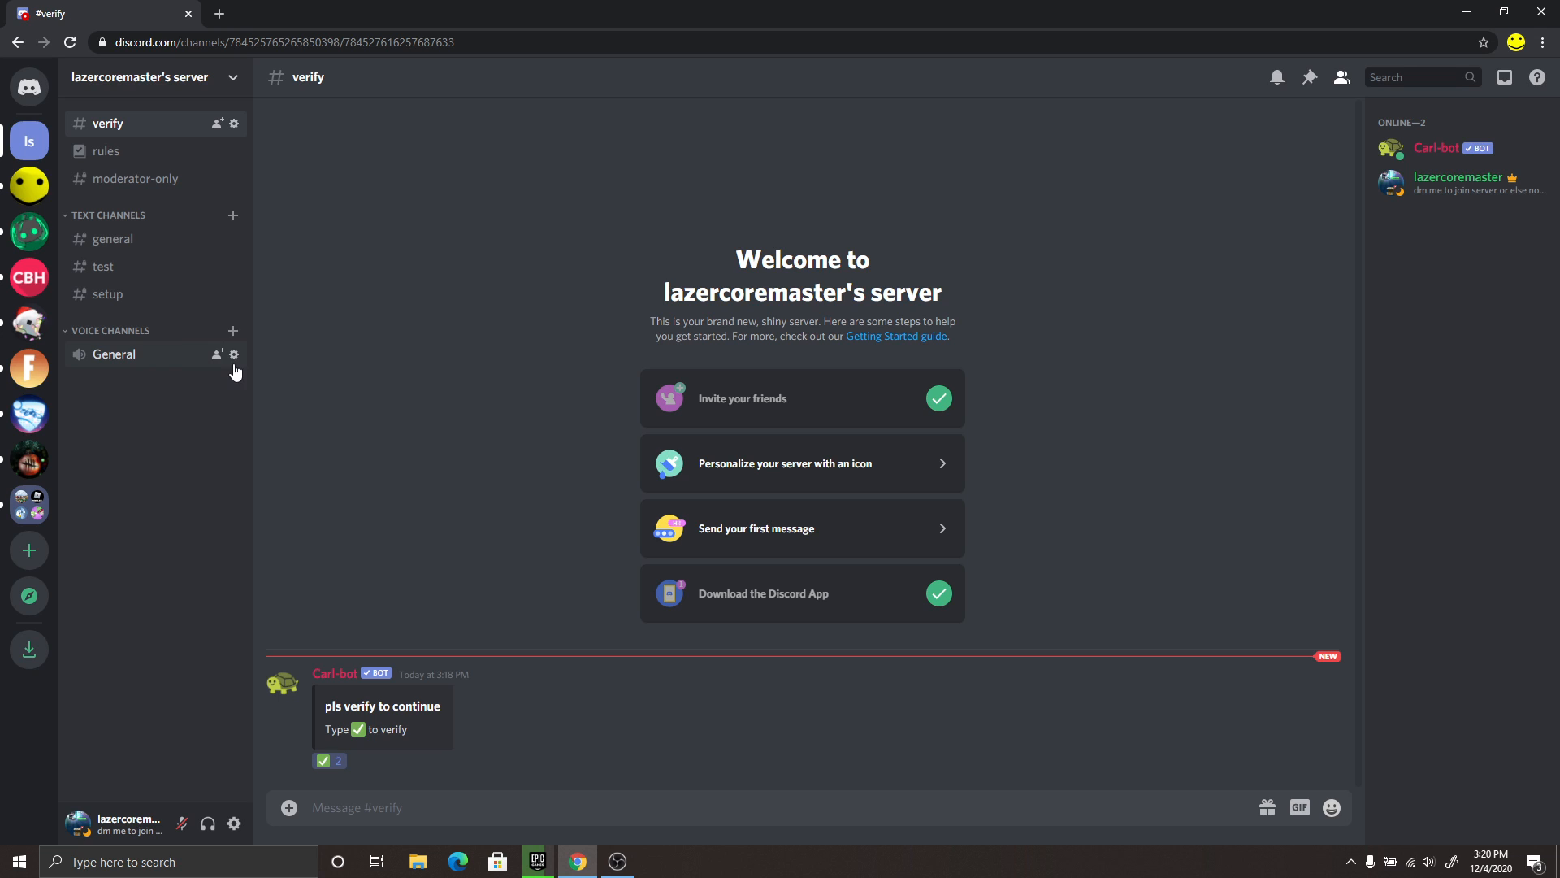
Step: Add the verified role to the permissions of the General voice channel
left_click(234, 354)
left_click(402, 169)
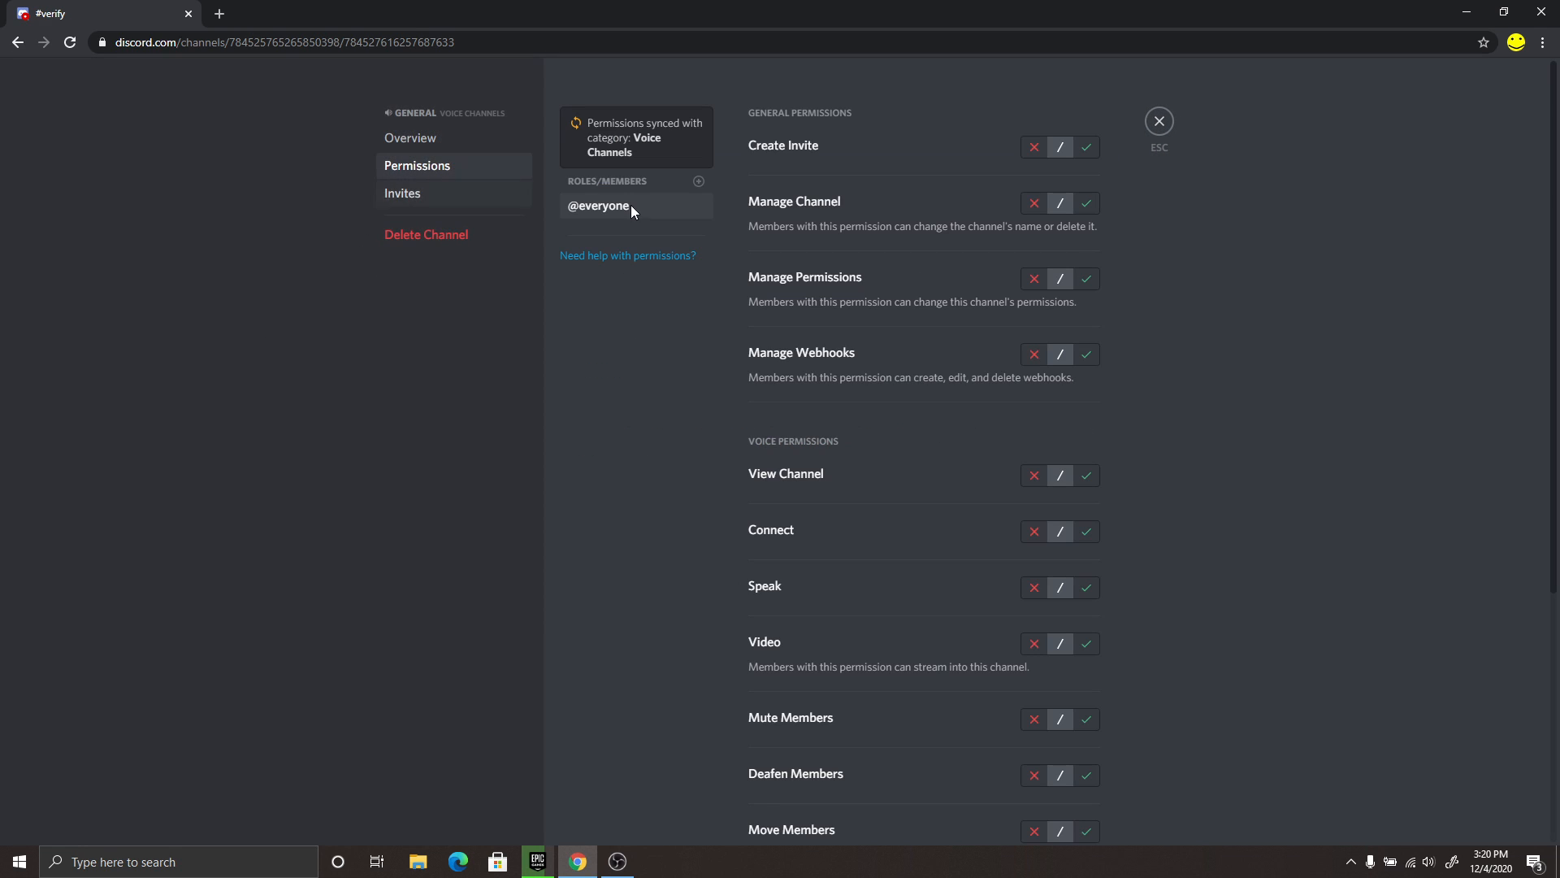
left_click(698, 181)
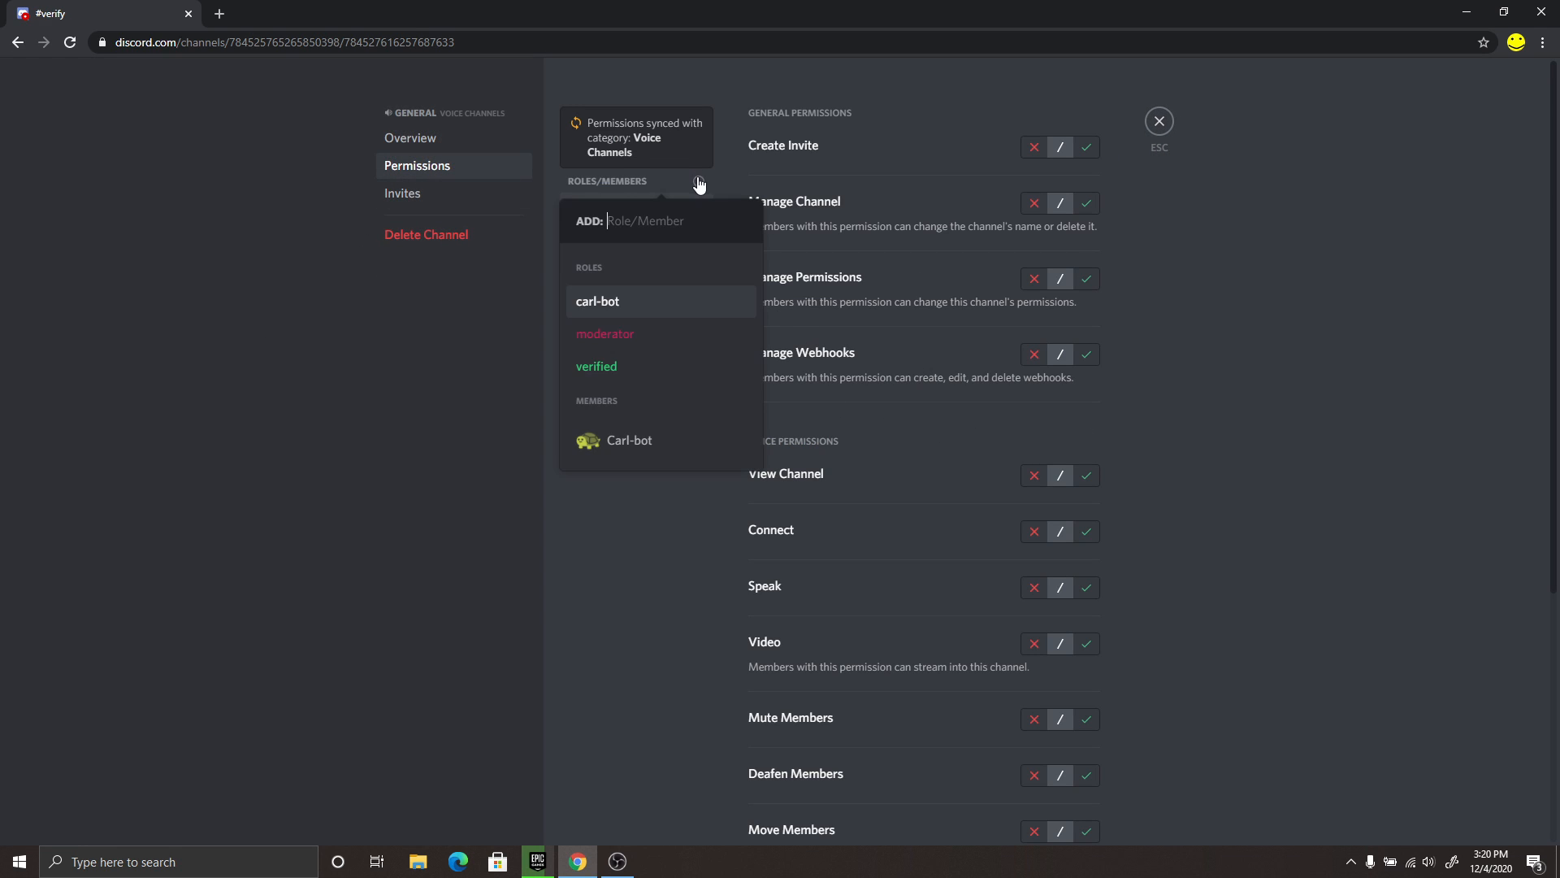
left_click(684, 364)
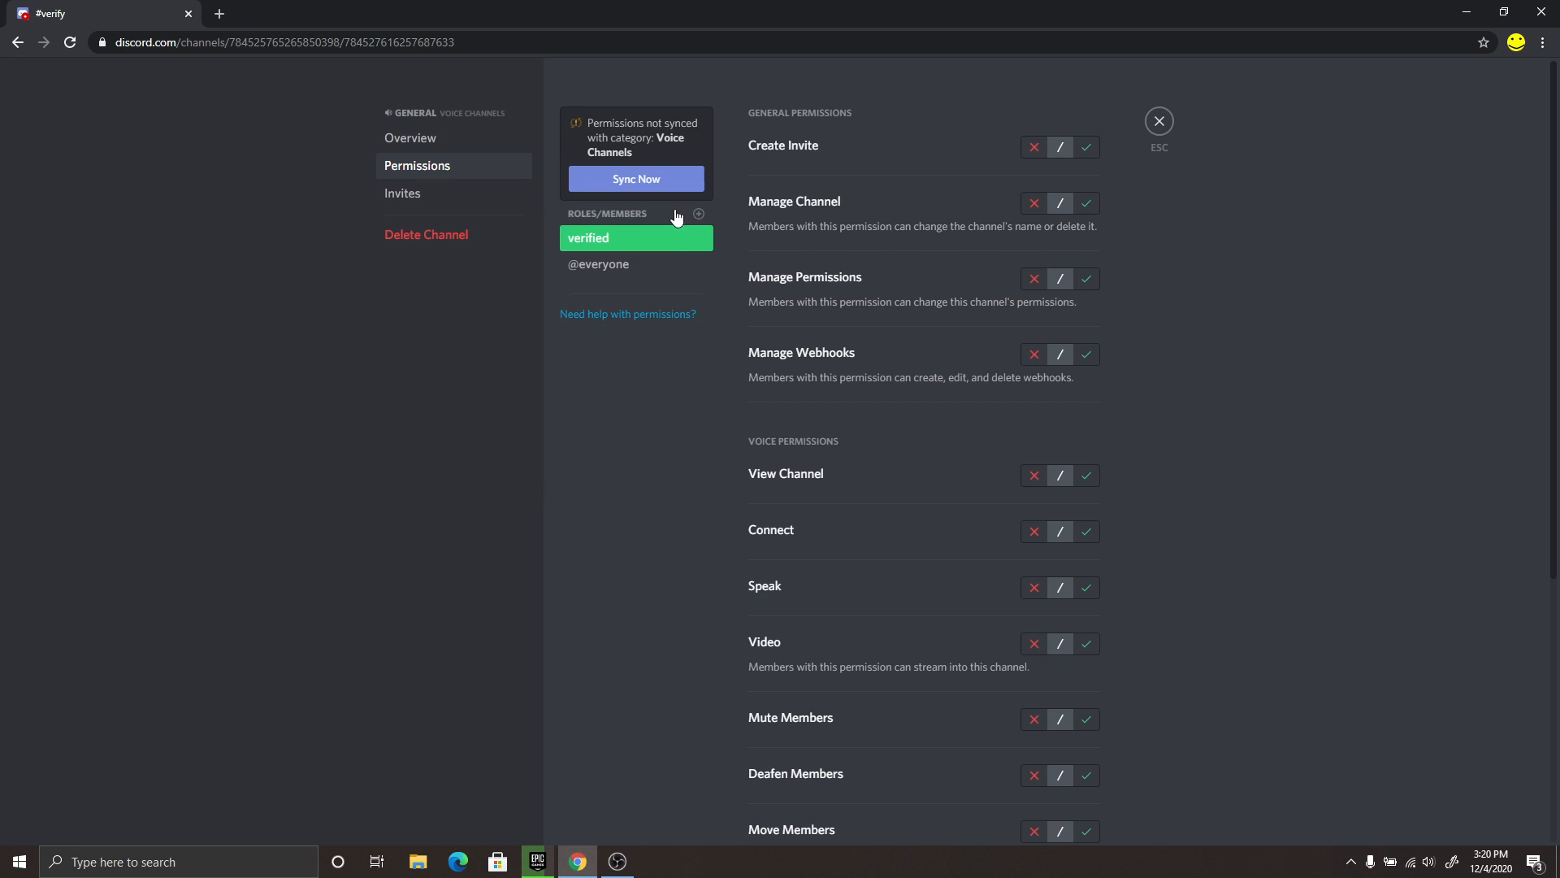
left_click(648, 271)
left_click(636, 238)
left_click(624, 270)
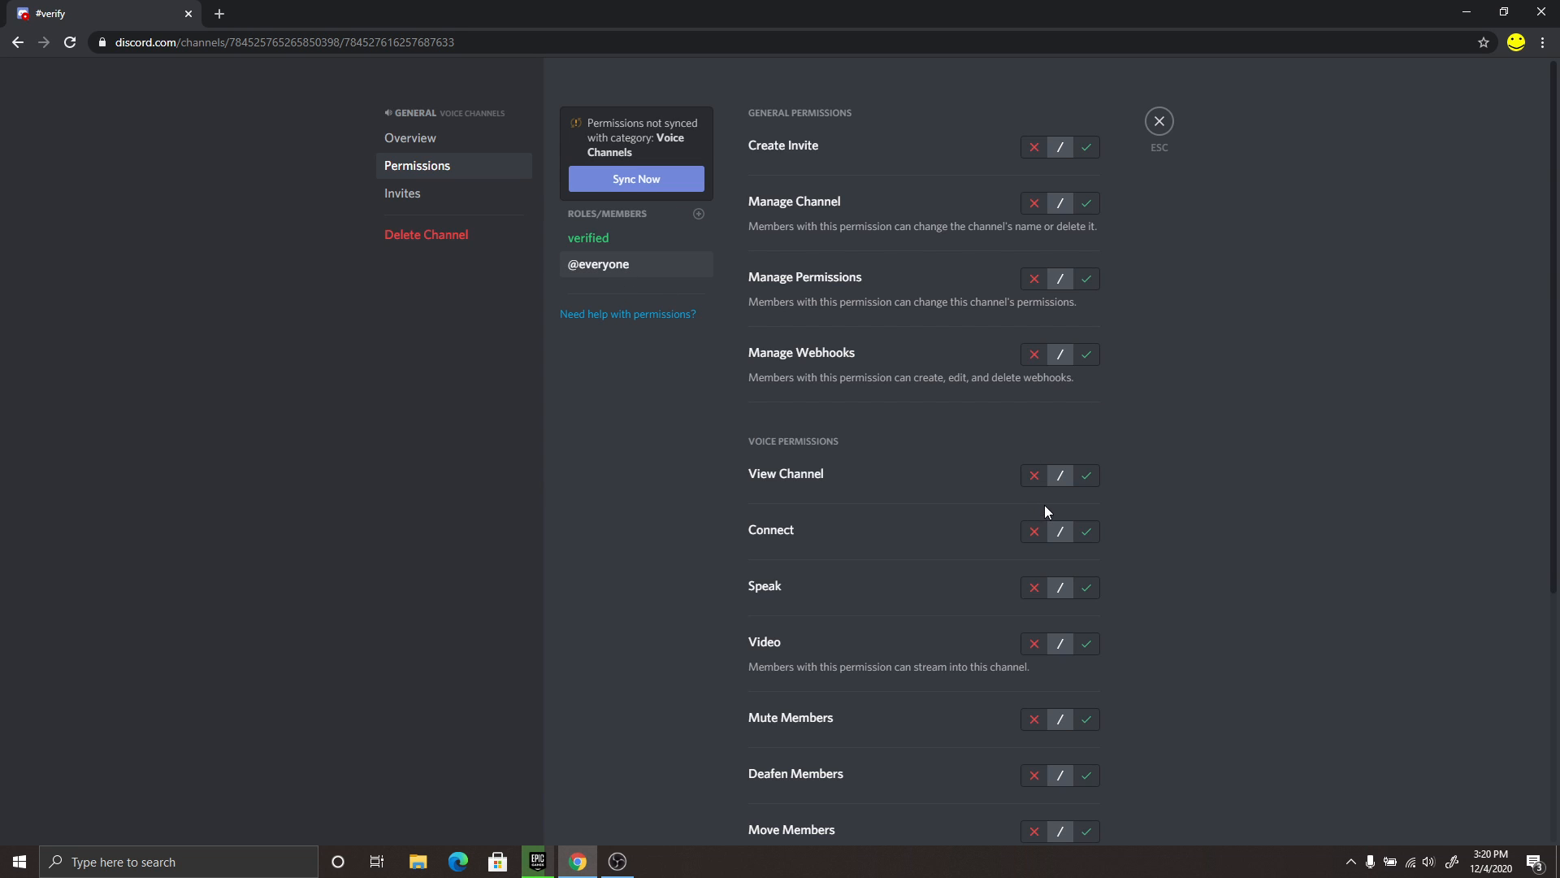
left_click(1036, 478)
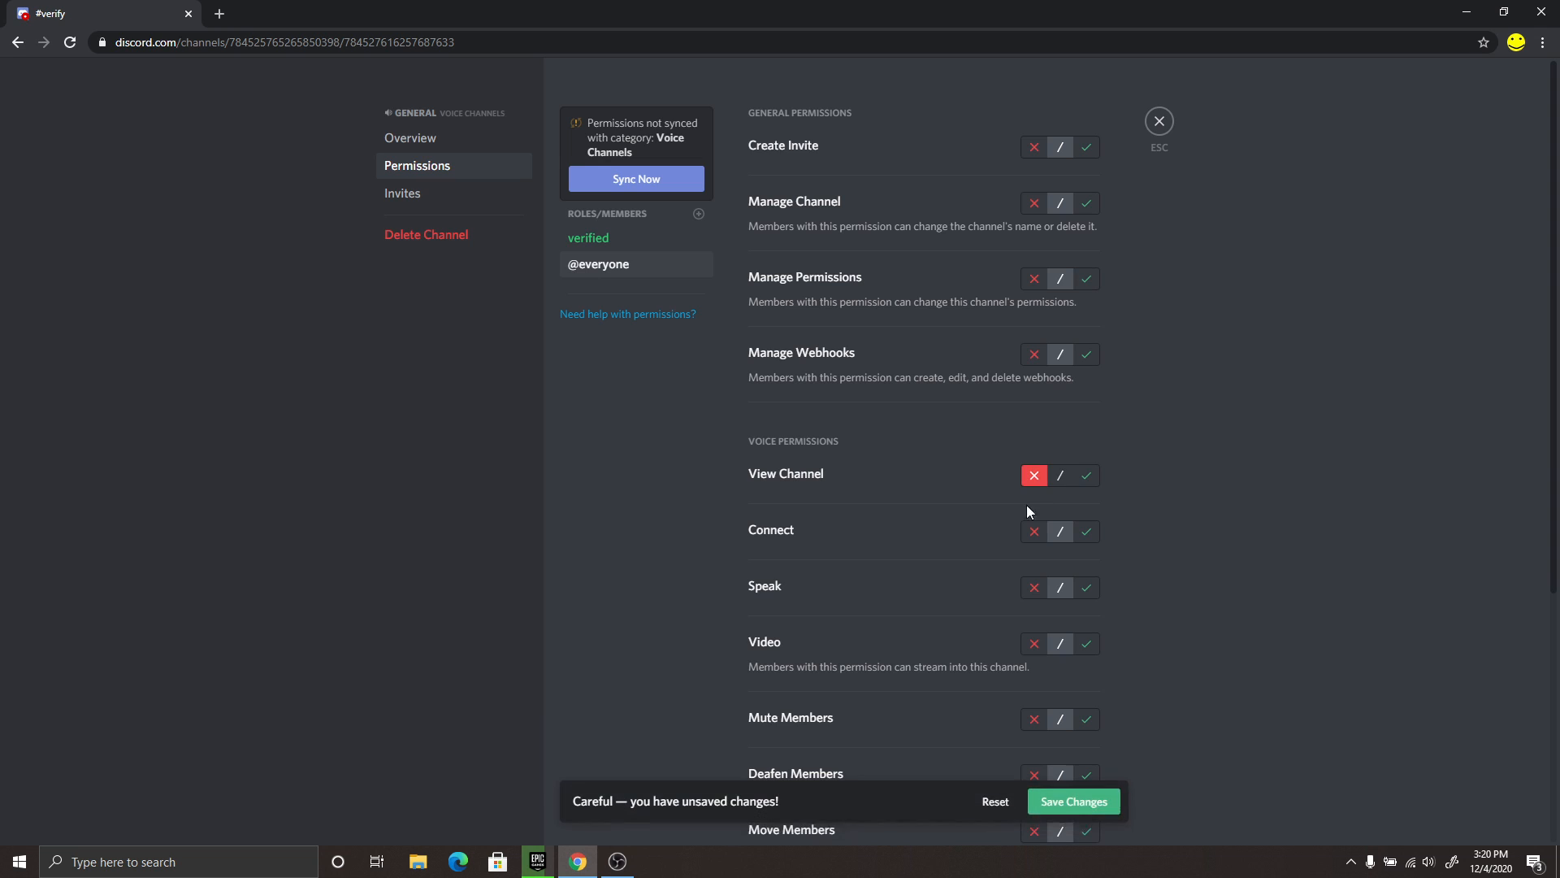
left_click(1089, 809)
Step: Allow View Channel for the verified role in the General voice channel, save the changes and leave its settings
left_click(628, 241)
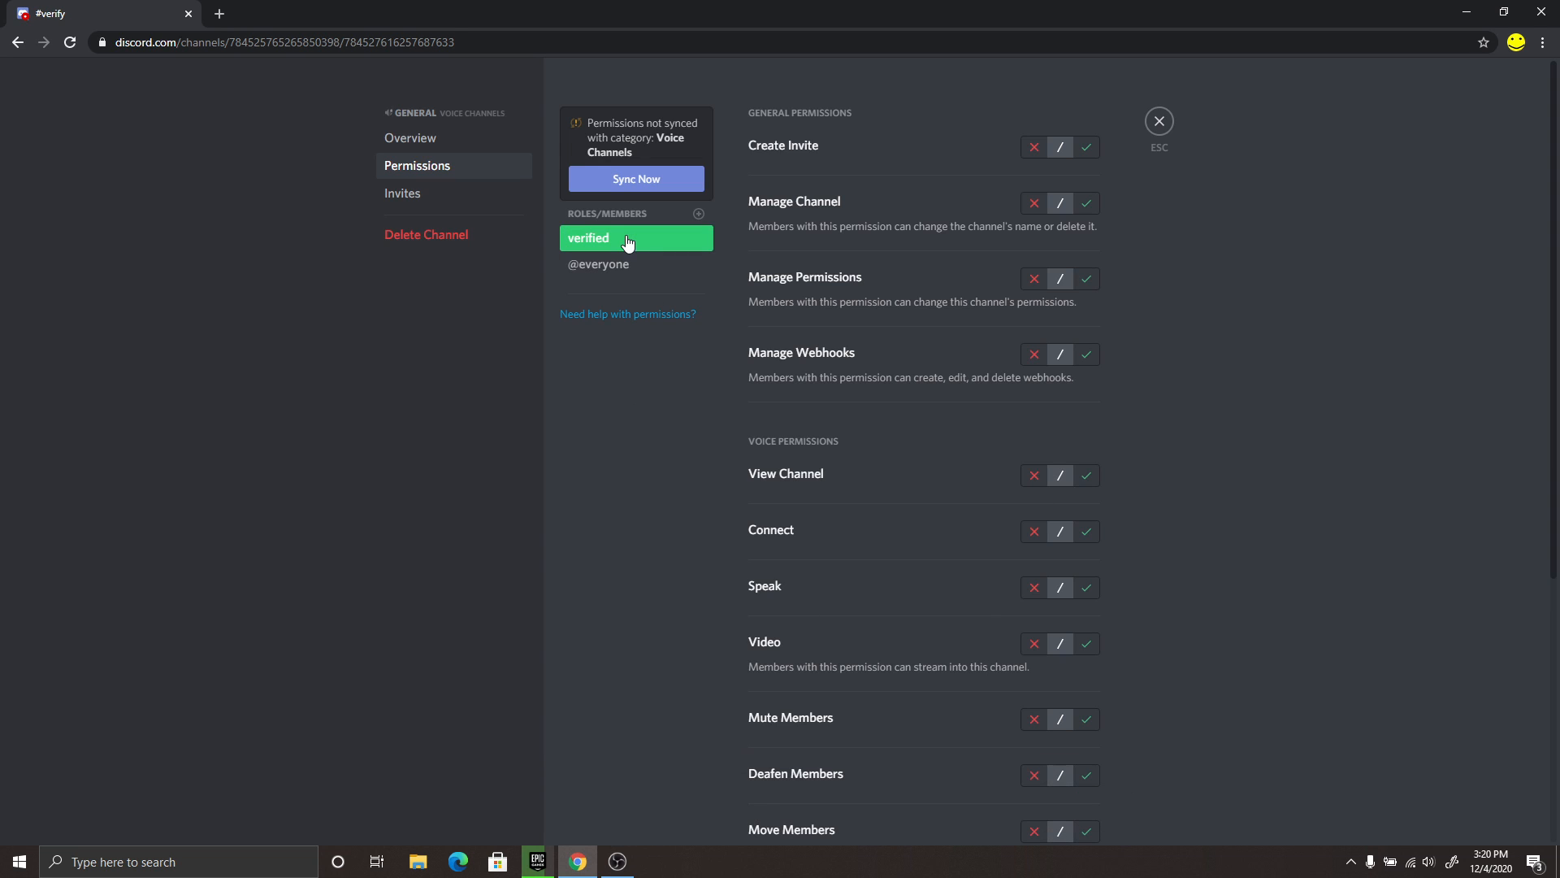
left_click(1088, 481)
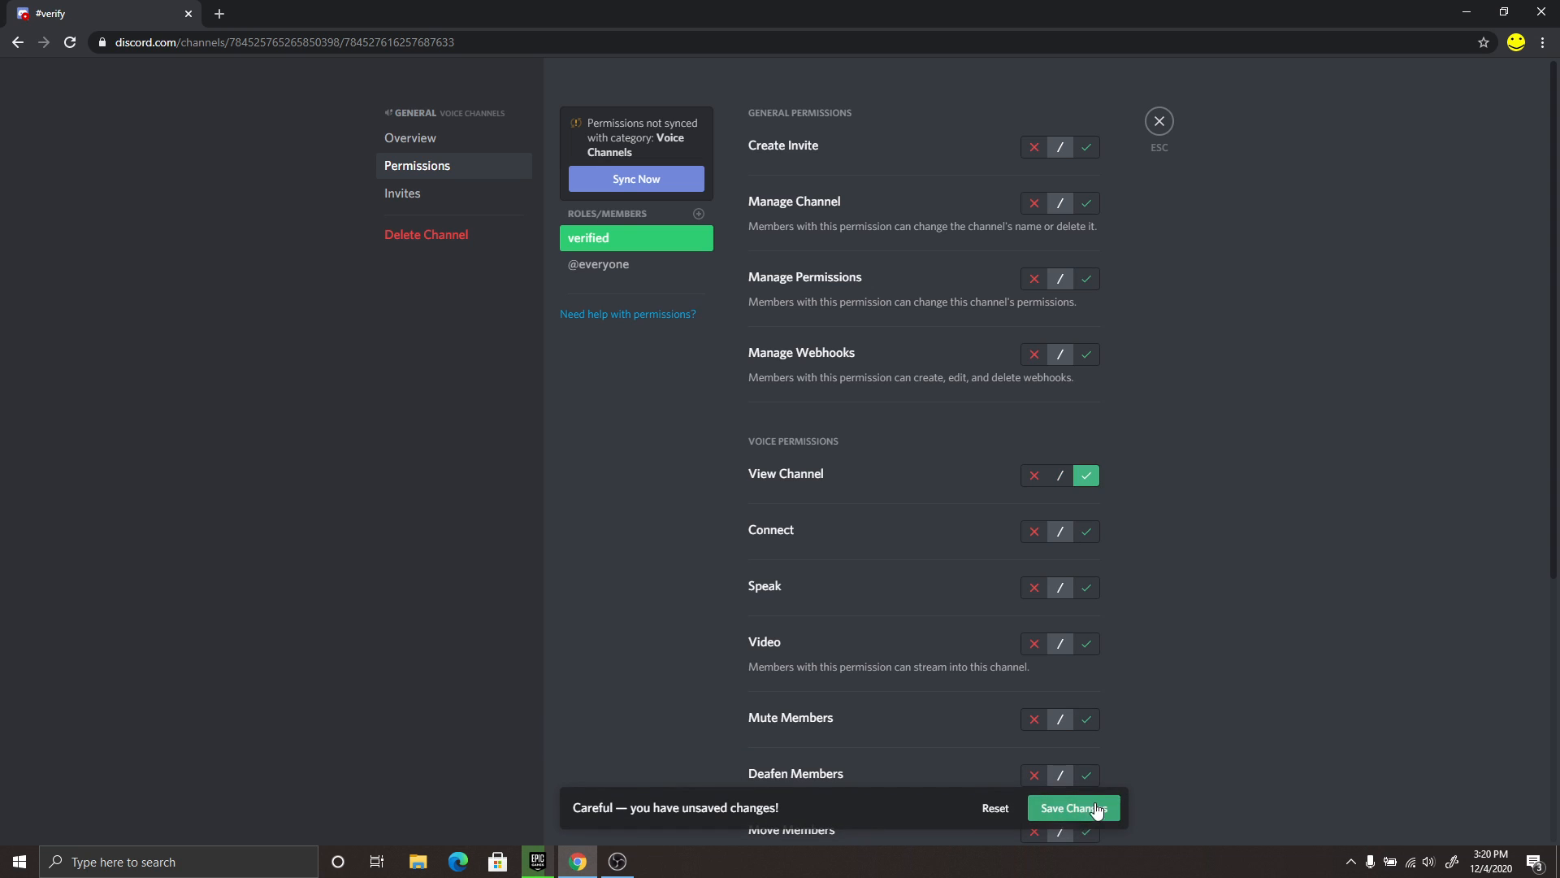
left_click(1160, 122)
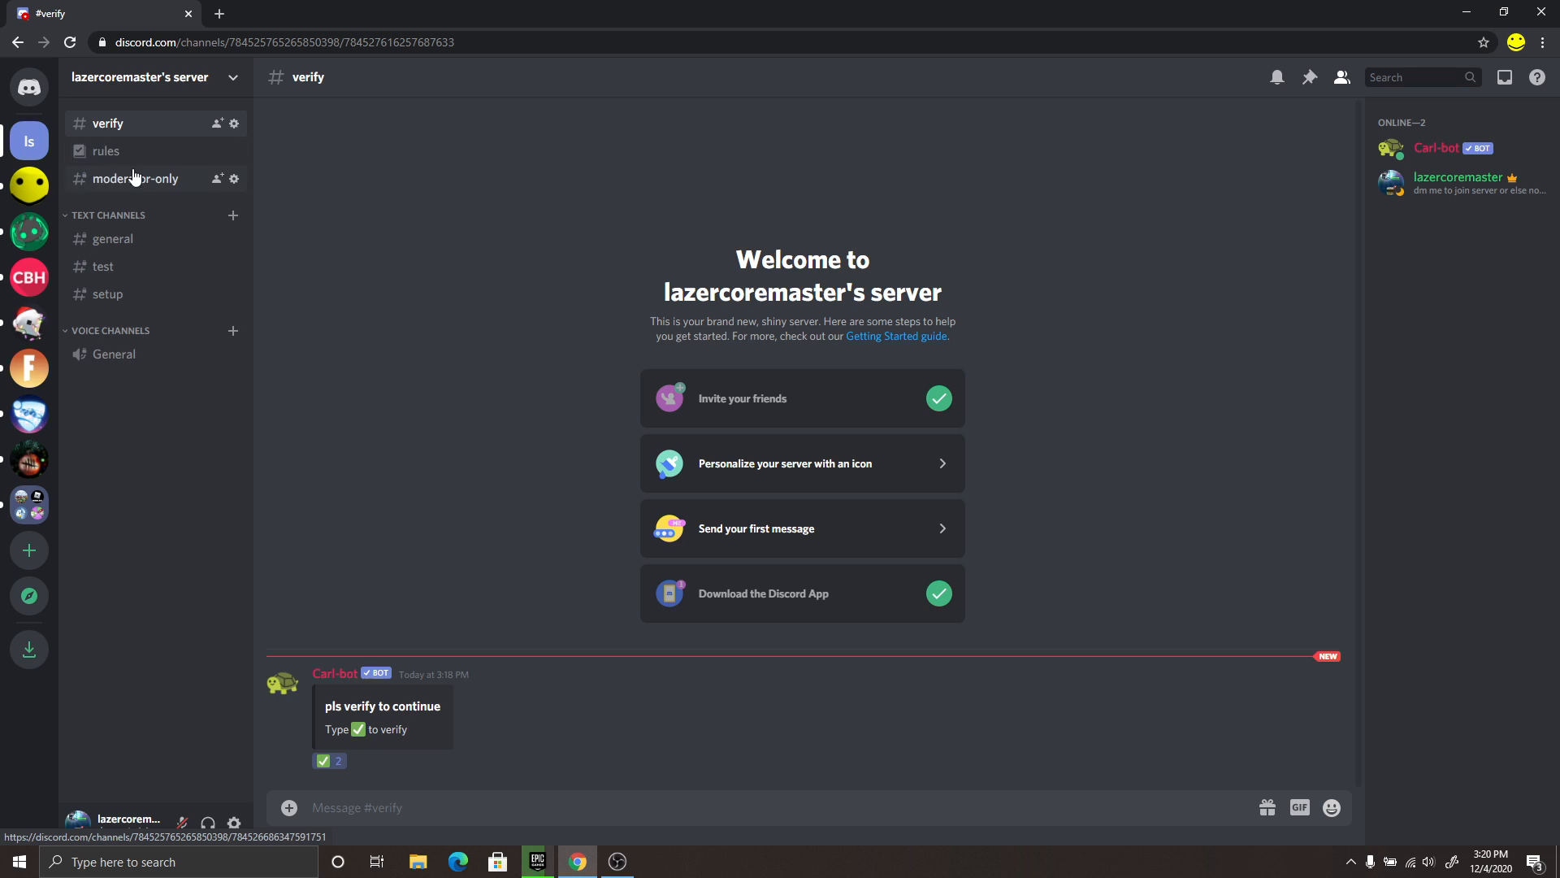
Step: Remove the check mark reaction from Carl-bot's message in the verify channel and check the member's roles
left_click(135, 178)
left_click(136, 155)
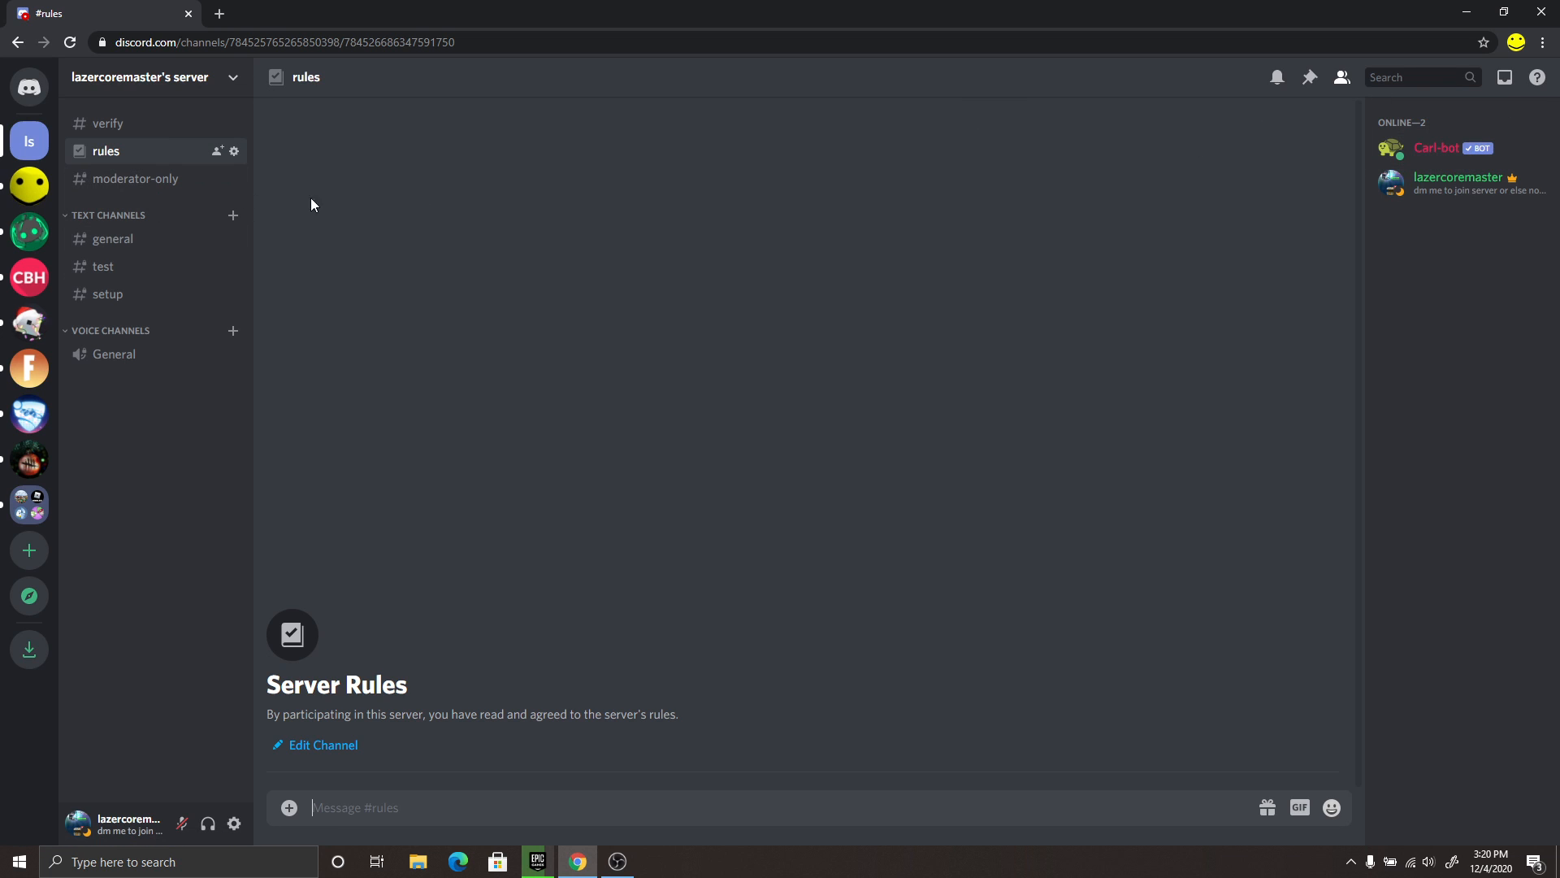
left_click(167, 132)
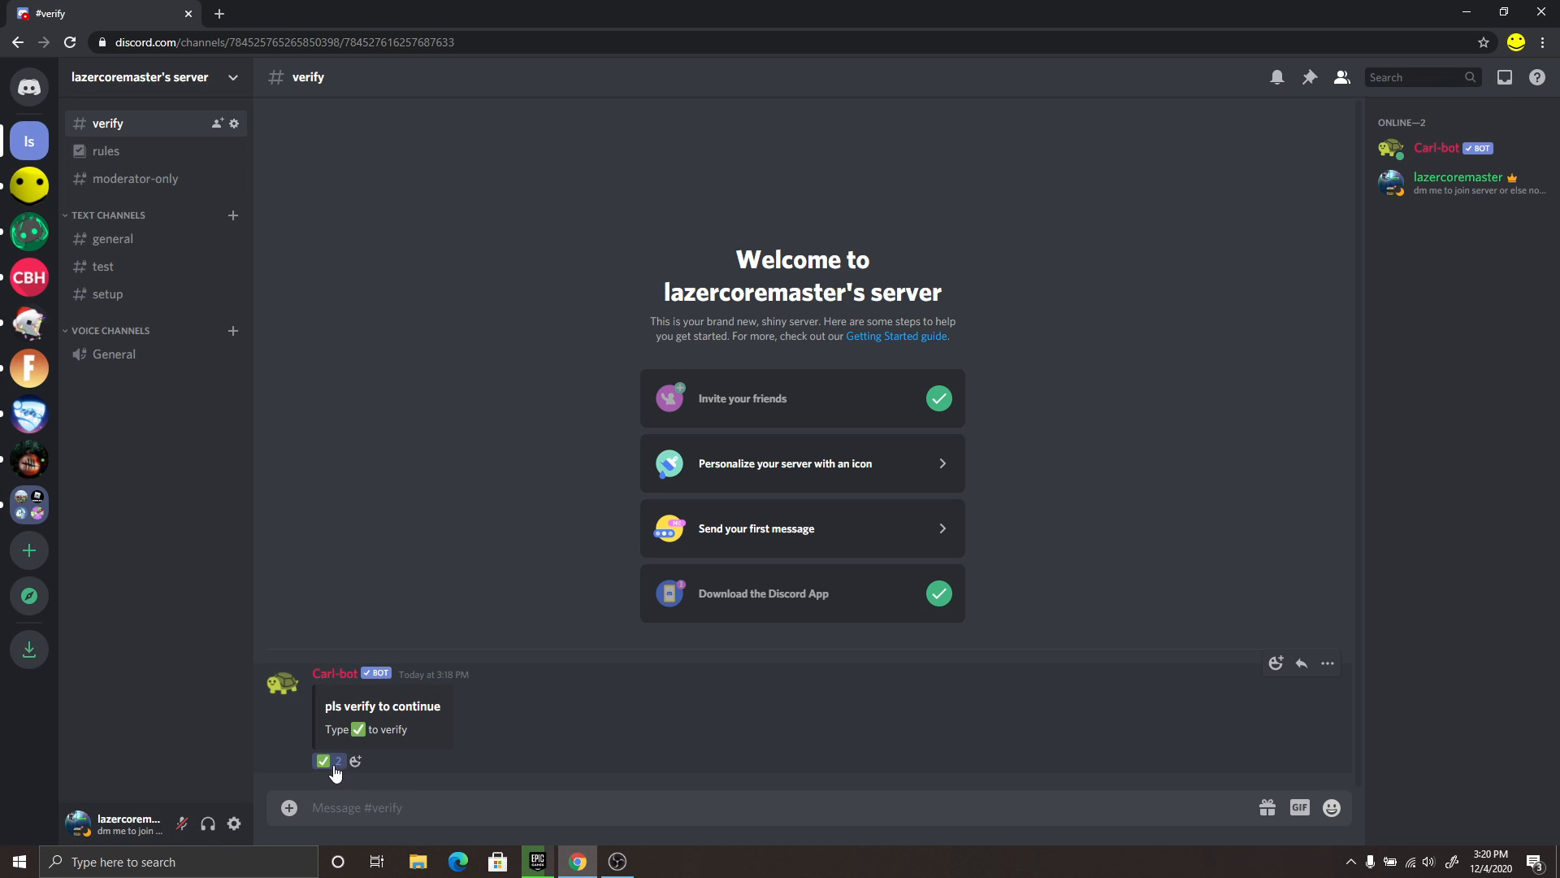
left_click(329, 761)
left_click(1459, 180)
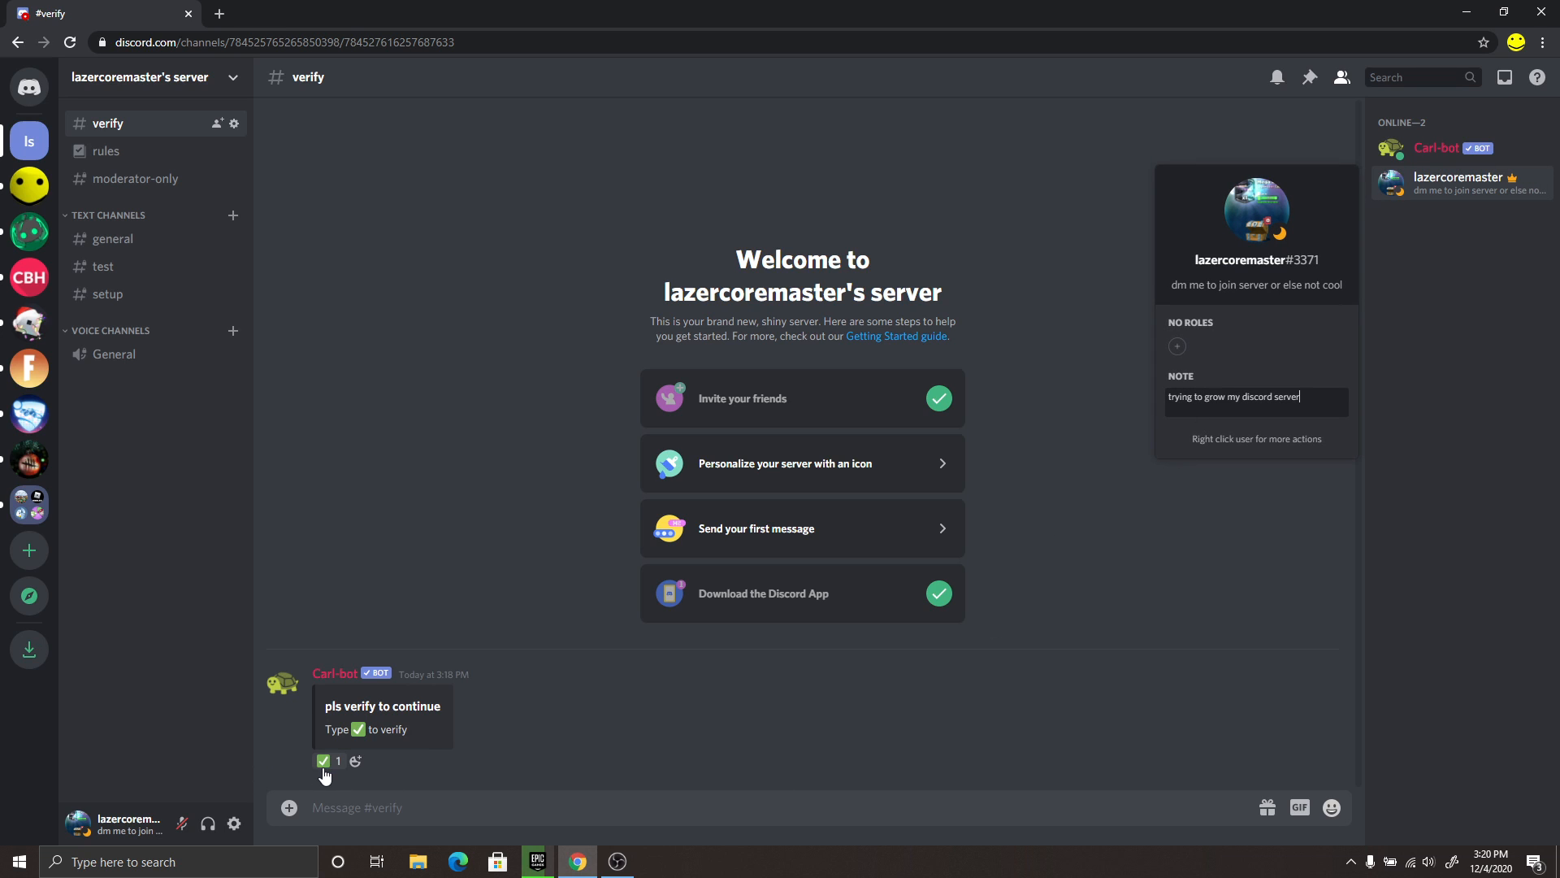
Step: Test the reaction role by adding the check mark again, viewing the member's roles and withdrawing the reaction
left_click(327, 762)
left_click(1428, 193)
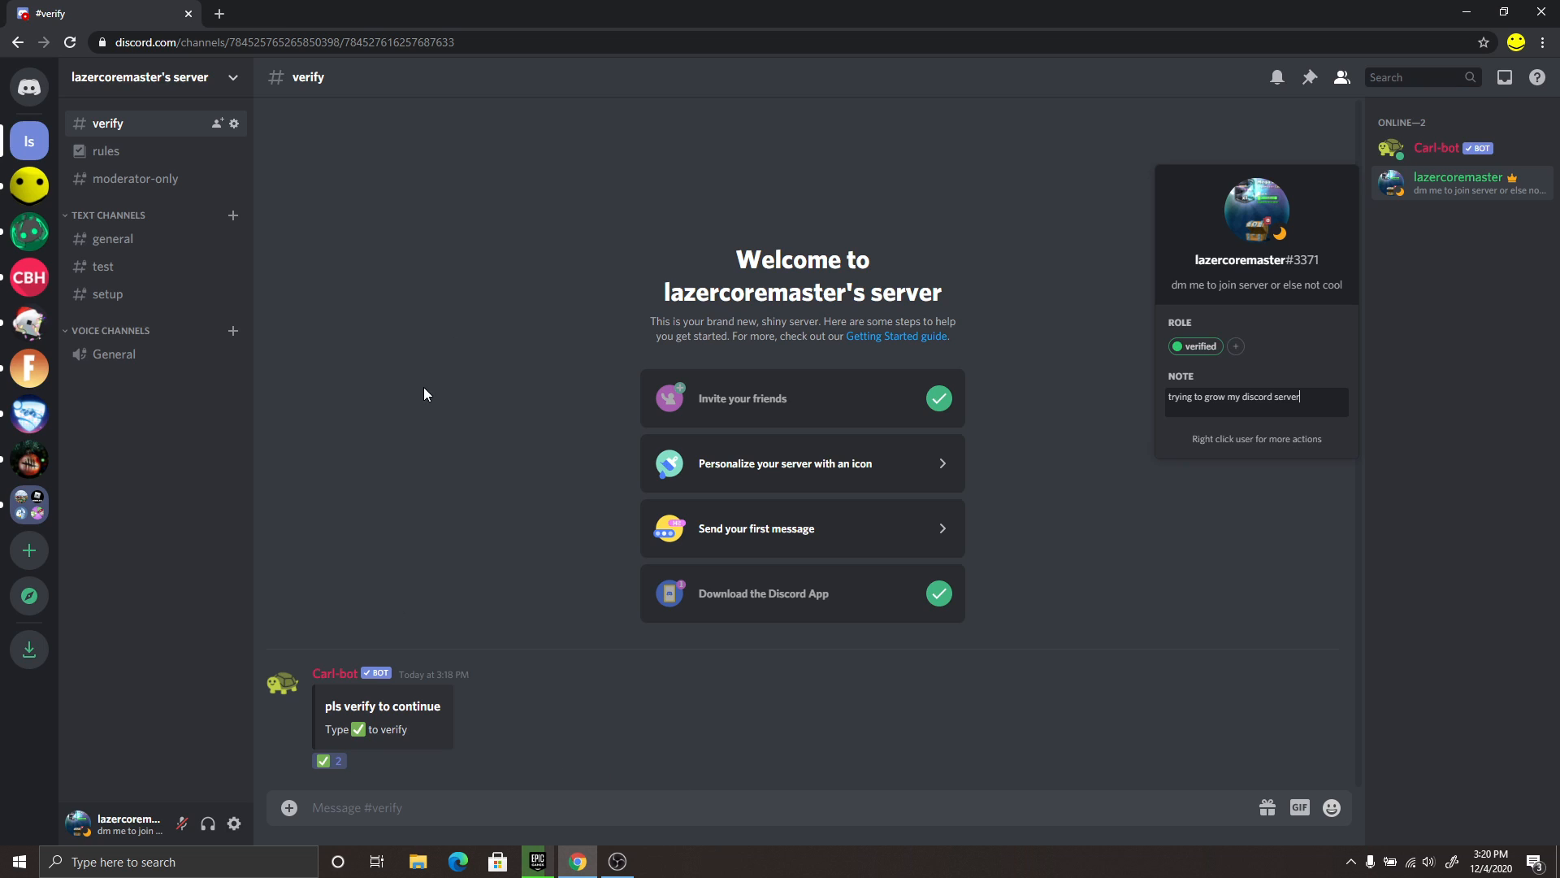
left_click(328, 762)
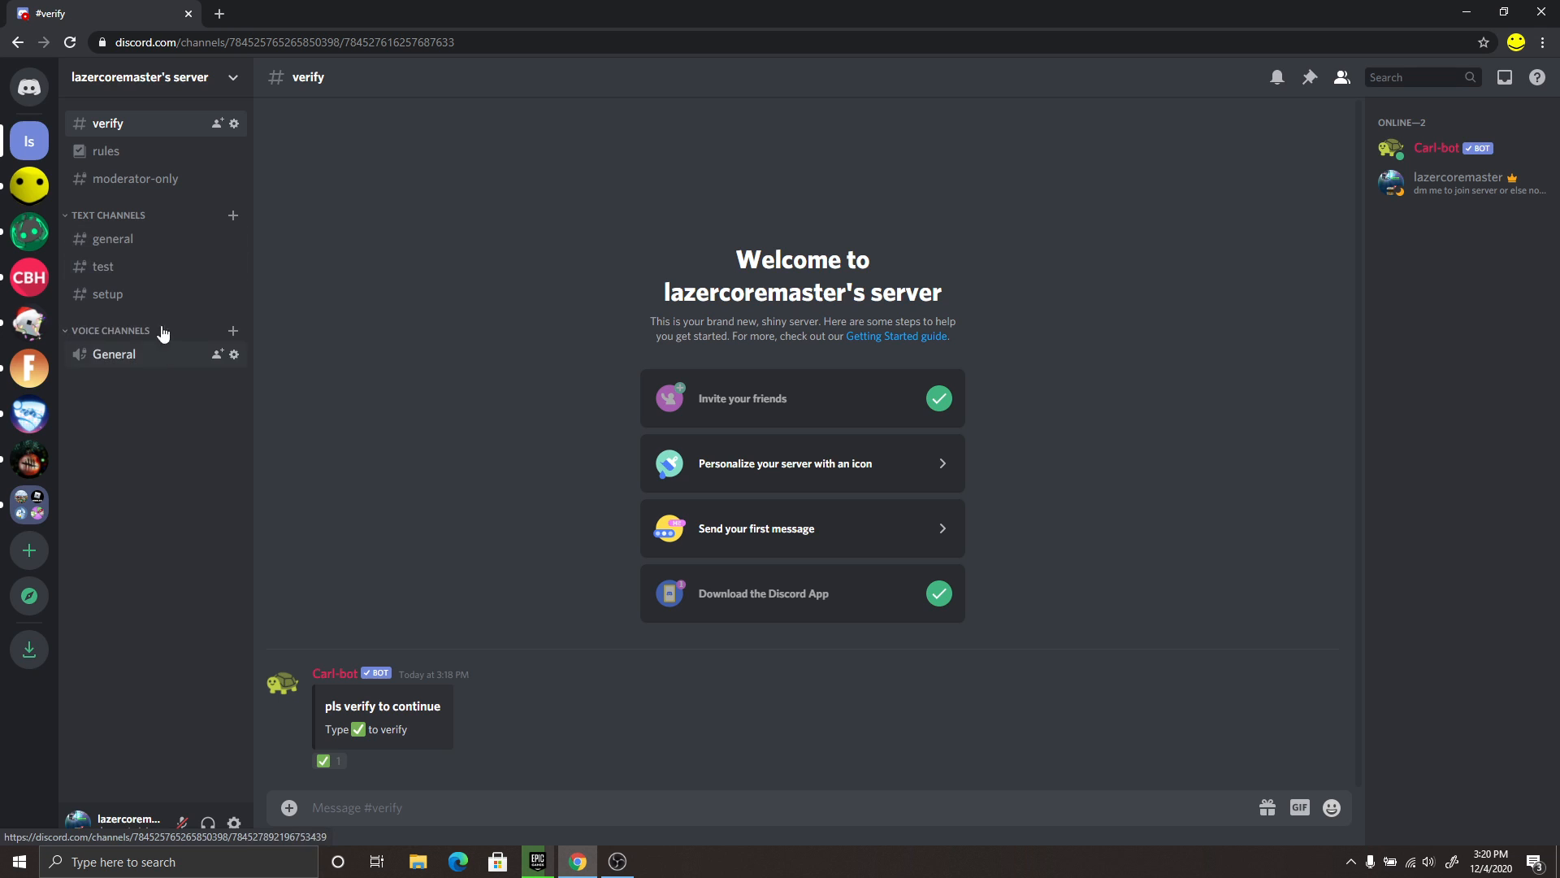
left_click(154, 252)
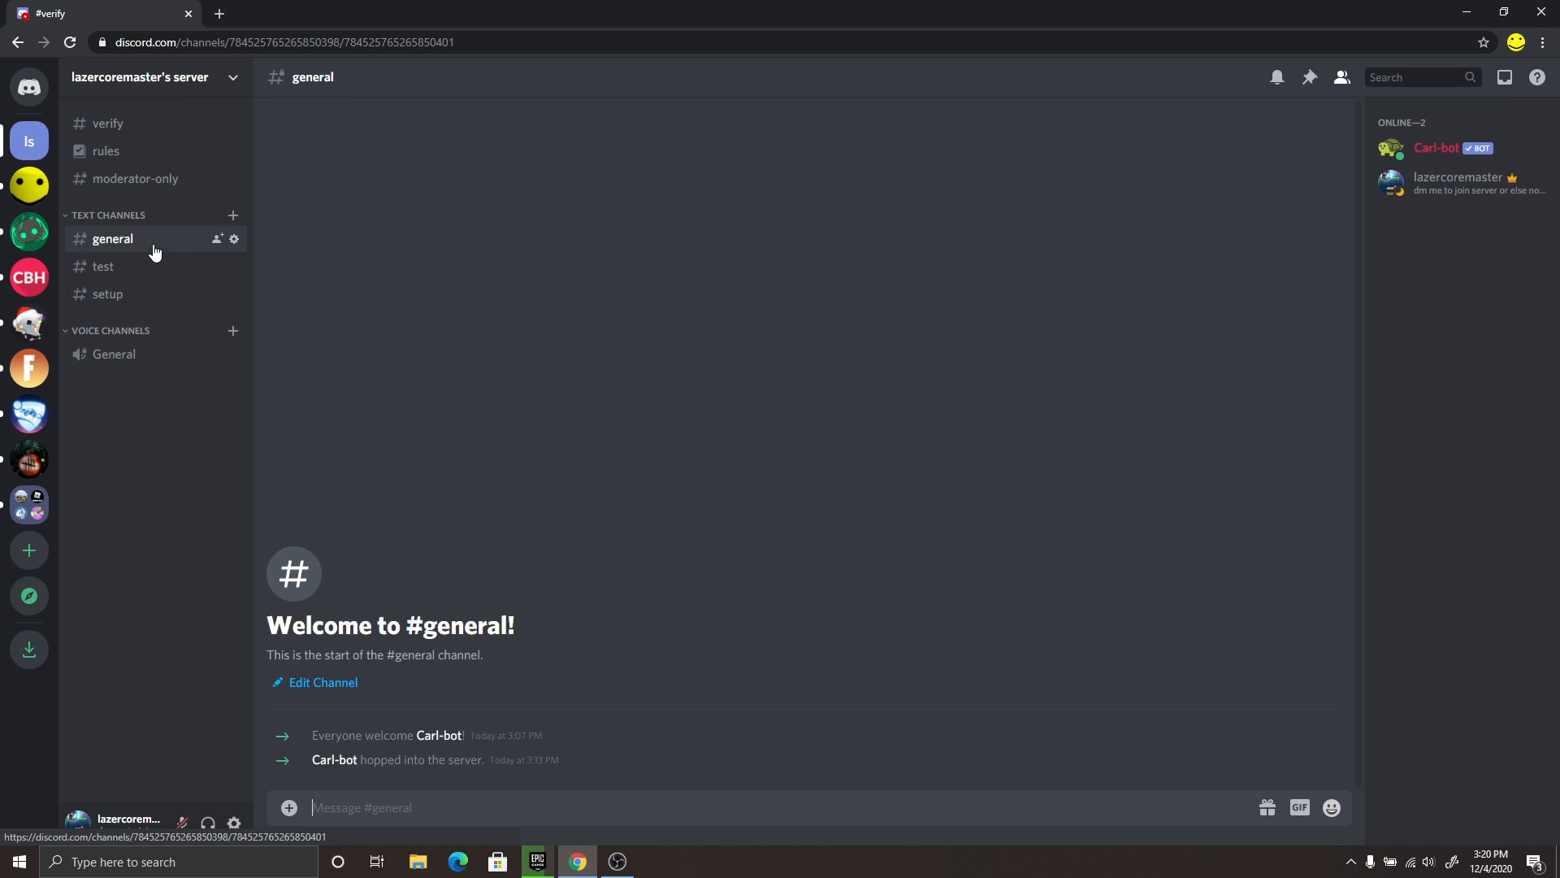
left_click(236, 241)
left_click(439, 169)
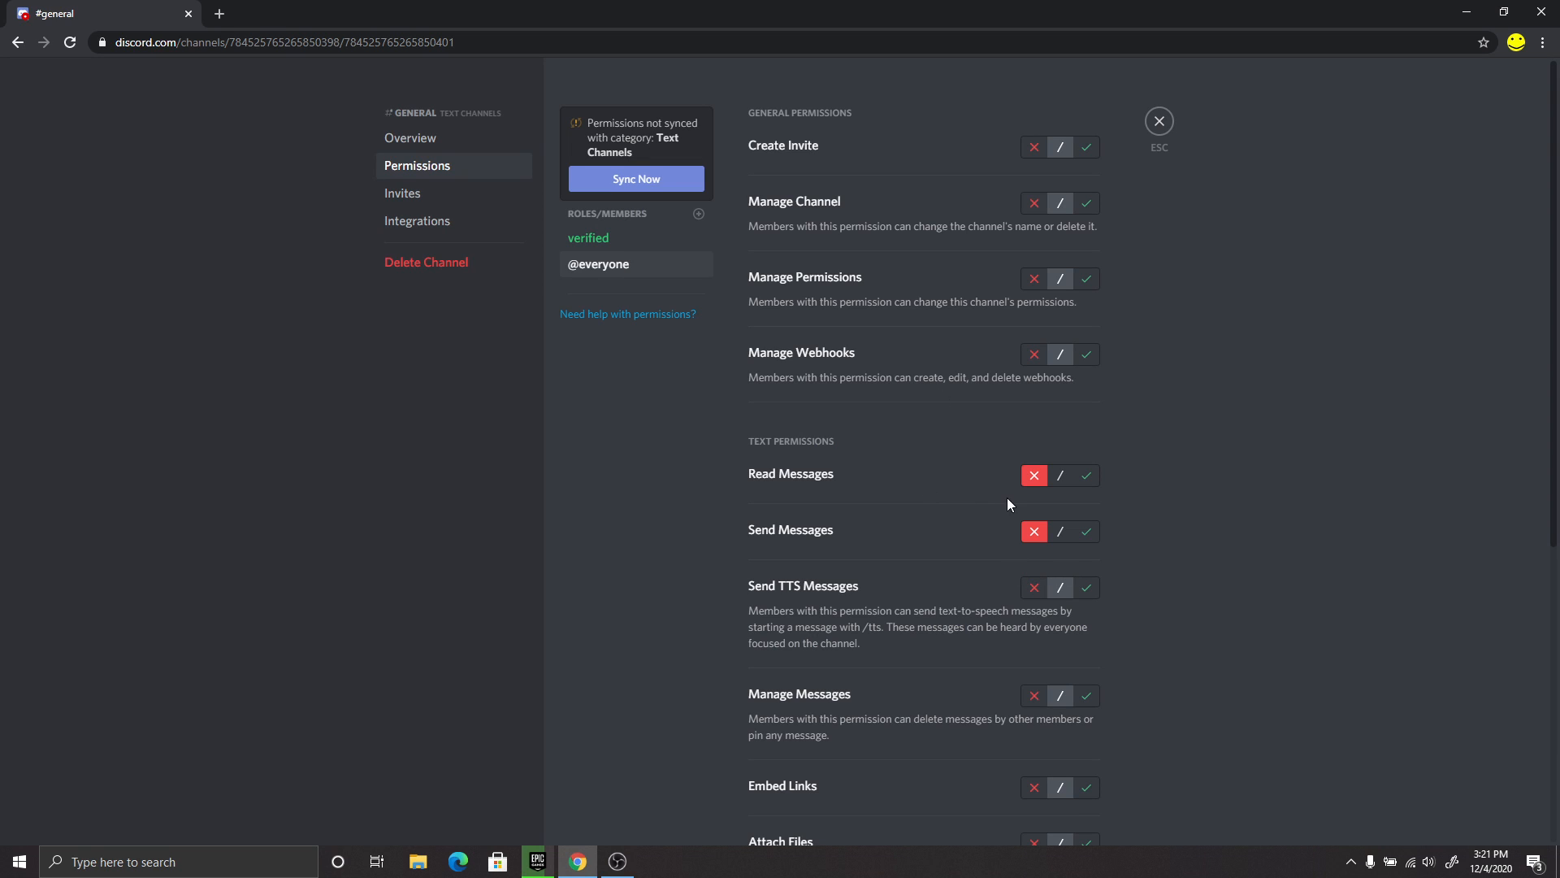
left_click(625, 244)
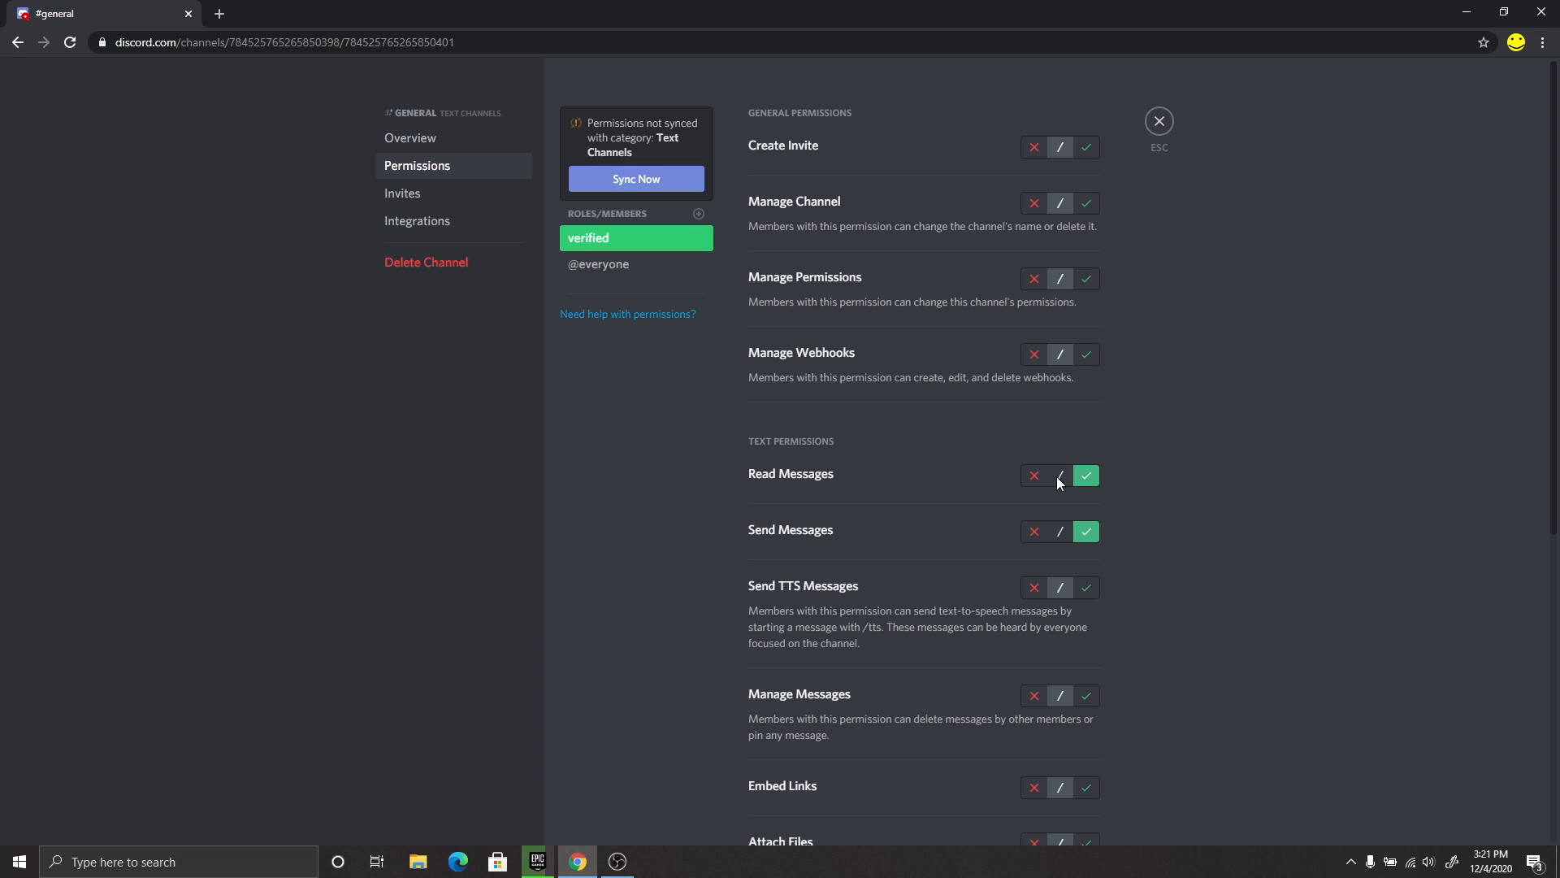
left_click(1159, 124)
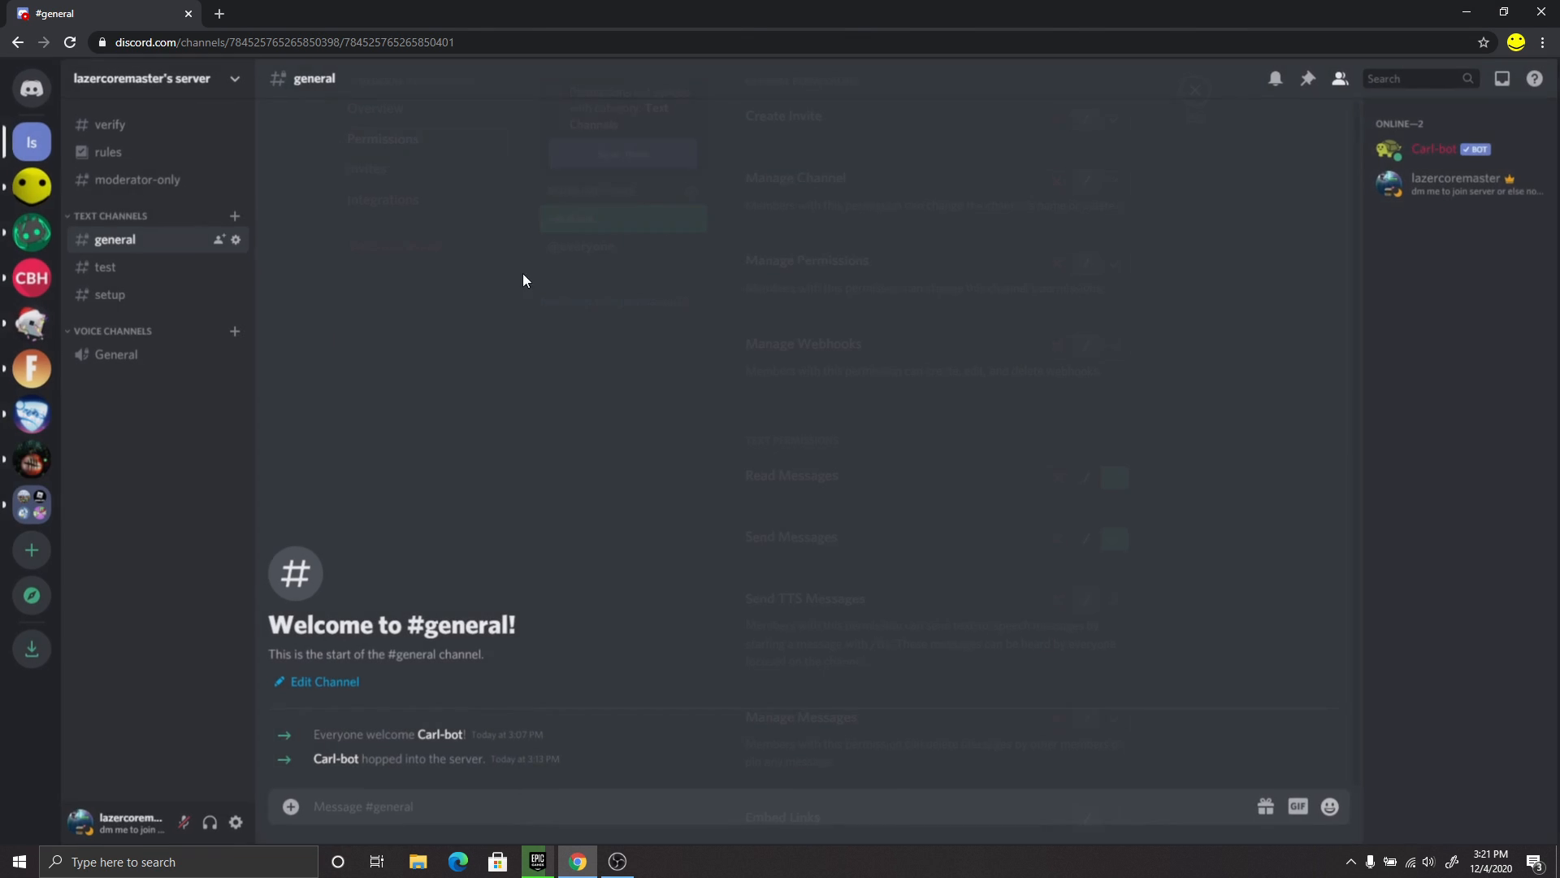
Step: Add the check mark reaction to Carl-bot's message in the verify channel and check the server owner's roles
left_click(101, 134)
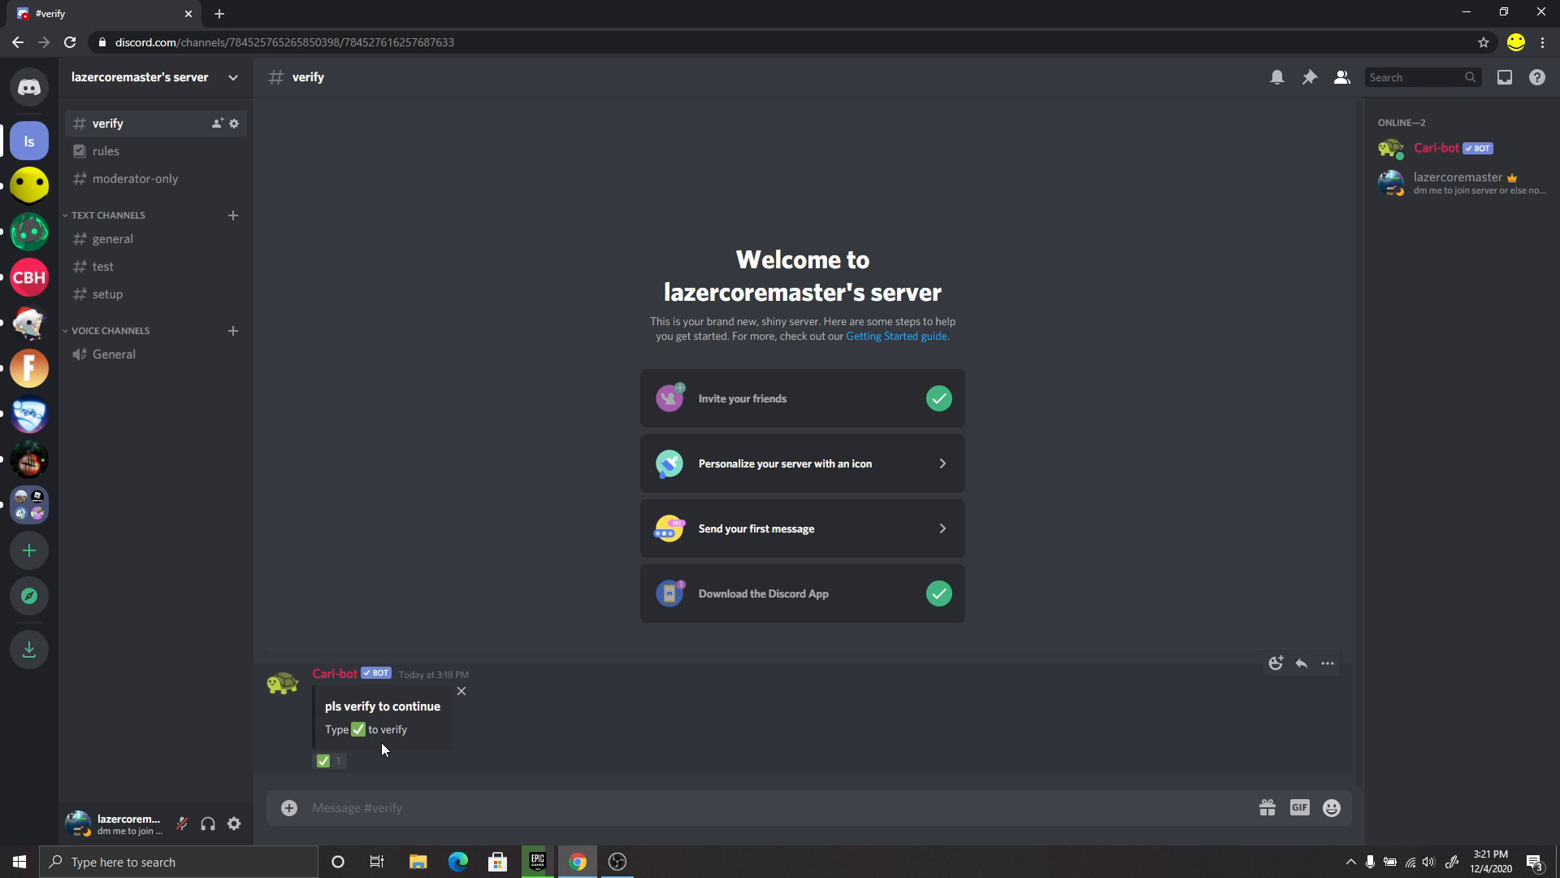
left_click(324, 762)
left_click(1427, 192)
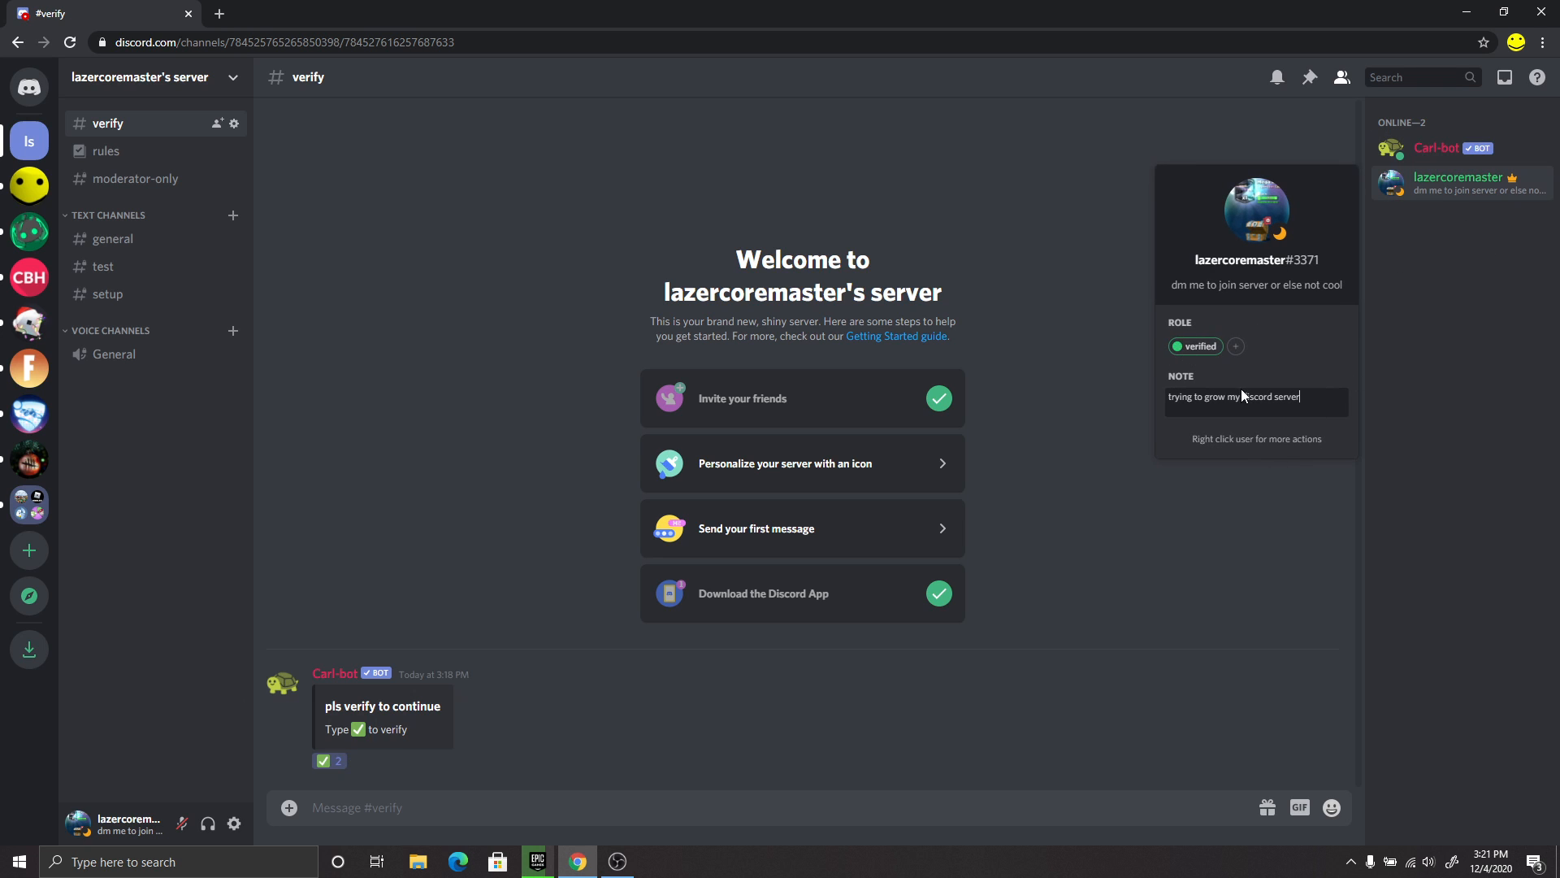
key("Escape")
left_click(142, 244)
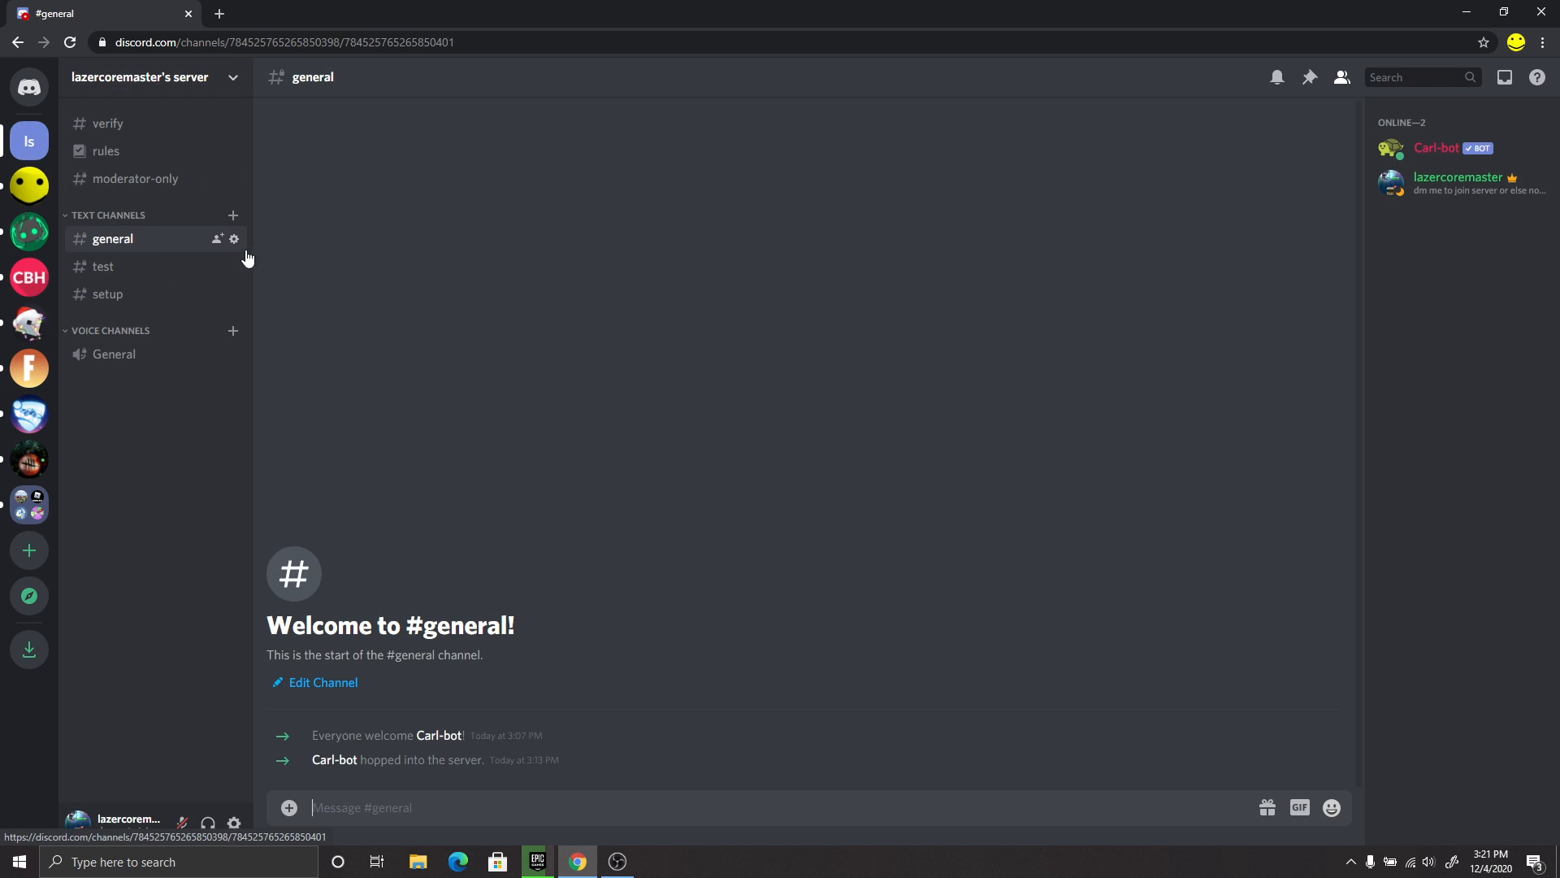
left_click(234, 239)
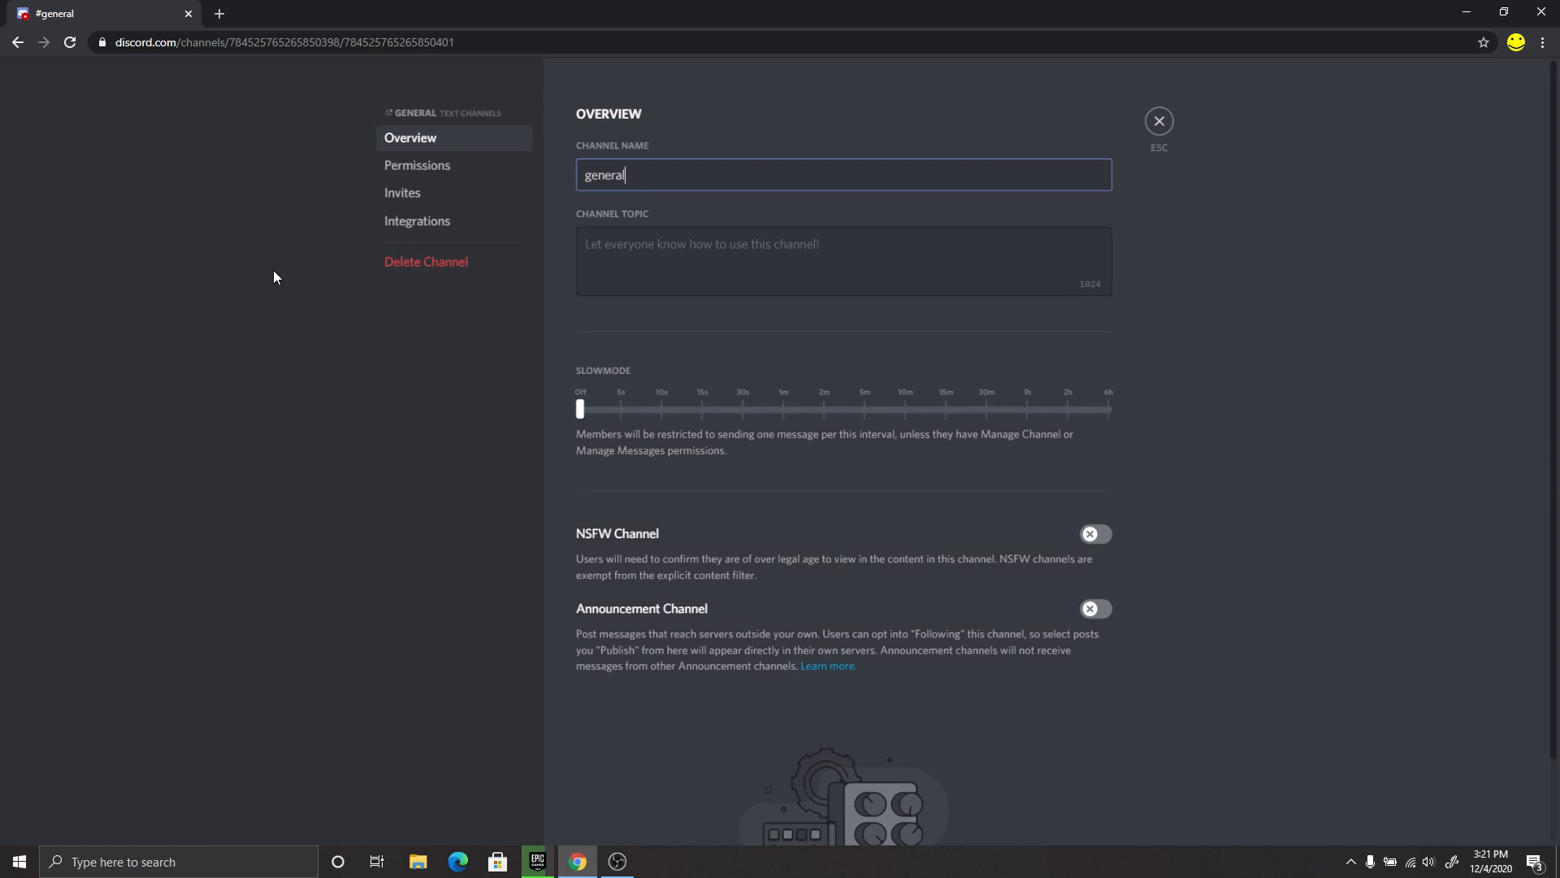
left_click(462, 177)
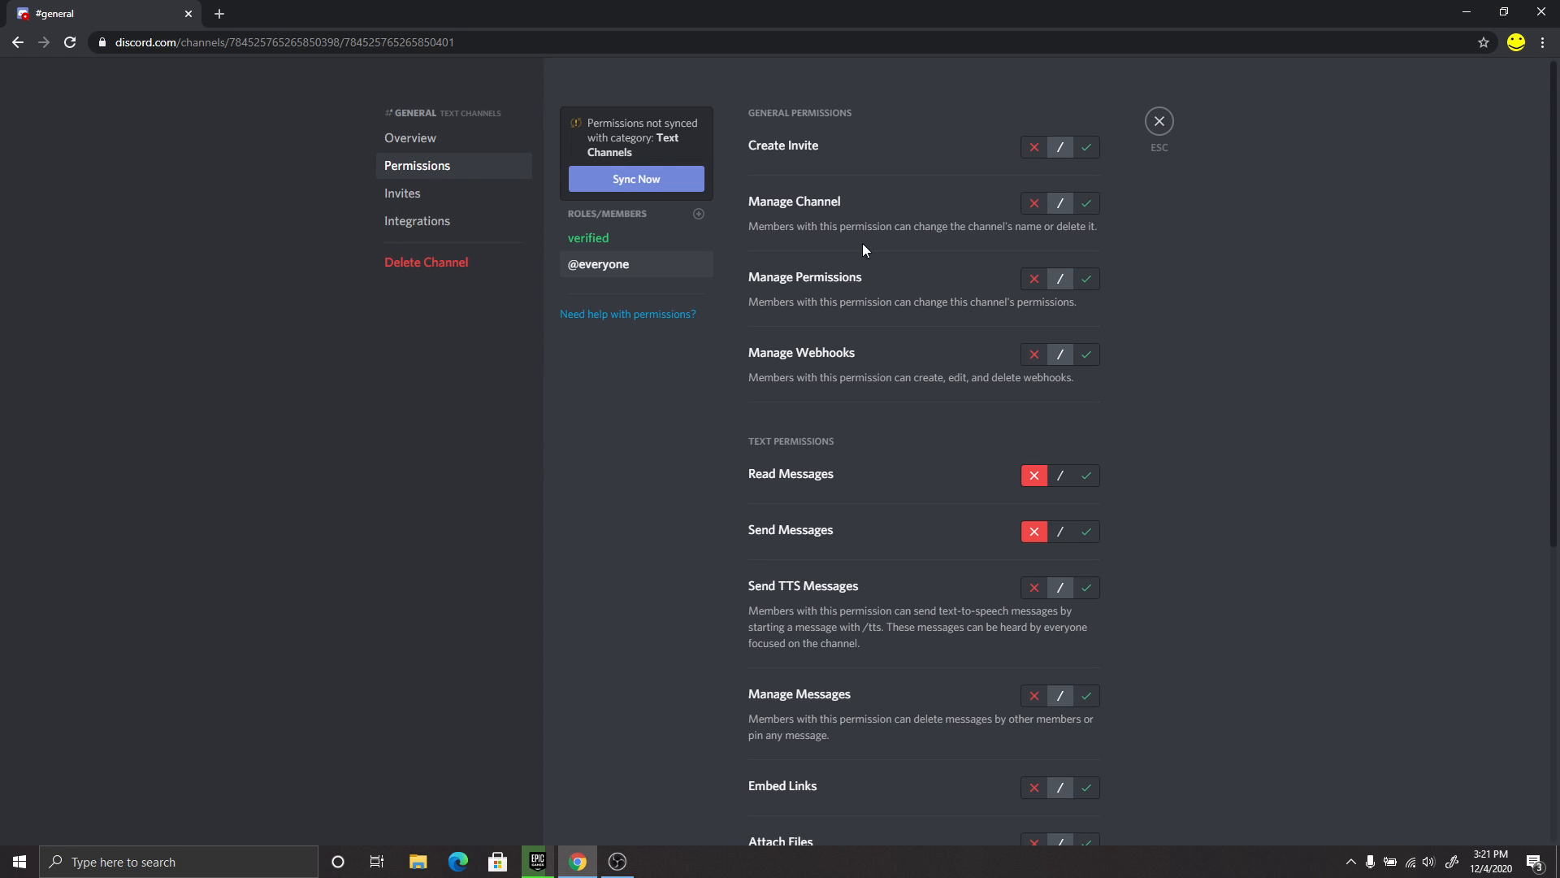
left_click(596, 243)
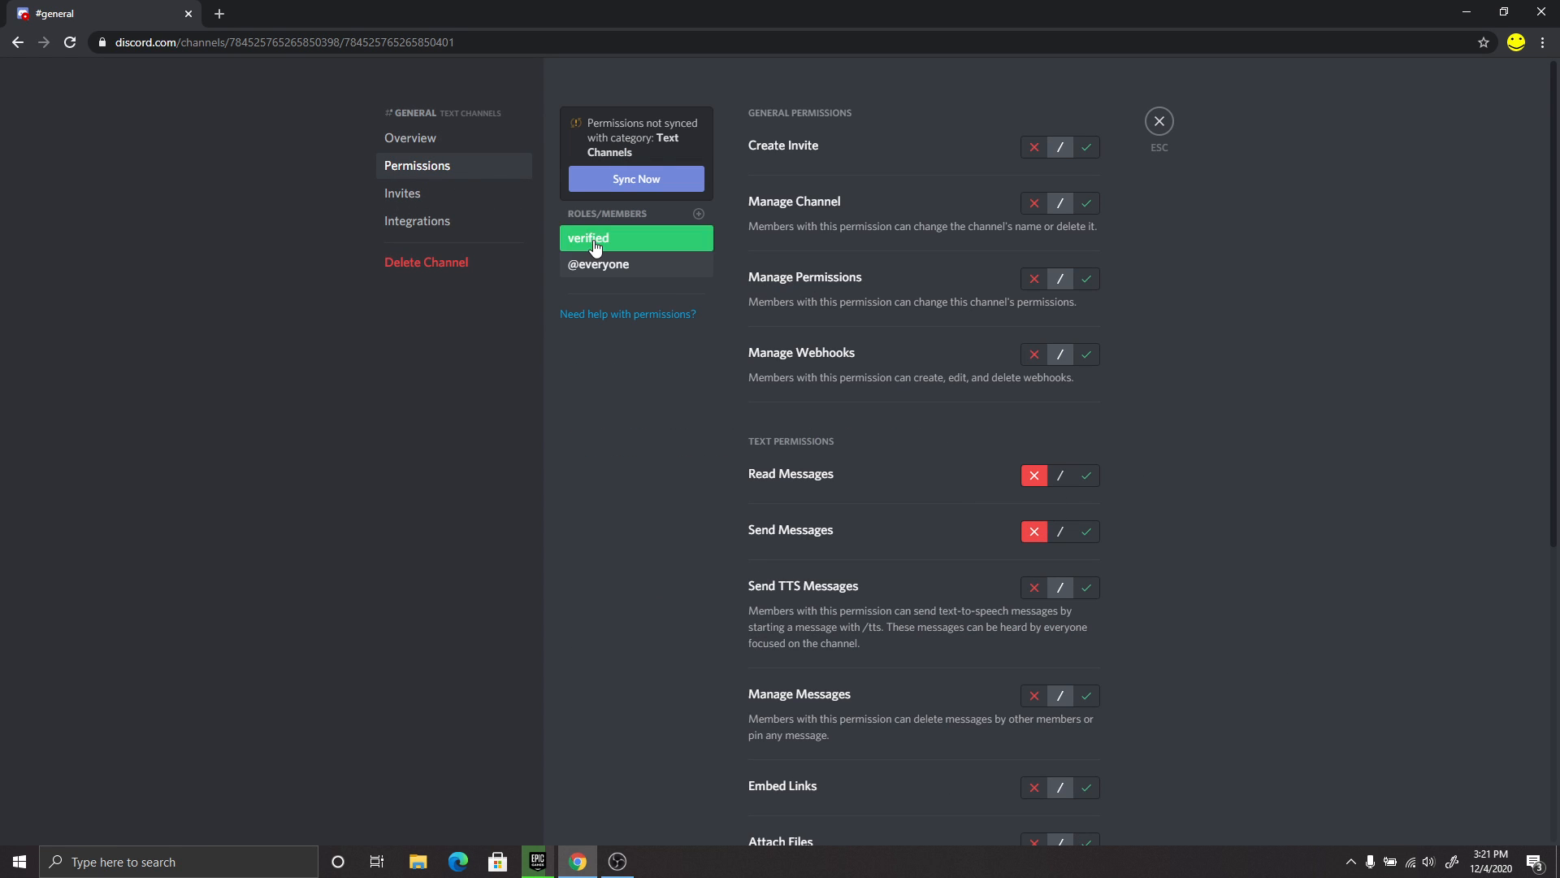
left_click(607, 265)
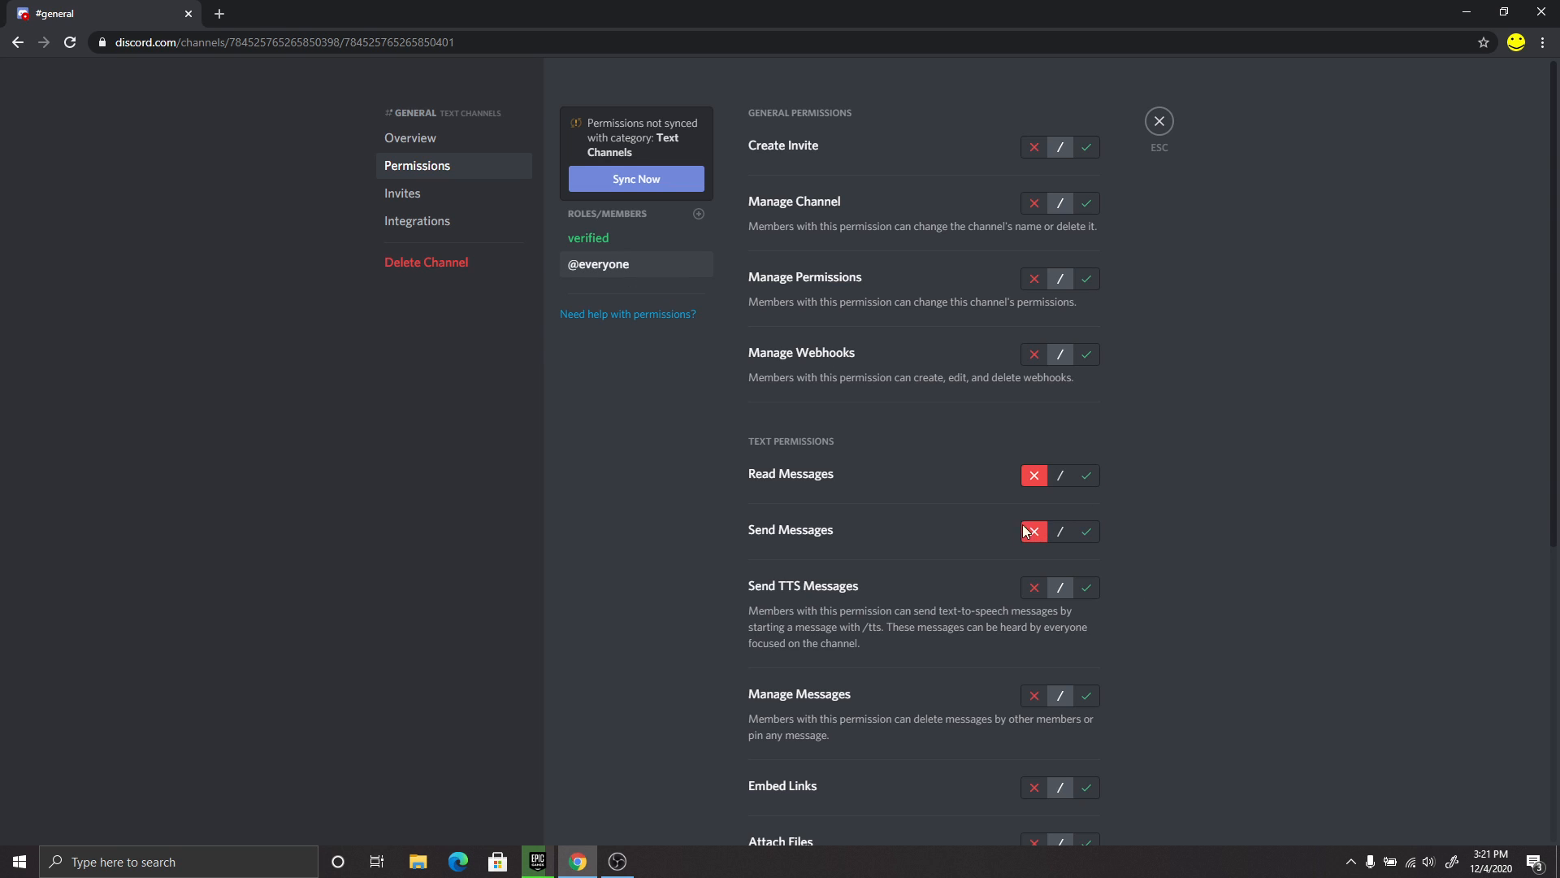
left_click(624, 241)
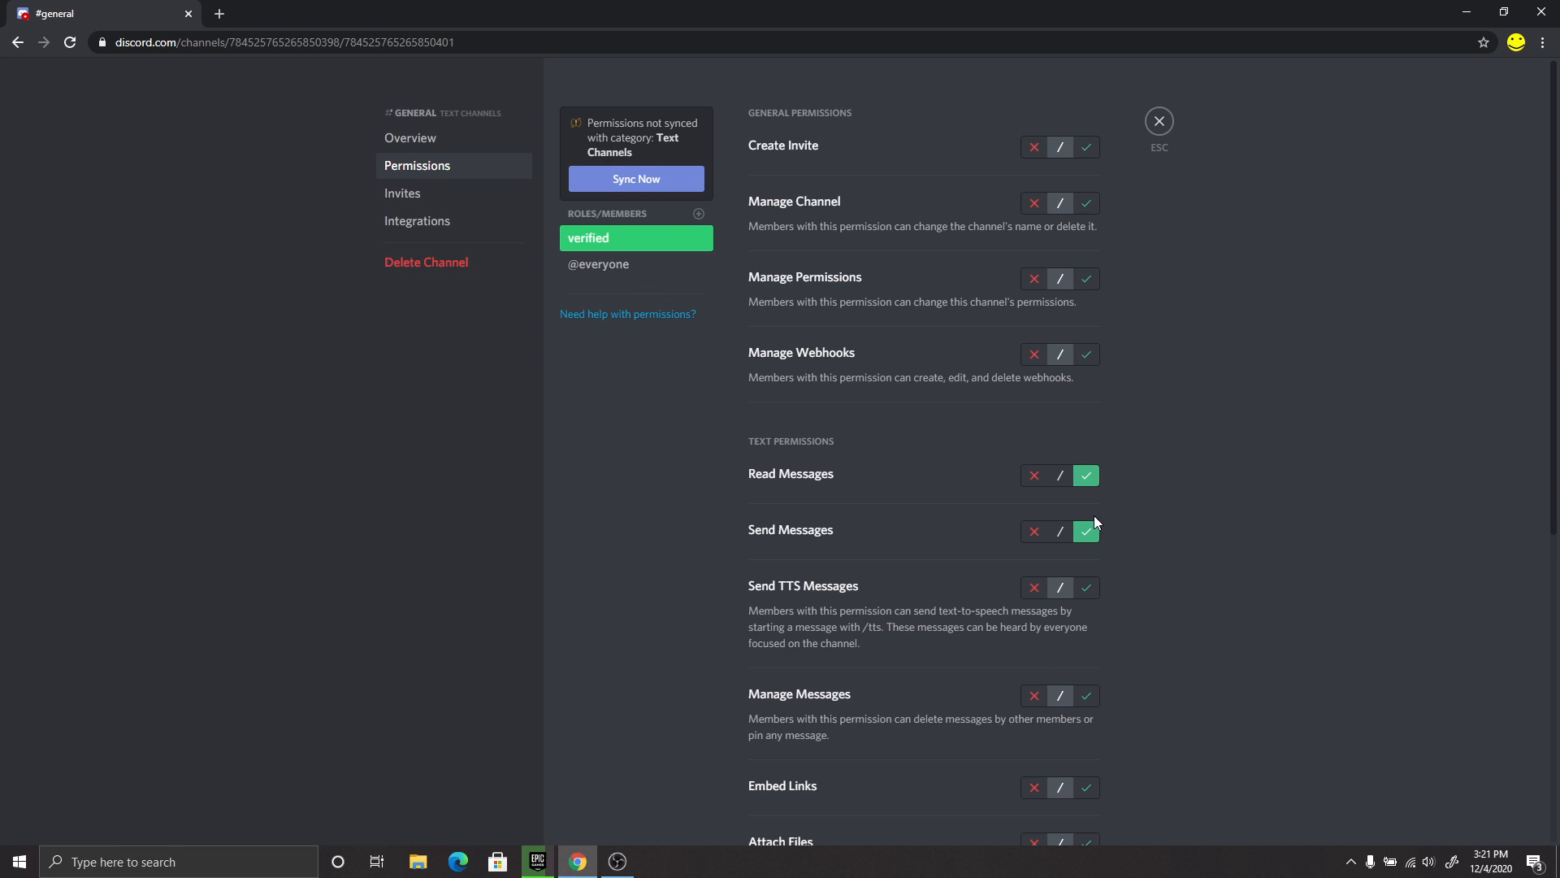
left_click(1159, 121)
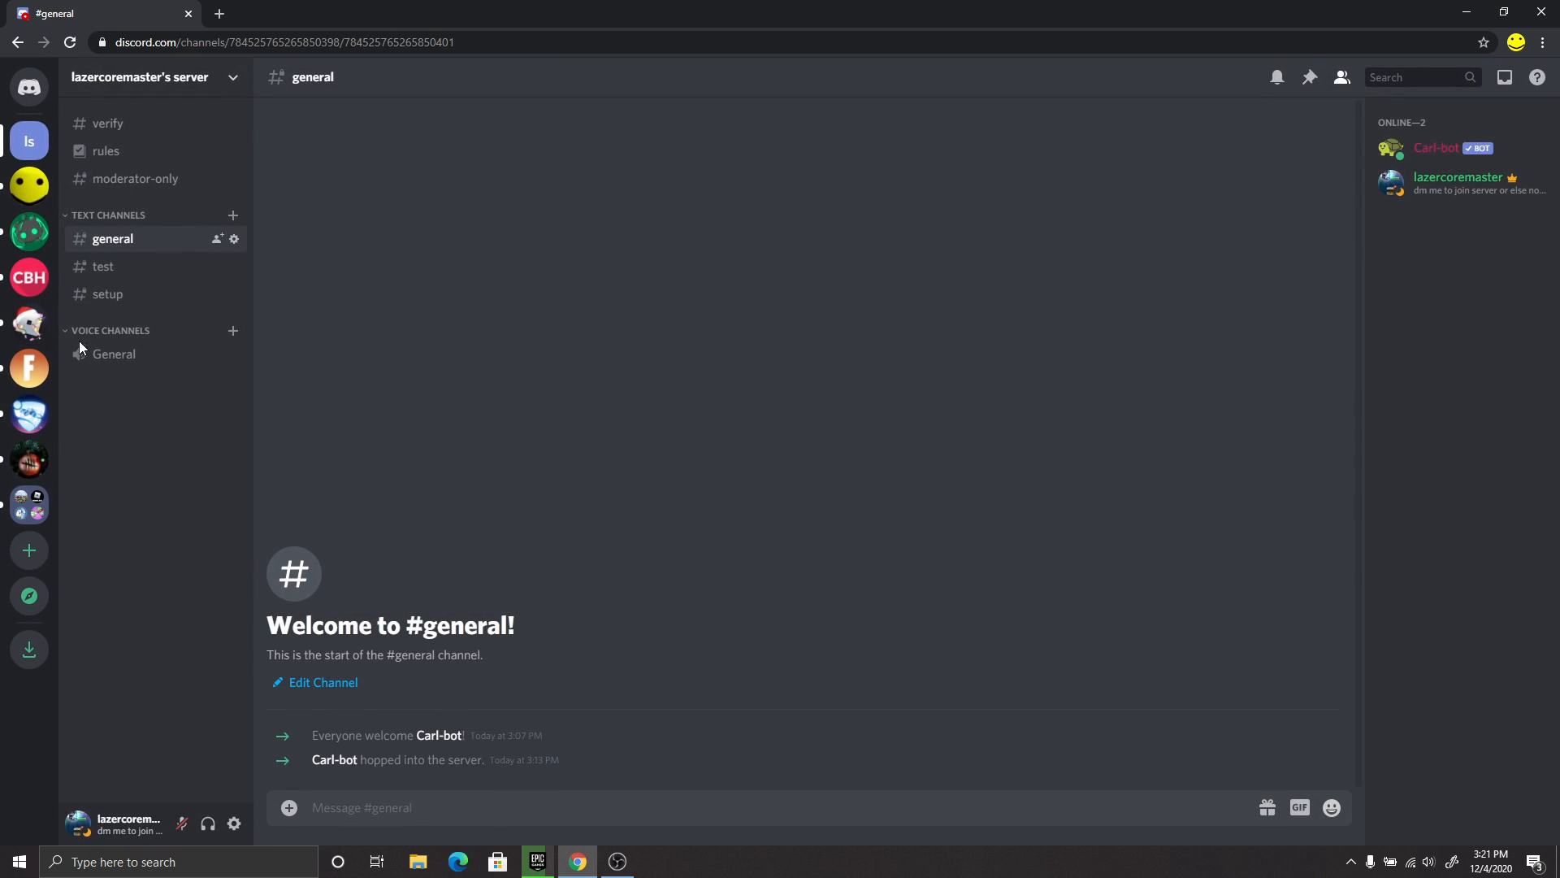
left_click_drag(177, 239, 213, 262)
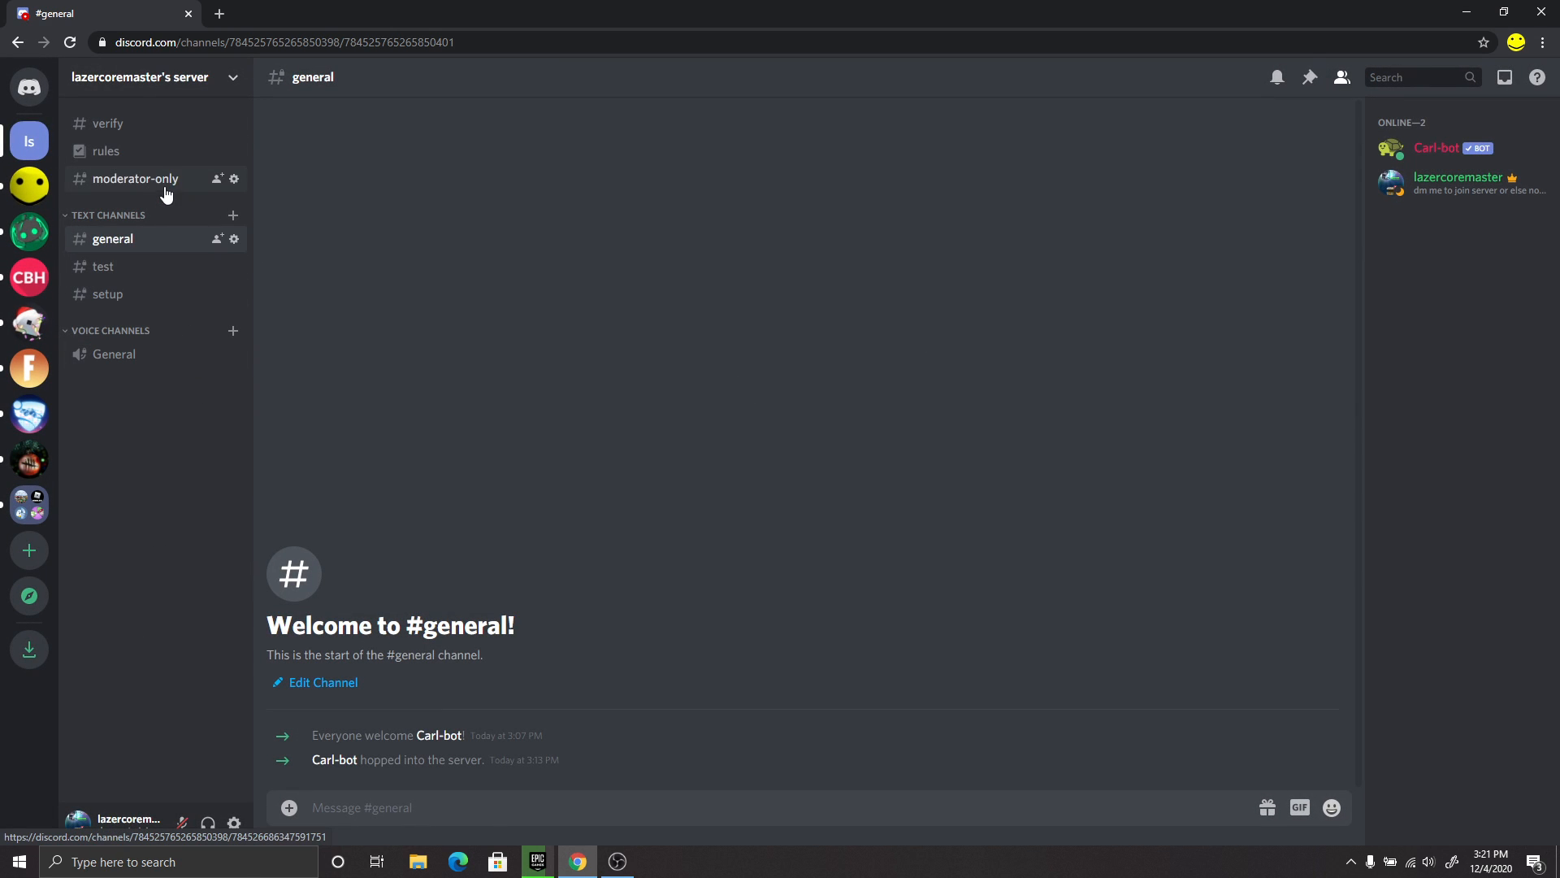
left_click(165, 156)
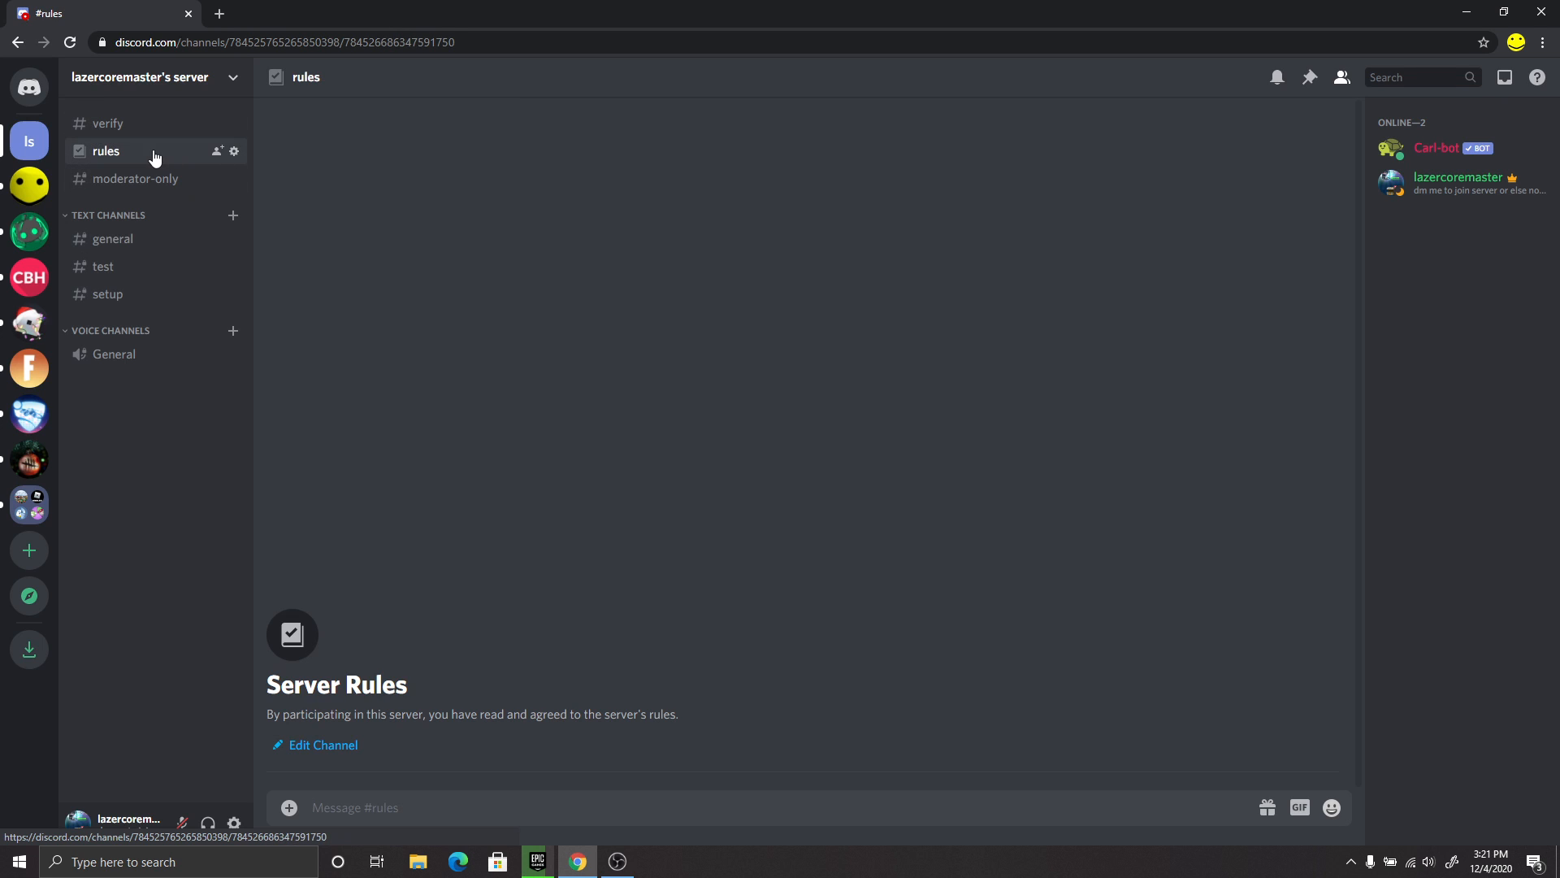
left_click(235, 152)
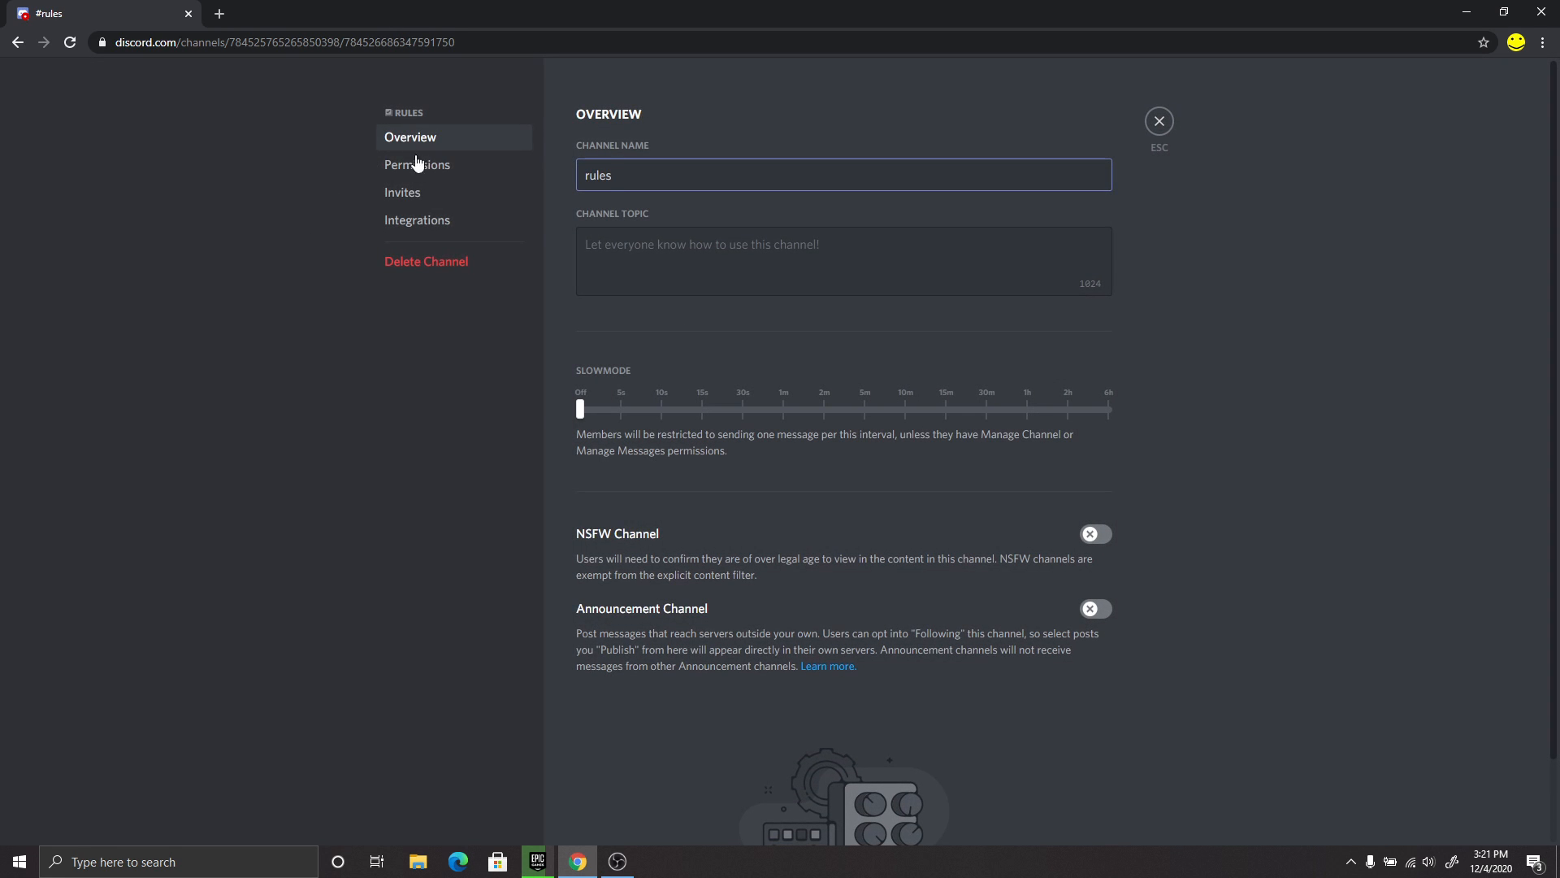
left_click(462, 163)
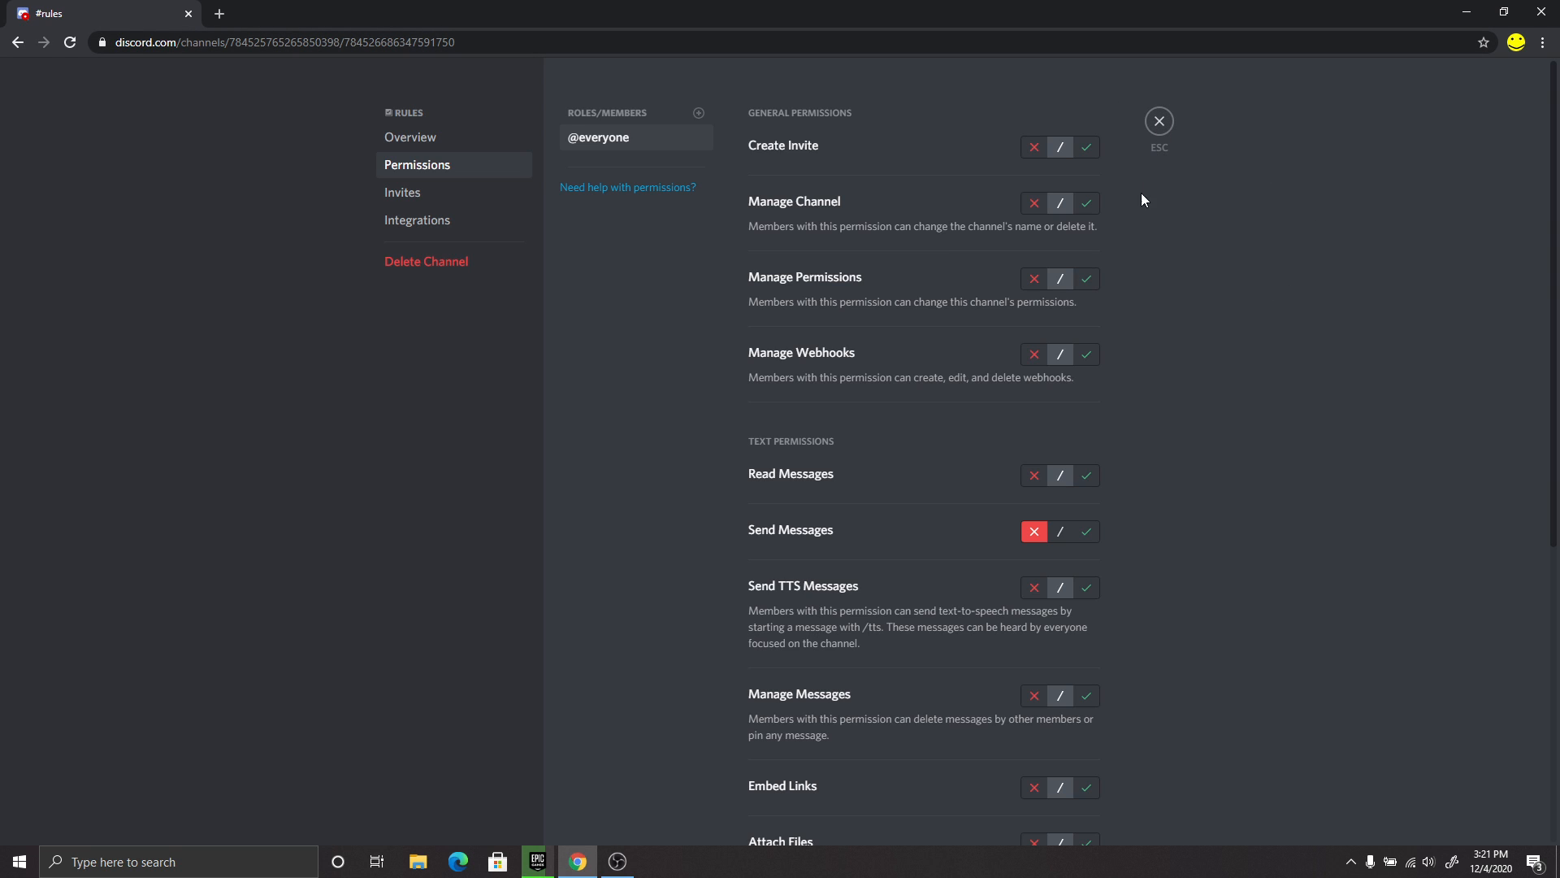
left_click(1160, 125)
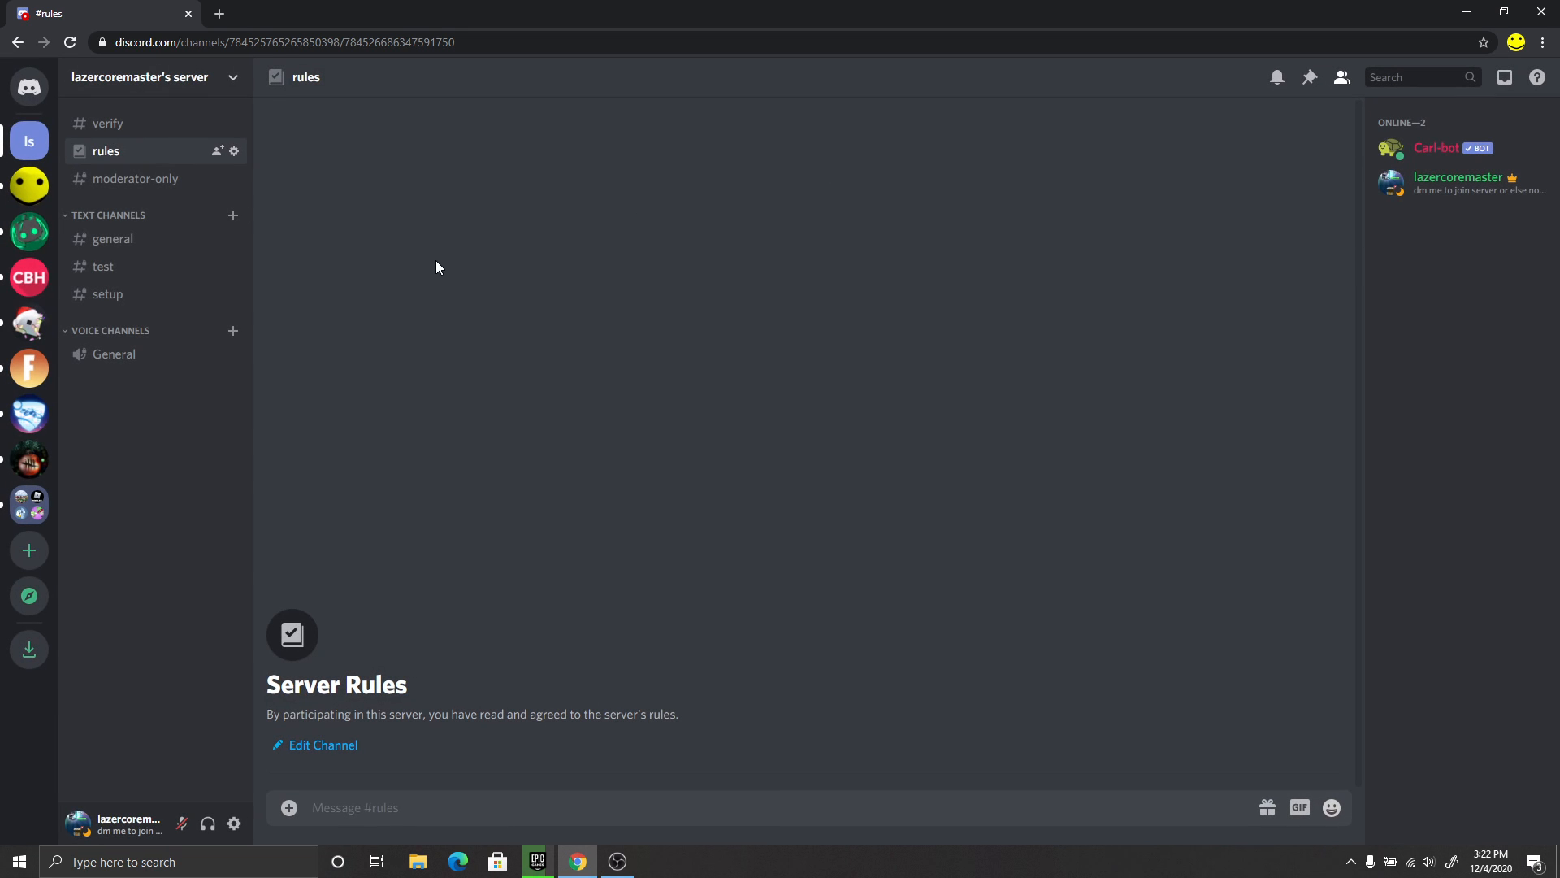